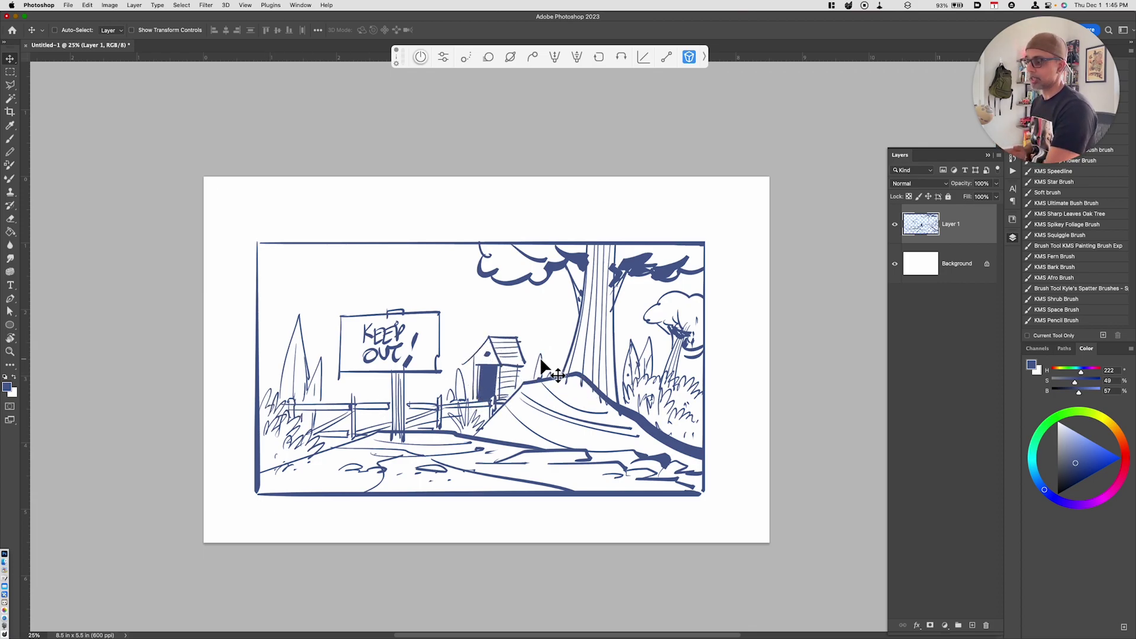
Add a new layer above Background and pick a lighter blue for the fill.
{"action": "left_click", "coordinate": [948, 269]}
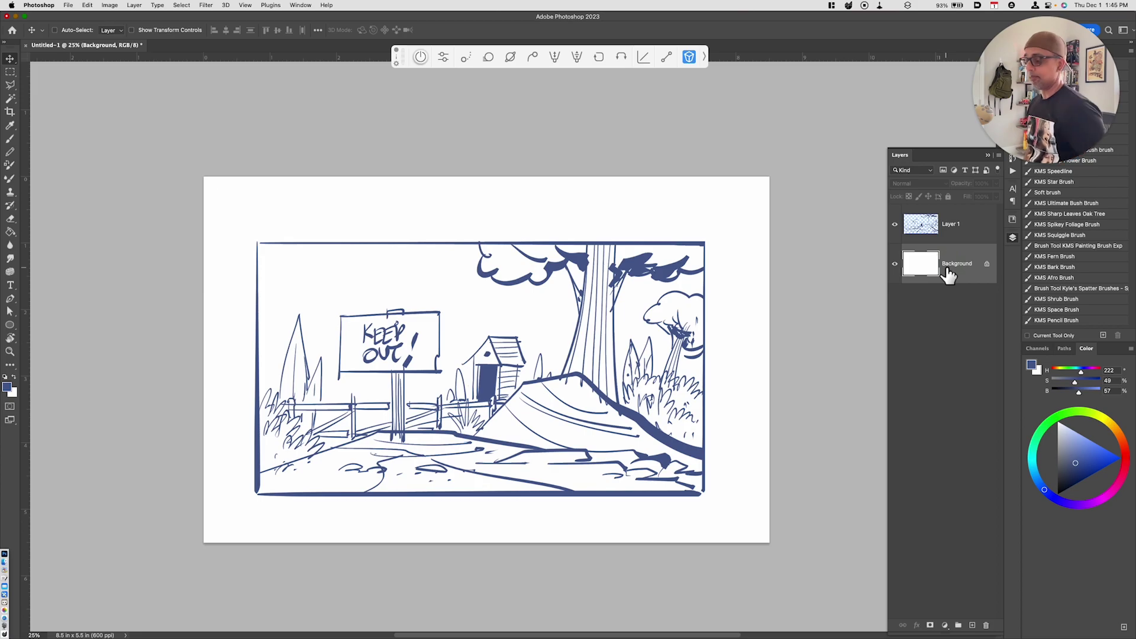
{"action": "key", "text": "alt+shift+super+n"}
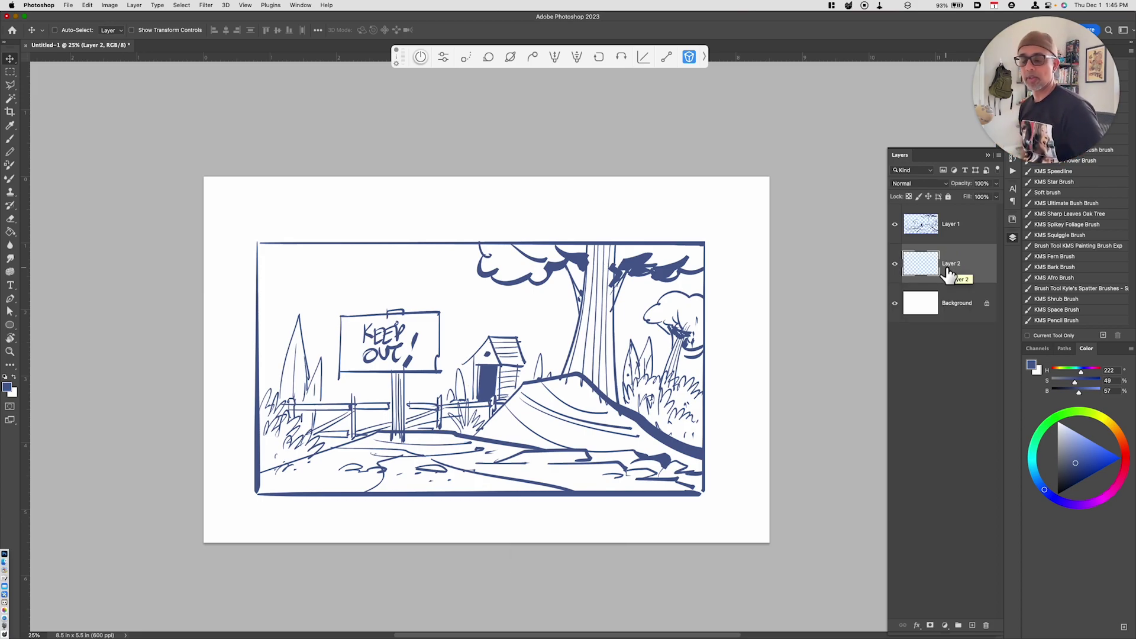
{"action": "left_click", "coordinate": [1084, 443]}
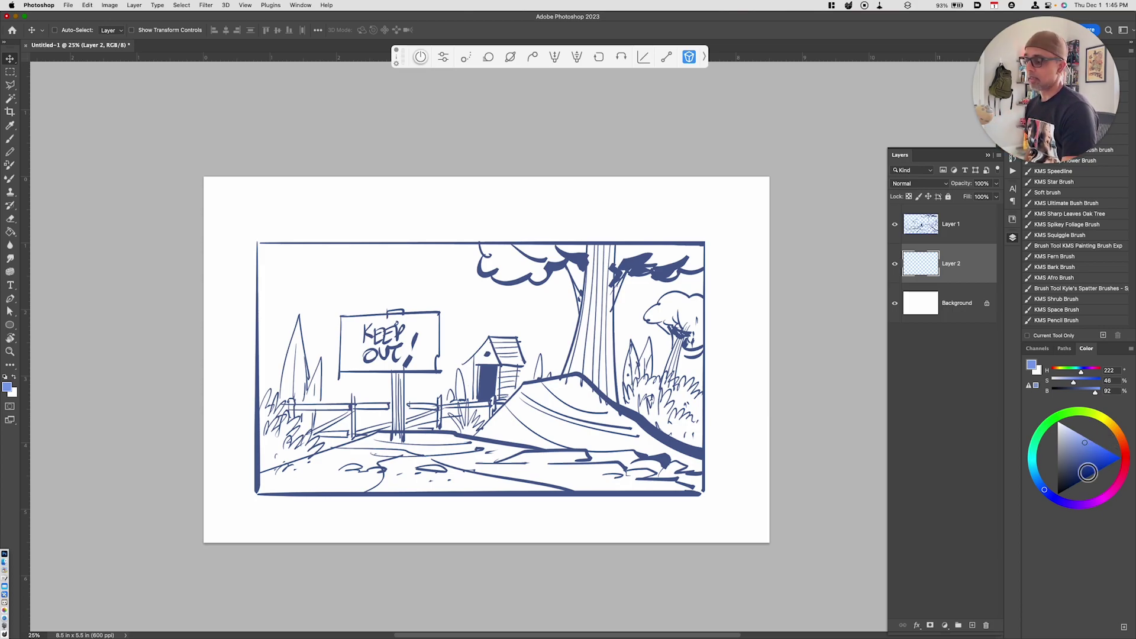
{"action": "left_click", "coordinate": [1089, 447]}
{"action": "left_click_drag", "start_coordinate": [1090, 446], "coordinate": [1088, 448]}
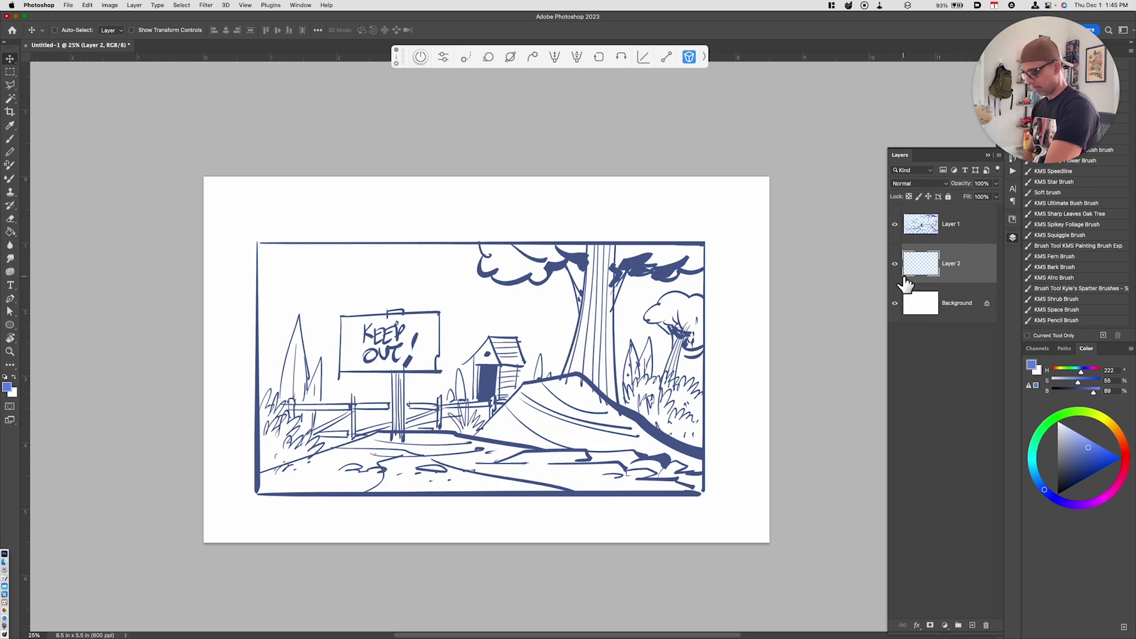
Fill the framed drawing rectangle with the blue, deselect, and recentre the zoomed view.
{"action": "key", "text": "m"}
{"action": "left_click_drag", "start_coordinate": [256, 242], "coordinate": [704, 494]}
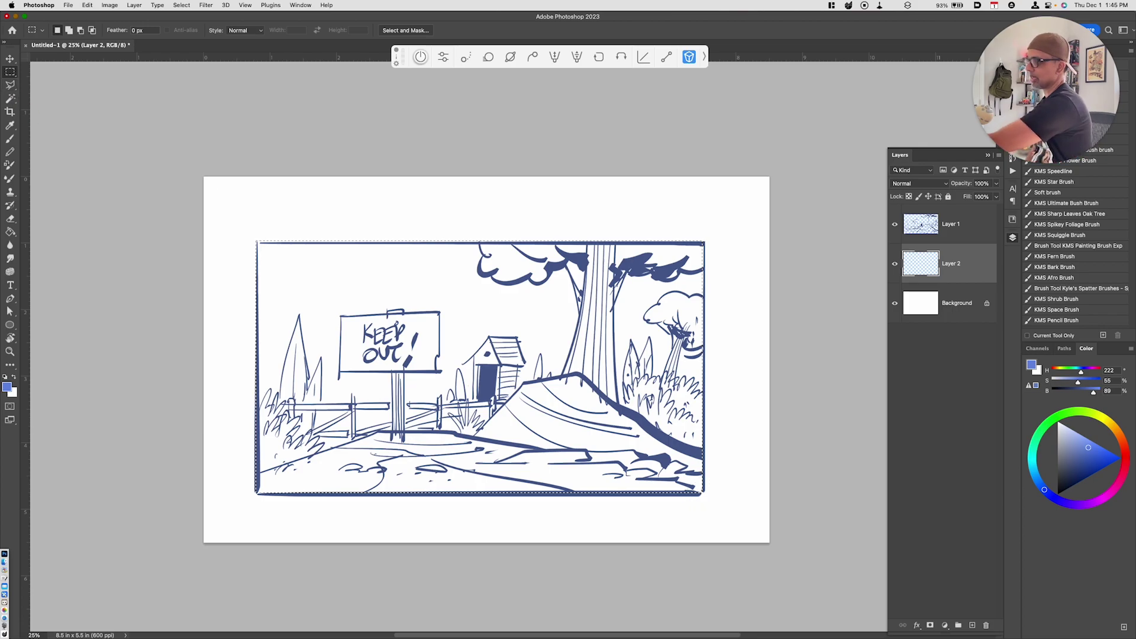
{"action": "key", "text": "alt+BackSpace"}
{"action": "key", "text": "super+d"}
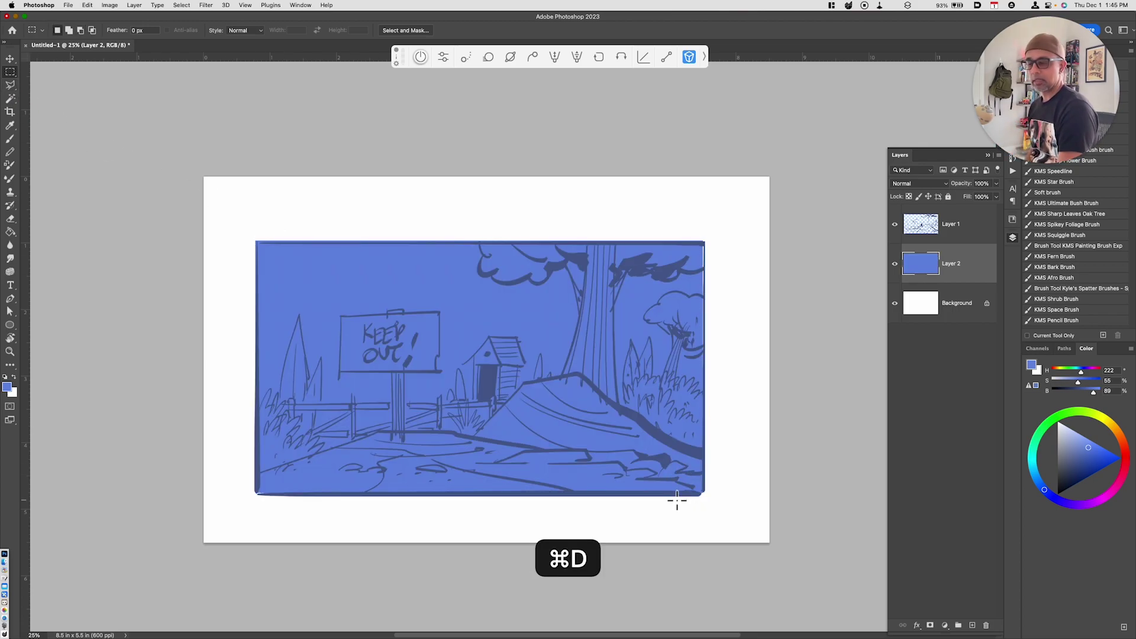
{"action": "key", "text": "super+equal"}
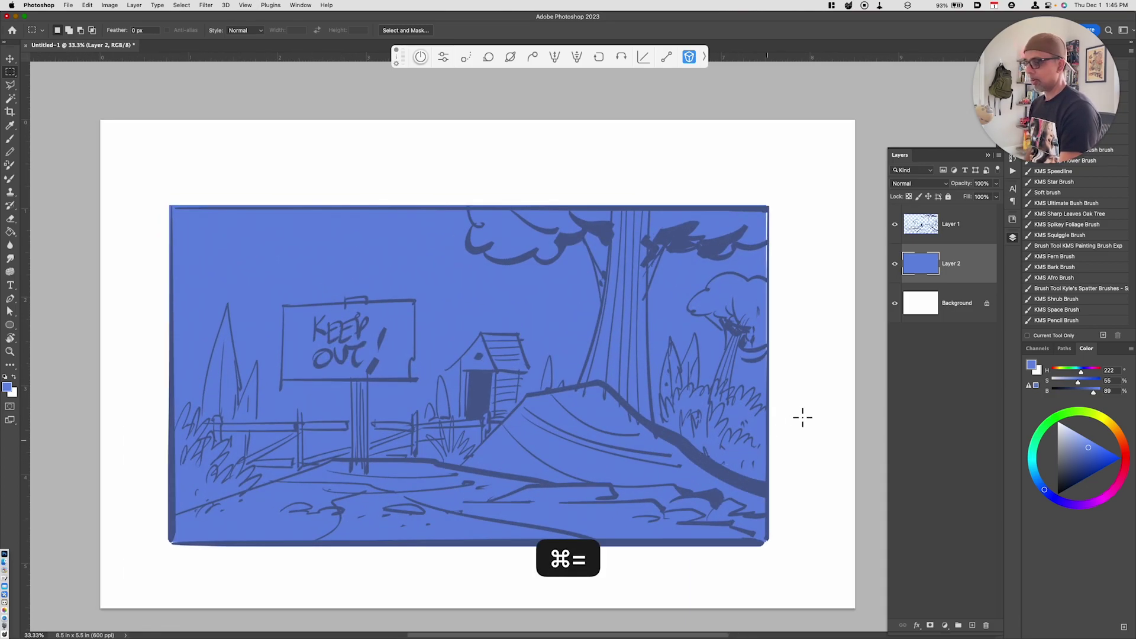
{"action": "key", "text": "space"}
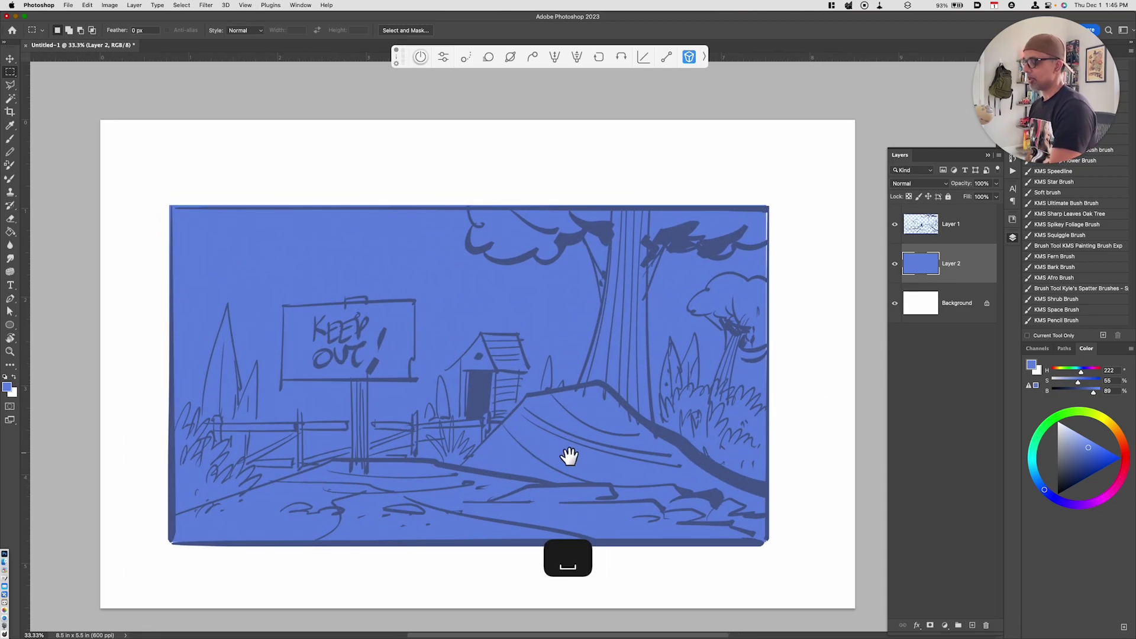
{"action": "left_click_drag", "start_coordinate": [574, 456], "coordinate": [576, 414]}
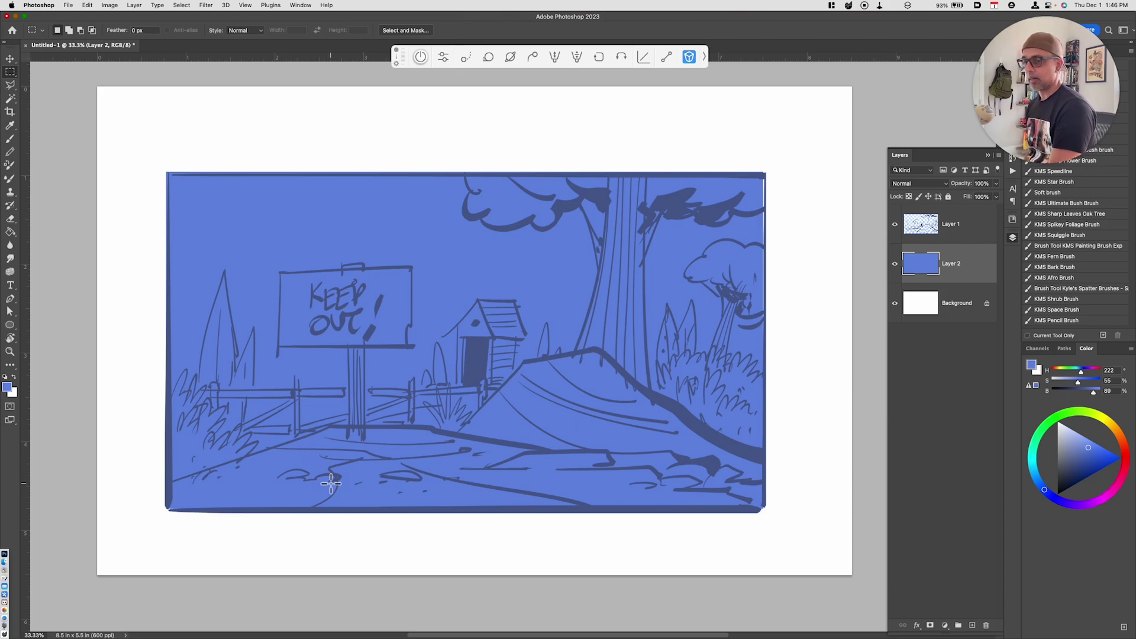
Trace the foreground ground along the road edge with the Polygonal Lasso.
{"action": "key", "text": "shift+l"}
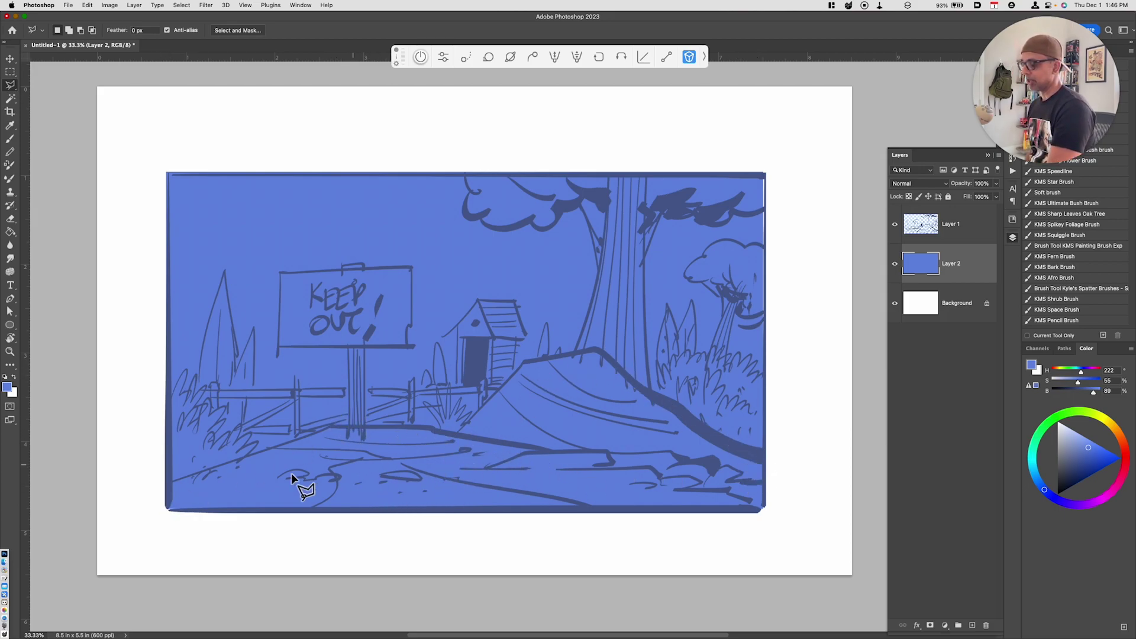
{"action": "left_click", "coordinate": [167, 484]}
{"action": "left_click", "coordinate": [328, 426]}
{"action": "left_click", "coordinate": [428, 426]}
{"action": "left_click", "coordinate": [539, 450]}
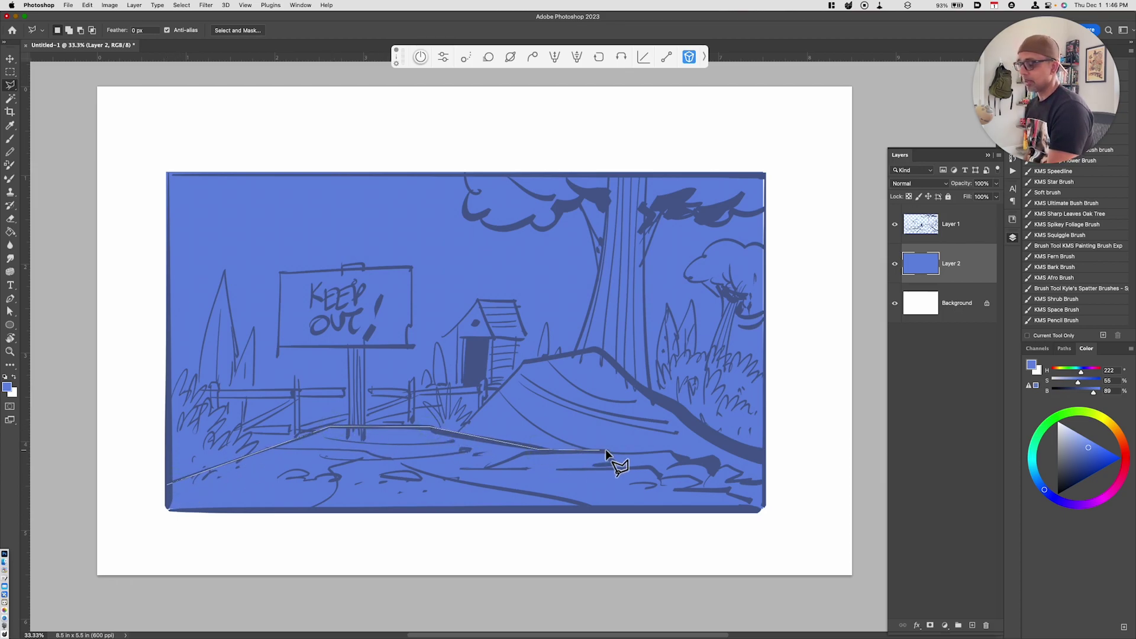
{"action": "left_click", "coordinate": [609, 452]}
{"action": "left_click", "coordinate": [672, 452]}
{"action": "left_click", "coordinate": [689, 462]}
{"action": "left_click", "coordinate": [710, 469]}
{"action": "left_click", "coordinate": [726, 464]}
{"action": "left_click", "coordinate": [743, 475]}
{"action": "left_click", "coordinate": [768, 483]}
{"action": "left_click", "coordinate": [769, 529]}
{"action": "left_click", "coordinate": [154, 531]}
{"action": "left_click", "coordinate": [167, 485]}
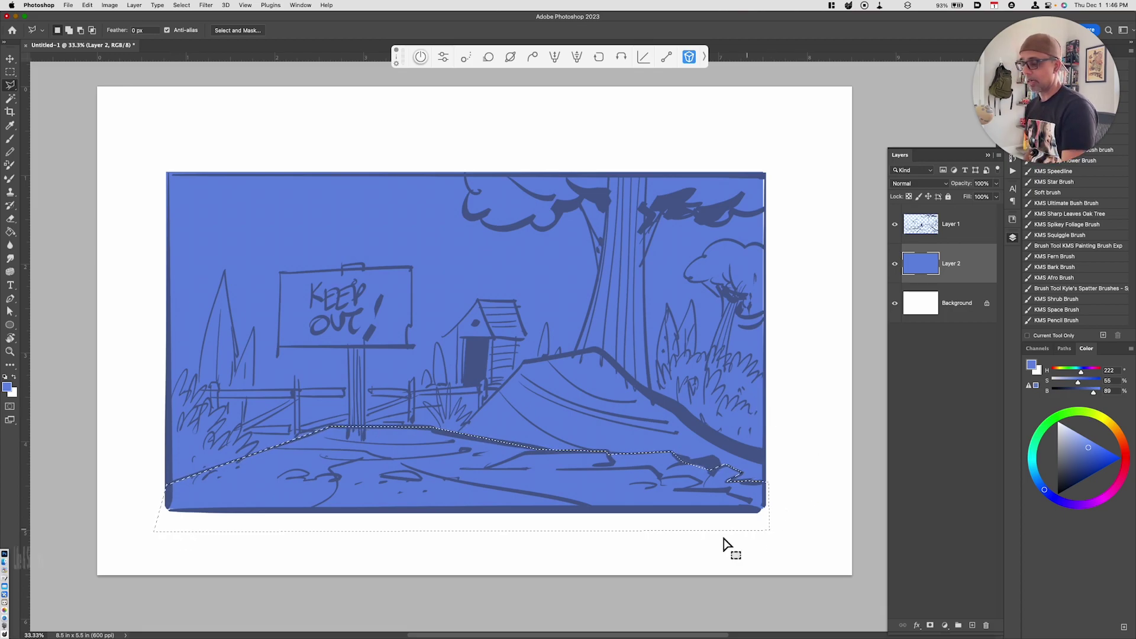
Copy the ground to Layer 3 and lower its Lightness to a dark blue.
{"action": "key", "text": "ctrl+j"}
{"action": "key", "text": "ctrl+u"}
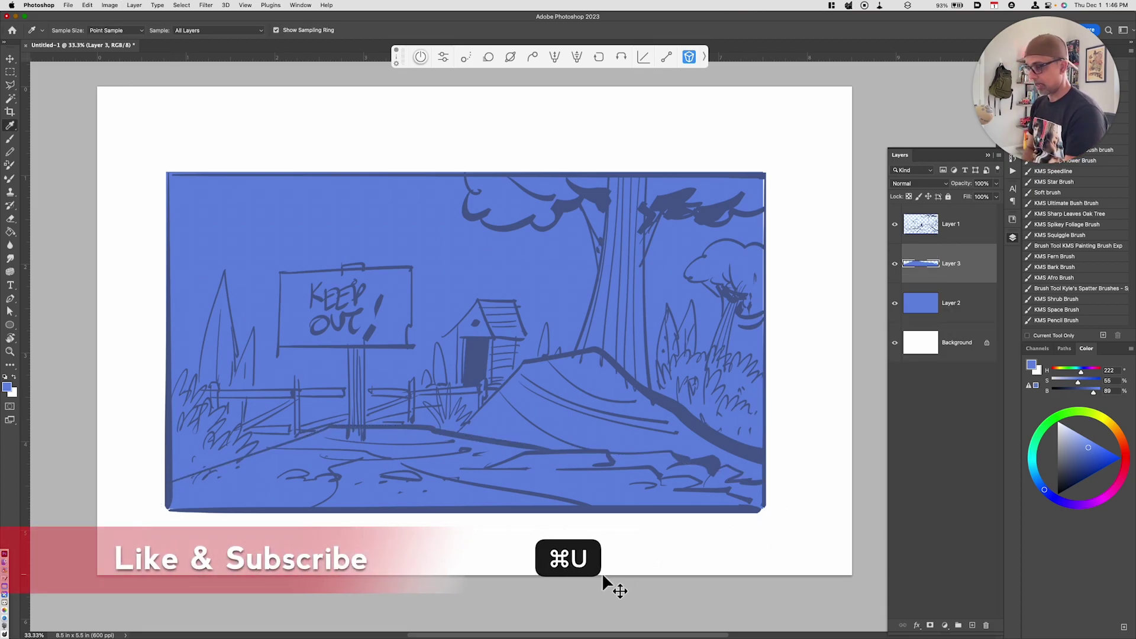
{"action": "left_click_drag", "start_coordinate": [875, 488], "coordinate": [865, 487]}
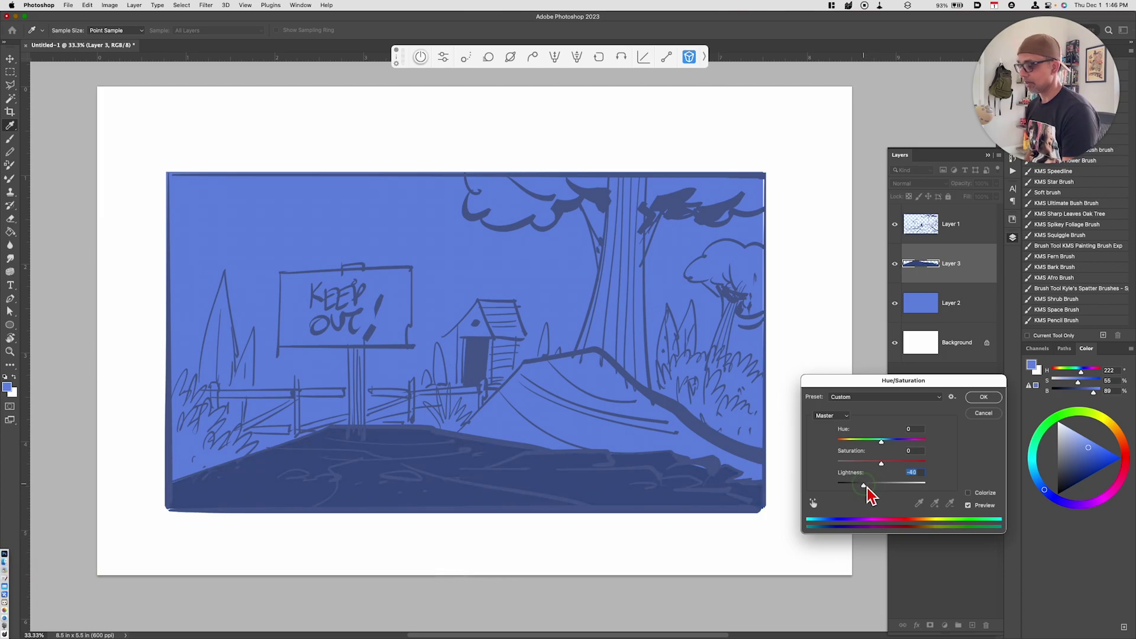
{"action": "left_click", "coordinate": [984, 396]}
On Layer 2, outline the right-hand hill from its left slope to its base.
{"action": "key", "text": "l"}
{"action": "left_click", "coordinate": [947, 311]}
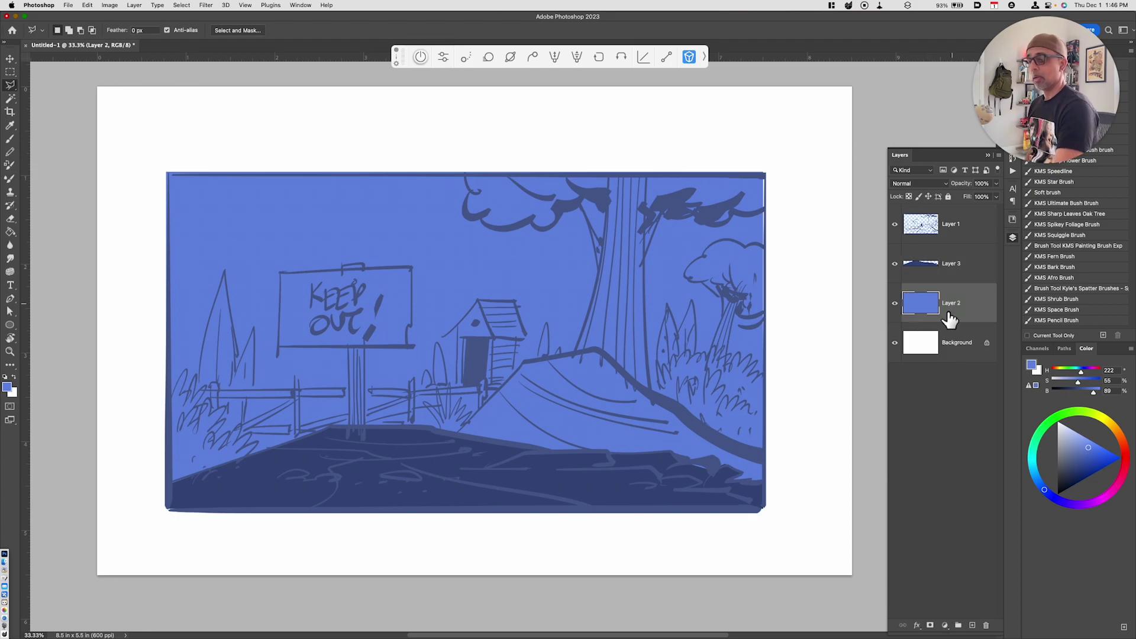
{"action": "left_click", "coordinate": [458, 433]}
{"action": "left_click", "coordinate": [524, 361]}
{"action": "left_click", "coordinate": [596, 349]}
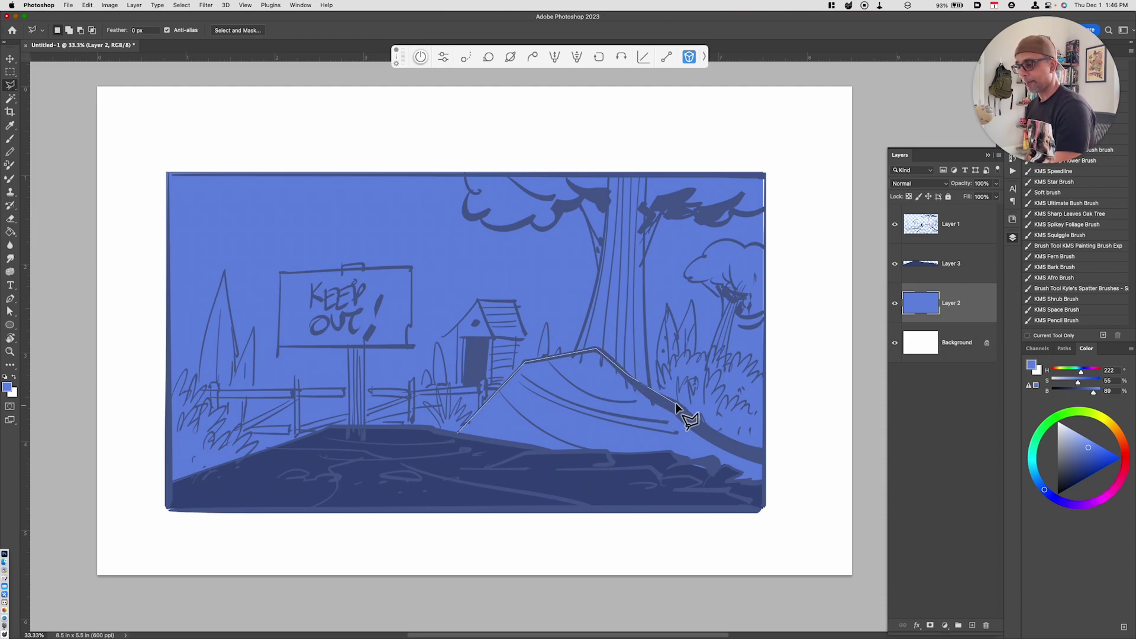
{"action": "left_click", "coordinate": [765, 459]}
{"action": "left_click", "coordinate": [768, 487]}
{"action": "left_click", "coordinate": [488, 463]}
{"action": "left_click", "coordinate": [458, 435]}
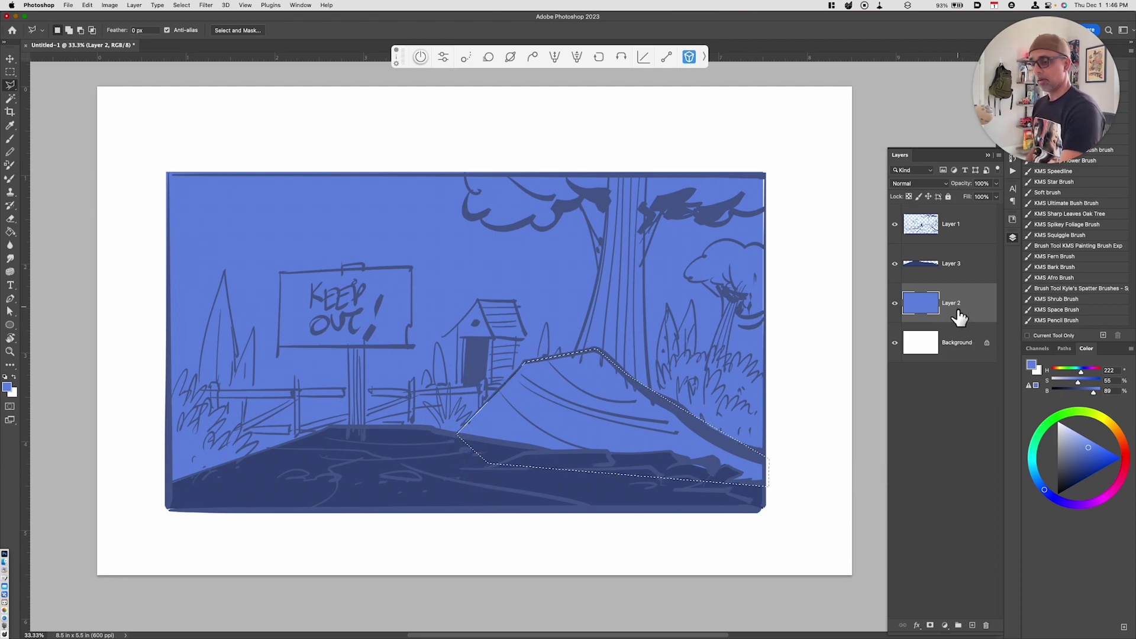
Copy the hill to Layer 4 and darken it by Lightness -15.
{"action": "key", "text": "super+j"}
{"action": "key", "text": "super+u"}
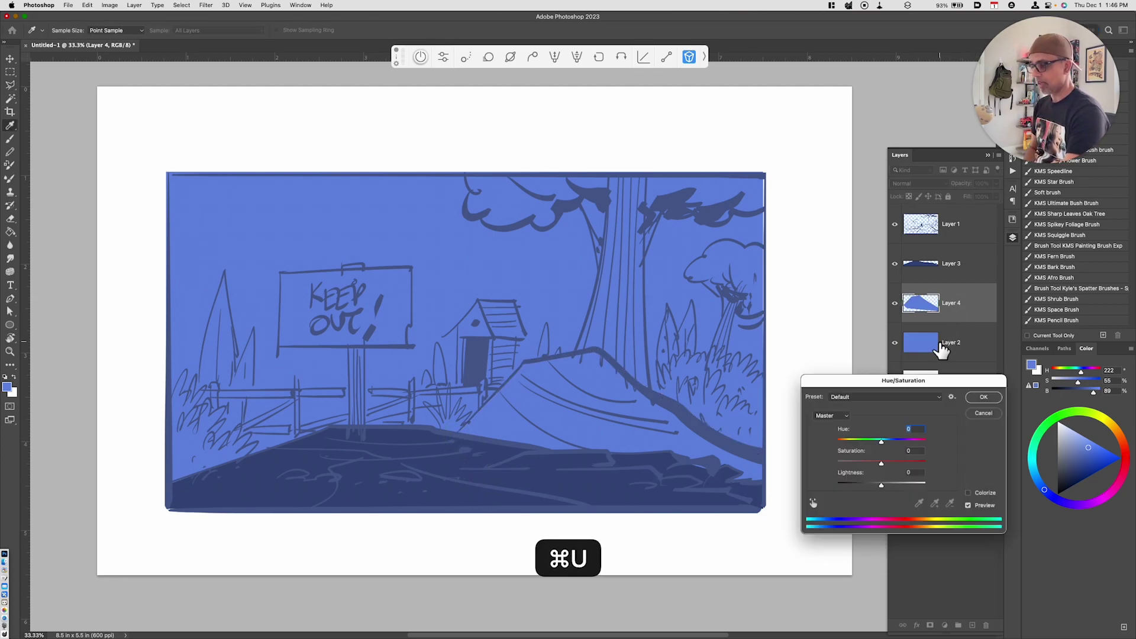
{"action": "left_click_drag", "start_coordinate": [896, 485], "coordinate": [876, 490]}
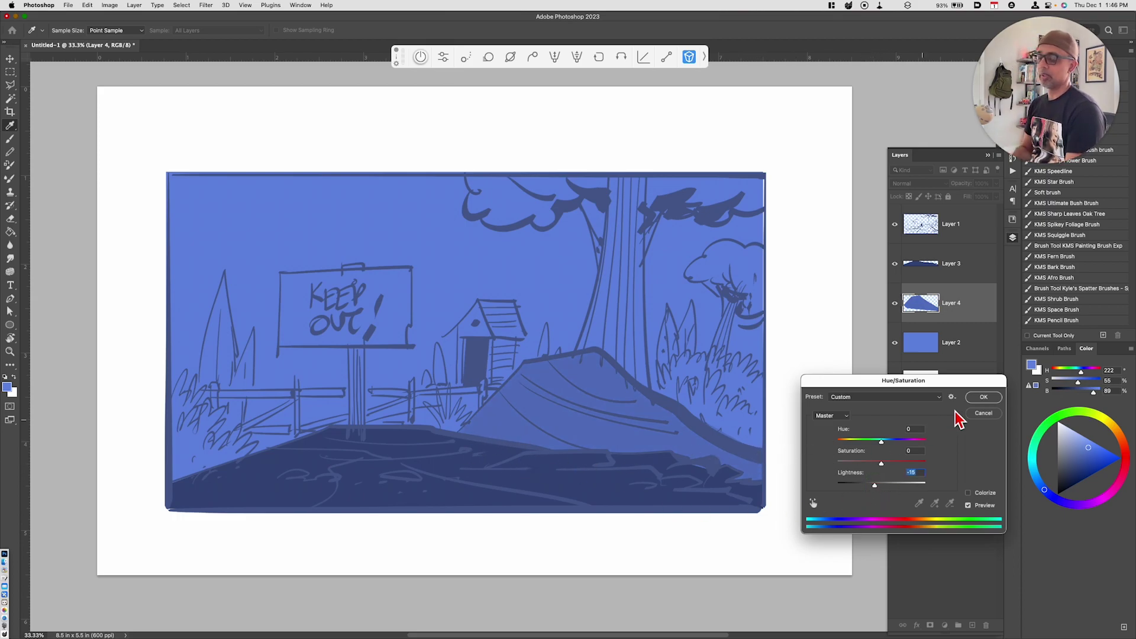
{"action": "left_click", "coordinate": [984, 397]}
Hide and reshow the line sketch to check the flat shapes, then retarget Layer 2.
{"action": "key", "text": "l"}
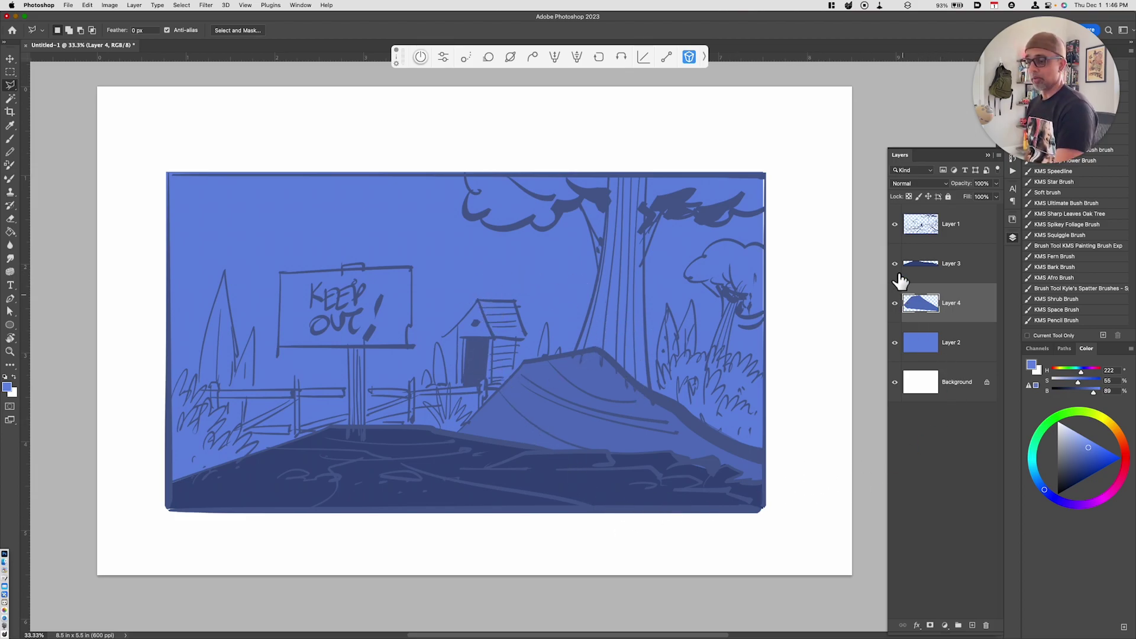
{"action": "left_click", "coordinate": [895, 225]}
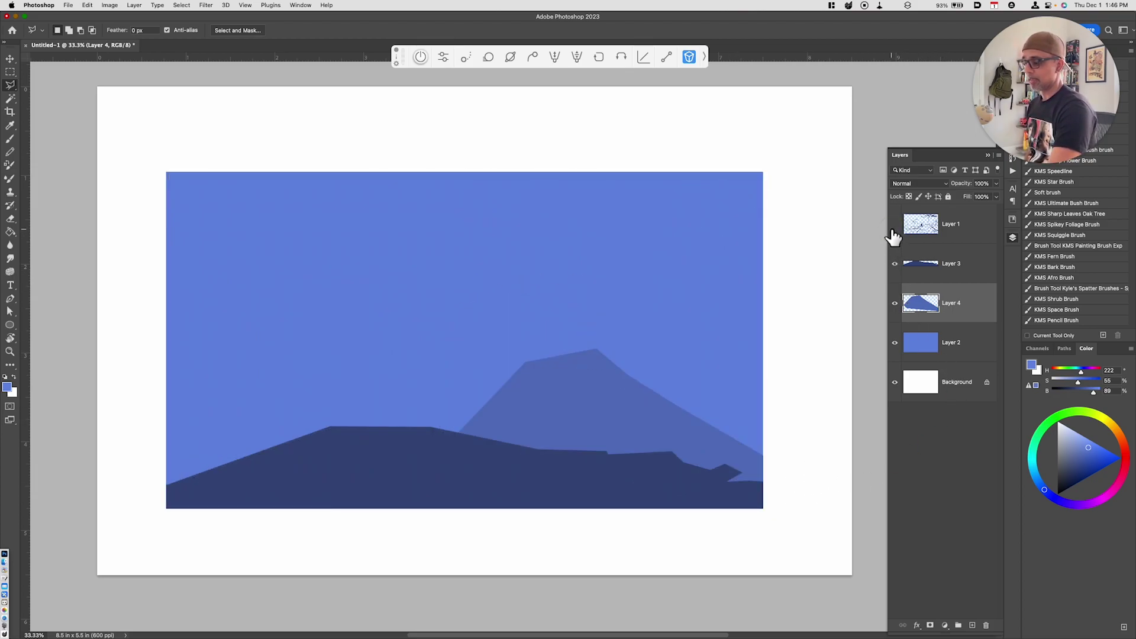
{"action": "left_click", "coordinate": [895, 225]}
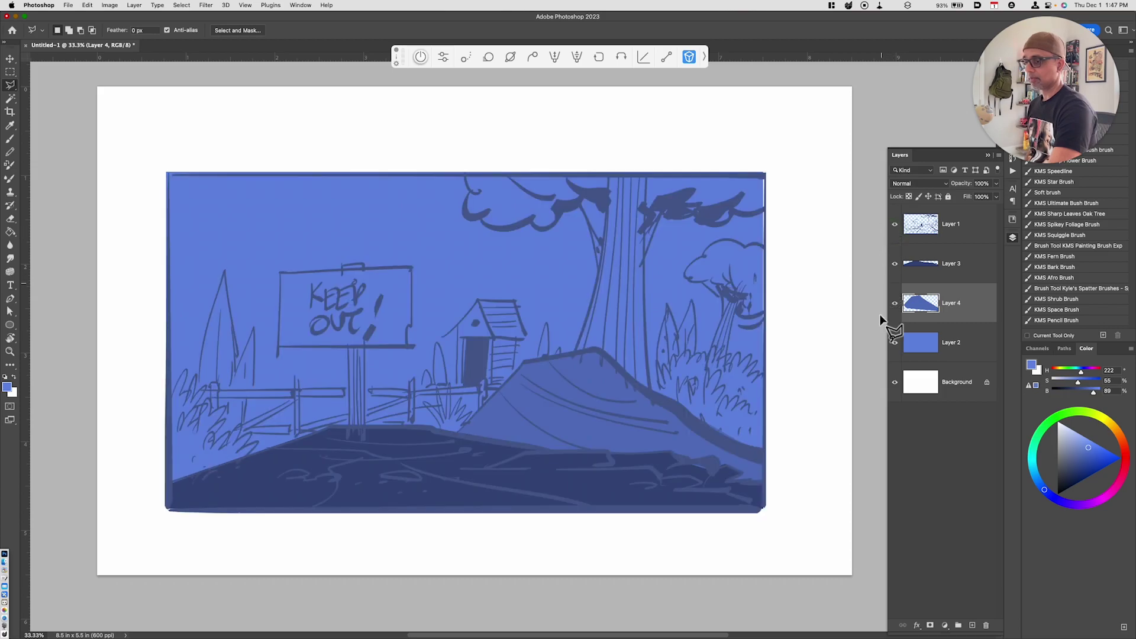
{"action": "left_click", "coordinate": [948, 349]}
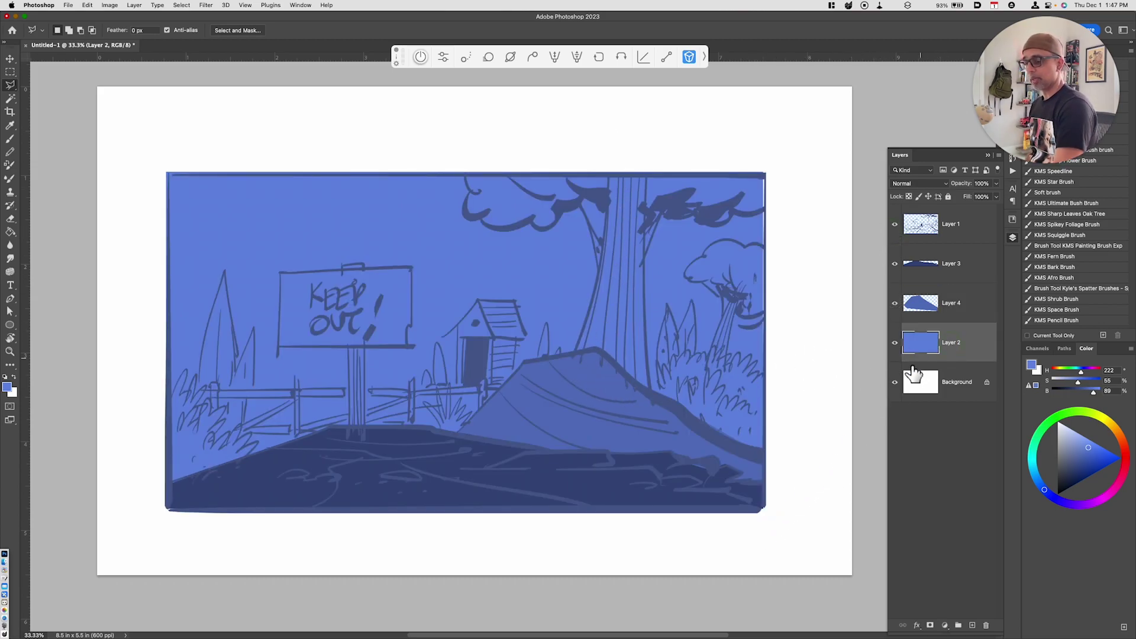
{"action": "key", "text": "shift+l"}
{"action": "key", "text": "shift+l"}
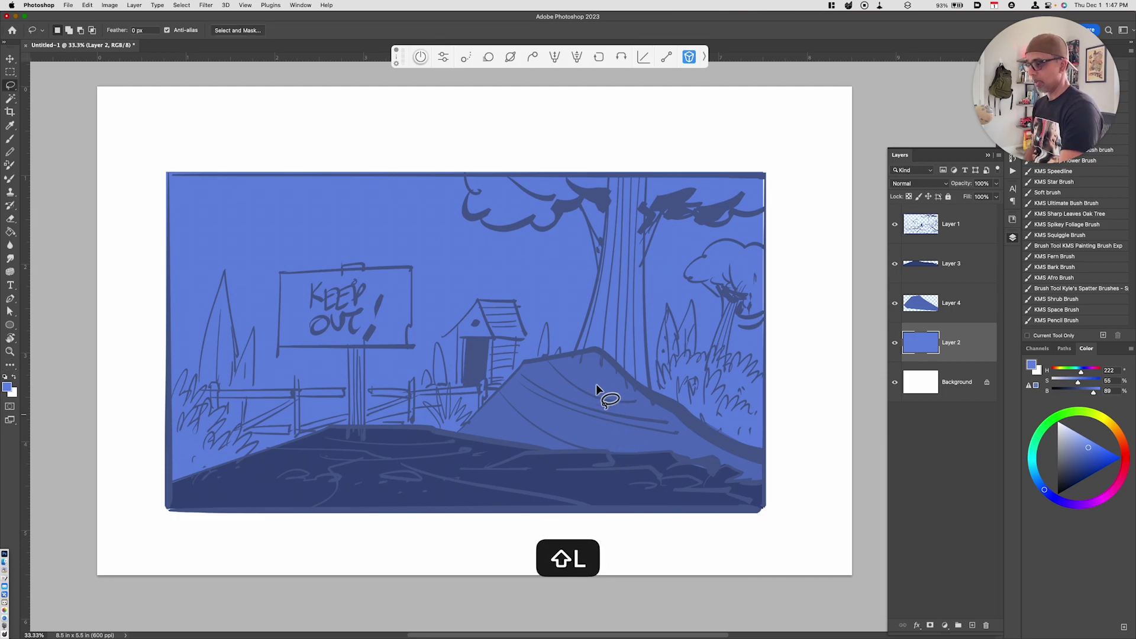
Copy the tree trunk and branch to Layer 5, lightened to +24.
{"action": "mouse_move", "coordinate": [573, 354]}
{"action": "left_mouse_down"}
{"action": "mouse_move", "coordinate": [612, 146]}
{"action": "mouse_move", "coordinate": [639, 148]}
{"action": "mouse_move", "coordinate": [657, 411]}
{"action": "mouse_move", "coordinate": [573, 362]}
{"action": "left_mouse_up"}
{"action": "key", "text": "shift"}
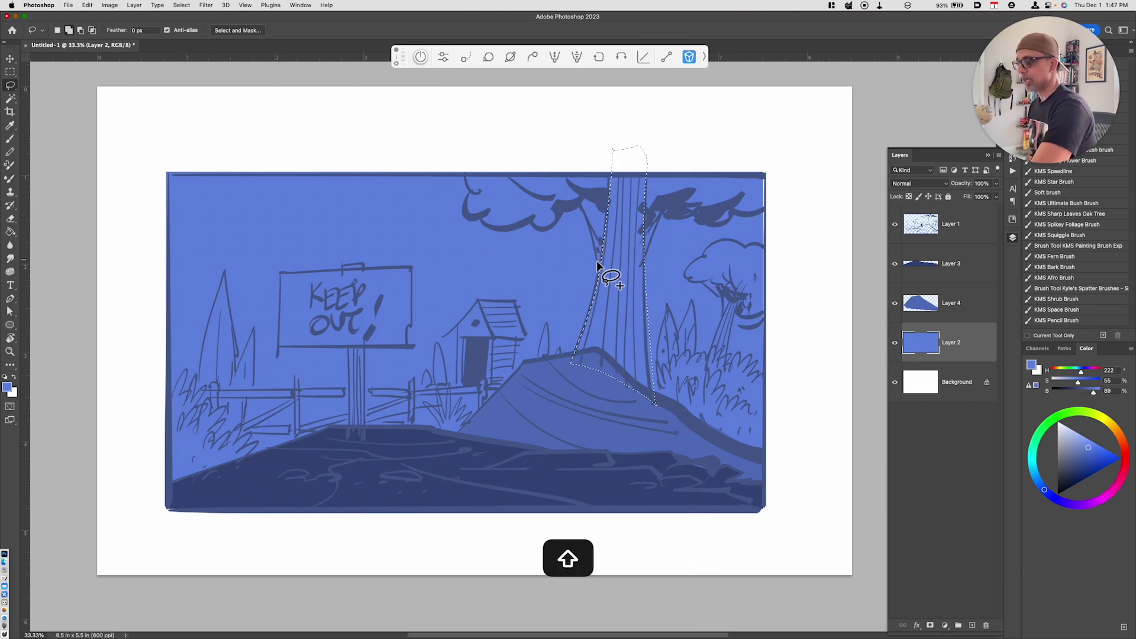
{"action": "mouse_move", "coordinate": [597, 262]}
{"action": "left_mouse_down"}
{"action": "mouse_move", "coordinate": [578, 202]}
{"action": "mouse_move", "coordinate": [604, 256]}
{"action": "mouse_move", "coordinate": [672, 195]}
{"action": "mouse_move", "coordinate": [639, 285]}
{"action": "left_mouse_up"}
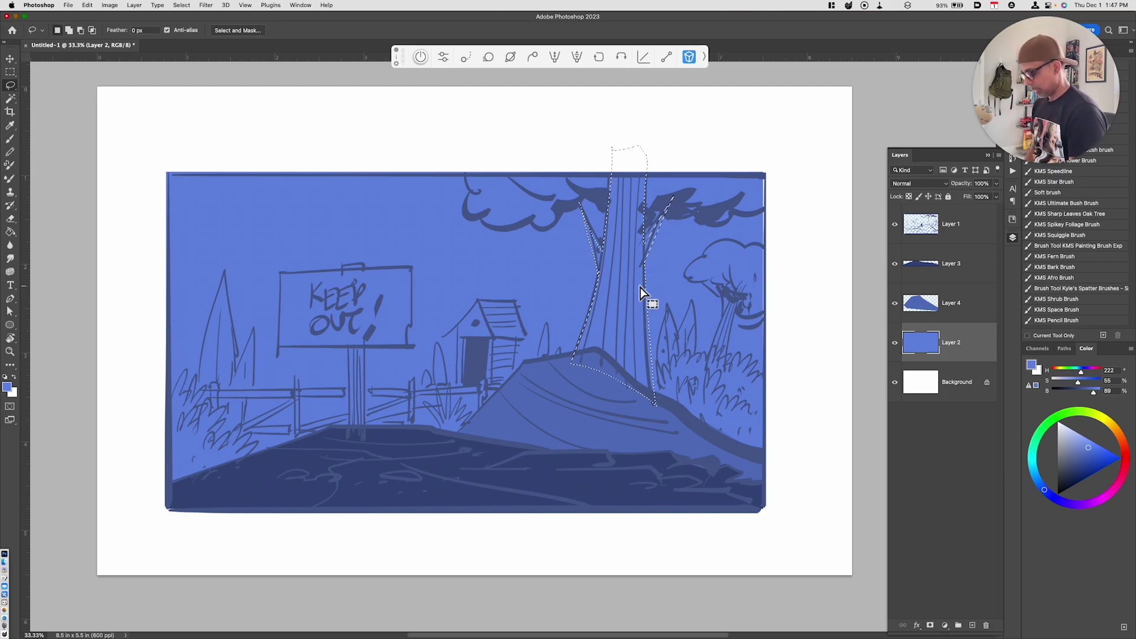
{"action": "key", "text": "super+j"}
{"action": "key", "text": "super+u"}
{"action": "left_click", "coordinate": [895, 485]}
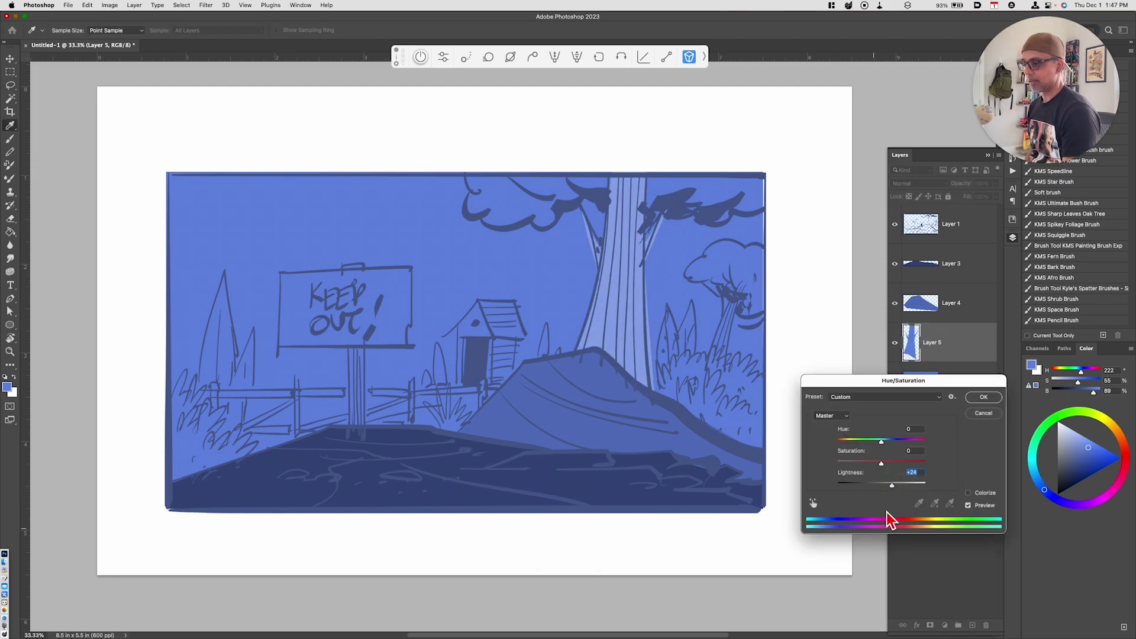
{"action": "left_click", "coordinate": [983, 397]}
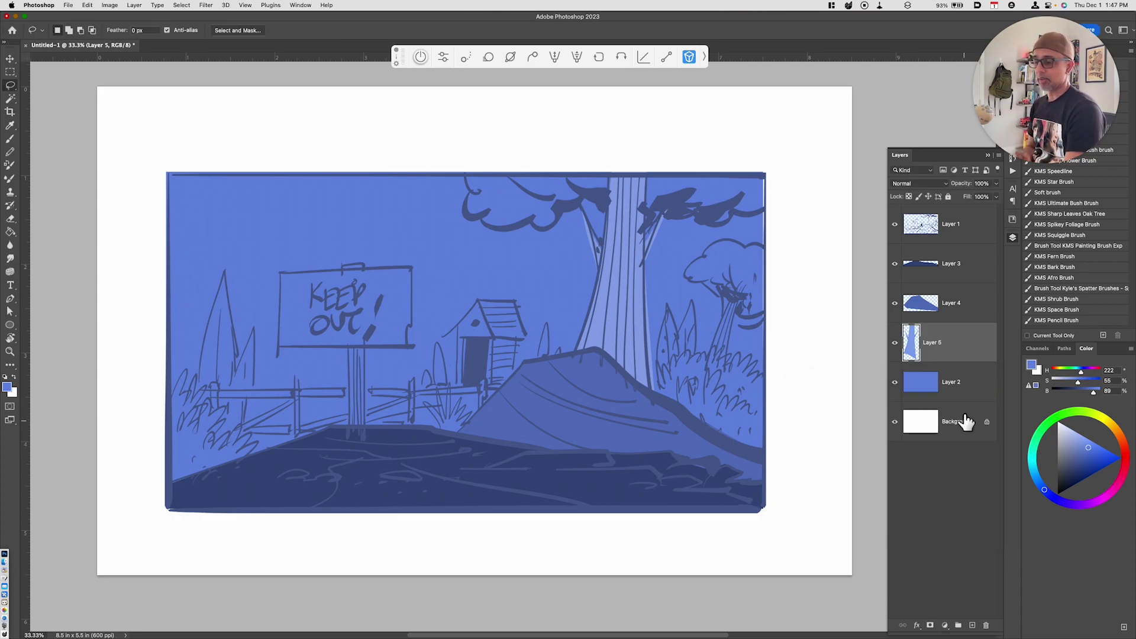
Copy the right-side bushes from Layer 2 to Layer 6, darkened by Lightness -27.
{"action": "left_click", "coordinate": [955, 390]}
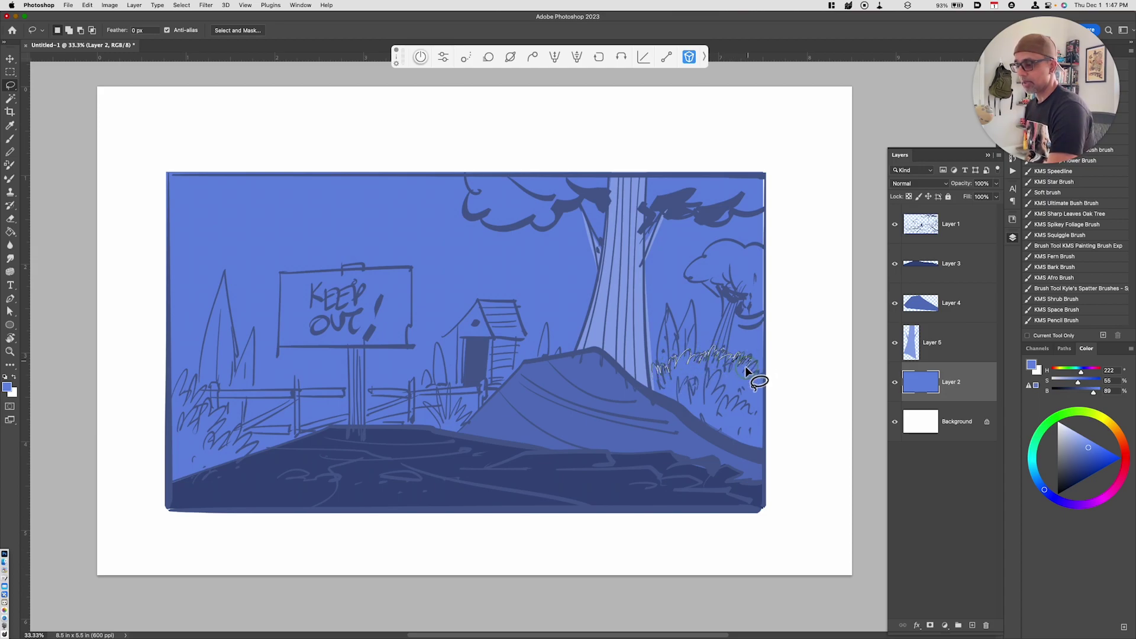
{"action": "mouse_move", "coordinate": [766, 384]}
{"action": "left_mouse_down"}
{"action": "mouse_move", "coordinate": [769, 455]}
{"action": "mouse_move", "coordinate": [758, 458]}
{"action": "left_mouse_up"}
{"action": "left_click_drag", "start_coordinate": [648, 396], "coordinate": [649, 398]}
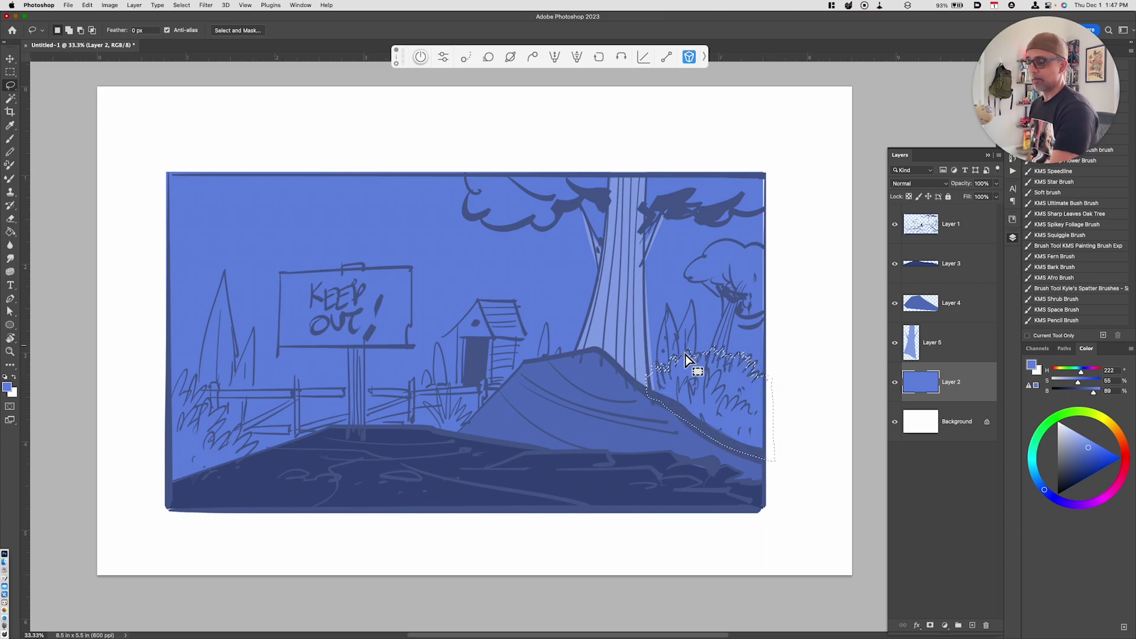
{"action": "key", "text": "super+j"}
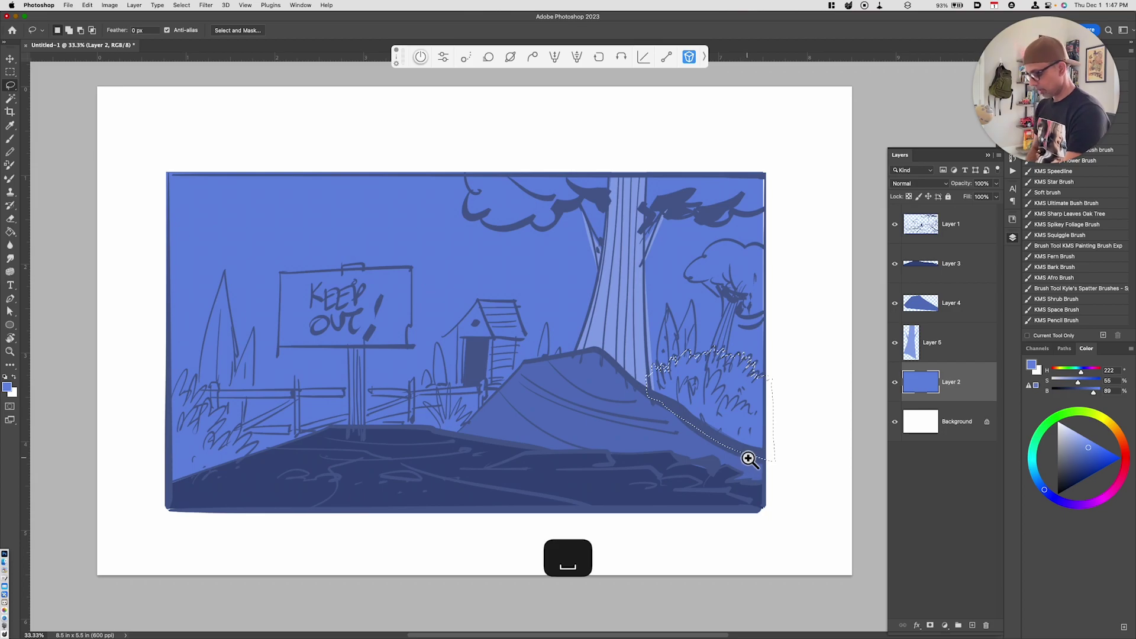
{"action": "key", "text": "super+u"}
{"action": "mouse_move", "coordinate": [881, 484]}
{"action": "left_mouse_down"}
{"action": "mouse_move", "coordinate": [903, 487]}
{"action": "mouse_move", "coordinate": [872, 490]}
{"action": "left_mouse_up"}
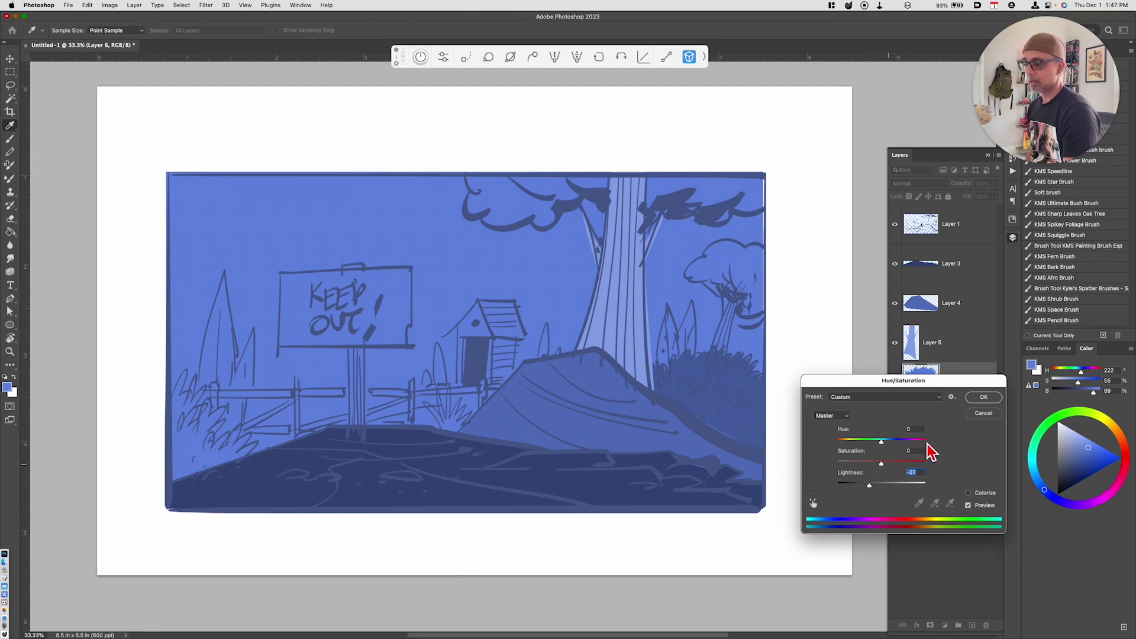
{"action": "left_click", "coordinate": [983, 397]}
{"action": "key", "text": "l"}
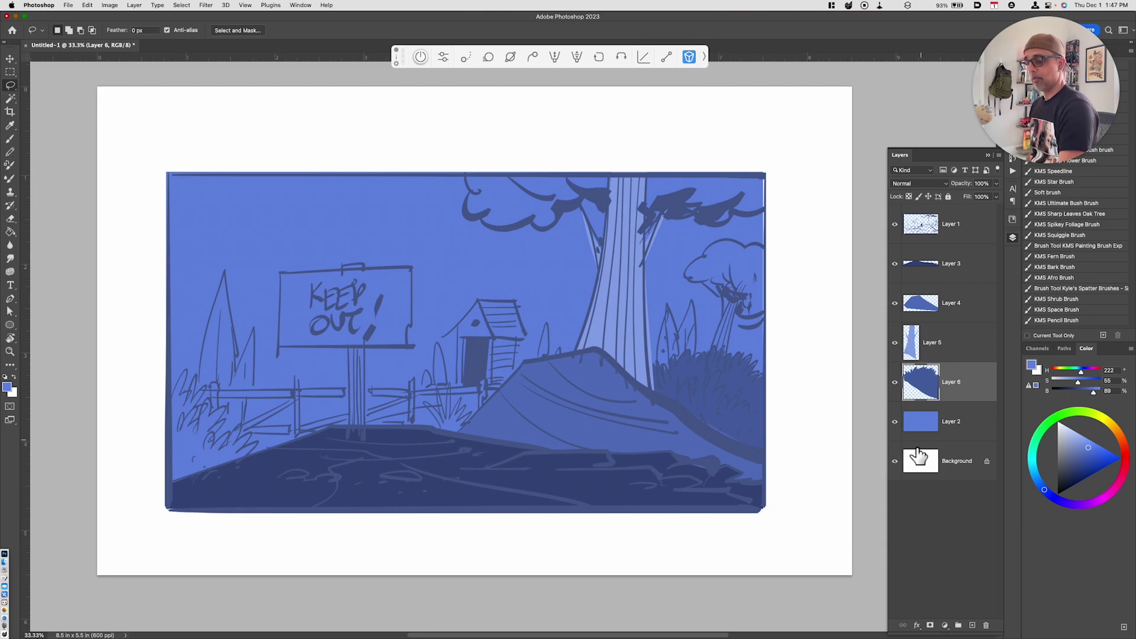
{"action": "left_click", "coordinate": [920, 424]}
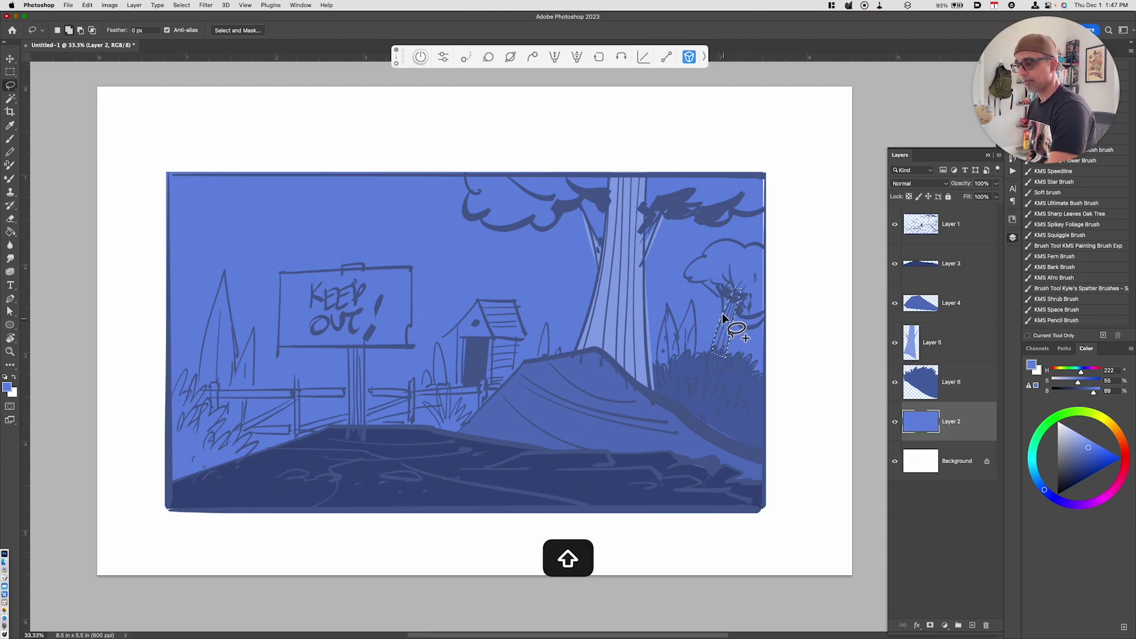
Copy the right-hand tree's thin trunk to a new layer, lightened by +28.
{"action": "left_click_drag", "start_coordinate": [719, 282], "coordinate": [748, 361]}
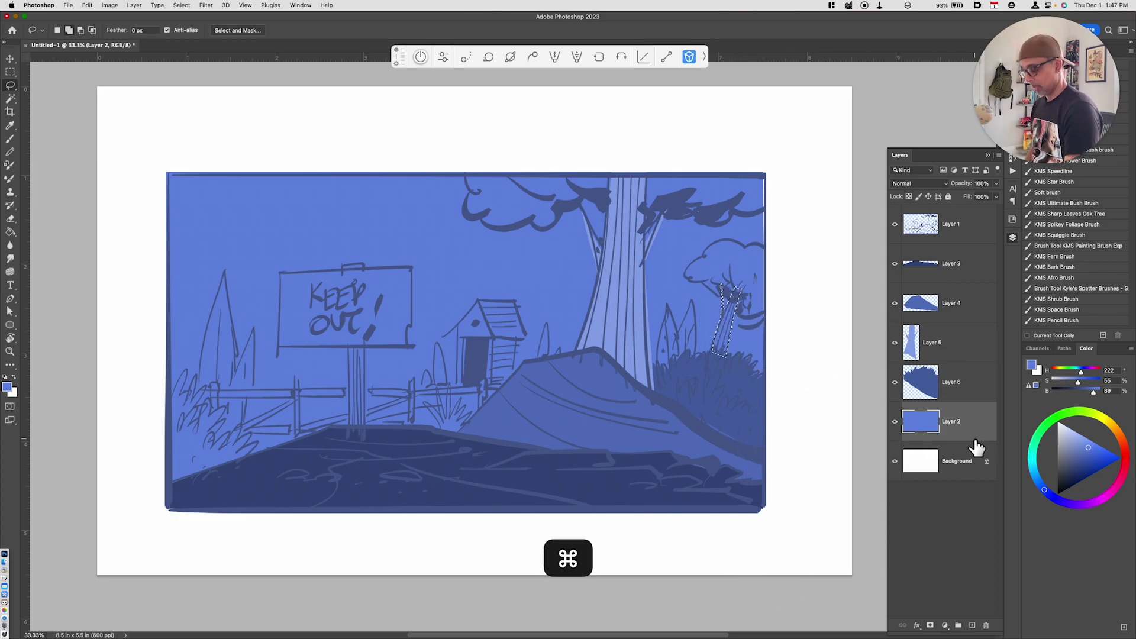
{"action": "key", "text": "super+j"}
{"action": "key", "text": "super+u"}
{"action": "left_click_drag", "start_coordinate": [881, 485], "coordinate": [895, 486]}
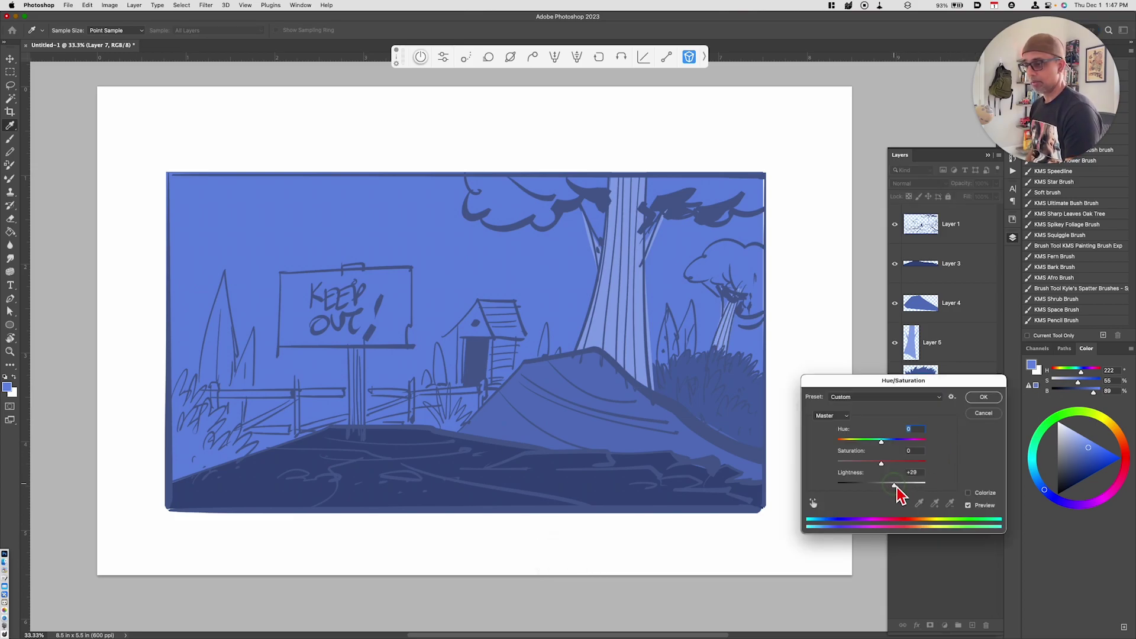
{"action": "left_click", "coordinate": [981, 401]}
{"action": "left_click", "coordinate": [947, 465]}
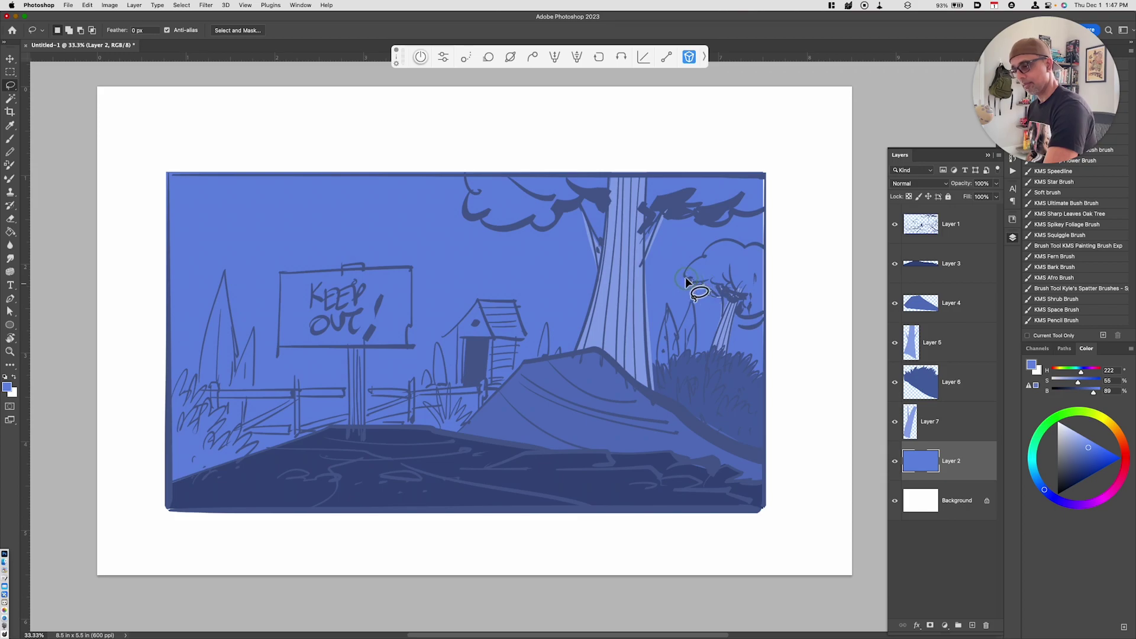
Copy the small tree's crown to a new layer, lightened by +16.
{"action": "mouse_move", "coordinate": [745, 250]}
{"action": "left_mouse_down"}
{"action": "mouse_move", "coordinate": [779, 273]}
{"action": "mouse_move", "coordinate": [772, 326]}
{"action": "mouse_move", "coordinate": [728, 313]}
{"action": "left_mouse_up"}
{"action": "key", "text": "super+j"}
{"action": "key", "text": "super+u"}
{"action": "mouse_move", "coordinate": [881, 483]}
{"action": "left_mouse_down"}
{"action": "mouse_move", "coordinate": [865, 488]}
{"action": "mouse_move", "coordinate": [893, 497]}
{"action": "left_mouse_up"}
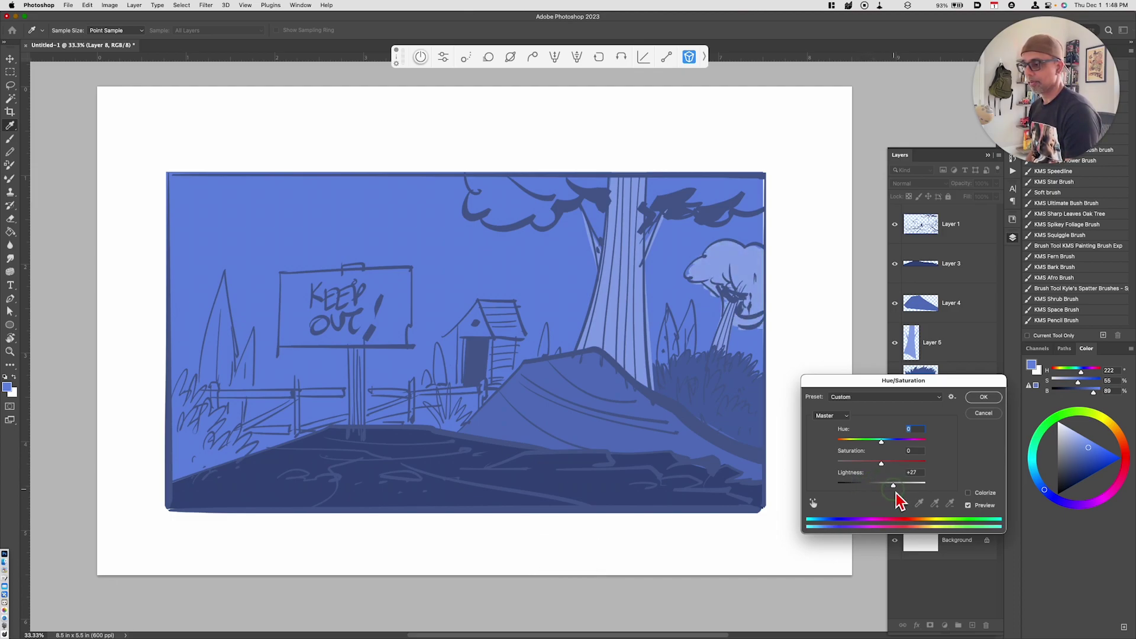
{"action": "left_click", "coordinate": [994, 402]}
{"action": "key", "text": "l"}
{"action": "left_click", "coordinate": [945, 497]}
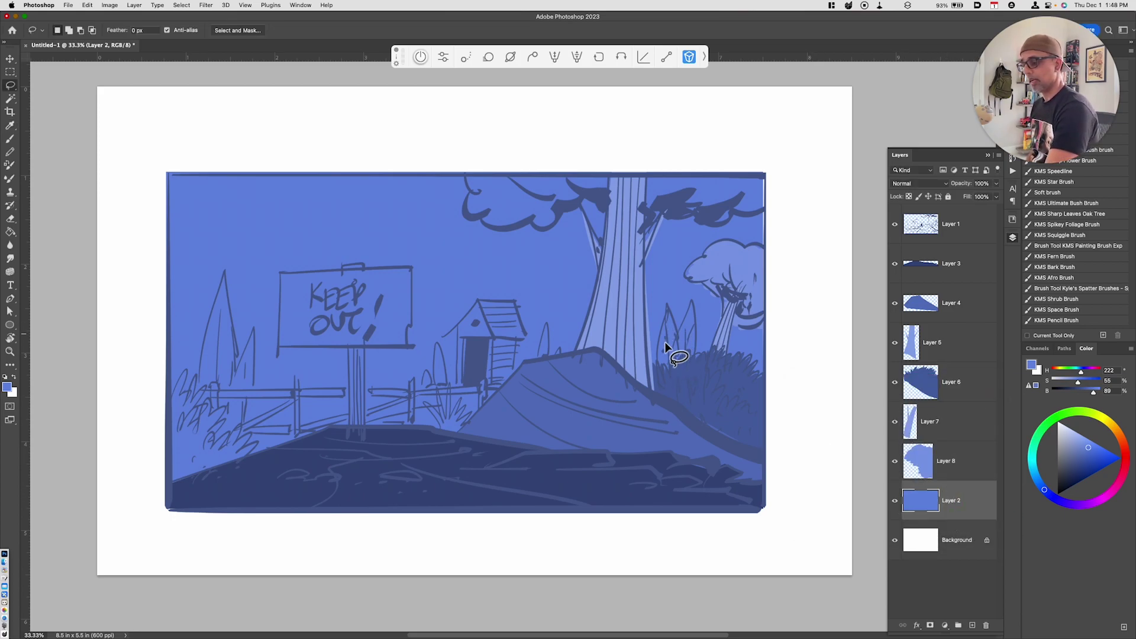
Copy the spiky shrub to a new layer darkened by -41, then copy the tall blade-shaped shrub.
{"action": "mouse_move", "coordinate": [665, 348]}
{"action": "left_mouse_down"}
{"action": "mouse_move", "coordinate": [666, 301]}
{"action": "mouse_move", "coordinate": [680, 357]}
{"action": "left_mouse_up"}
{"action": "key", "text": "super+j"}
{"action": "key", "text": "super+u"}
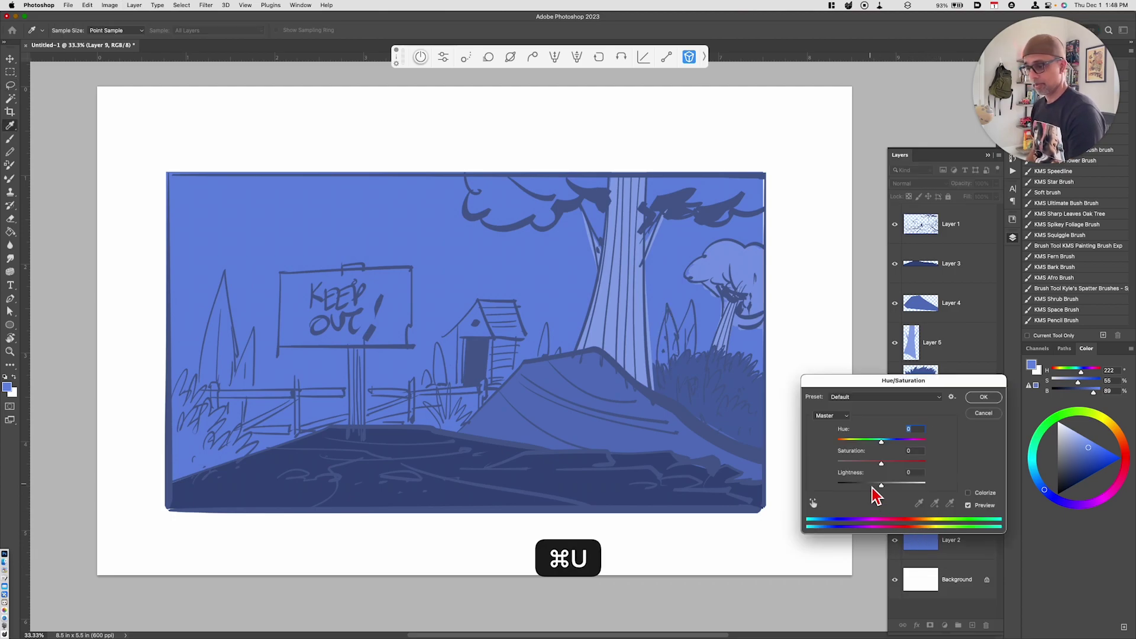
{"action": "left_click_drag", "start_coordinate": [872, 489], "coordinate": [863, 488]}
{"action": "left_click", "coordinate": [983, 396]}
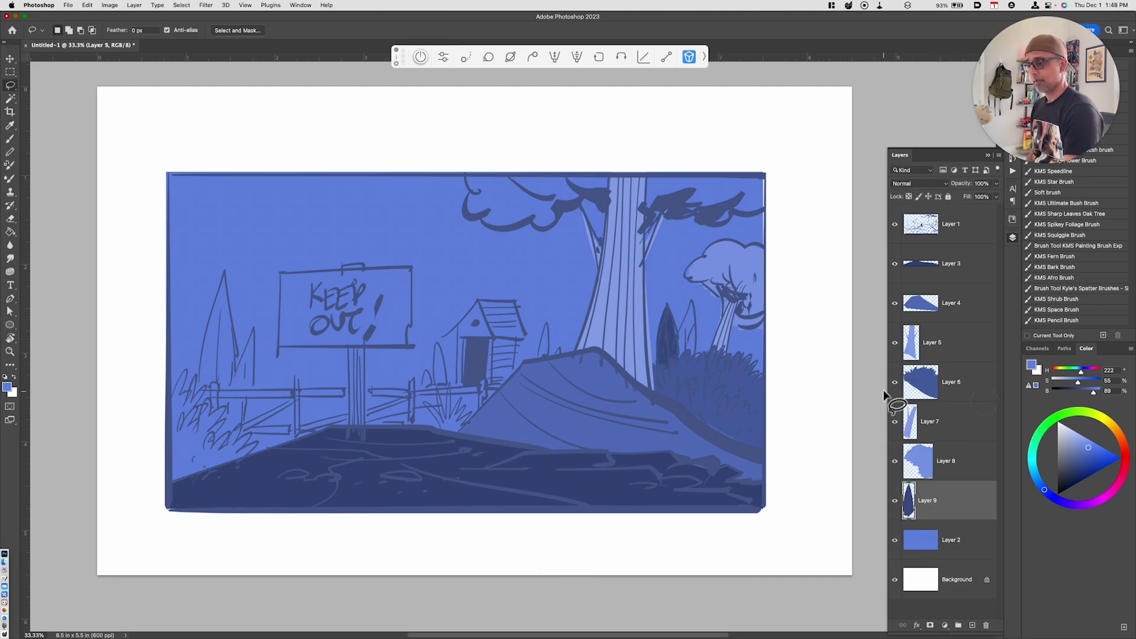
{"action": "left_click_drag", "start_coordinate": [675, 343], "coordinate": [694, 357]}
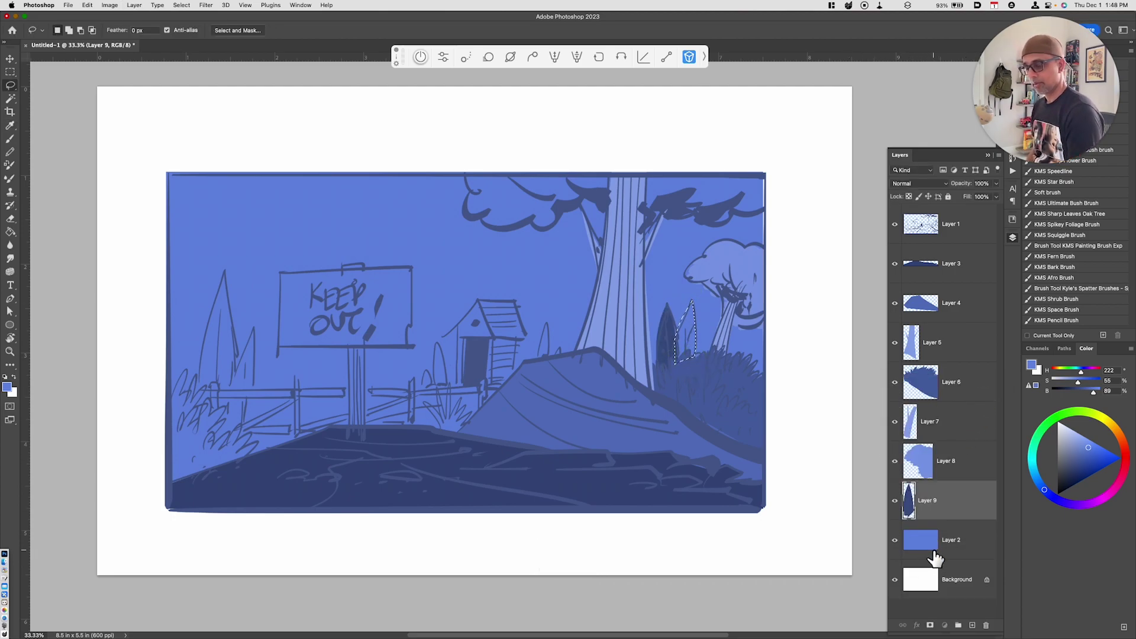
{"action": "key", "text": "ctrl+j"}
{"action": "key", "text": "ctrl+u"}
Darken the tall blade-shaped shrub copy beside the trunk.
{"action": "left_click_drag", "start_coordinate": [880, 488], "coordinate": [862, 488]}
{"action": "left_click", "coordinate": [983, 400]}
{"action": "key", "text": "l"}
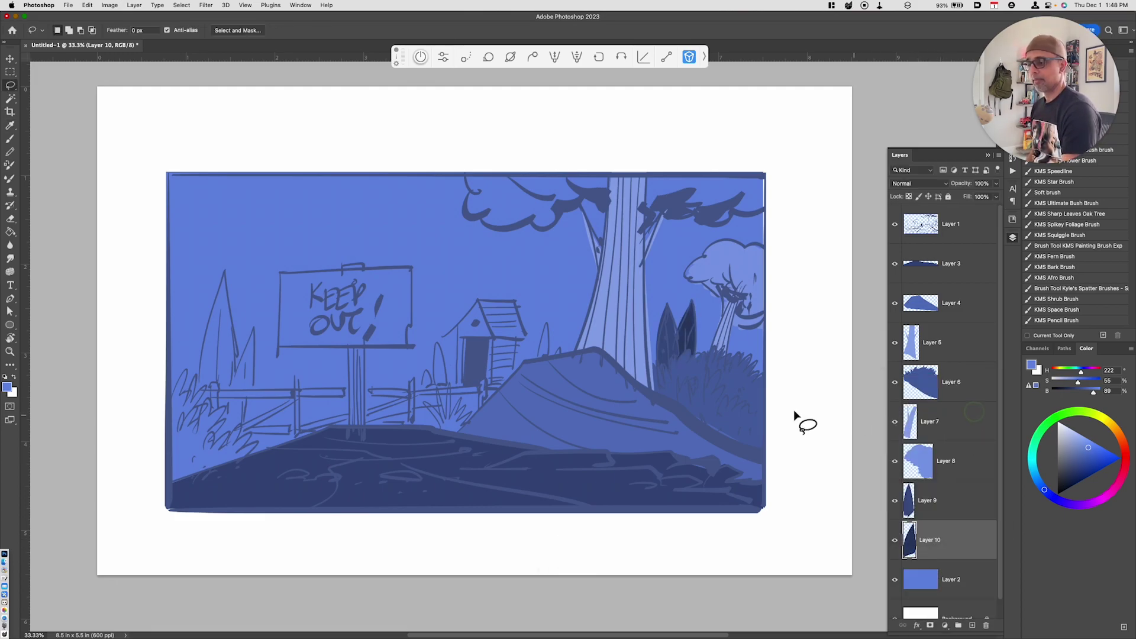
{"action": "key", "text": "ctrl+equal"}
{"action": "key", "text": "ctrl+equal"}
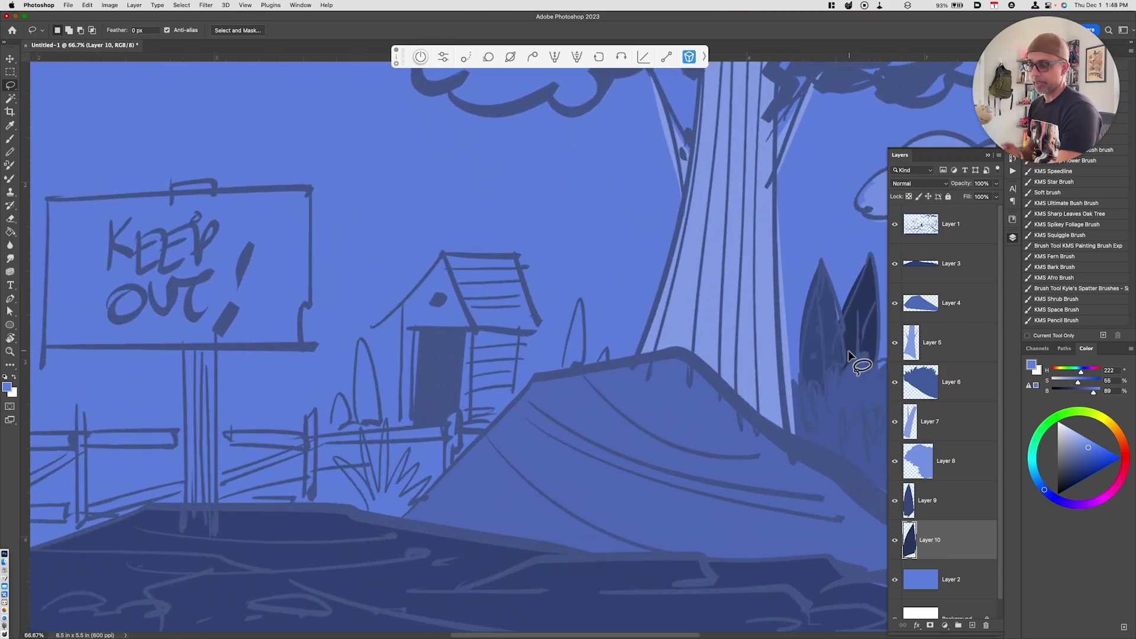
{"action": "key", "text": "ctrl+minus"}
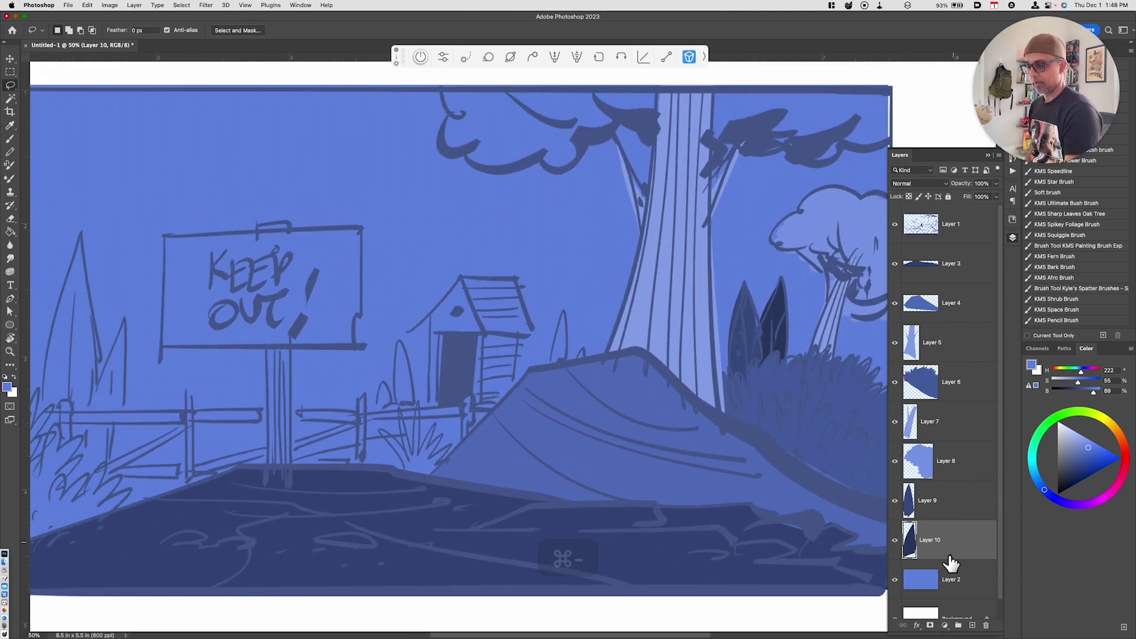
Copy another plant shape near the trunk to Layer 11, darkened by Lightness -47.
{"action": "left_click", "coordinate": [945, 577]}
{"action": "key", "text": "shift"}
{"action": "left_click_drag", "start_coordinate": [566, 371], "coordinate": [582, 365]}
{"action": "key", "text": "ctrl+j"}
{"action": "key", "text": "ctrl+u"}
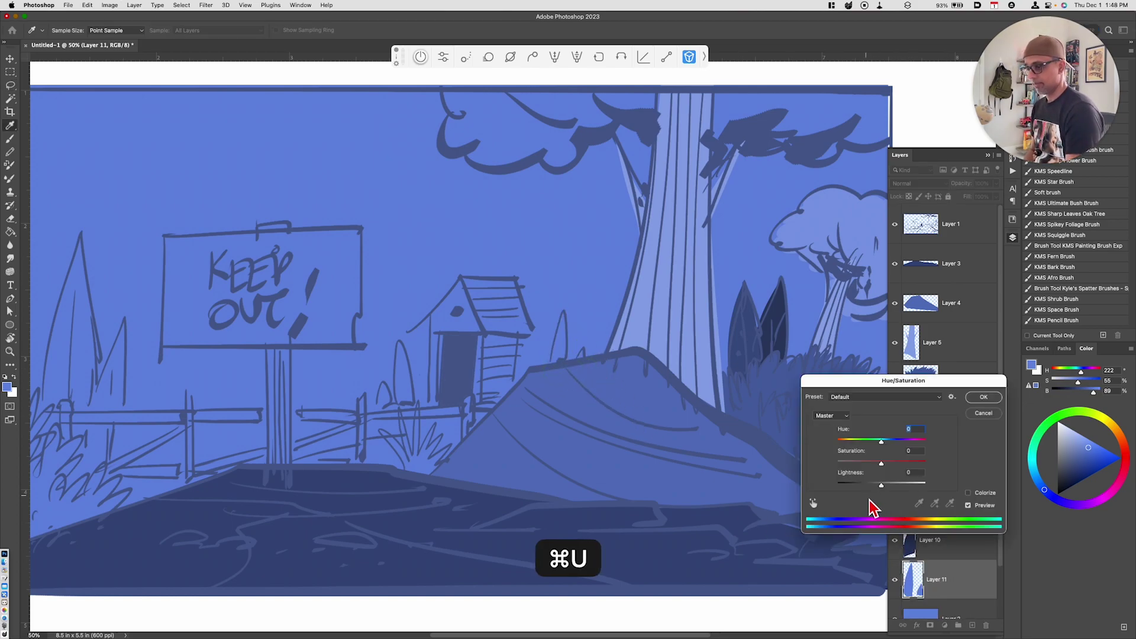
{"action": "left_click_drag", "start_coordinate": [881, 484], "coordinate": [863, 489]}
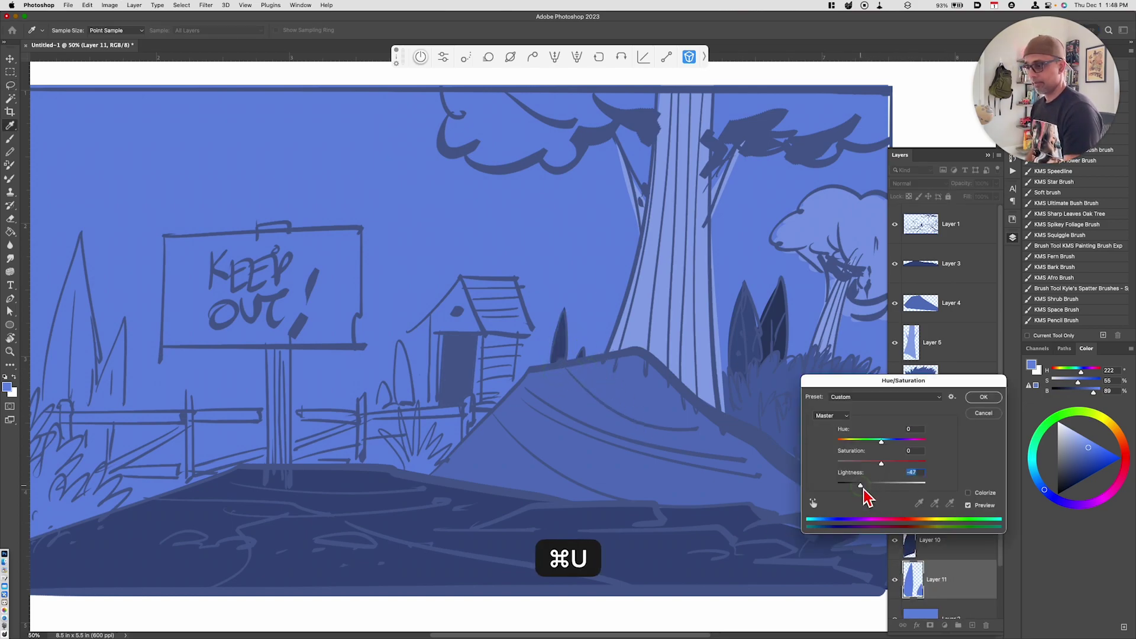
{"action": "left_click", "coordinate": [995, 403]}
Zoom out and centre the whole scene, then retarget Layer 2.
{"action": "key", "text": "ctrl+minus"}
{"action": "key", "text": "space"}
{"action": "left_click_drag", "start_coordinate": [449, 477], "coordinate": [574, 527]}
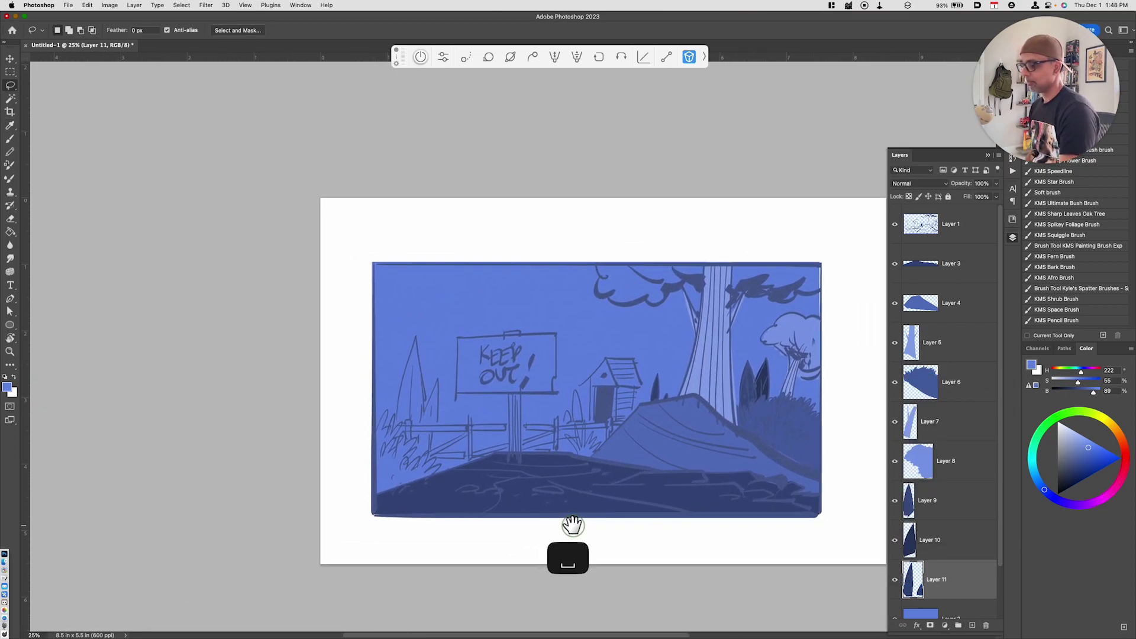
{"action": "left_click_drag", "start_coordinate": [1002, 540], "coordinate": [1001, 583]}
{"action": "left_click", "coordinate": [975, 592]}
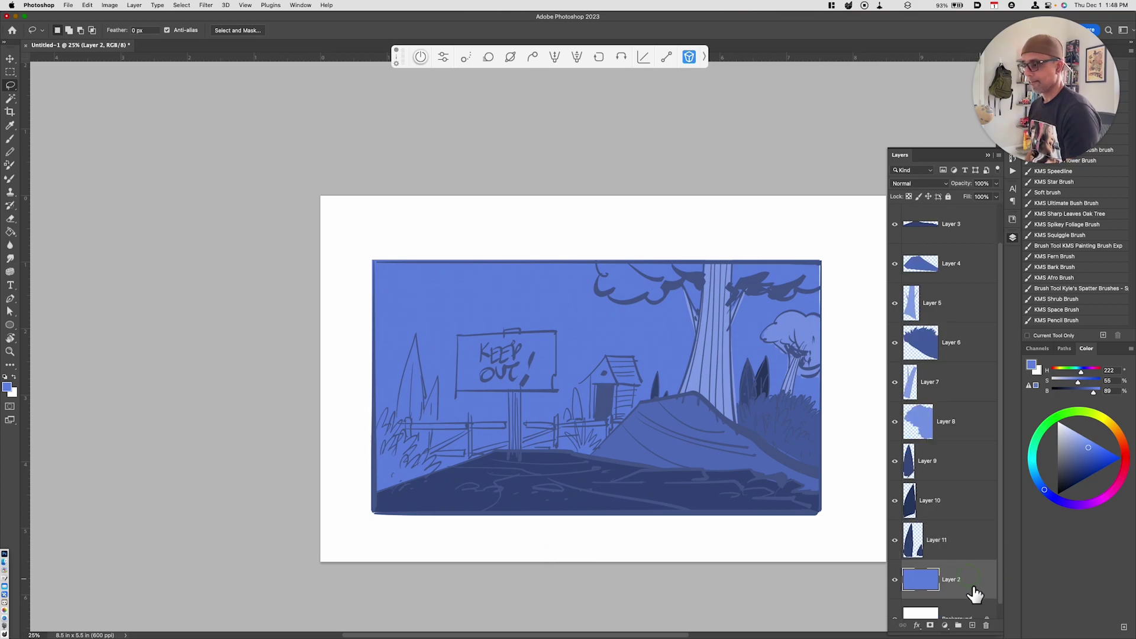
Outline the KEEP OUT sign board's corners with the Polygonal Lasso.
{"action": "key", "text": "shift+l"}
{"action": "left_click", "coordinate": [458, 336]}
{"action": "left_click", "coordinate": [455, 390]}
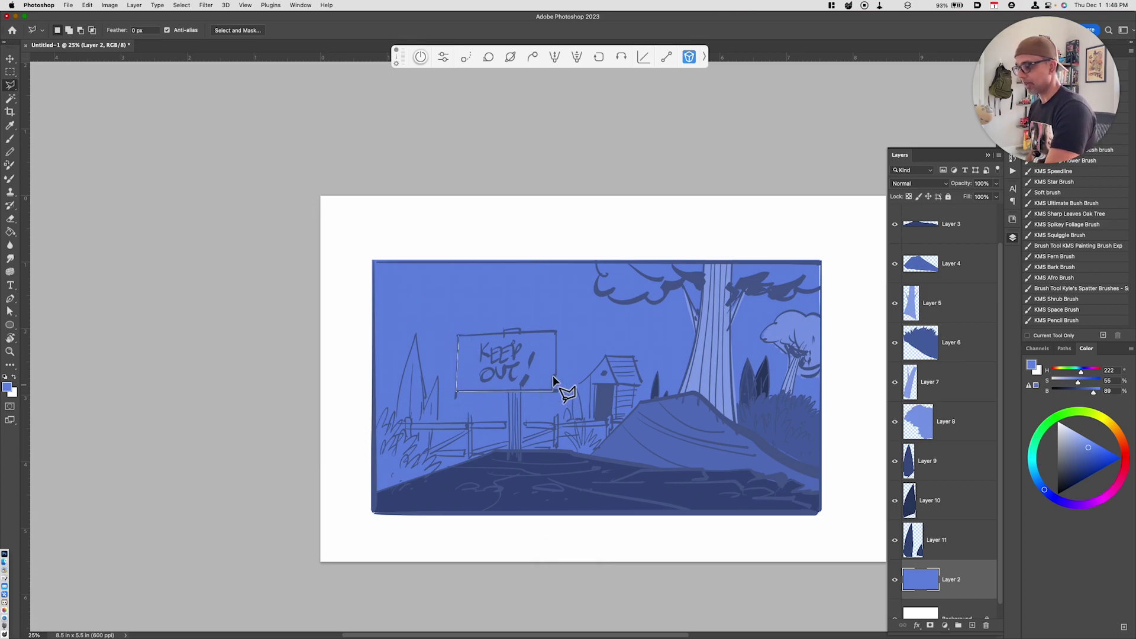
{"action": "left_click", "coordinate": [554, 390]}
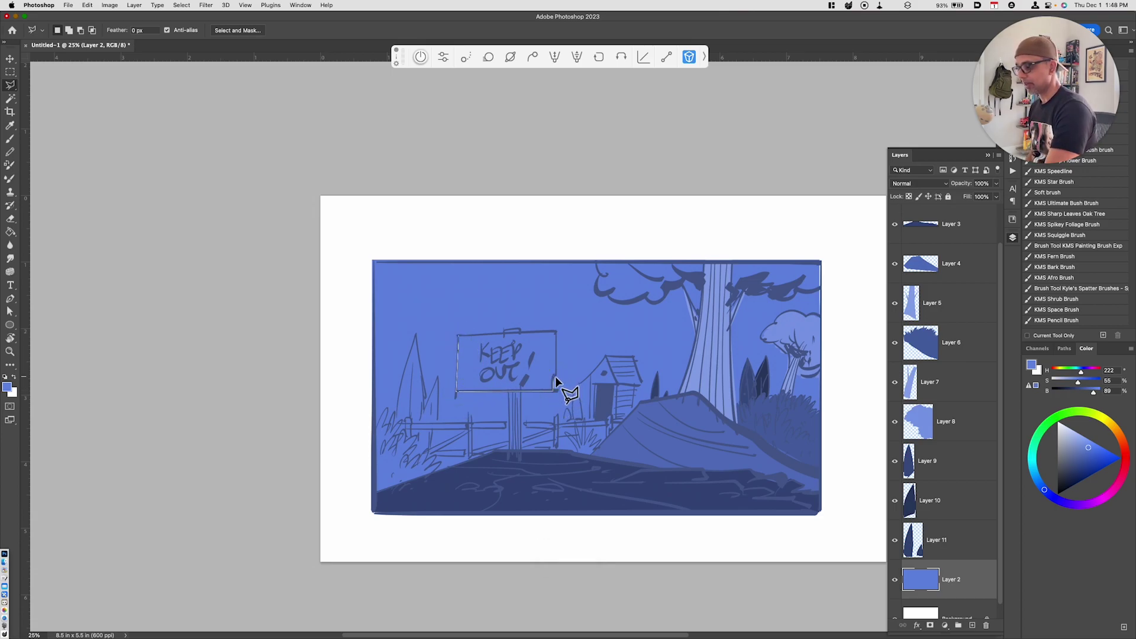
{"action": "left_click", "coordinate": [458, 339]}
Copy the sign board to Layer 12 lightened to +28, then begin outlining the sign post.
{"action": "key", "text": "super+j"}
{"action": "key", "text": "super+u"}
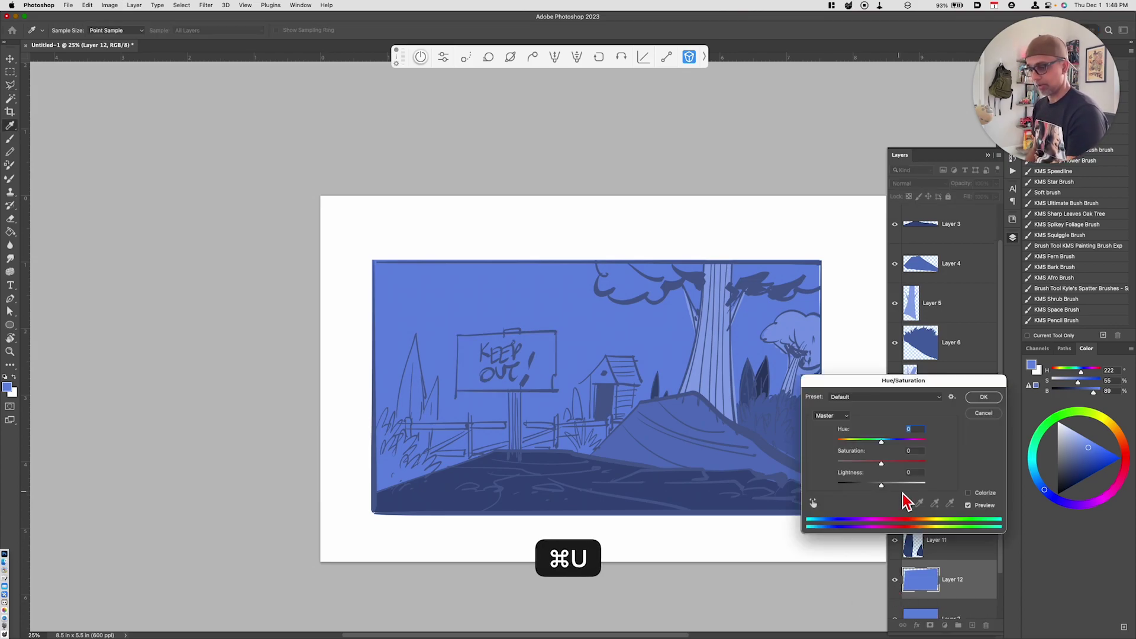
{"action": "left_click", "coordinate": [901, 484]}
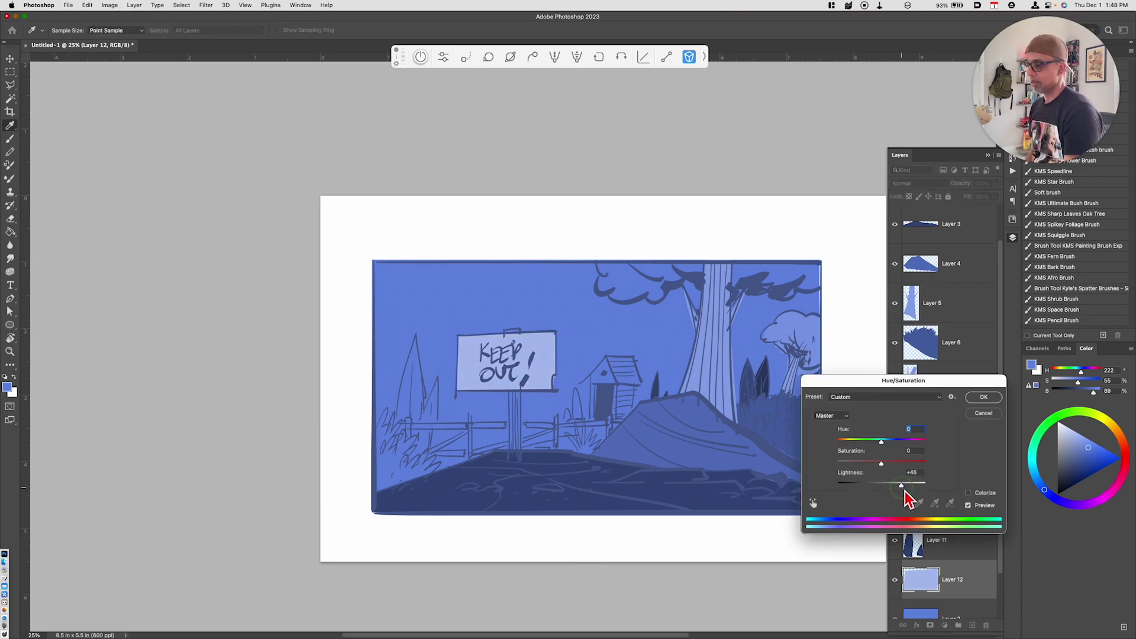
{"action": "left_click_drag", "start_coordinate": [904, 491], "coordinate": [899, 492]}
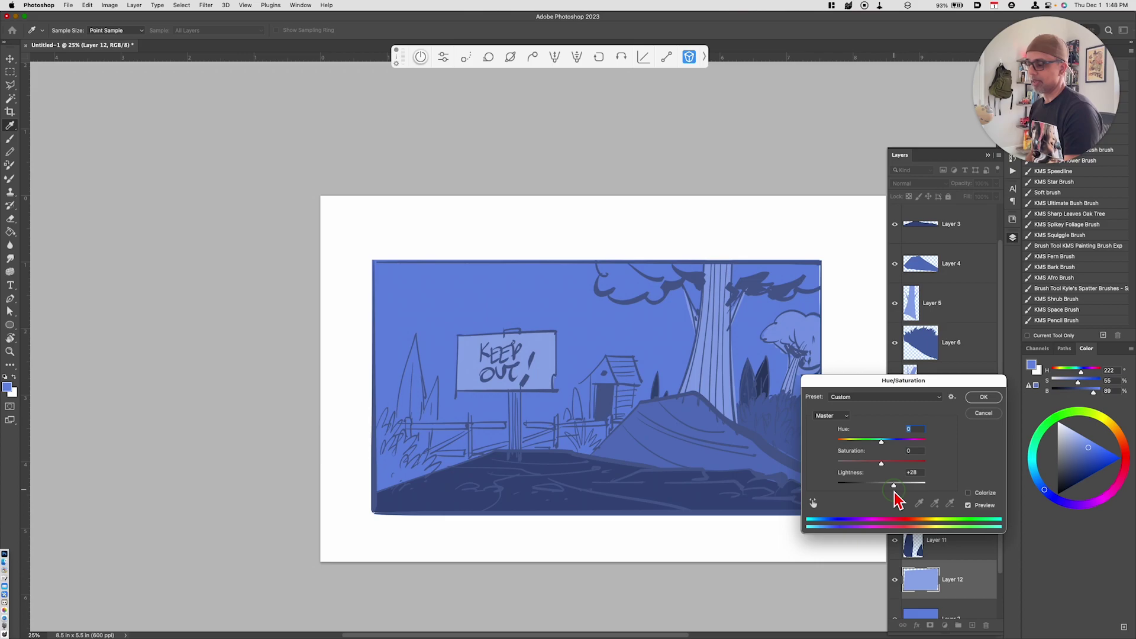
{"action": "left_click", "coordinate": [983, 398]}
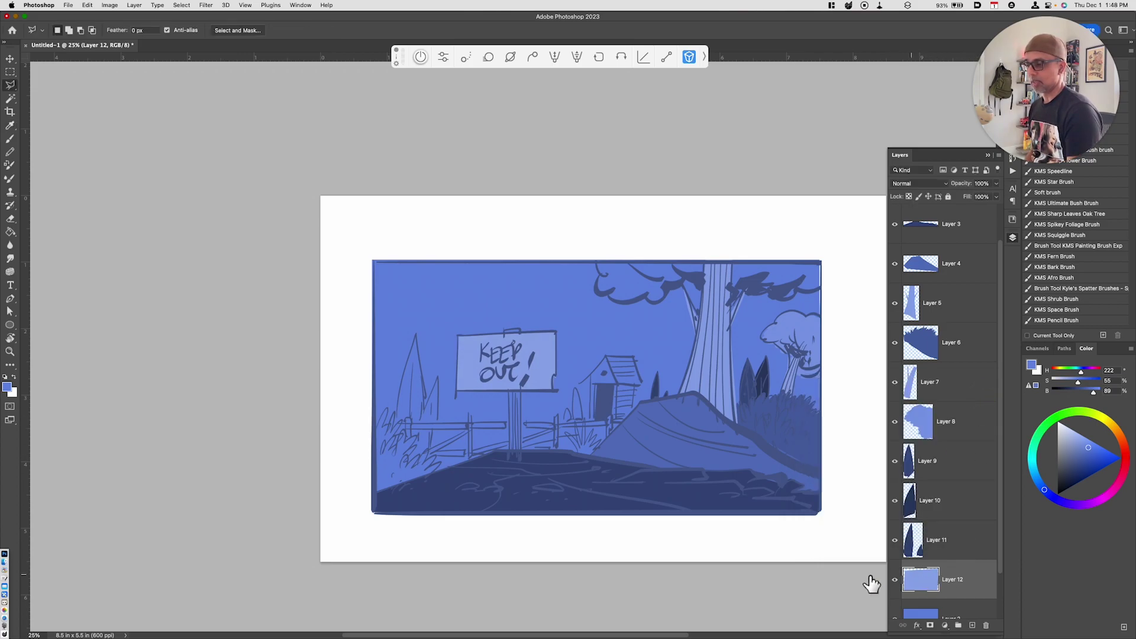
{"action": "left_click", "coordinate": [944, 615]}
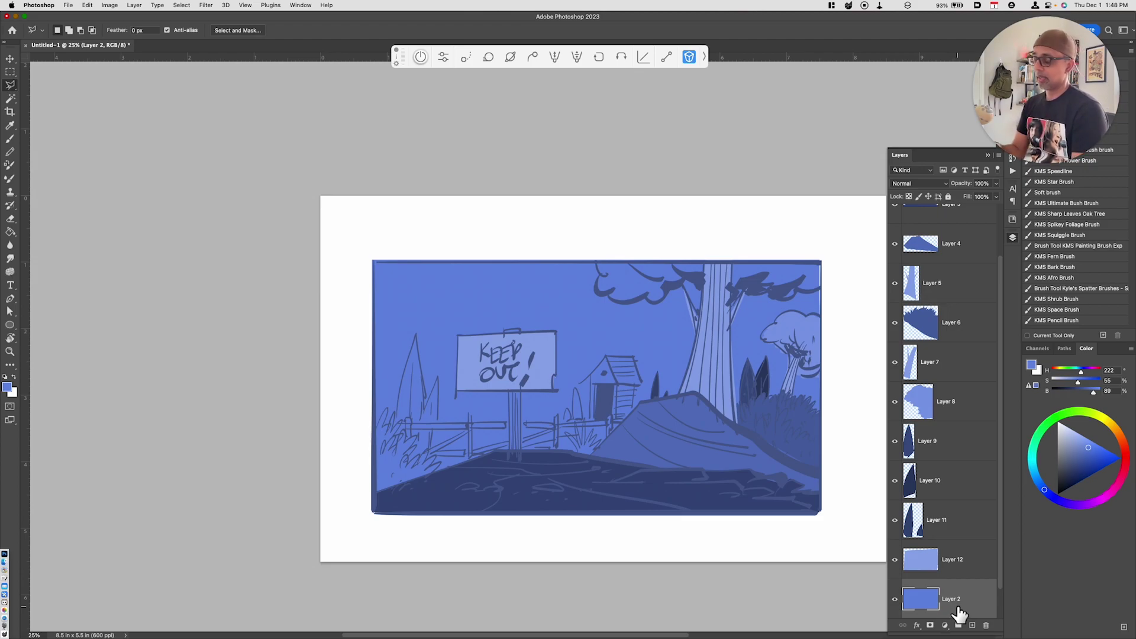
{"action": "left_click", "coordinate": [520, 328]}
Finish the sign post outline and copy it to Layer 13, slightly darkened.
{"action": "left_click", "coordinate": [519, 457]}
{"action": "double_click", "coordinate": [507, 458]}
{"action": "key", "text": "super+j"}
{"action": "key", "text": "super+u"}
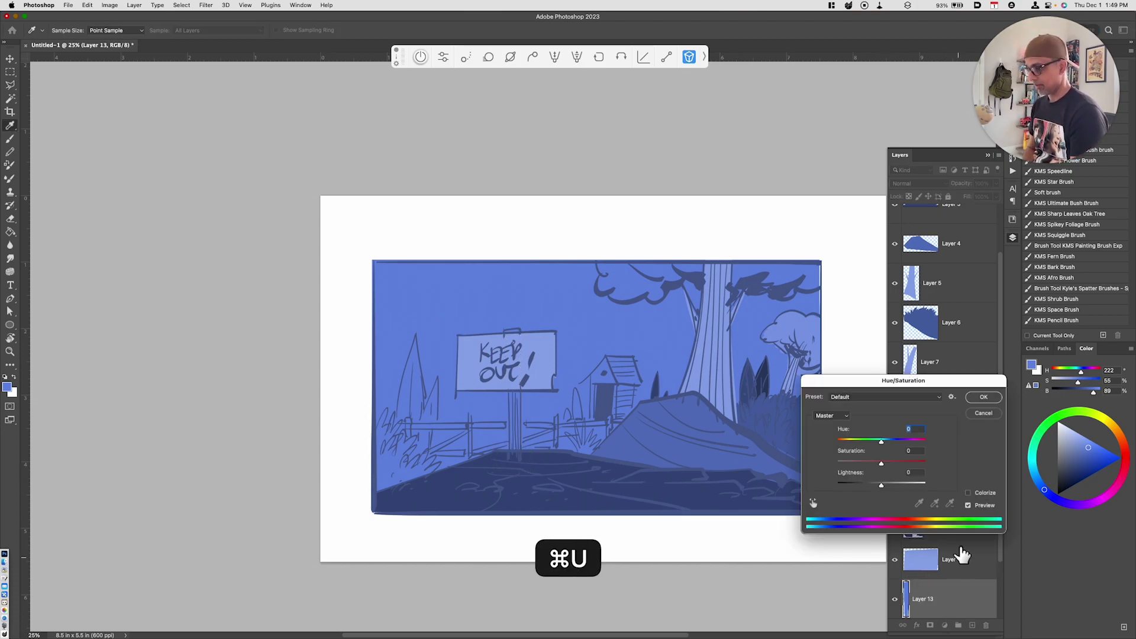
{"action": "left_click_drag", "start_coordinate": [865, 487], "coordinate": [858, 486]}
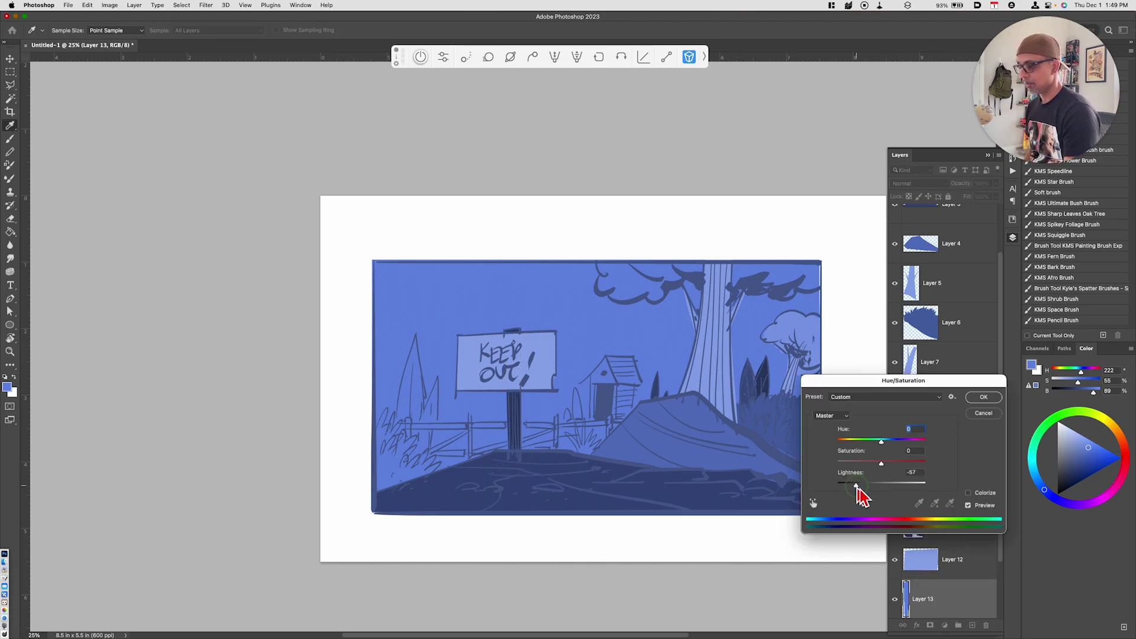
{"action": "left_click", "coordinate": [988, 398]}
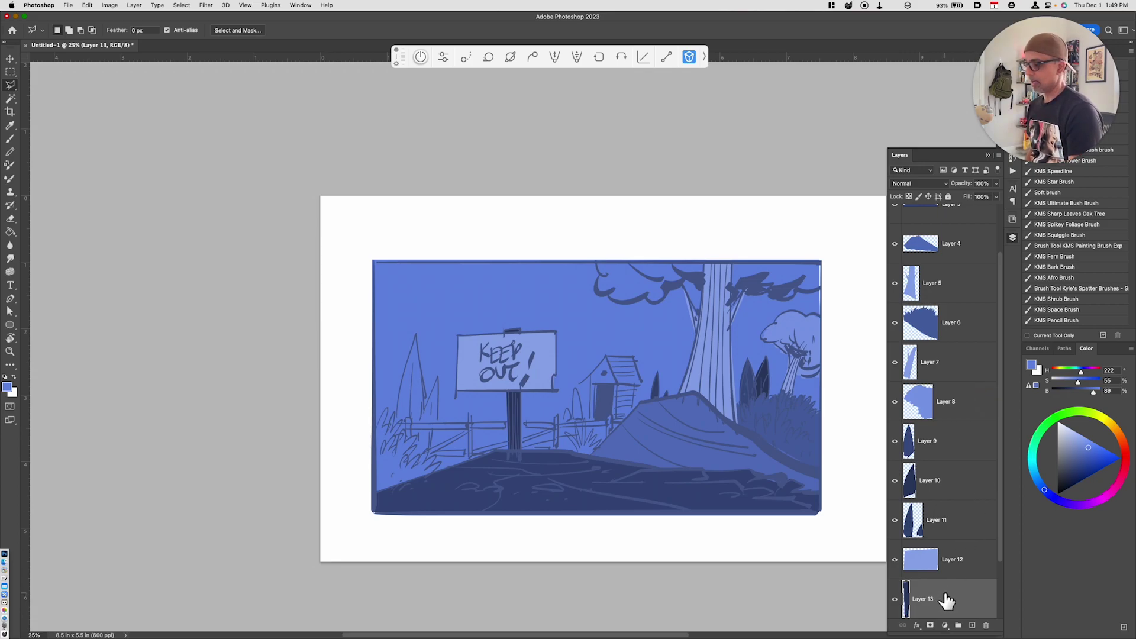
Move the Layer 13 post up to sit just beneath the line sketch.
{"action": "left_click_drag", "start_coordinate": [953, 598], "coordinate": [948, 242]}
{"action": "key", "text": "shift+super+bracketright"}
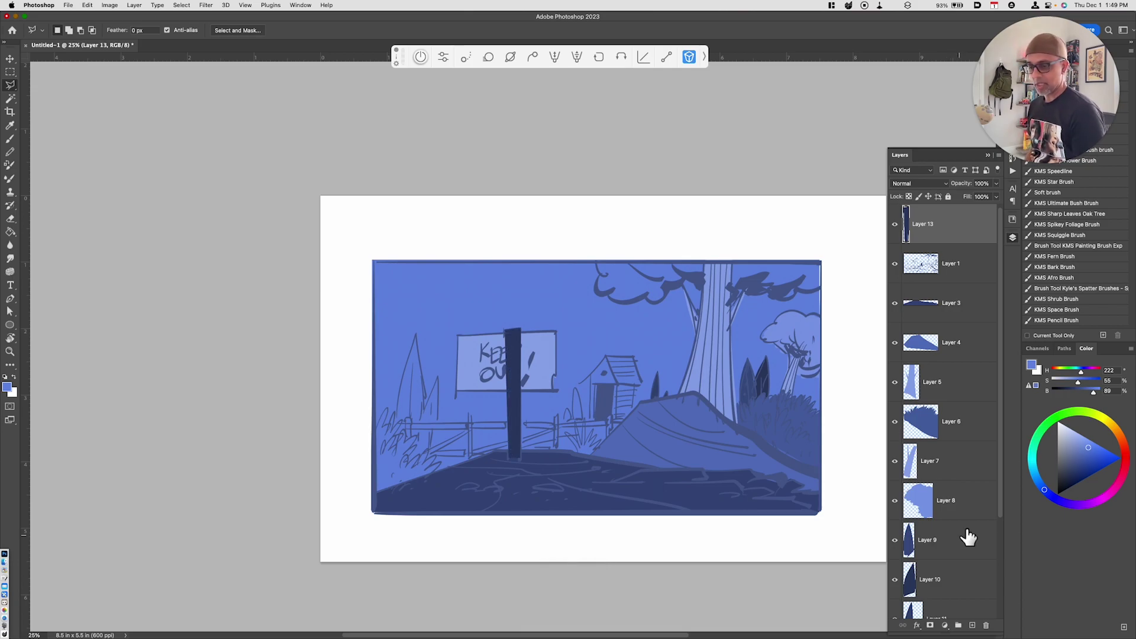
{"action": "left_click_drag", "start_coordinate": [1000, 438], "coordinate": [1003, 471]}
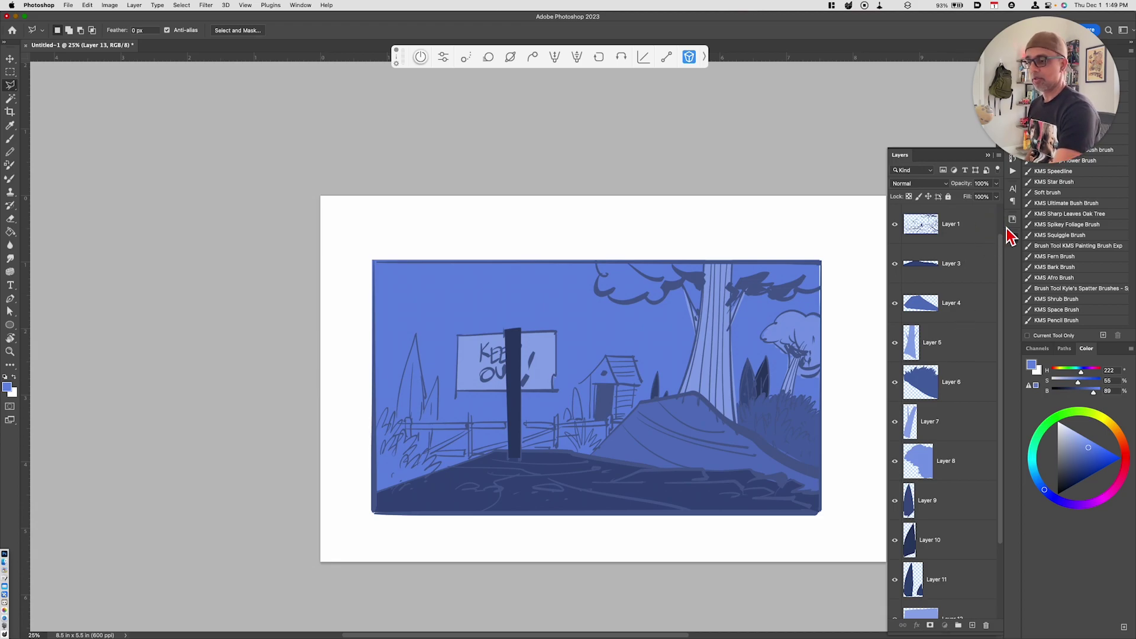
{"action": "scroll", "coordinate": [998, 229], "scroll_direction": "up", "scroll_amount": 1}
{"action": "mouse_move", "coordinate": [996, 229]}
{"action": "left_mouse_down"}
{"action": "mouse_move", "coordinate": [968, 274]}
{"action": "mouse_move", "coordinate": [973, 287]}
{"action": "left_mouse_up"}
{"action": "scroll", "coordinate": [1006, 443], "scroll_direction": "down", "scroll_amount": 1}
{"action": "scroll", "coordinate": [1003, 510], "scroll_direction": "down", "scroll_amount": 2}
Place the Layer 12 sign board just under the lettering layer, then retarget Layer 2.
{"action": "left_click", "coordinate": [955, 546]}
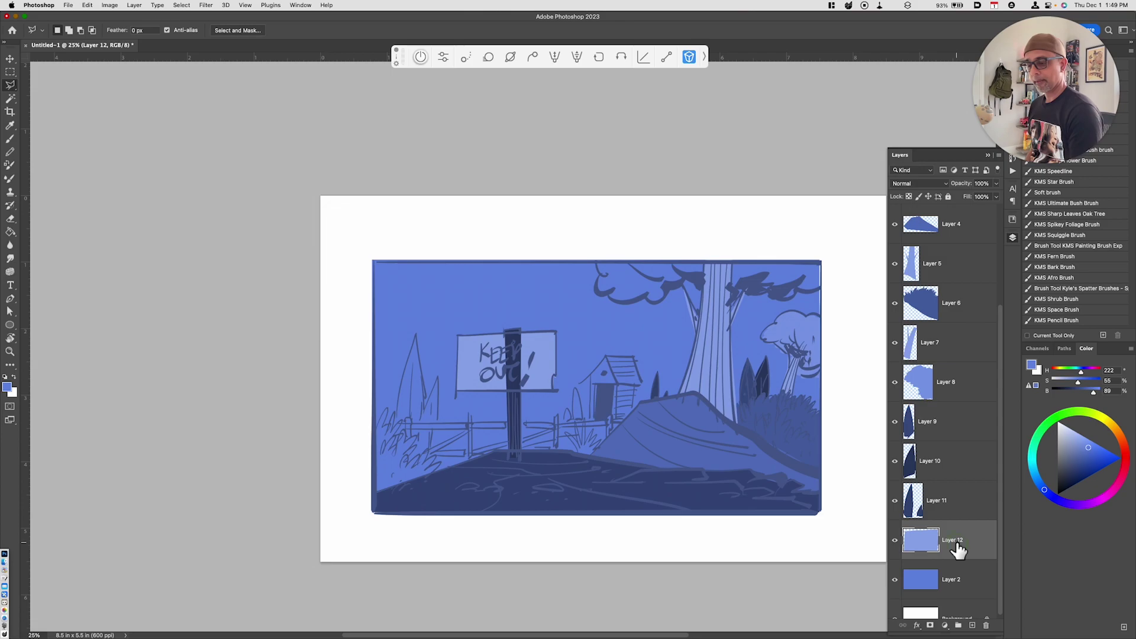
{"action": "key", "text": "shift+super+bracketright"}
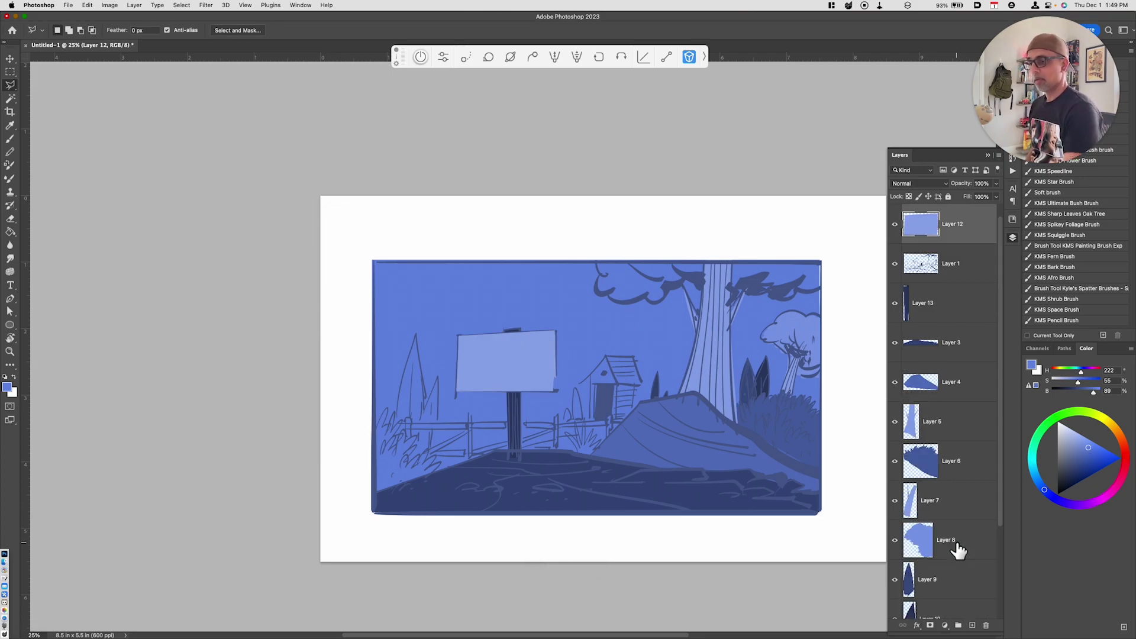
{"action": "key", "text": "super+bracketleft"}
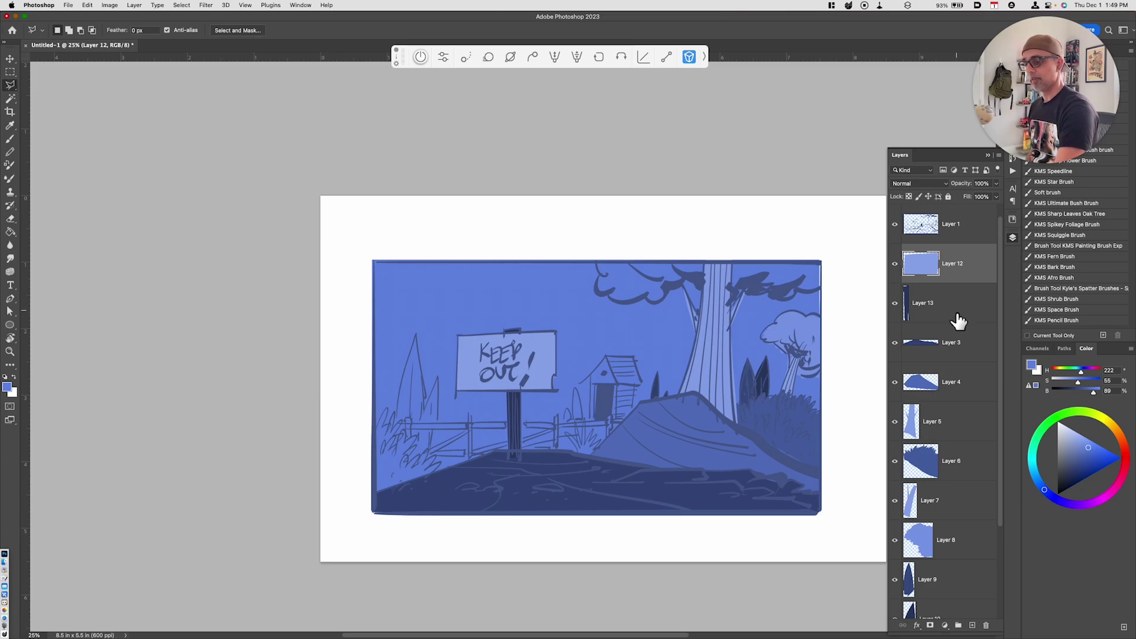
{"action": "scroll", "coordinate": [1003, 499], "scroll_direction": "down", "scroll_amount": 3}
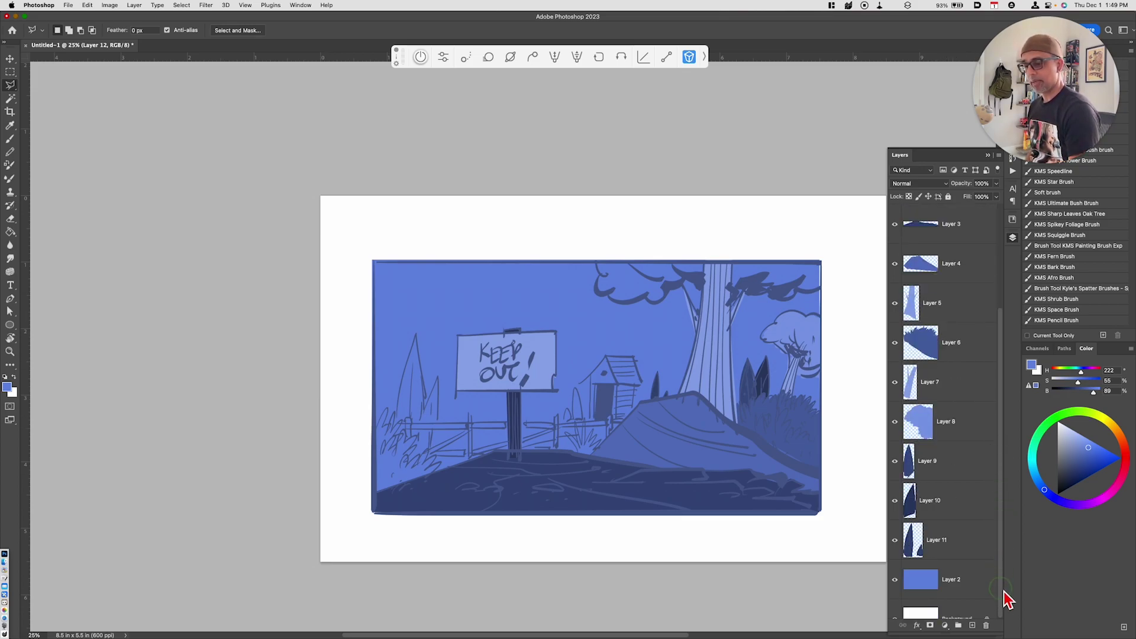
{"action": "left_click", "coordinate": [979, 583]}
On Layer 2, trace the fence rail with the Polygonal Lasso, from the artwork's left edge to the shed.
{"action": "left_click", "coordinate": [372, 424]}
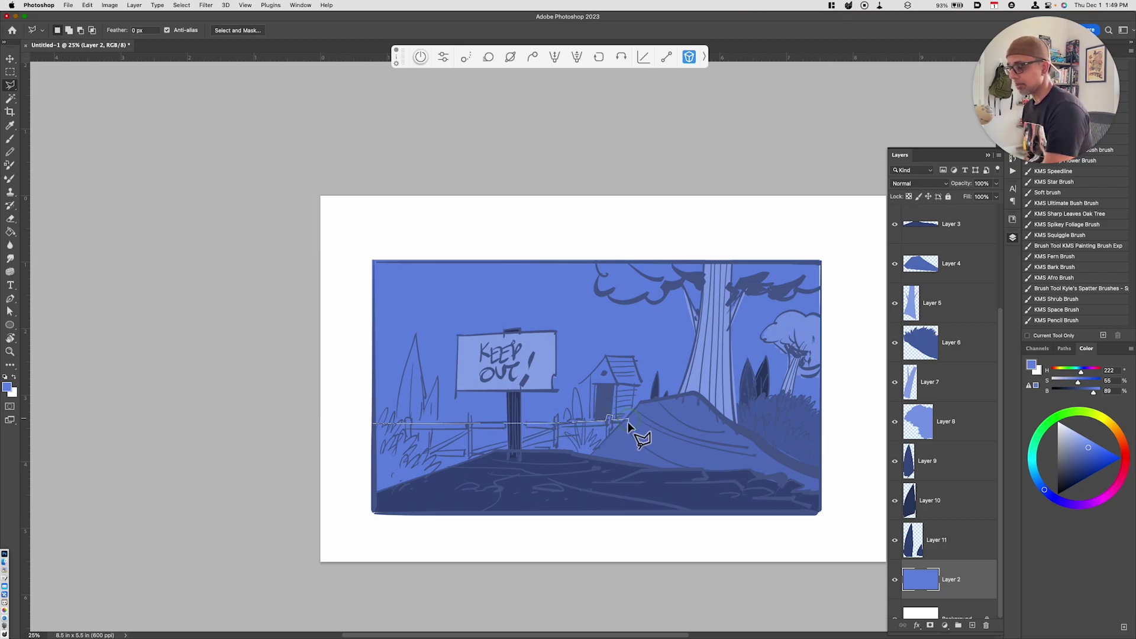
{"action": "left_click", "coordinate": [612, 423]}
{"action": "left_click", "coordinate": [609, 443]}
{"action": "left_click", "coordinate": [558, 423]}
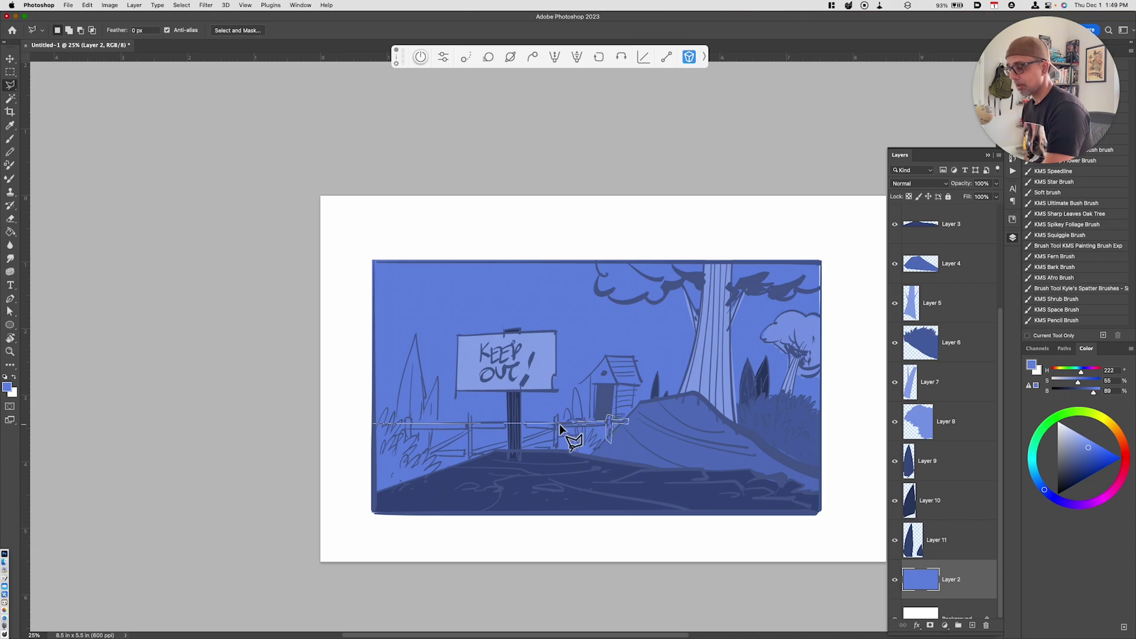
{"action": "left_click", "coordinate": [473, 427]}
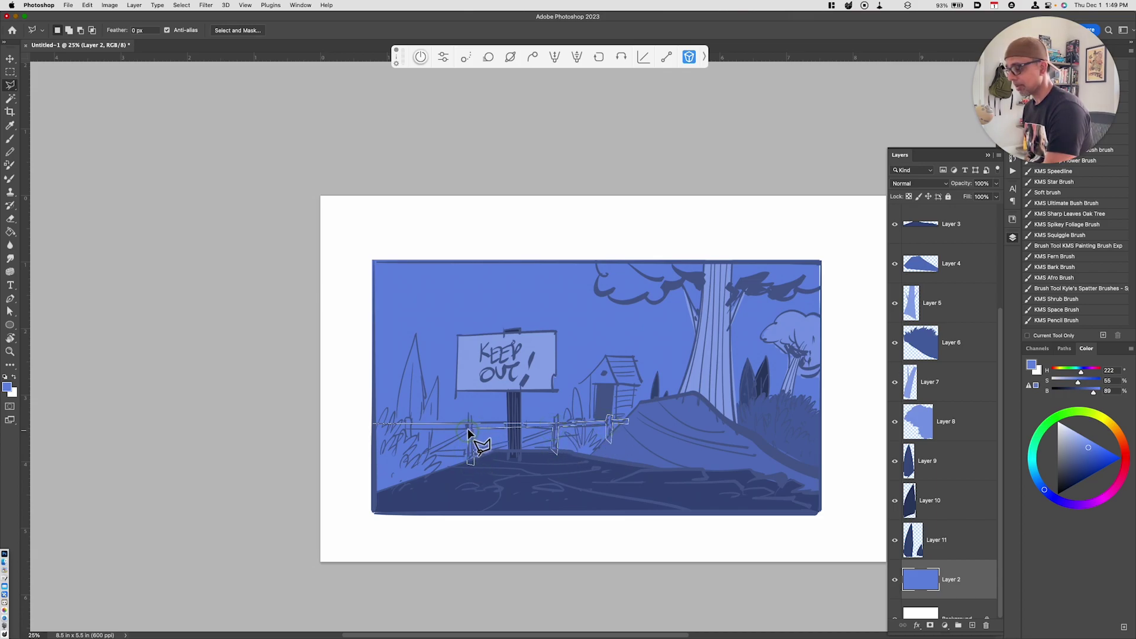
{"action": "left_click", "coordinate": [369, 430]}
Add the left fence post and the diagonal rail between the left posts to the selection.
{"action": "key", "text": "shift"}
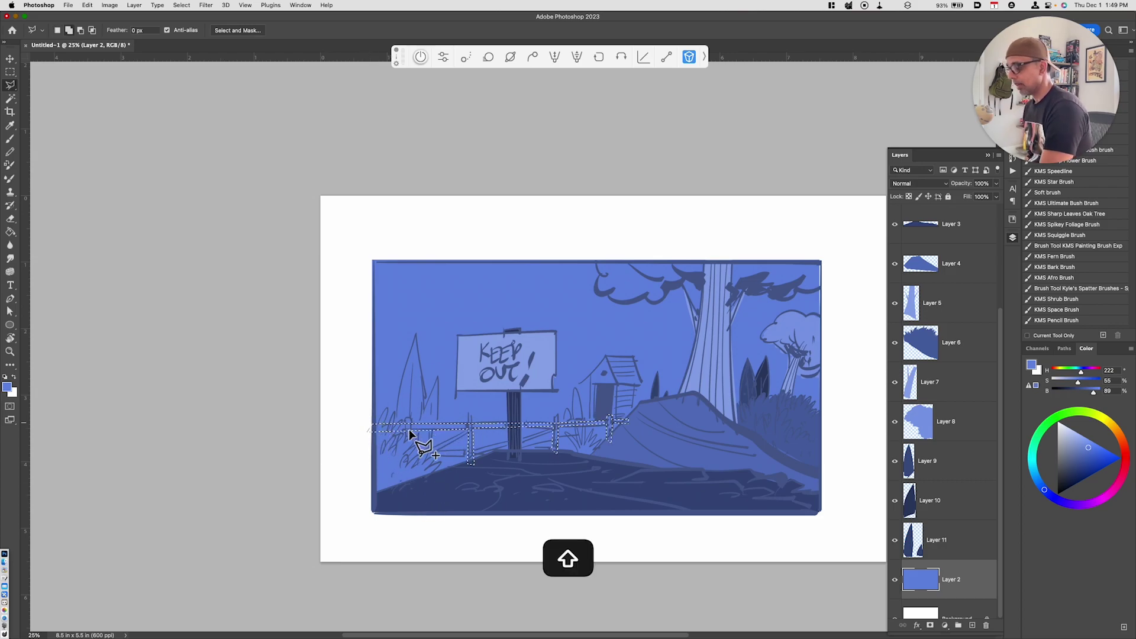
{"action": "left_click", "coordinate": [407, 418]}
{"action": "left_click", "coordinate": [413, 419]}
{"action": "left_click", "coordinate": [413, 456]}
{"action": "left_click", "coordinate": [405, 455]}
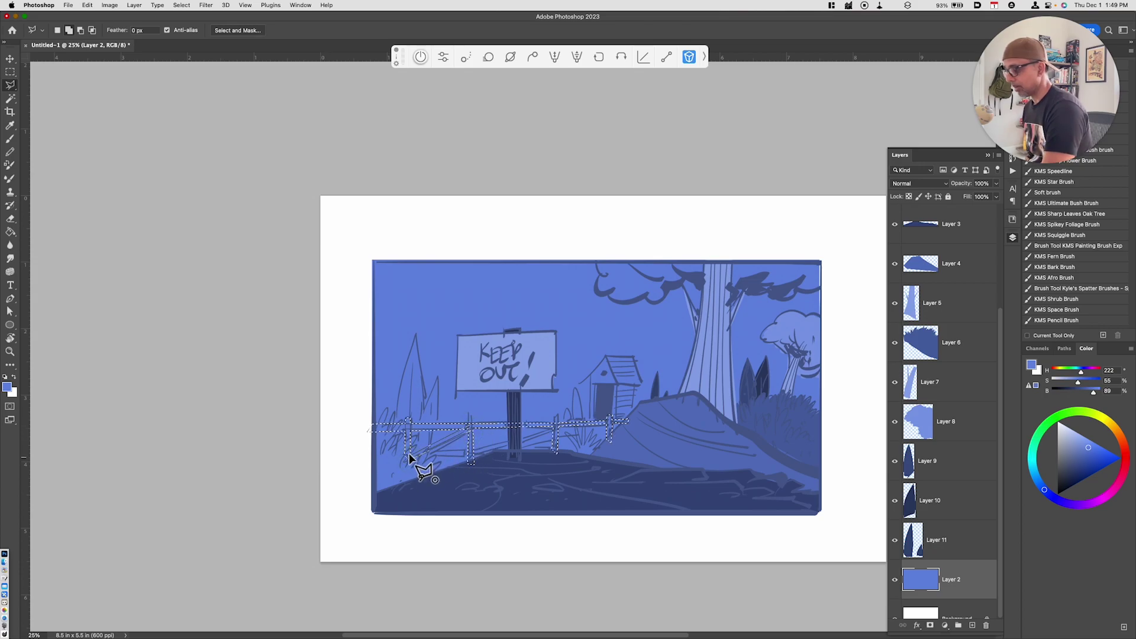
{"action": "left_click", "coordinate": [410, 457], "text": "shift"}
{"action": "left_click", "coordinate": [465, 431]}
{"action": "left_click", "coordinate": [465, 439]}
{"action": "left_click", "coordinate": [411, 456]}
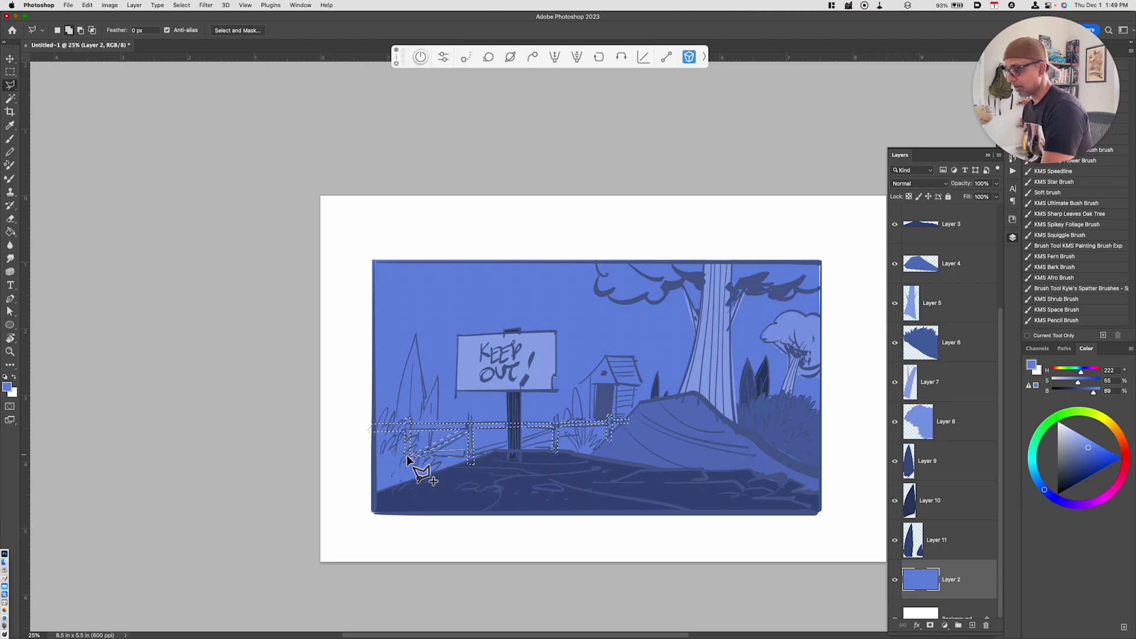
Add the lower rail and the right section of the fence to the selection.
{"action": "left_click", "coordinate": [407, 460]}
{"action": "left_click", "coordinate": [472, 453]}
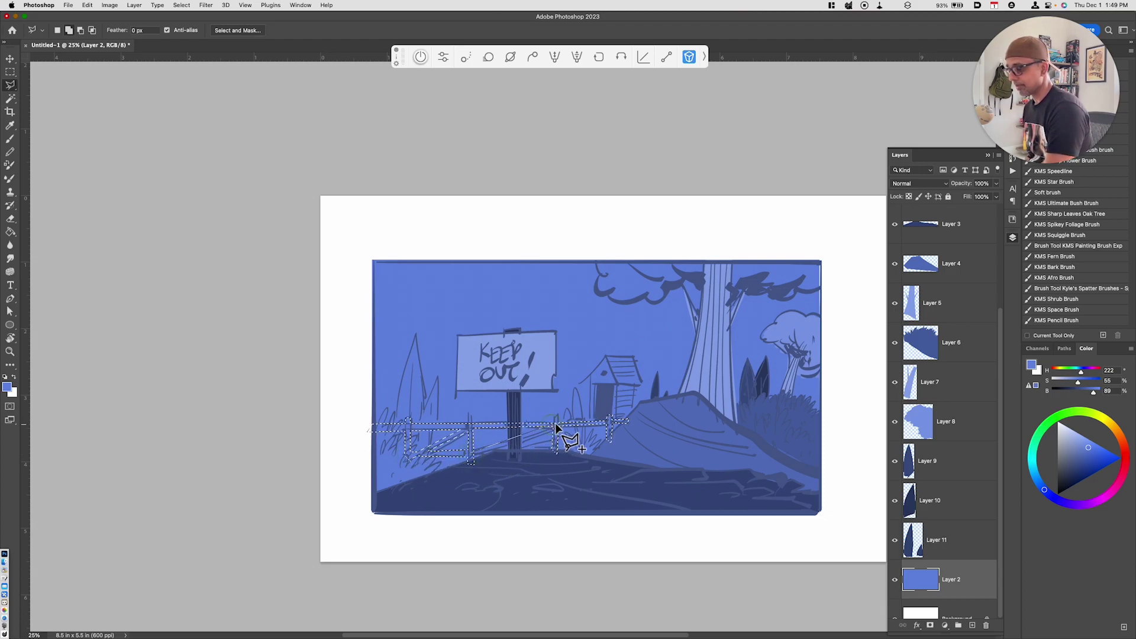
{"action": "left_click", "coordinate": [556, 426]}
{"action": "left_click", "coordinate": [472, 462]}
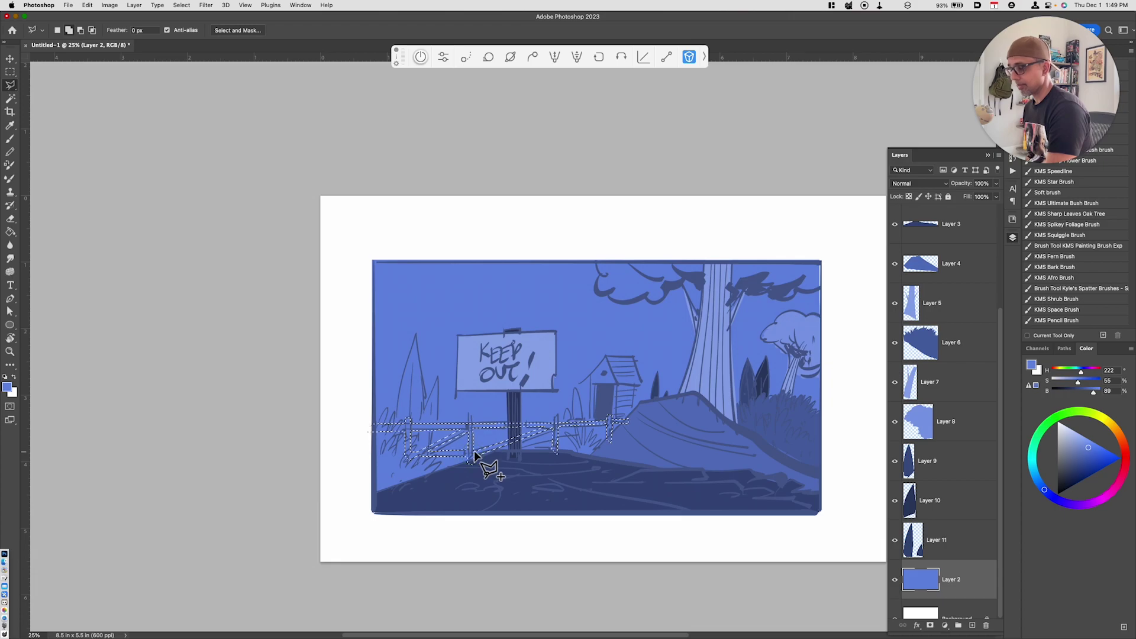
{"action": "left_click", "coordinate": [556, 453]}
{"action": "left_click", "coordinate": [613, 424]}
{"action": "left_click", "coordinate": [622, 435]}
Copy the fence to its own layer and lower its Lightness to -65.
{"action": "key", "text": "super+j"}
{"action": "key", "text": "super+u"}
{"action": "left_click", "coordinate": [855, 485]}
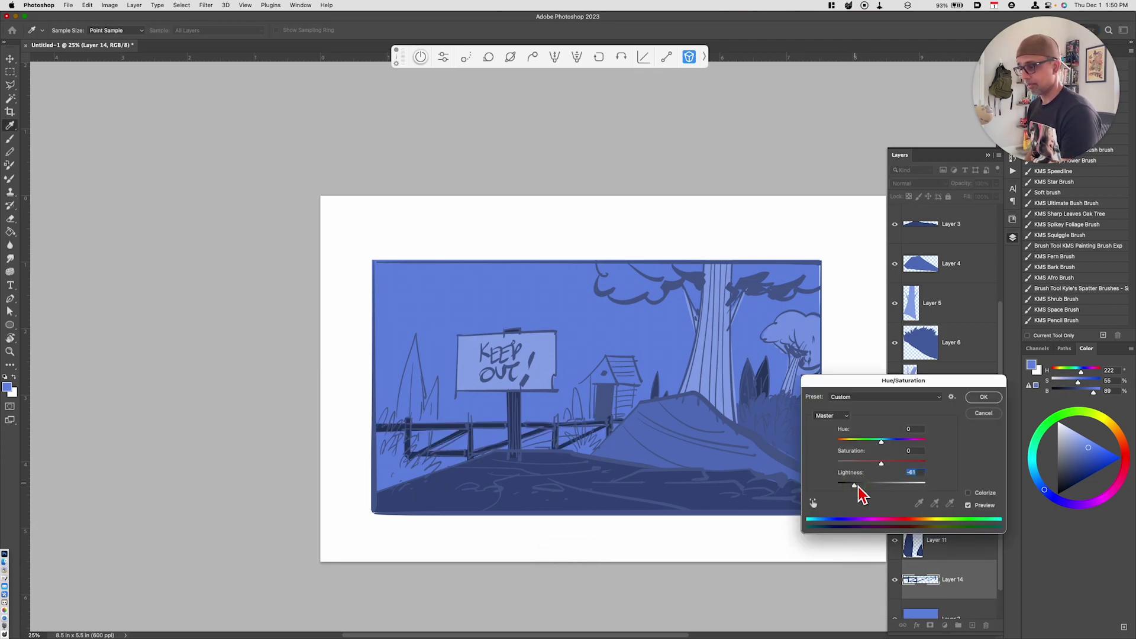
{"action": "left_click", "coordinate": [994, 400]}
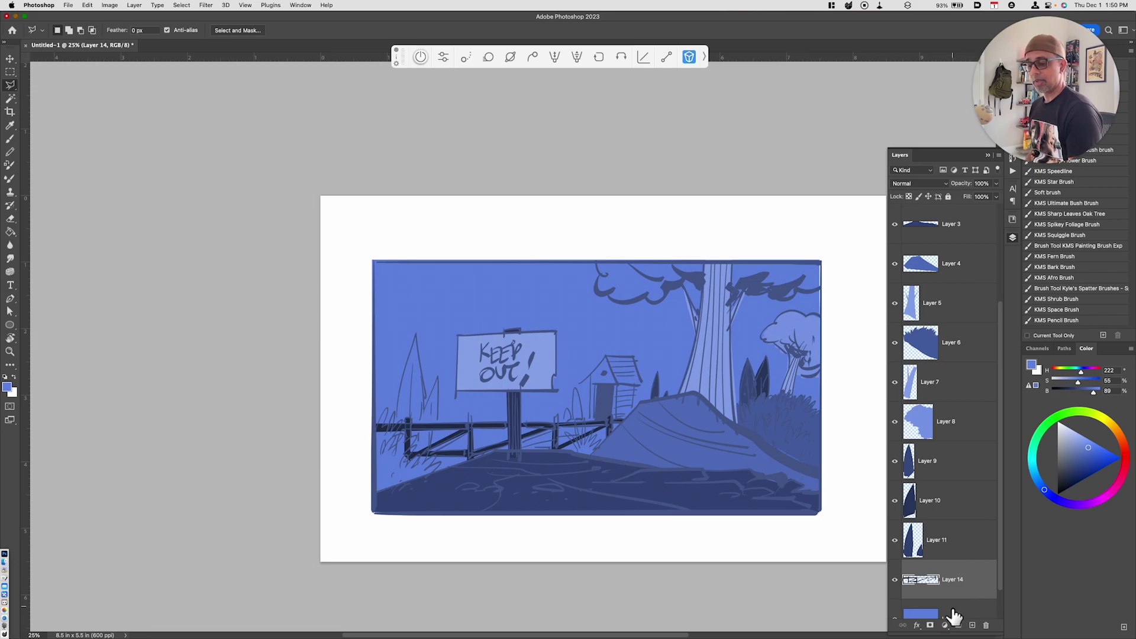
On Layer 2, freehand-lasso the bushes at the fence's left end.
{"action": "left_click", "coordinate": [951, 615]}
{"action": "key", "text": "l"}
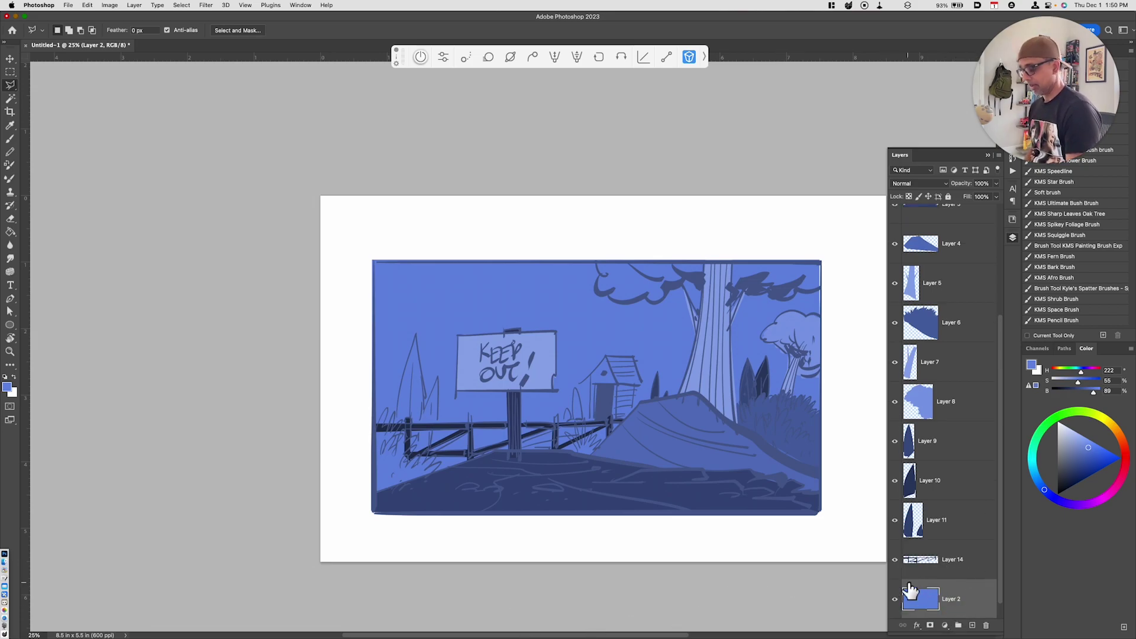
{"action": "key", "text": "shift+l"}
{"action": "key", "text": "shift+l"}
{"action": "key", "text": "shift+l"}
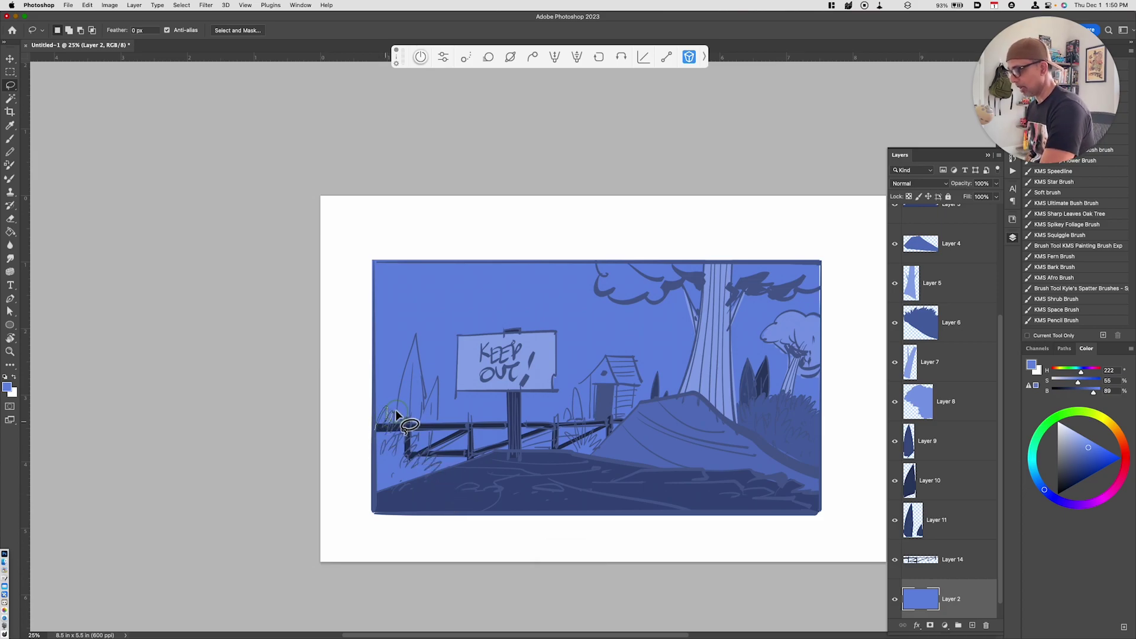
{"action": "mouse_move", "coordinate": [399, 413]}
{"action": "left_mouse_down"}
{"action": "mouse_move", "coordinate": [438, 470]}
{"action": "mouse_move", "coordinate": [372, 498]}
{"action": "mouse_move", "coordinate": [353, 444]}
{"action": "mouse_move", "coordinate": [362, 431]}
{"action": "left_mouse_up"}
Copy the bushes to Layer 15, darken them to Lightness -47, and stack that layer above Layer 14.
{"action": "key", "text": "super+j"}
{"action": "key", "text": "super+u"}
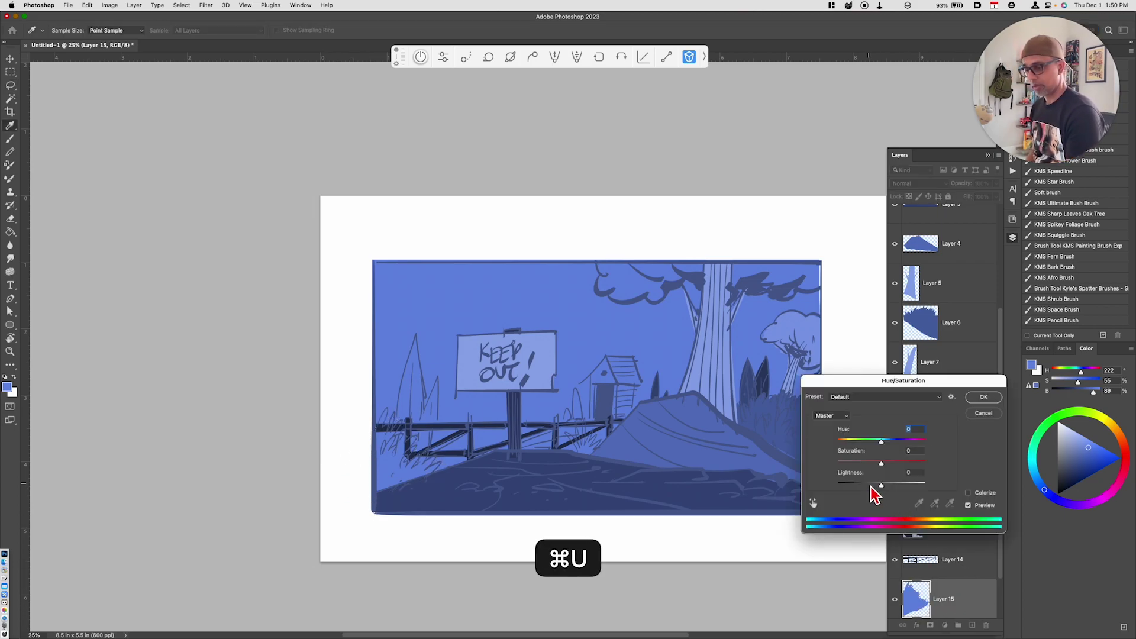
{"action": "left_click_drag", "start_coordinate": [871, 488], "coordinate": [864, 487]}
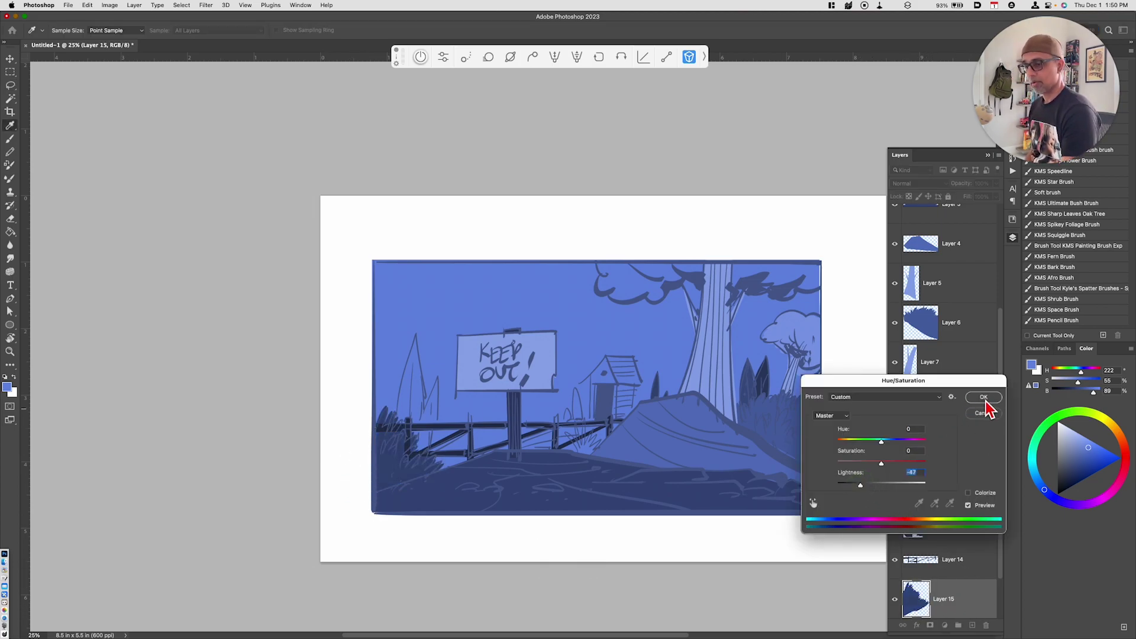
{"action": "key", "text": "Return"}
{"action": "left_click_drag", "start_coordinate": [943, 598], "coordinate": [942, 559]}
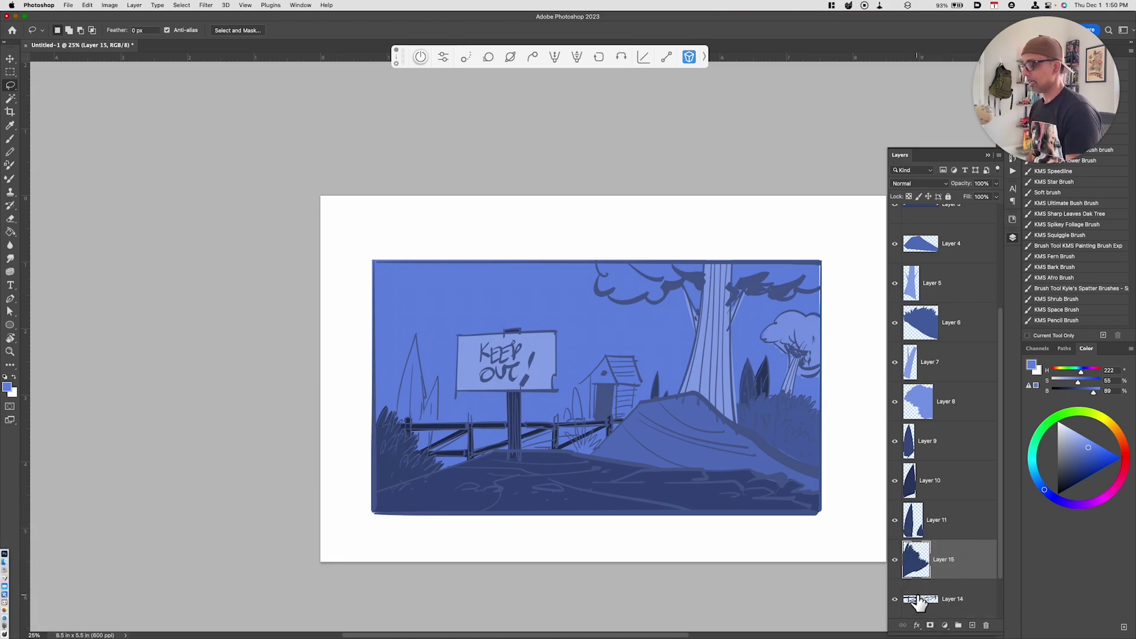
Copy the tall grass blade left of the fence from Layer 2 and adjust its Lightness.
{"action": "scroll", "coordinate": [992, 591], "scroll_direction": "down", "scroll_amount": 2}
{"action": "left_click", "coordinate": [968, 582]}
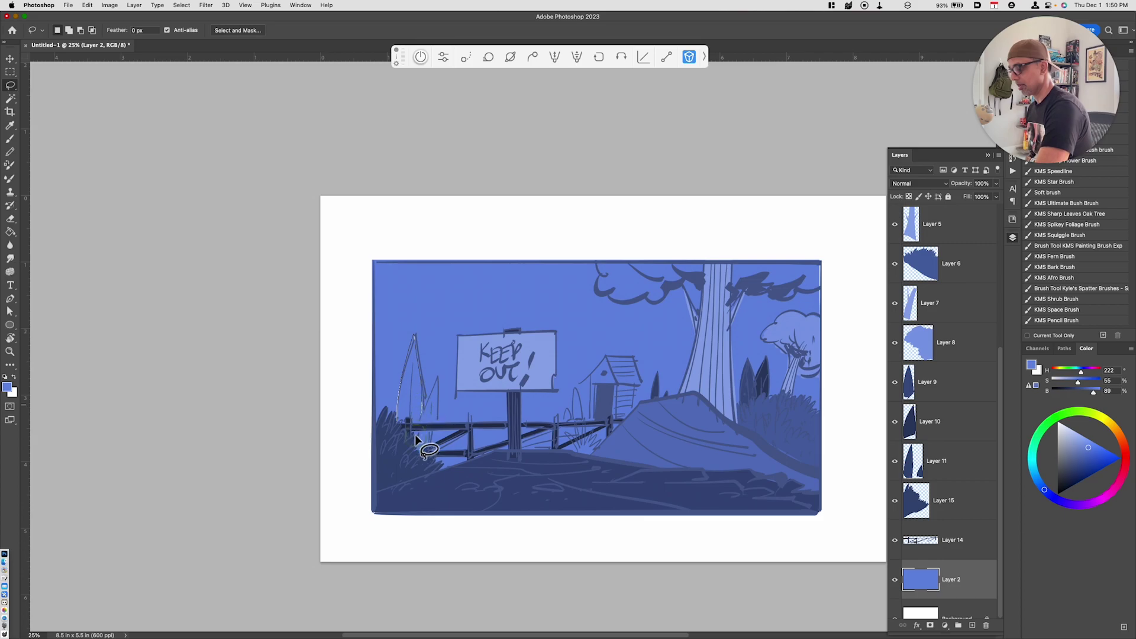
{"action": "left_click_drag", "start_coordinate": [413, 439], "coordinate": [415, 441]}
{"action": "key", "text": "shift"}
{"action": "key", "text": "super+j"}
{"action": "key", "text": "super+u"}
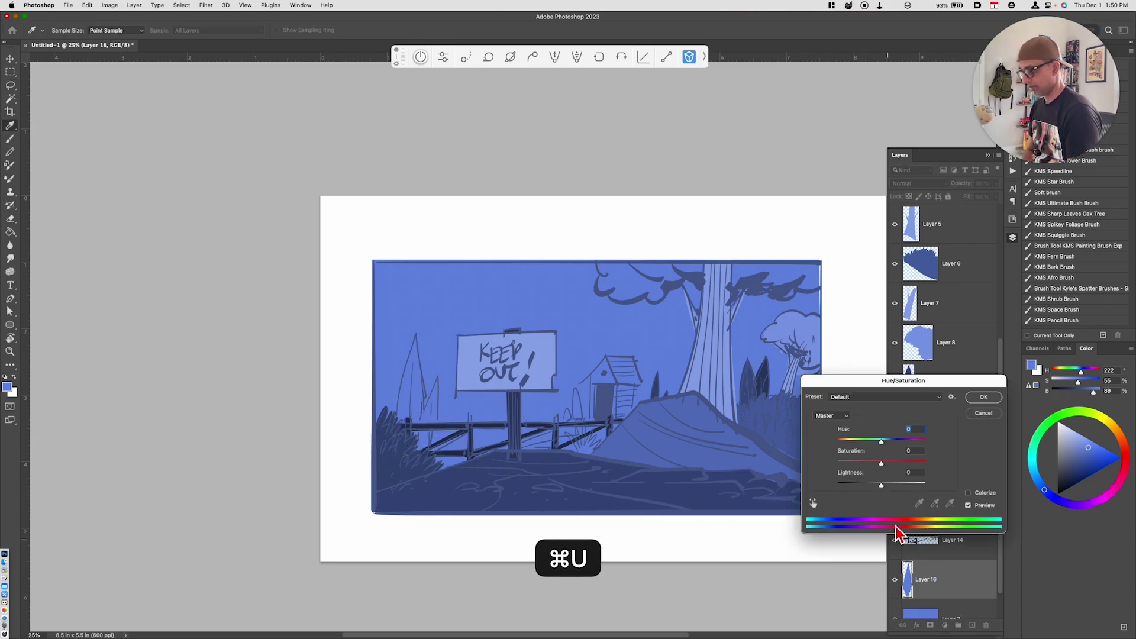
{"action": "left_click_drag", "start_coordinate": [881, 486], "coordinate": [907, 490]}
{"action": "left_click", "coordinate": [983, 398]}
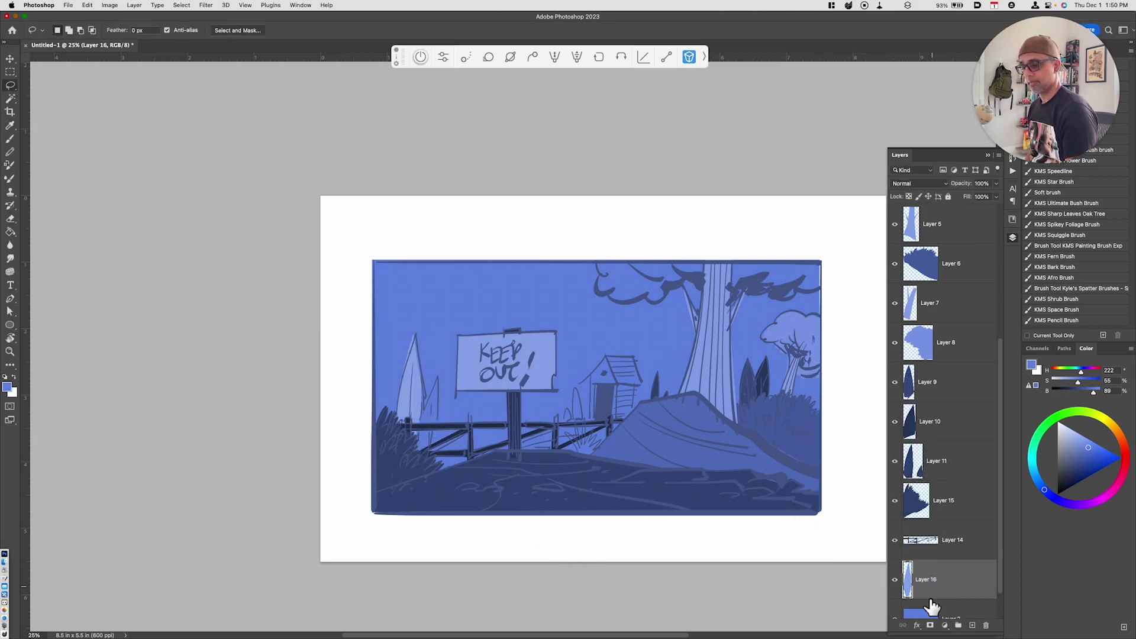
Copy another tall grass blade by the fence onto a new layer and darken it.
{"action": "scroll", "coordinate": [931, 608], "scroll_direction": "down", "scroll_amount": 1}
{"action": "left_click", "coordinate": [922, 601]}
{"action": "mouse_move", "coordinate": [424, 400]}
{"action": "left_mouse_down"}
{"action": "mouse_move", "coordinate": [434, 463]}
{"action": "mouse_move", "coordinate": [415, 455]}
{"action": "left_mouse_up"}
{"action": "key", "text": "super+j"}
{"action": "key", "text": "super+u"}
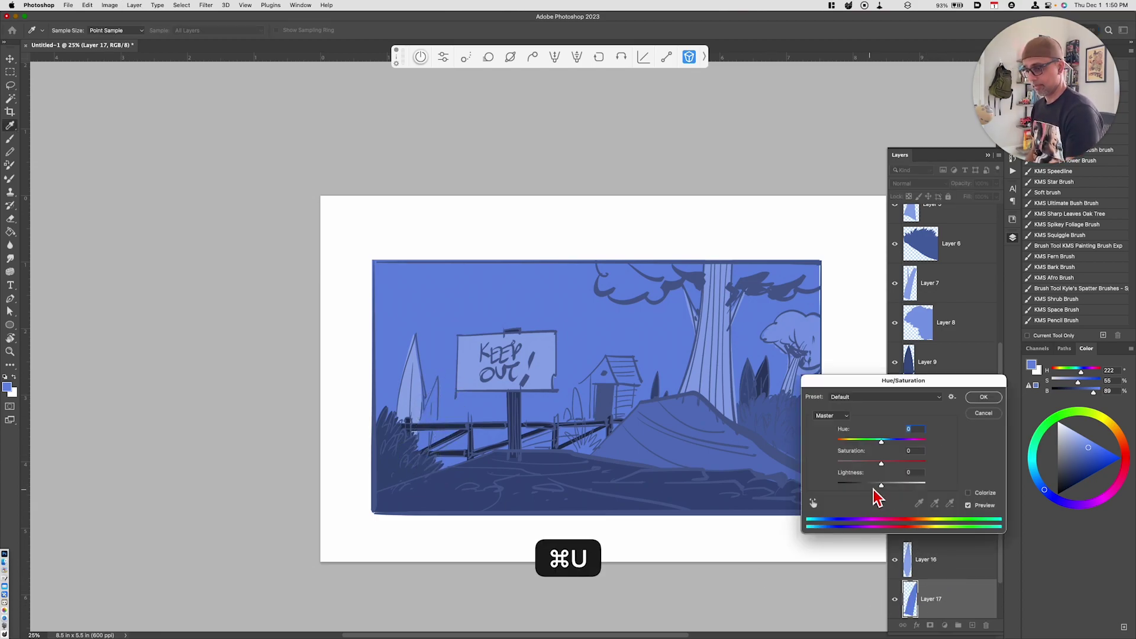
{"action": "left_click_drag", "start_coordinate": [874, 489], "coordinate": [860, 488]}
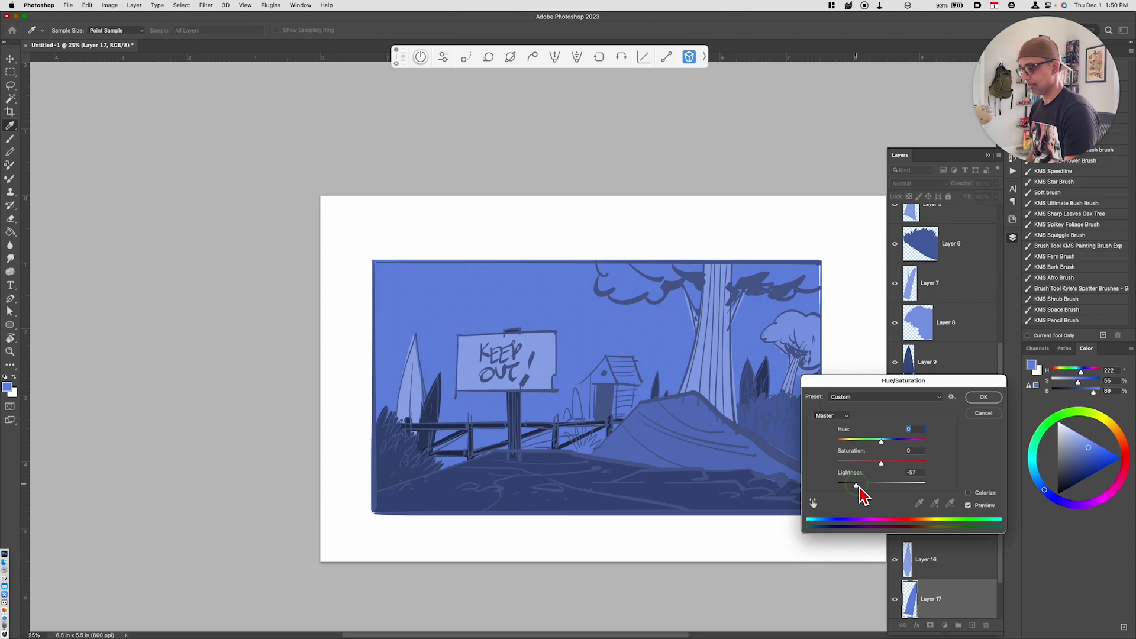
{"action": "left_click", "coordinate": [982, 397]}
Lasso the tree canopy near the top edge, copy it, and darken it to Lightness -65.
{"action": "key", "text": "space"}
{"action": "left_click_drag", "start_coordinate": [758, 496], "coordinate": [645, 491]}
{"action": "scroll", "coordinate": [1000, 598], "scroll_direction": "down", "scroll_amount": 2}
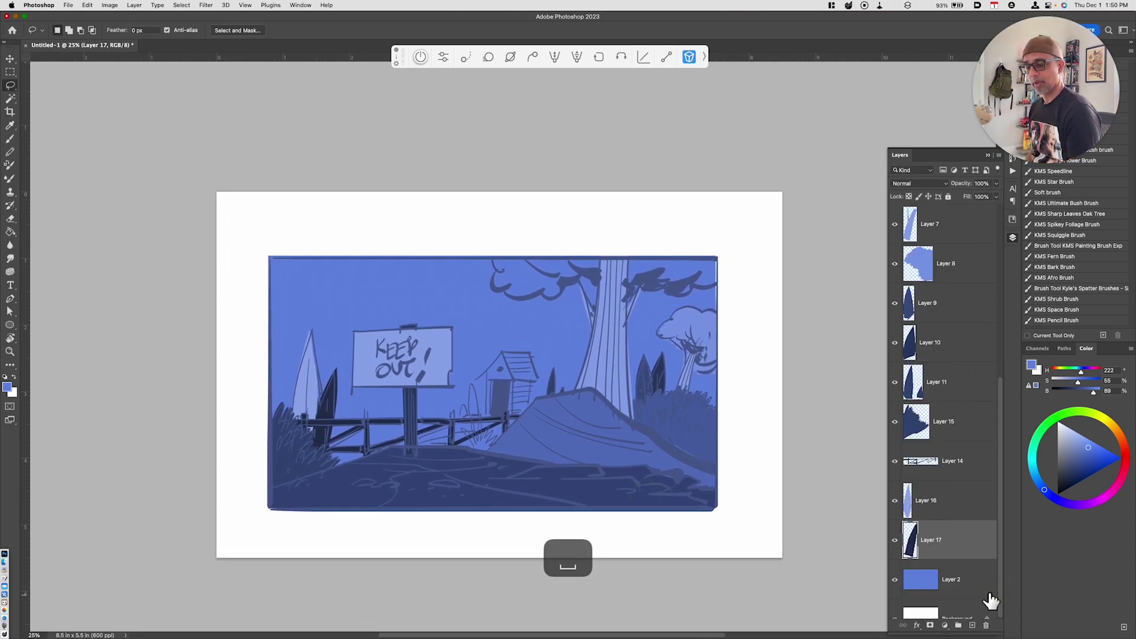
{"action": "left_click", "coordinate": [982, 579]}
{"action": "mouse_move", "coordinate": [493, 252]}
{"action": "left_mouse_down"}
{"action": "mouse_move", "coordinate": [509, 290]}
{"action": "mouse_move", "coordinate": [544, 295]}
{"action": "mouse_move", "coordinate": [577, 279]}
{"action": "left_mouse_up"}
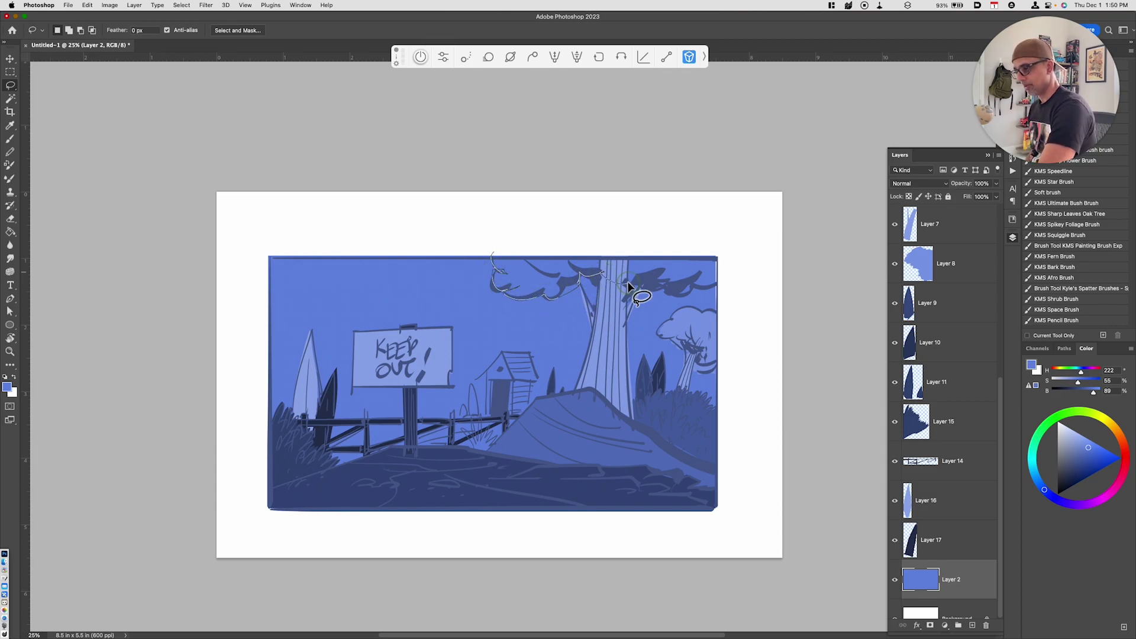
{"action": "mouse_move", "coordinate": [666, 288]}
{"action": "left_mouse_down"}
{"action": "mouse_move", "coordinate": [741, 271]}
{"action": "mouse_move", "coordinate": [520, 246]}
{"action": "left_mouse_up"}
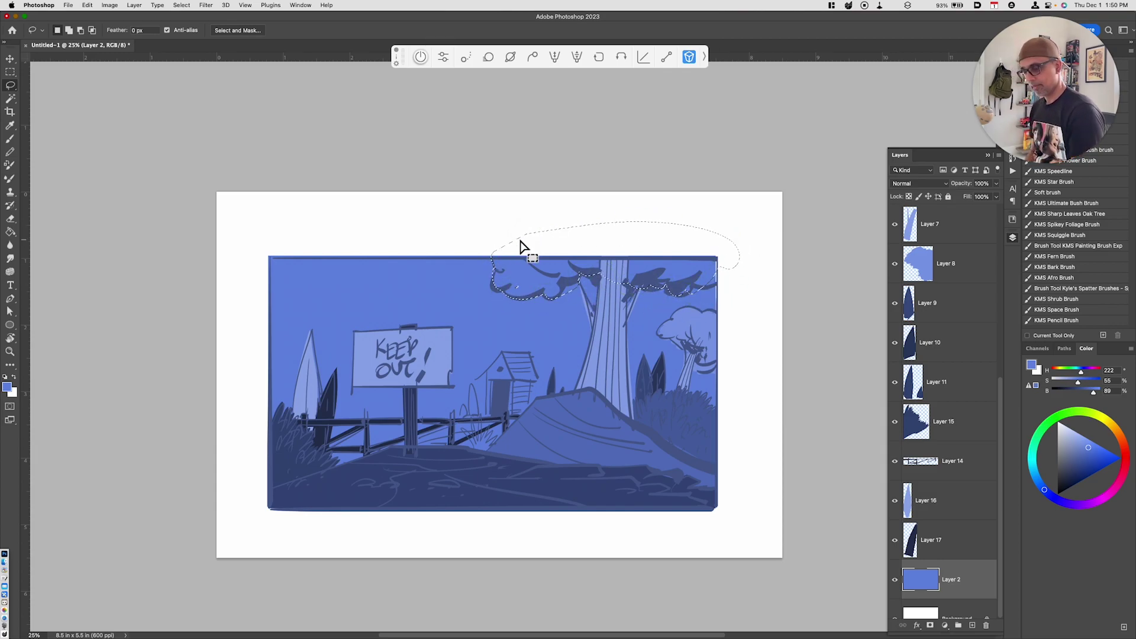
{"action": "key", "text": "super+j"}
{"action": "key", "text": "super+u"}
{"action": "left_click_drag", "start_coordinate": [881, 484], "coordinate": [853, 486]}
{"action": "left_click", "coordinate": [986, 398]}
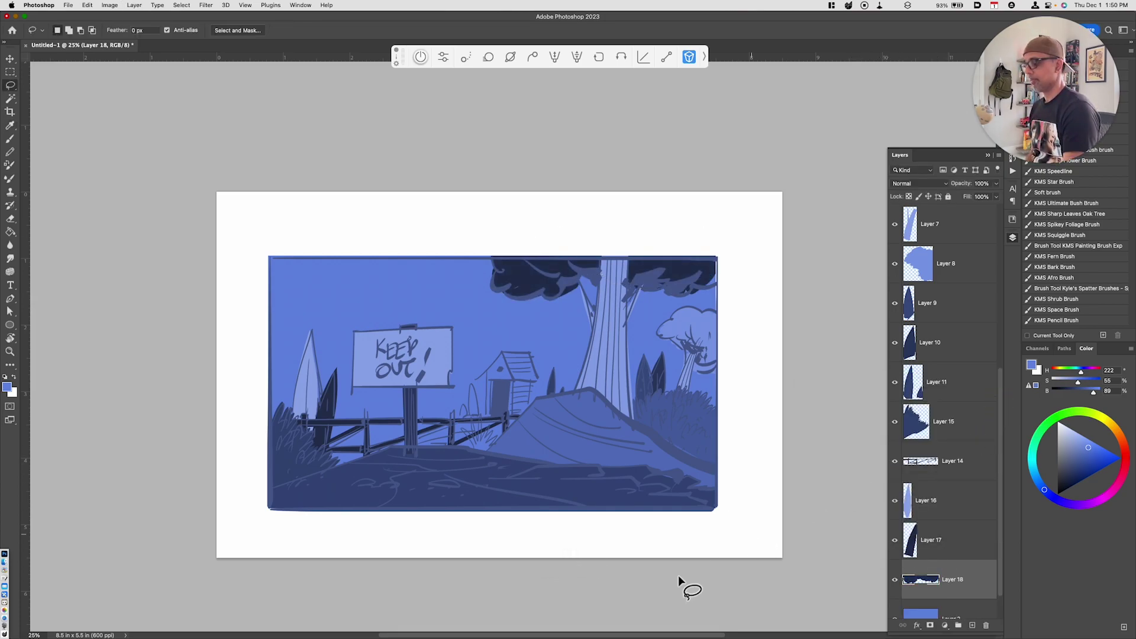
Copy the fence-side grass tuft, darken it, and move its layer up the stack.
{"action": "left_click", "coordinate": [957, 606]}
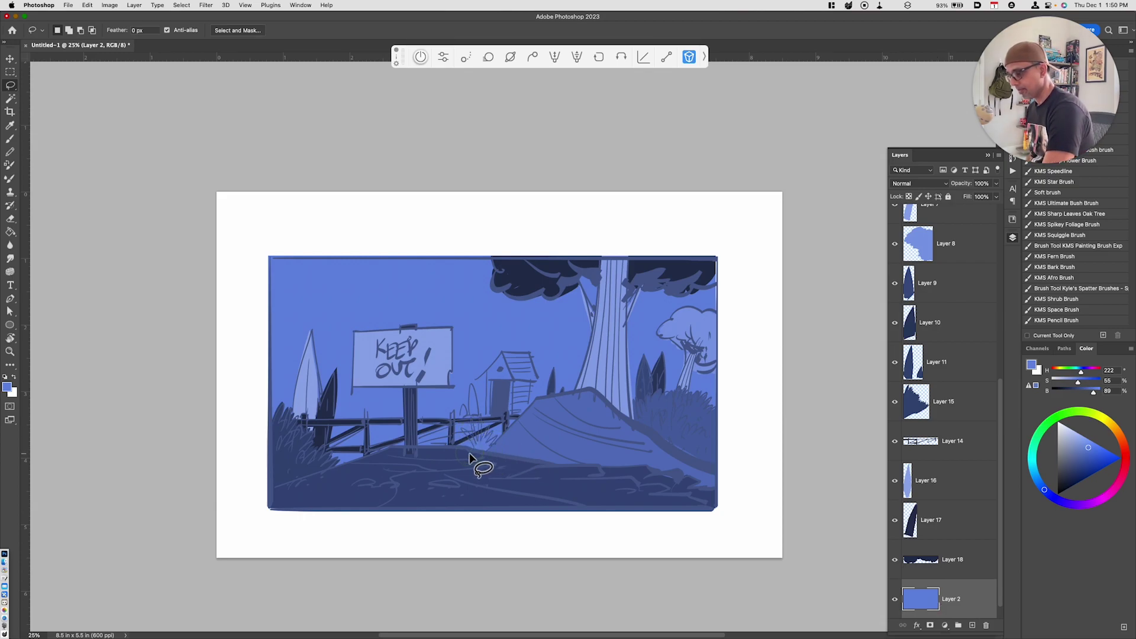
{"action": "key", "text": "super+j"}
{"action": "key", "text": "super+u"}
{"action": "left_click_drag", "start_coordinate": [876, 489], "coordinate": [859, 488]}
{"action": "left_click", "coordinate": [983, 397]}
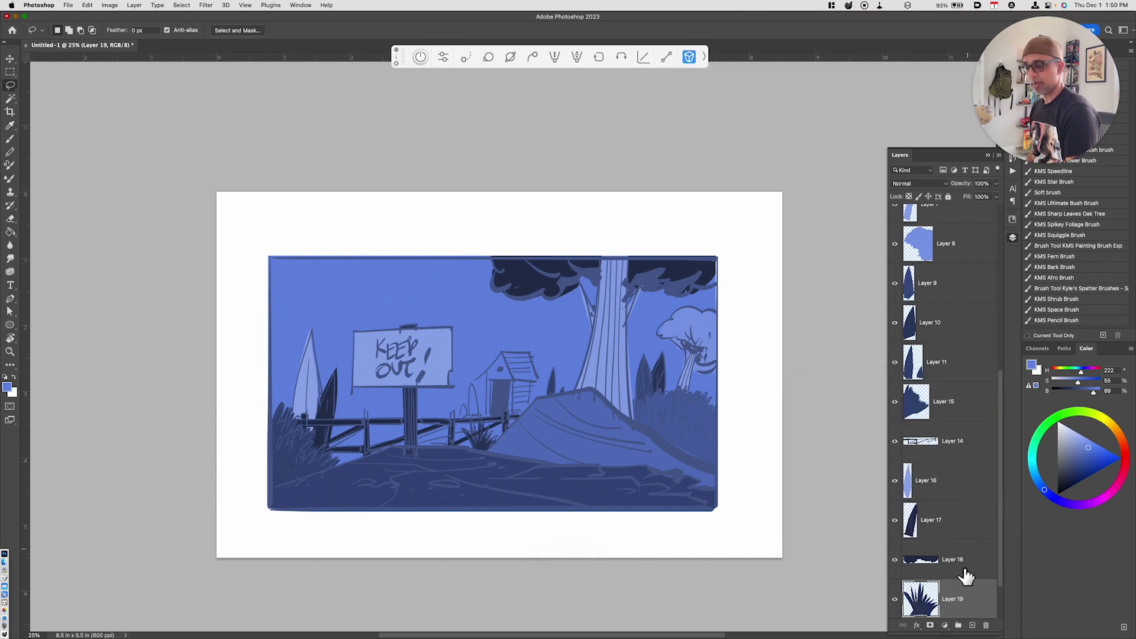
{"action": "key", "text": "super+bracketright"}
{"action": "key", "text": "super+bracketright"}
{"action": "key", "text": "super+bracketright"}
{"action": "key", "text": "super+bracketright"}
On Layer 2, outline the small house with the Polygonal Lasso.
{"action": "key", "text": "l"}
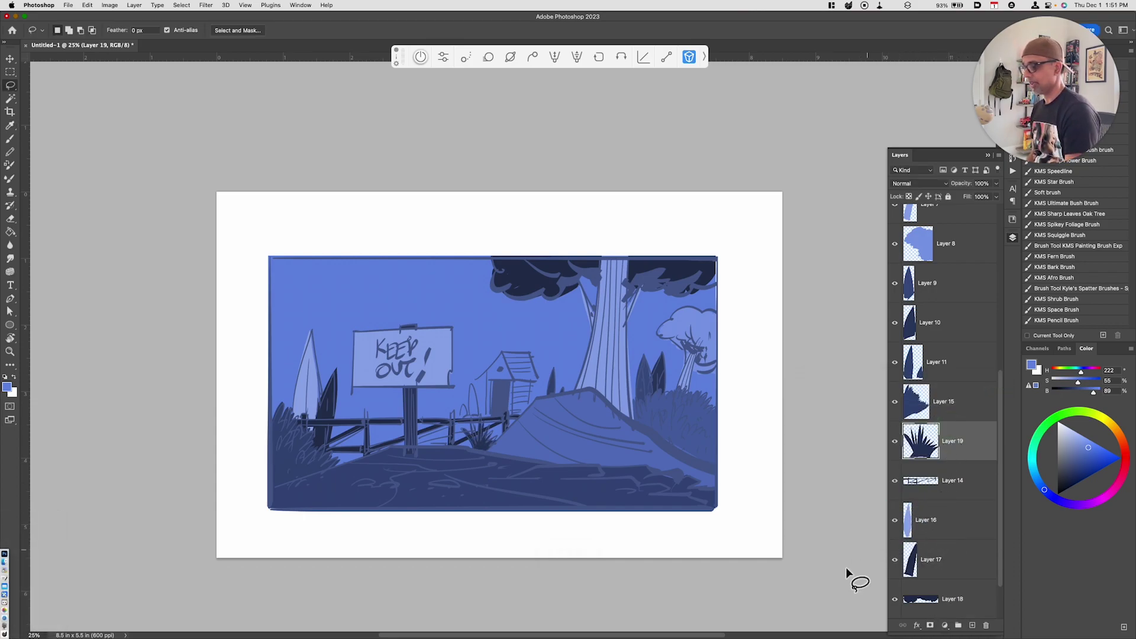
{"action": "scroll", "coordinate": [989, 606], "scroll_direction": "down", "scroll_amount": 2}
{"action": "left_click", "coordinate": [961, 580]}
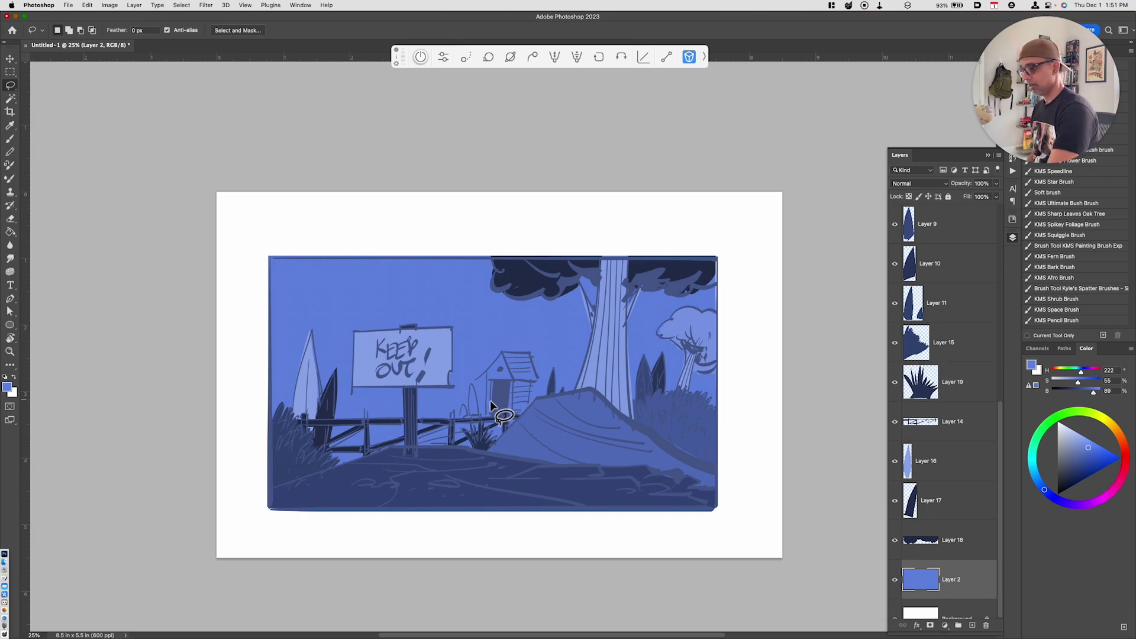
{"action": "key", "text": "shift+l"}
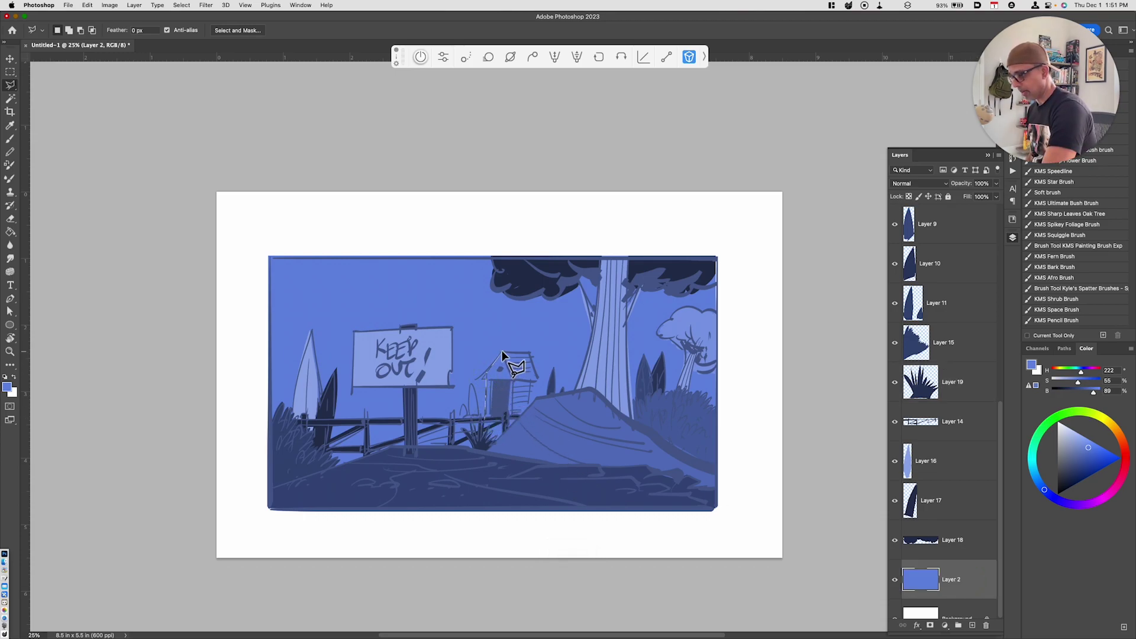
{"action": "left_click", "coordinate": [502, 354]}
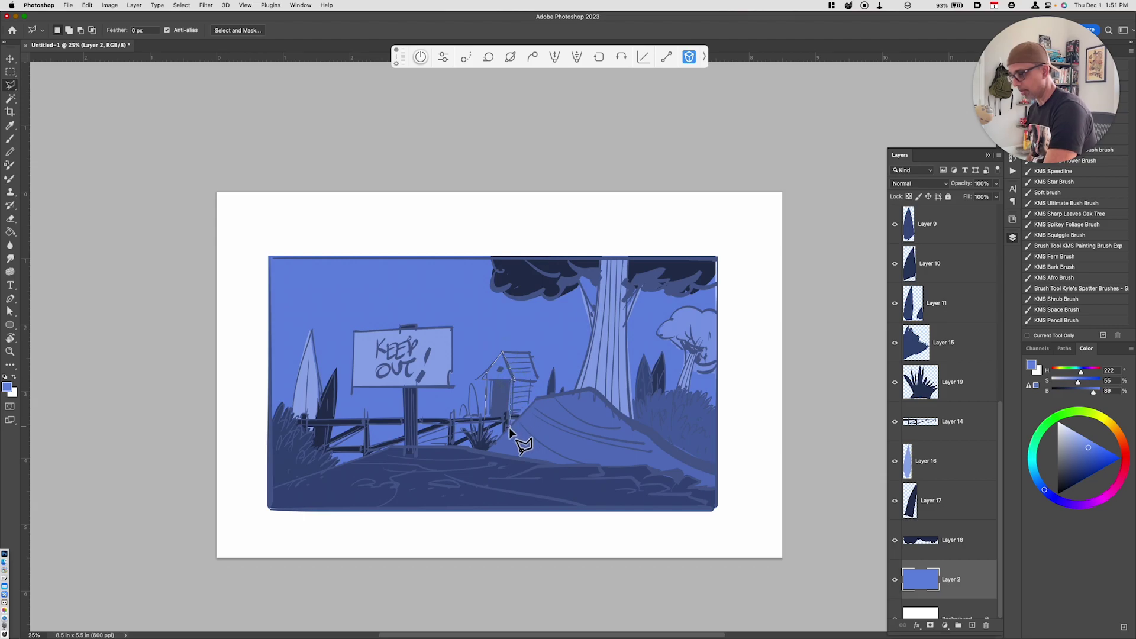
{"action": "left_click", "coordinate": [485, 426]}
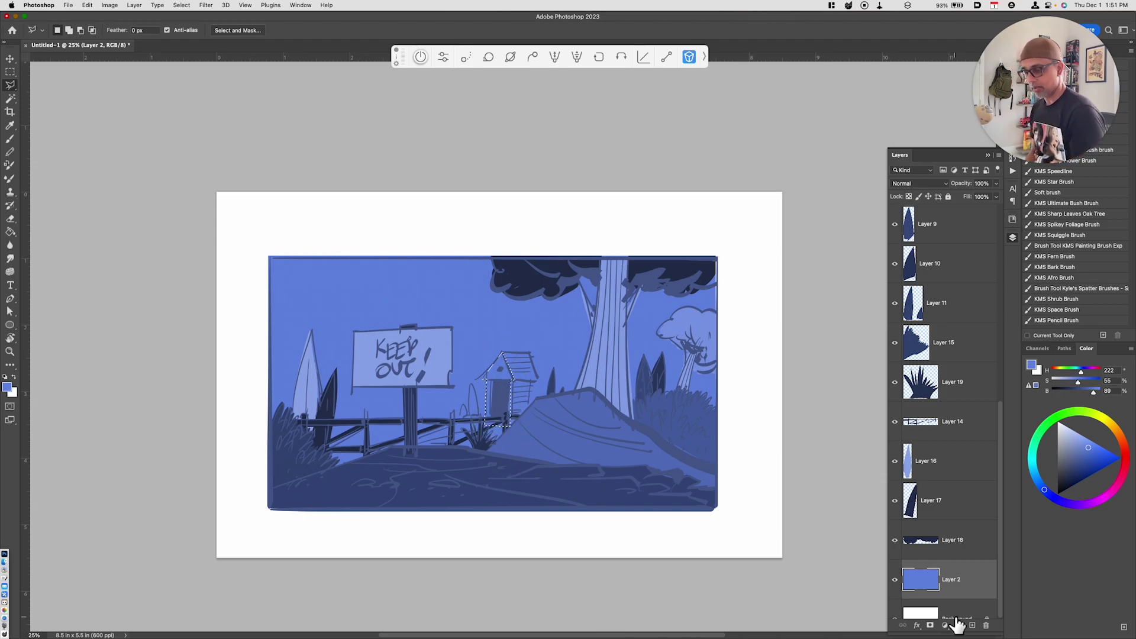
Copy the house to a new layer, then copy the roof and darken it to Lightness -53.
{"action": "key", "text": "super+j"}
{"action": "key", "text": "super+u"}
{"action": "mouse_move", "coordinate": [880, 489]}
{"action": "left_mouse_down"}
{"action": "mouse_move", "coordinate": [866, 488]}
{"action": "mouse_move", "coordinate": [902, 489]}
{"action": "left_mouse_up"}
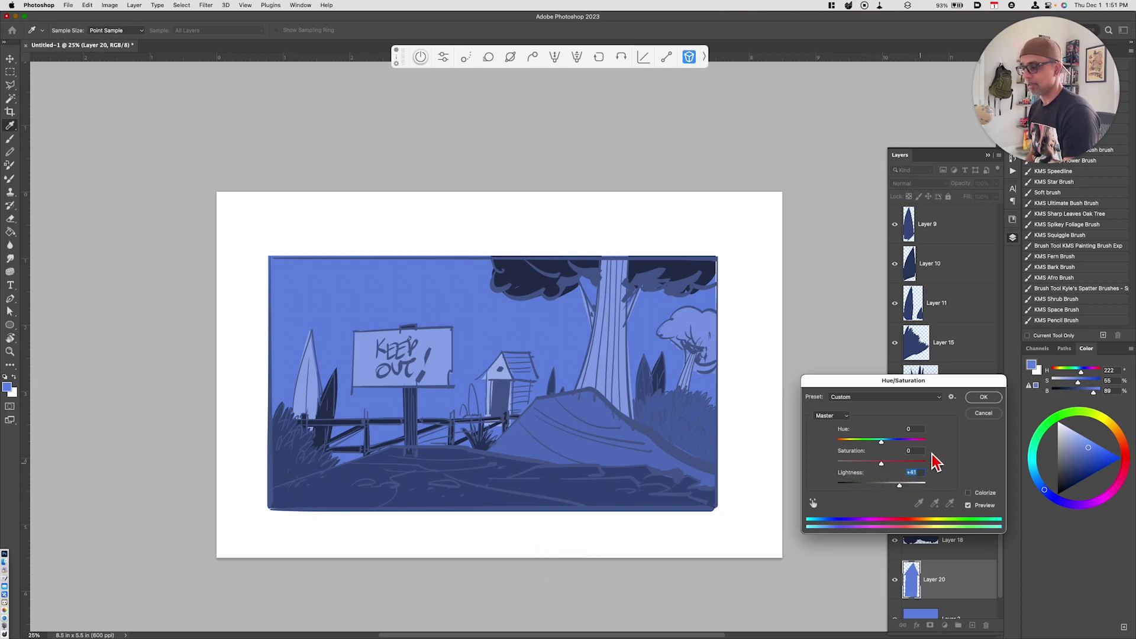
{"action": "left_click", "coordinate": [984, 414]}
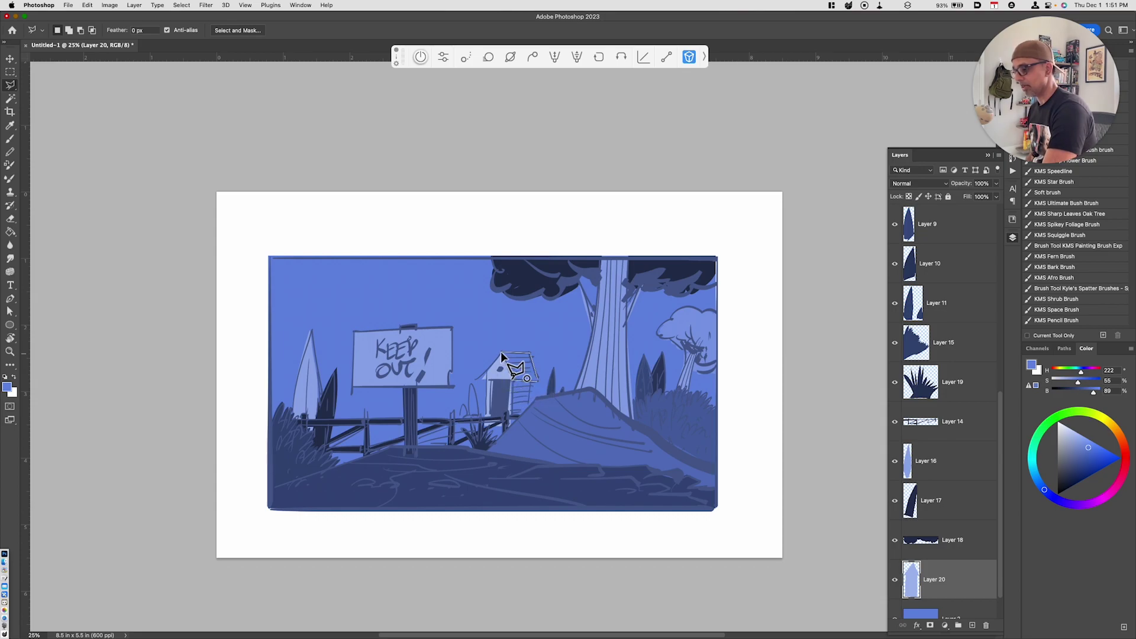
{"action": "key", "text": "super+j"}
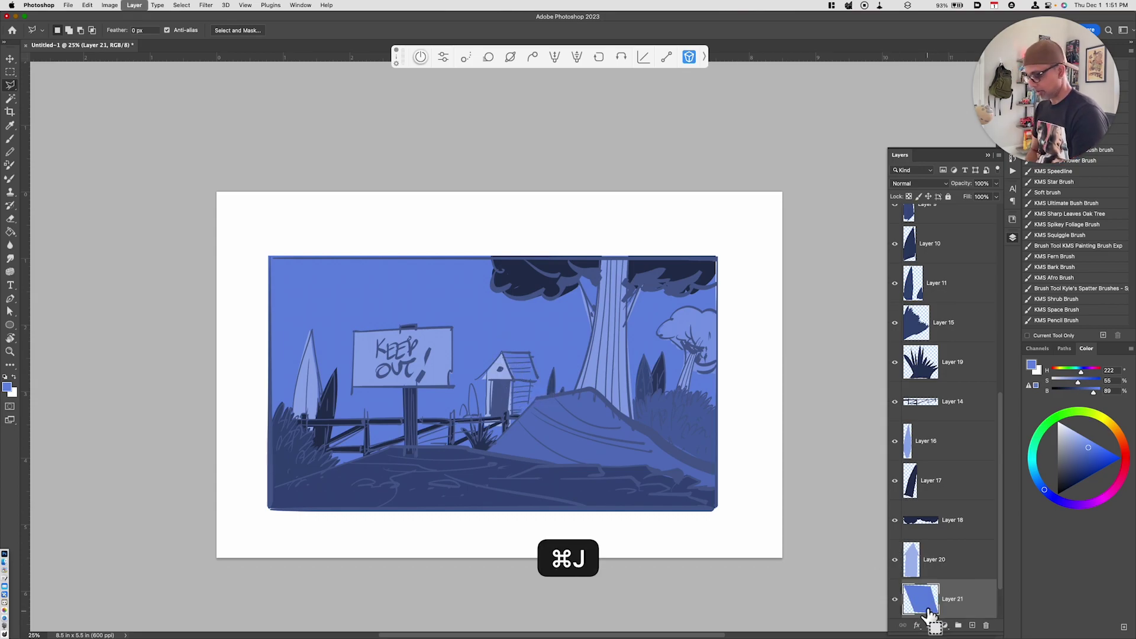
{"action": "key", "text": "super+u"}
{"action": "left_click_drag", "start_coordinate": [869, 486], "coordinate": [862, 486]}
{"action": "left_click", "coordinate": [983, 397]}
Outline the hut's side on Layer 2, copy it, and darken it to Lightness -58.
{"action": "scroll", "coordinate": [997, 568], "scroll_direction": "down", "scroll_amount": 2}
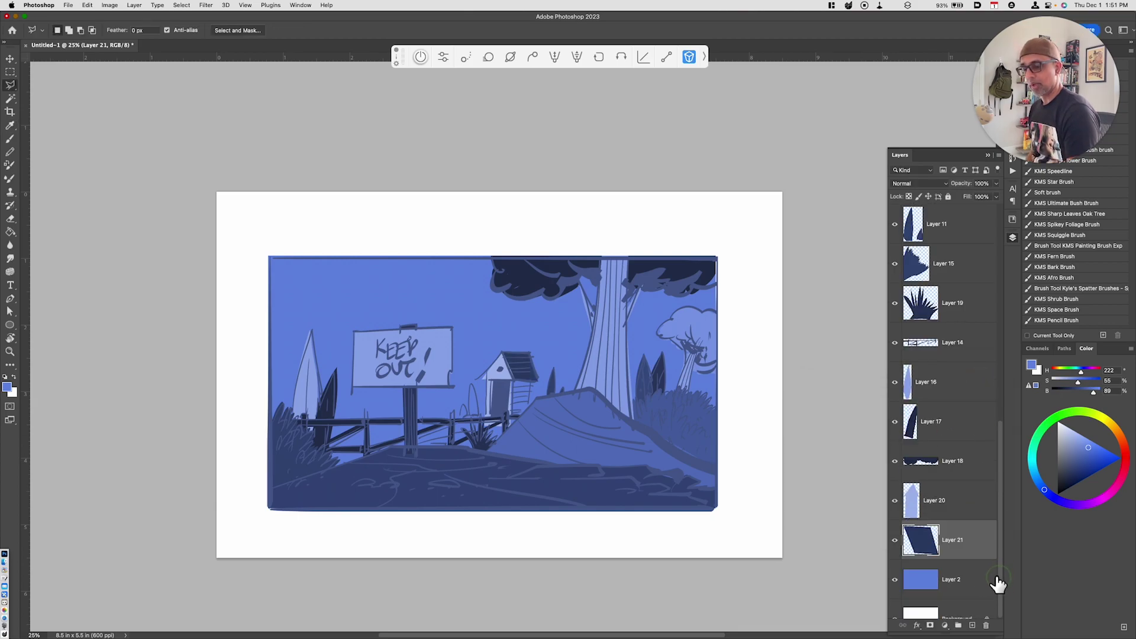
{"action": "left_click", "coordinate": [959, 572]}
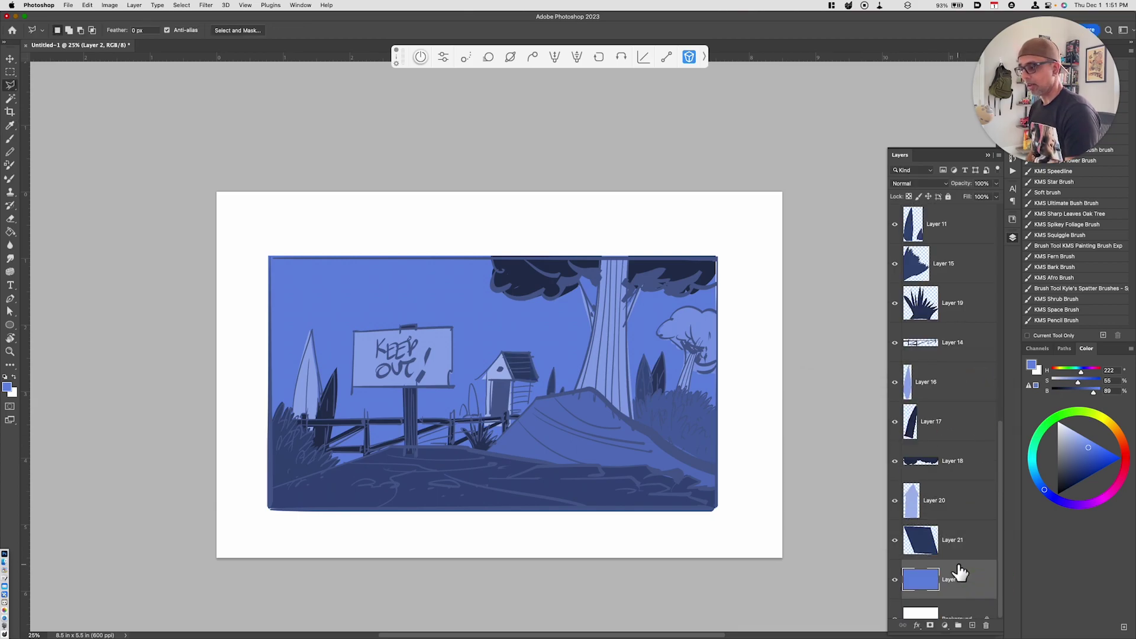
{"action": "left_click", "coordinate": [531, 381]}
{"action": "left_click", "coordinate": [529, 407]}
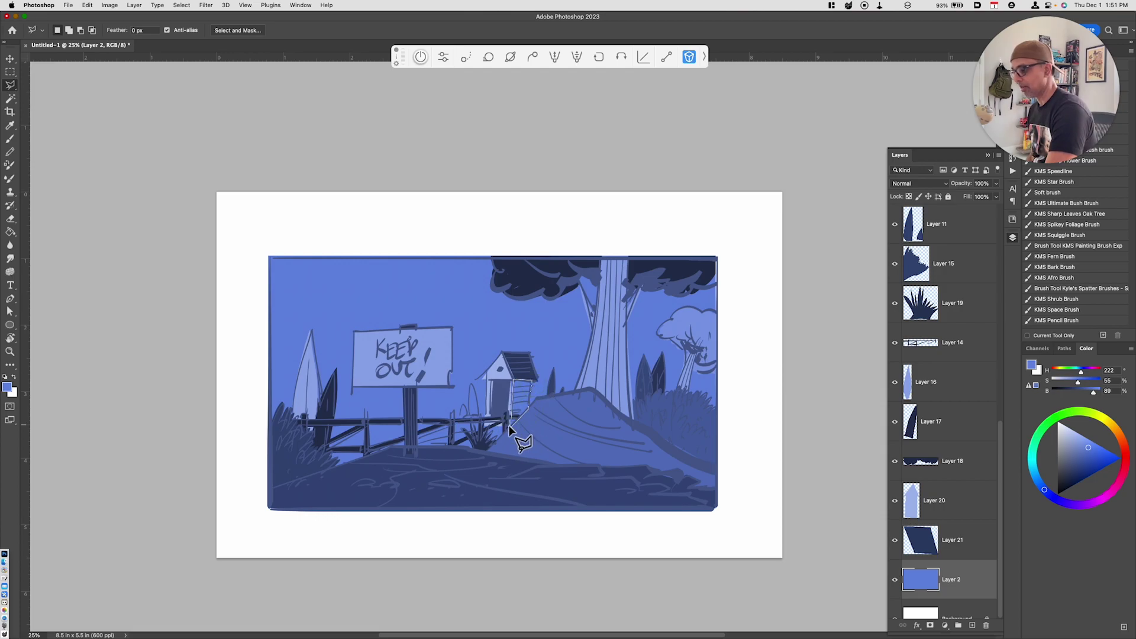
{"action": "left_click", "coordinate": [510, 426]}
{"action": "double_click", "coordinate": [511, 381]}
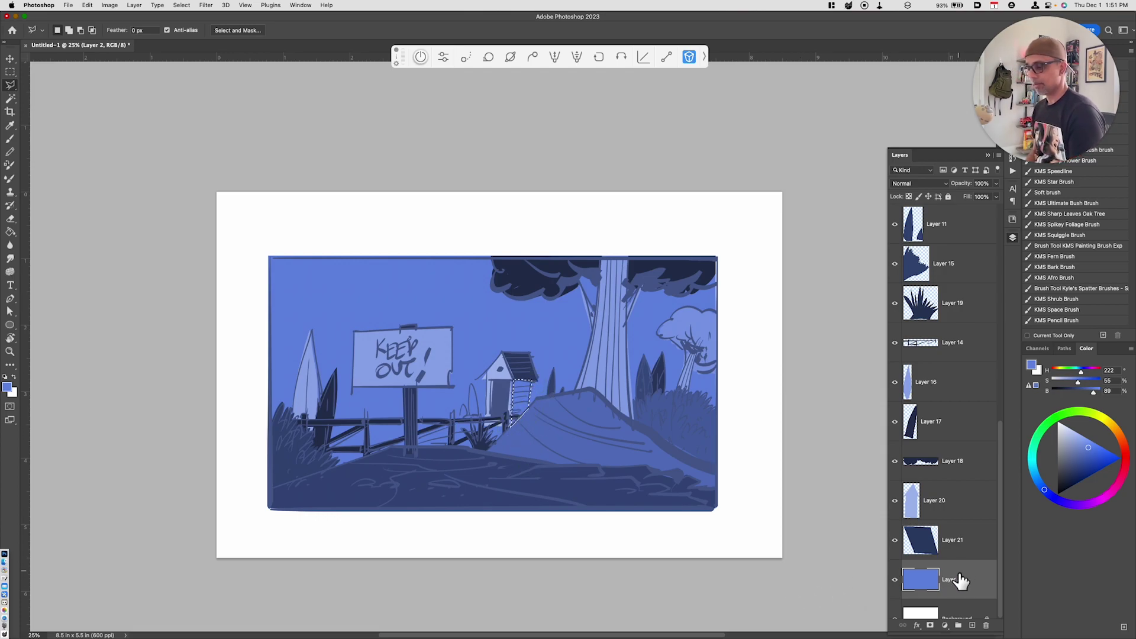
{"action": "key", "text": "super+j"}
{"action": "key", "text": "super+u"}
{"action": "left_click_drag", "start_coordinate": [865, 486], "coordinate": [856, 486]}
{"action": "left_click", "coordinate": [983, 398]}
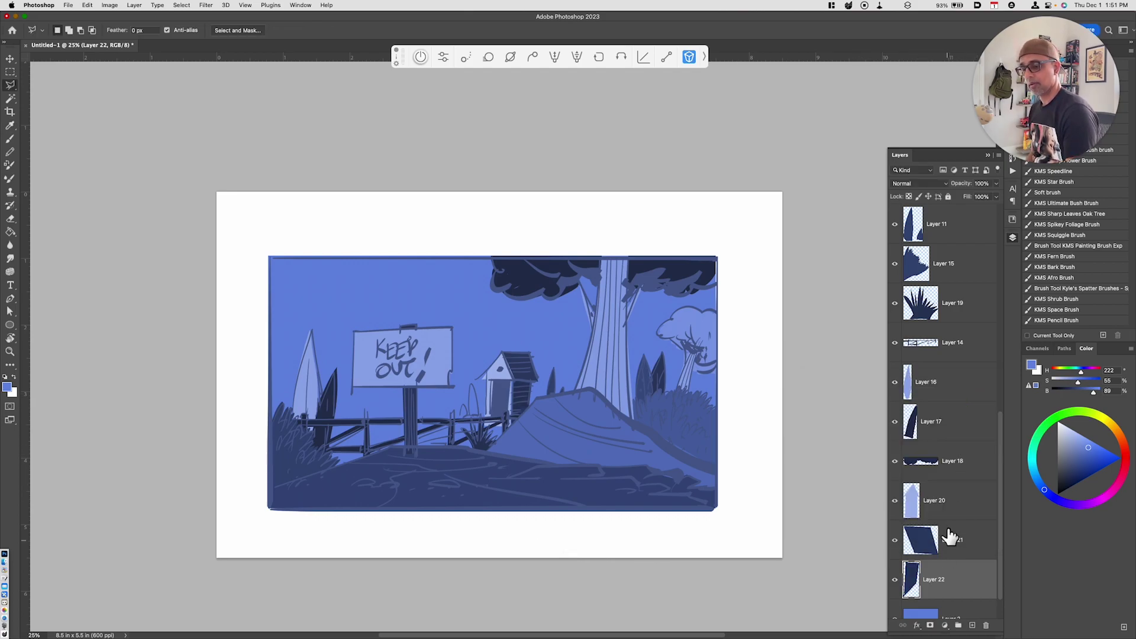
Select the hut door on Layer 20, copy it, and darken it to Lightness -50.
{"action": "left_click", "coordinate": [945, 509]}
{"action": "key", "text": "l"}
{"action": "left_click", "coordinate": [493, 382]}
{"action": "left_click", "coordinate": [509, 379]}
{"action": "left_click", "coordinate": [509, 422]}
{"action": "double_click", "coordinate": [493, 423]}
{"action": "key", "text": "super+j"}
{"action": "key", "text": "super+u"}
{"action": "left_click_drag", "start_coordinate": [881, 485], "coordinate": [861, 488]}
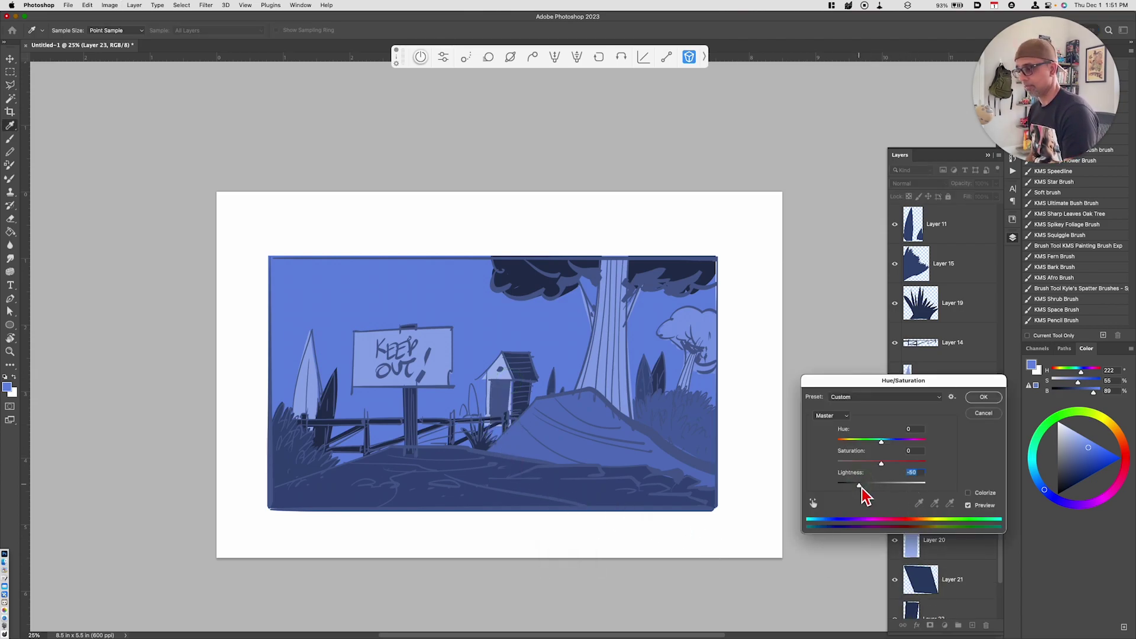
{"action": "left_click", "coordinate": [983, 398]}
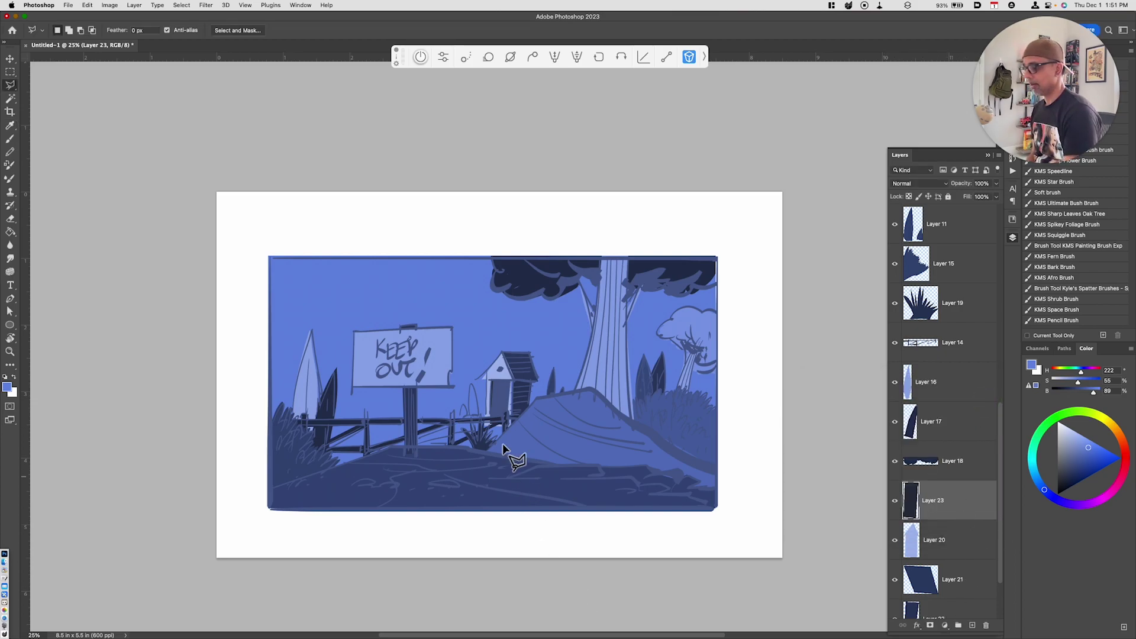
Lasso the grass tuft beside the fence on Layer 2, copy it, and darken it to Lightness -21.
{"action": "scroll", "coordinate": [1000, 603], "scroll_direction": "down", "scroll_amount": 2}
{"action": "left_click", "coordinate": [979, 589]}
{"action": "key", "text": "shift+l"}
{"action": "key", "text": "shift+l"}
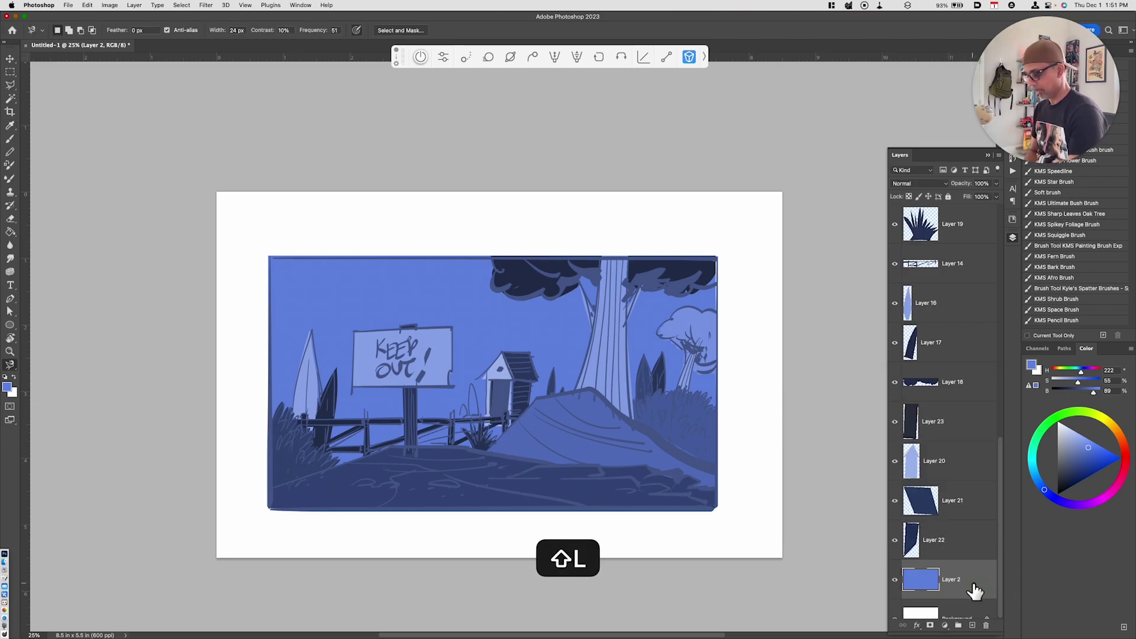
{"action": "mouse_move", "coordinate": [471, 419]}
{"action": "left_mouse_down"}
{"action": "mouse_move", "coordinate": [471, 385]}
{"action": "mouse_move", "coordinate": [477, 428]}
{"action": "mouse_move", "coordinate": [460, 407]}
{"action": "left_mouse_up"}
{"action": "key", "text": "super+j"}
{"action": "key", "text": "super+u"}
{"action": "left_click_drag", "start_coordinate": [882, 484], "coordinate": [875, 494]}
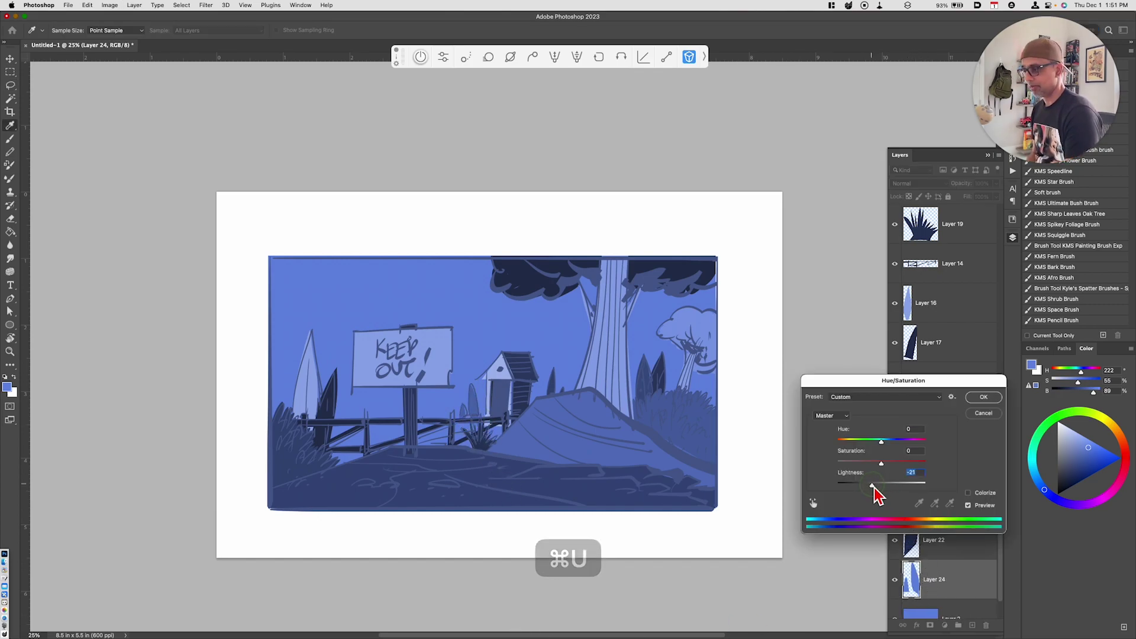
{"action": "left_click", "coordinate": [996, 399]}
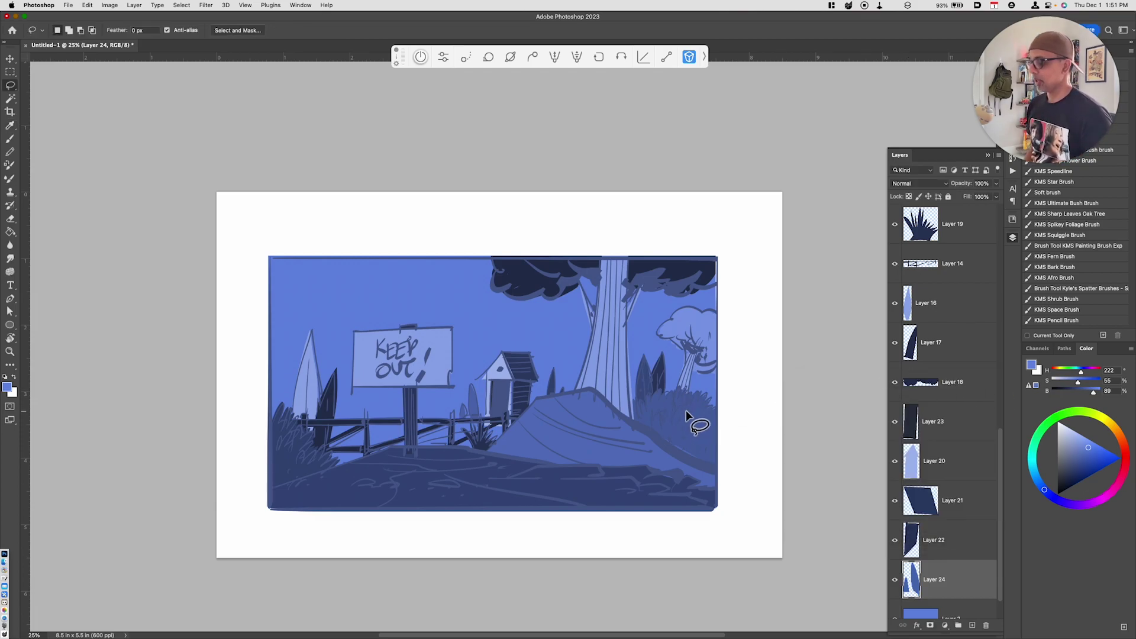
{"action": "key", "text": "space"}
{"action": "mouse_move", "coordinate": [685, 410]}
{"action": "left_mouse_down"}
{"action": "mouse_move", "coordinate": [633, 411]}
{"action": "mouse_move", "coordinate": [684, 426]}
{"action": "left_mouse_up"}
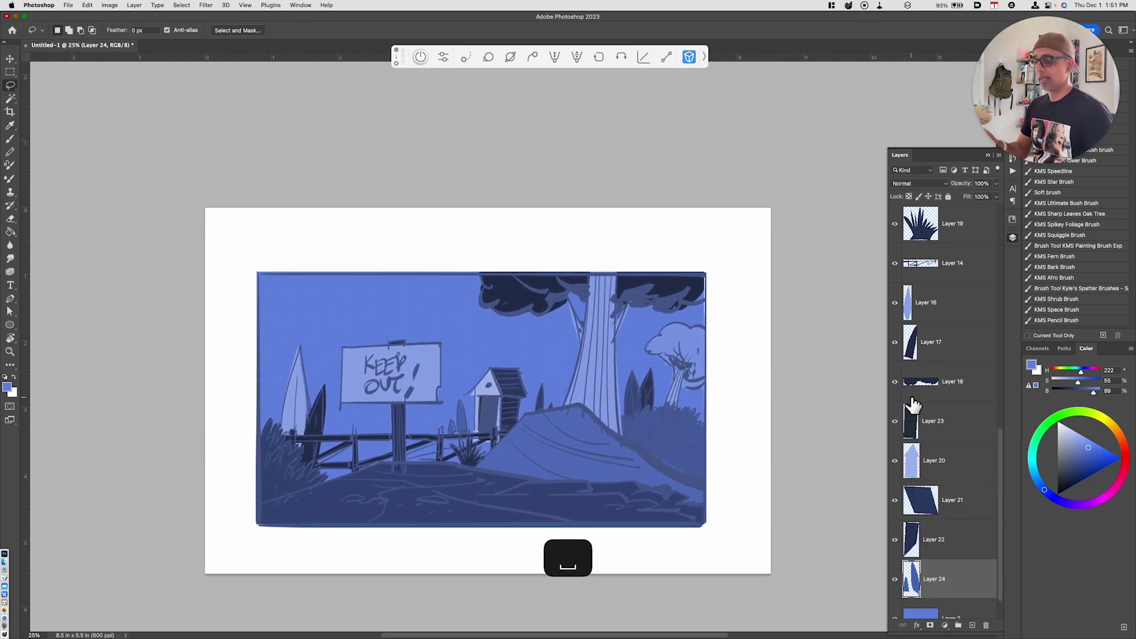
Hide the Layer 1 sketch, zoom in on the scene, and select Layer 3.
{"action": "scroll", "coordinate": [946, 291], "scroll_direction": "up", "scroll_amount": 10}
{"action": "left_click", "coordinate": [893, 226]}
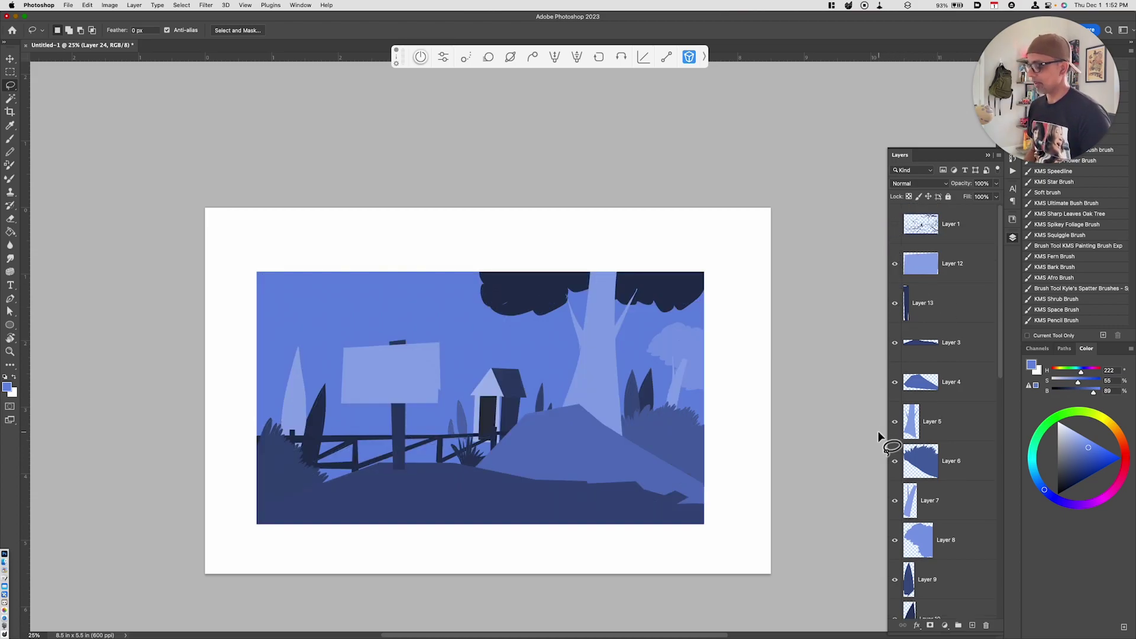
{"action": "key", "text": "super+equal"}
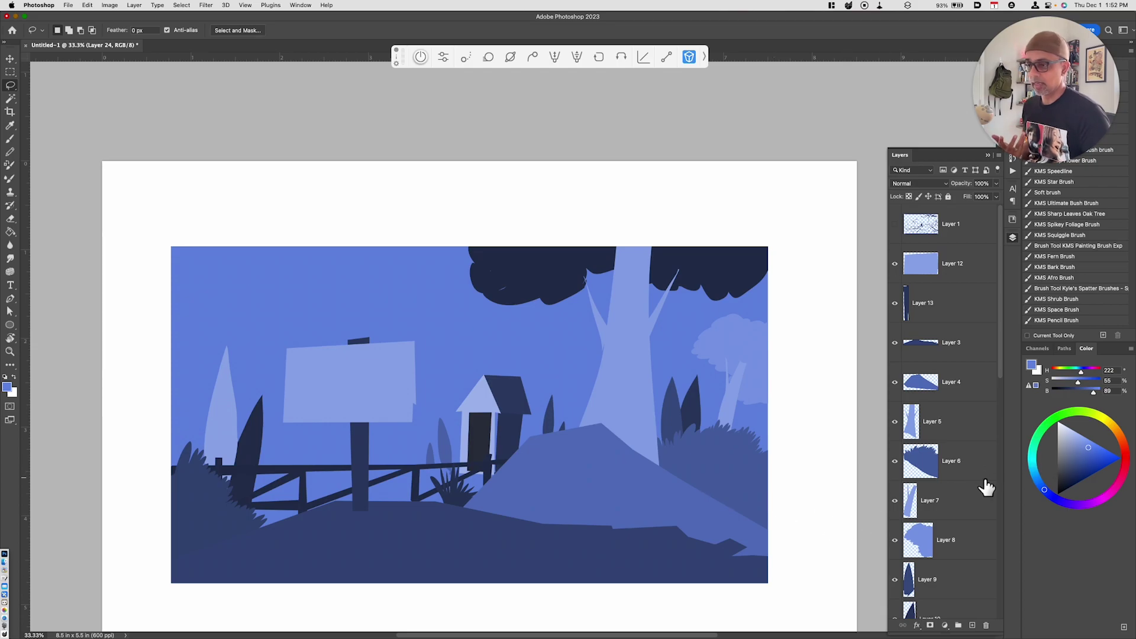
{"action": "scroll", "coordinate": [983, 482], "scroll_direction": "down", "scroll_amount": 8}
{"action": "scroll", "coordinate": [984, 482], "scroll_direction": "down", "scroll_amount": 2}
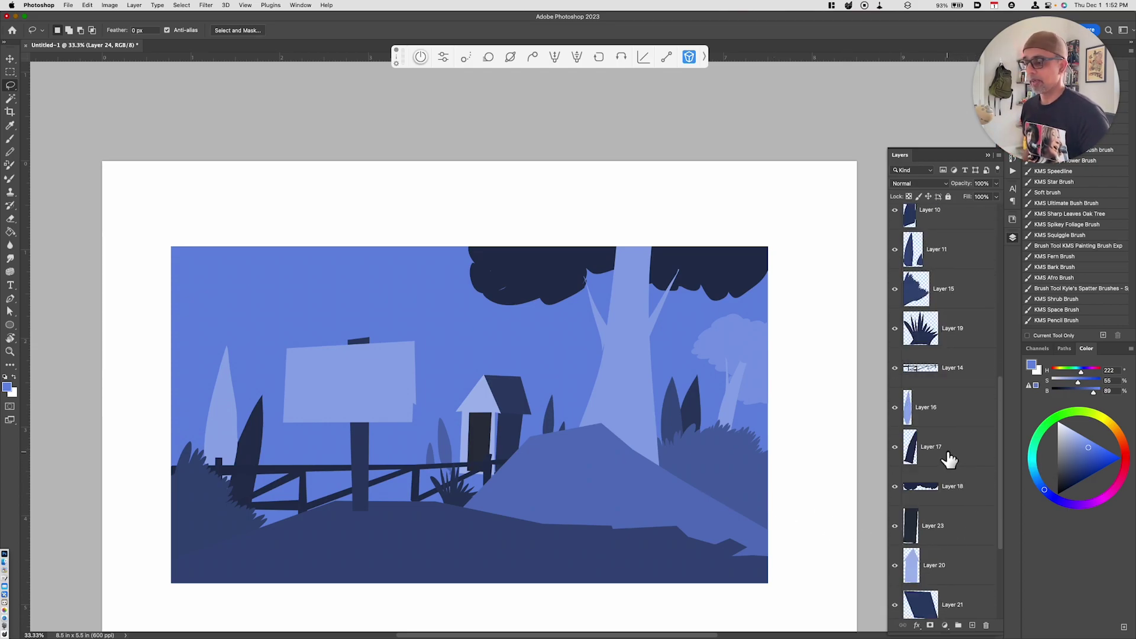
{"action": "scroll", "coordinate": [934, 509], "scroll_direction": "up", "scroll_amount": 9}
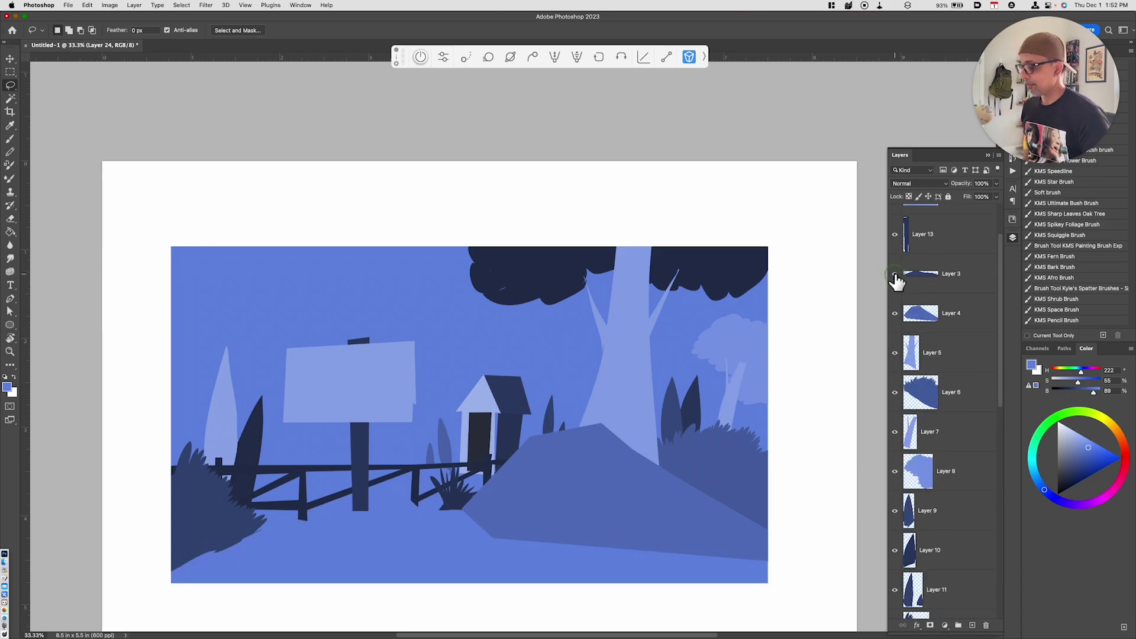
{"action": "left_click", "coordinate": [932, 282]}
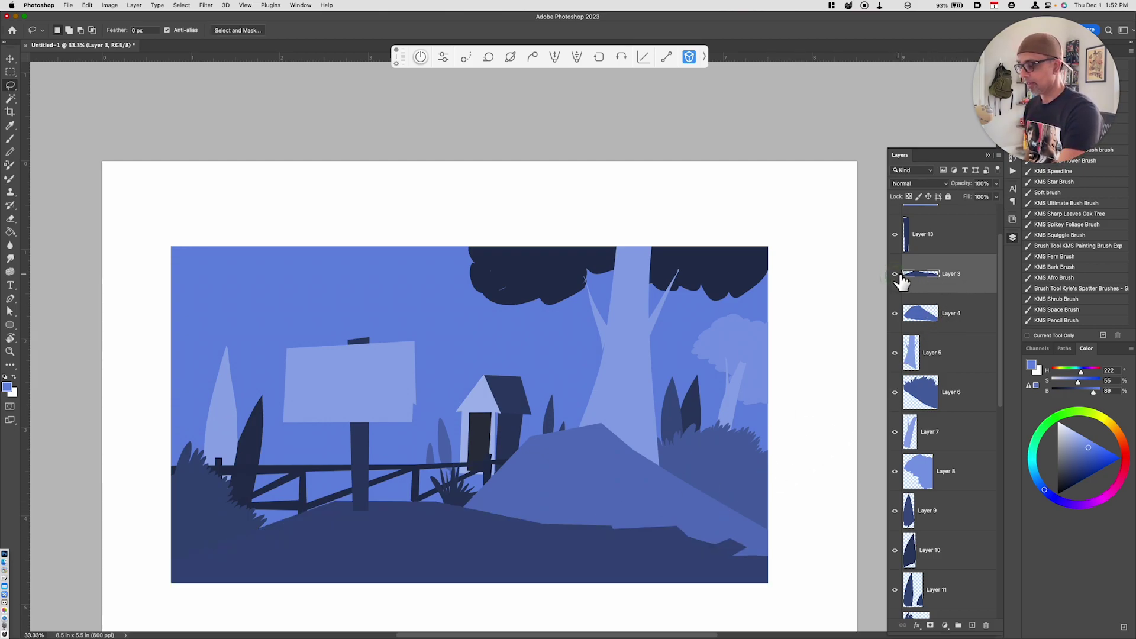
Lasso the winding dirt path in the foreground, showing the sketch briefly for reference.
{"action": "key", "text": "shift"}
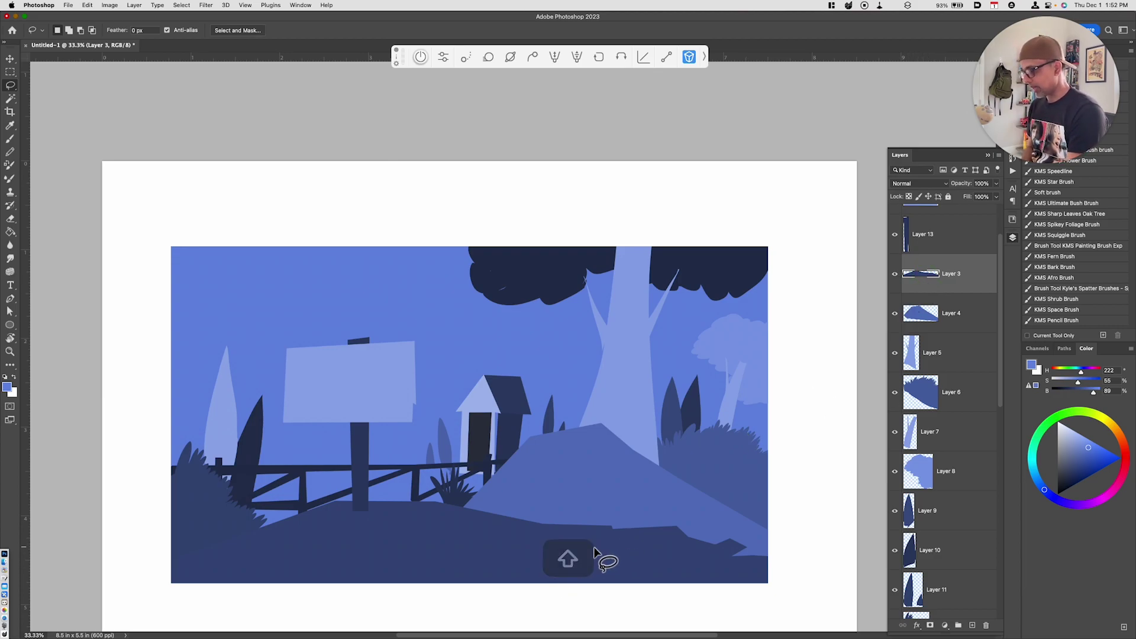
{"action": "mouse_move", "coordinate": [360, 527]}
{"action": "left_mouse_down"}
{"action": "mouse_move", "coordinate": [296, 552]}
{"action": "mouse_move", "coordinate": [381, 550]}
{"action": "left_mouse_up"}
{"action": "key", "text": "super+d"}
{"action": "mouse_move", "coordinate": [274, 602]}
{"action": "left_mouse_down"}
{"action": "mouse_move", "coordinate": [352, 539]}
{"action": "mouse_move", "coordinate": [347, 524]}
{"action": "mouse_move", "coordinate": [403, 511]}
{"action": "left_mouse_up"}
{"action": "key", "text": "super+d"}
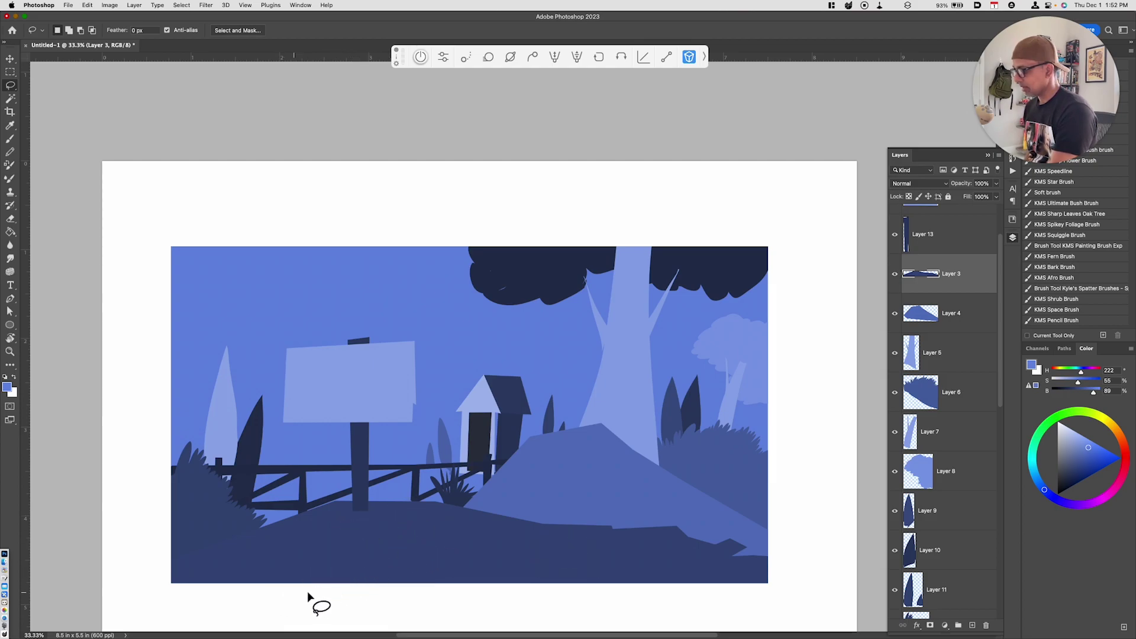
{"action": "scroll", "coordinate": [994, 237], "scroll_direction": "up", "scroll_amount": 2}
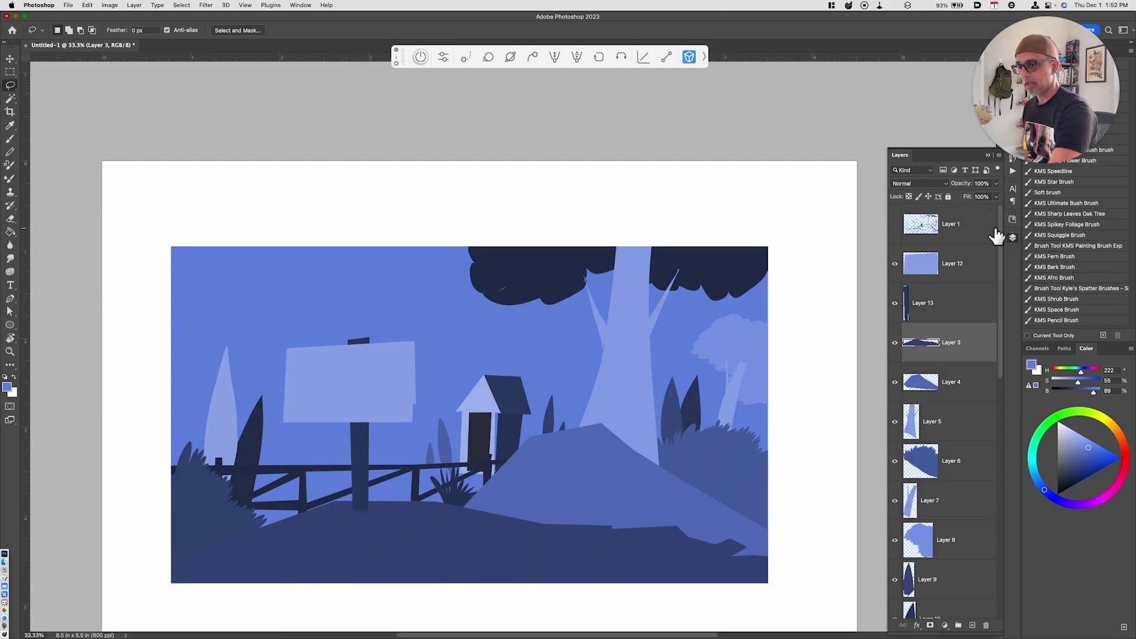
{"action": "left_click", "coordinate": [894, 225]}
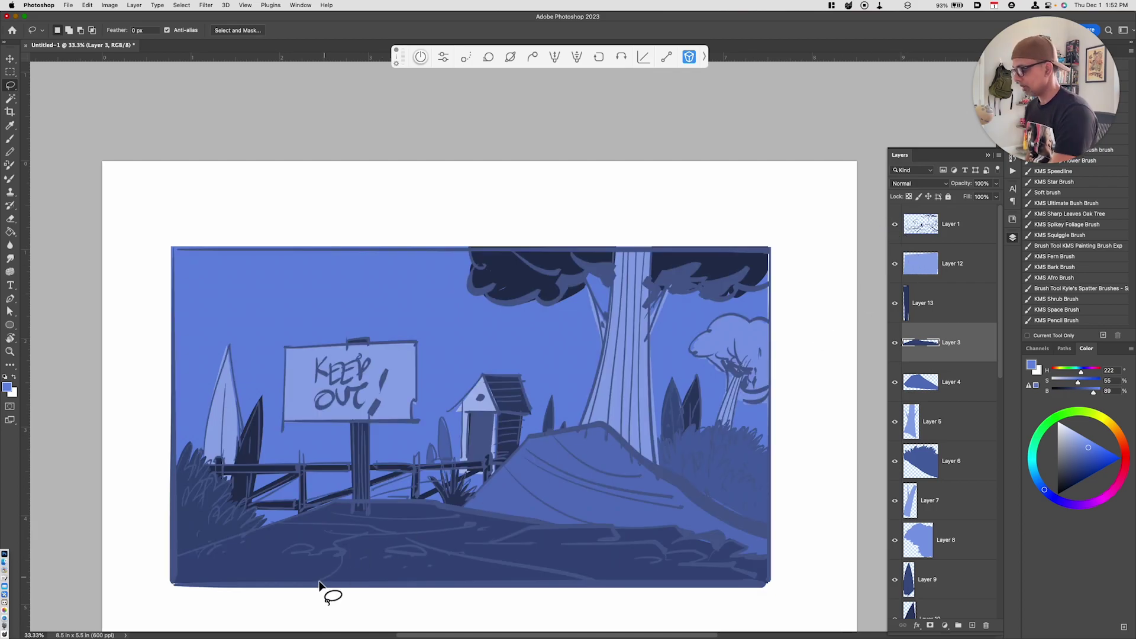
{"action": "mouse_move", "coordinate": [312, 588]}
{"action": "left_mouse_down"}
{"action": "mouse_move", "coordinate": [343, 545]}
{"action": "mouse_move", "coordinate": [373, 538]}
{"action": "mouse_move", "coordinate": [497, 562]}
{"action": "mouse_move", "coordinate": [375, 601]}
{"action": "mouse_move", "coordinate": [278, 604]}
{"action": "left_mouse_up"}
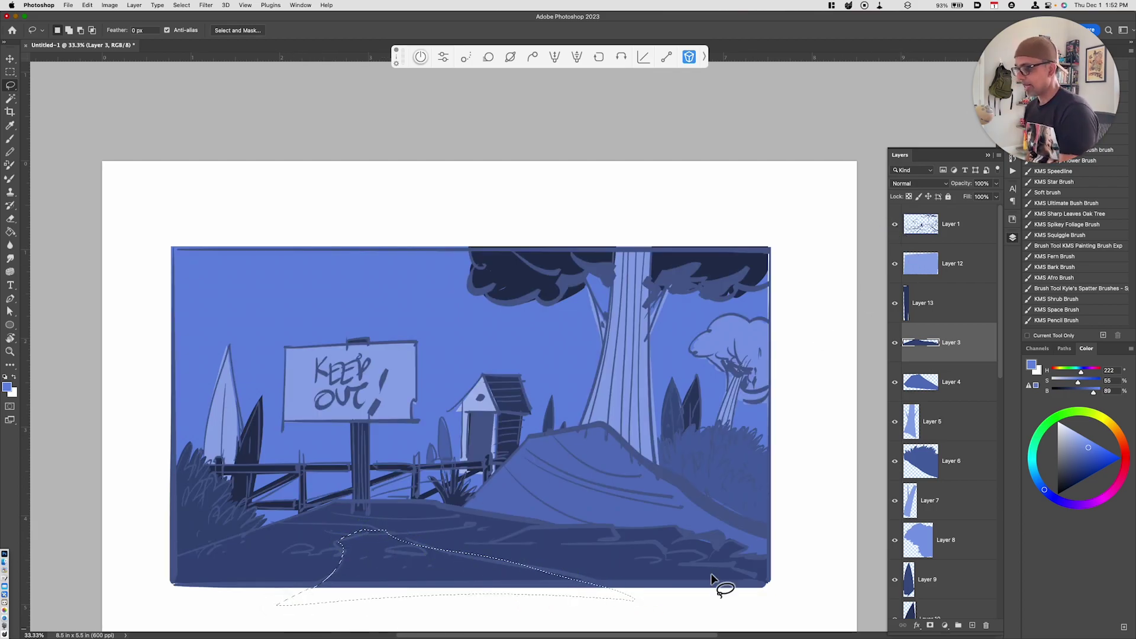
{"action": "left_click", "coordinate": [895, 225]}
Copy the path to a new layer and raise its Lightness by +20.
{"action": "key", "text": "super+j"}
{"action": "key", "text": "super+u"}
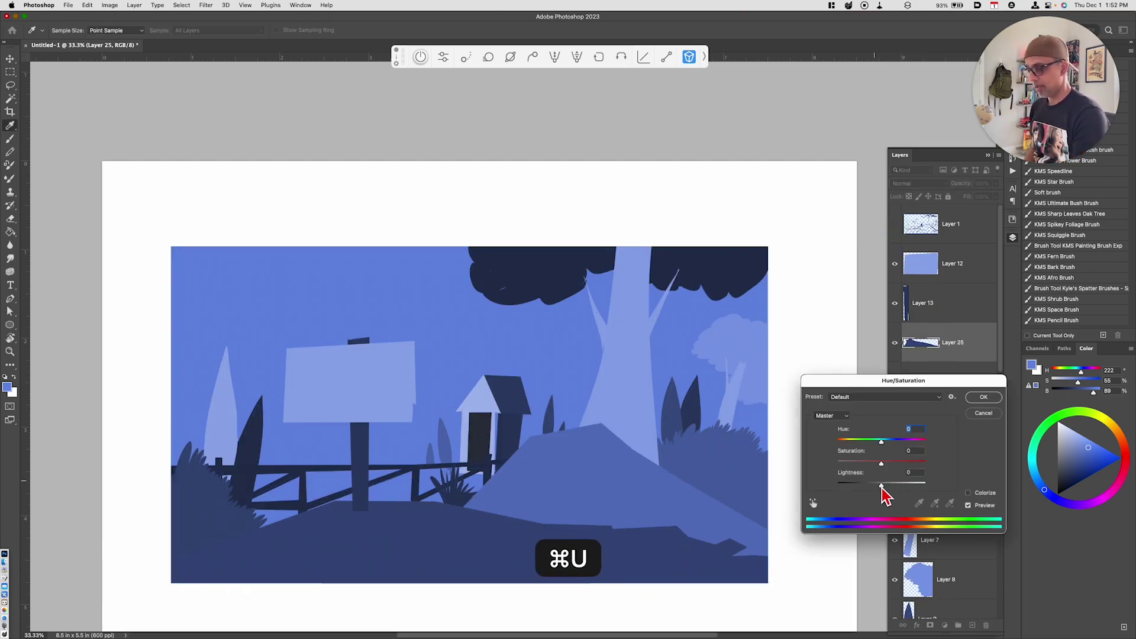
{"action": "left_click_drag", "start_coordinate": [882, 485], "coordinate": [889, 485]}
{"action": "left_click", "coordinate": [981, 399]}
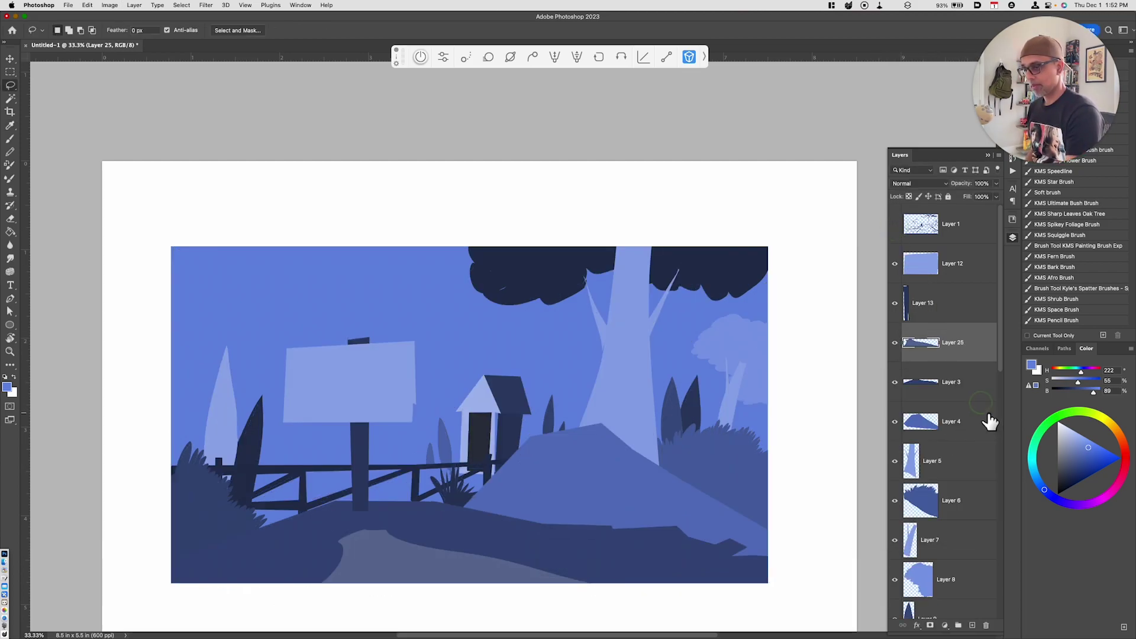
Lasso a worn strip along the path, copy it, and darken it to about Lightness -20.
{"action": "key", "text": "shift"}
{"action": "mouse_move", "coordinate": [423, 561]}
{"action": "left_mouse_down"}
{"action": "mouse_move", "coordinate": [517, 571]}
{"action": "mouse_move", "coordinate": [421, 564]}
{"action": "mouse_move", "coordinate": [463, 582]}
{"action": "mouse_move", "coordinate": [367, 577]}
{"action": "mouse_move", "coordinate": [364, 565]}
{"action": "mouse_move", "coordinate": [519, 578]}
{"action": "mouse_move", "coordinate": [368, 540]}
{"action": "mouse_move", "coordinate": [375, 560]}
{"action": "mouse_move", "coordinate": [349, 577]}
{"action": "left_mouse_up"}
{"action": "key", "text": "super+j"}
{"action": "key", "text": "super+u"}
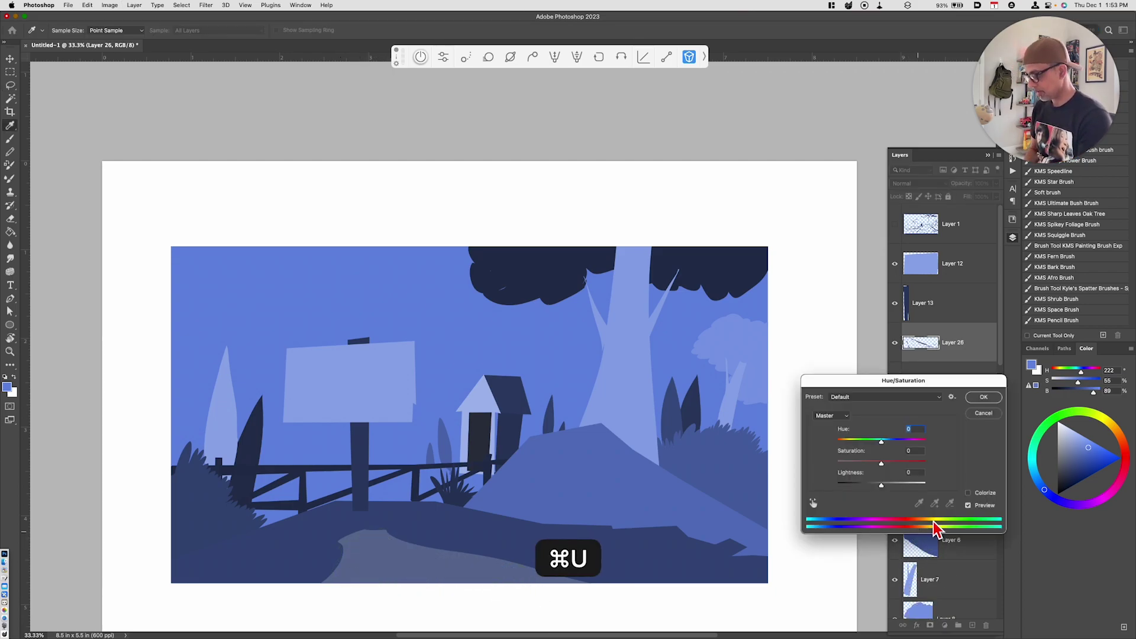
{"action": "left_click_drag", "start_coordinate": [887, 489], "coordinate": [879, 488]}
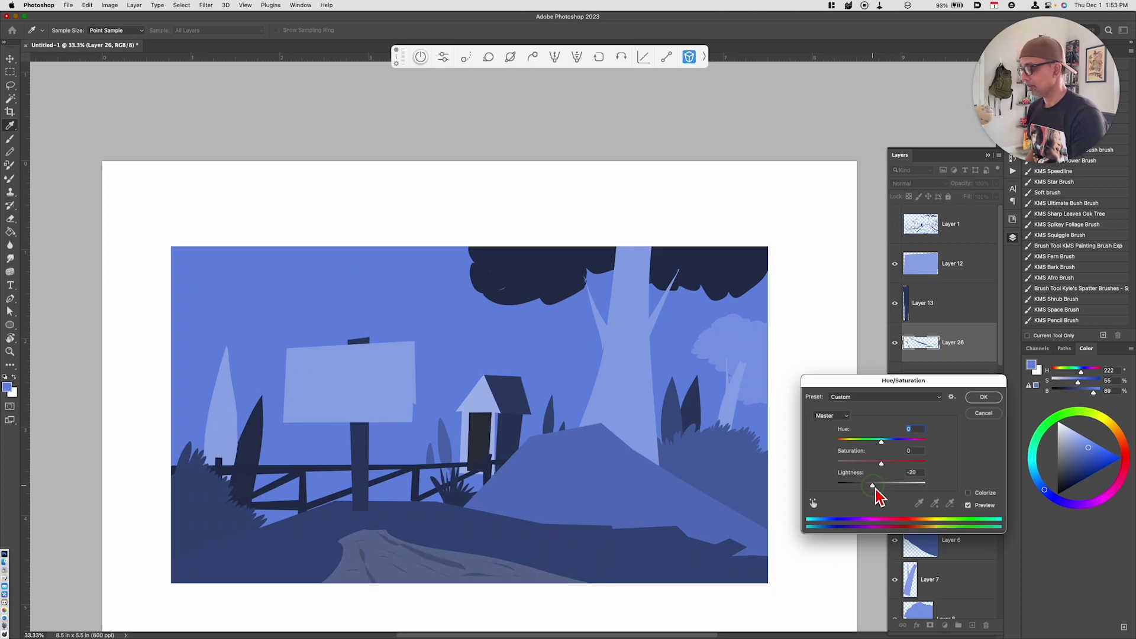
{"action": "left_click", "coordinate": [979, 398]}
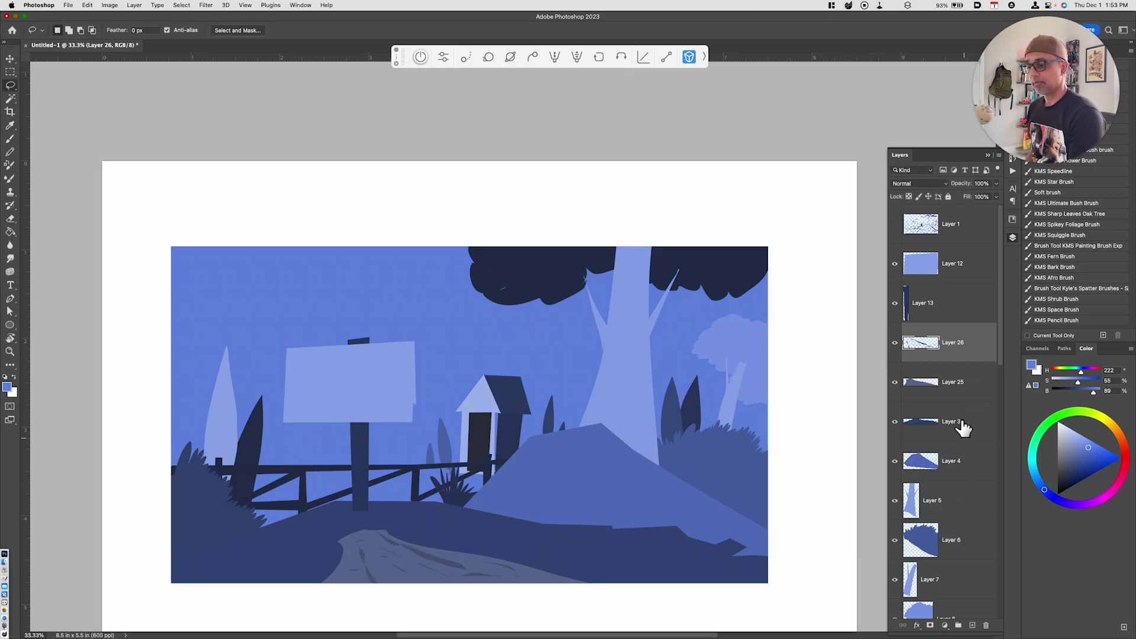
On Layer 3, lasso several grass slivers along the path edge and hill base.
{"action": "left_click", "coordinate": [938, 421]}
{"action": "key", "text": "shift"}
{"action": "mouse_move", "coordinate": [407, 527]}
{"action": "left_mouse_down"}
{"action": "mouse_move", "coordinate": [461, 506]}
{"action": "mouse_move", "coordinate": [445, 547]}
{"action": "mouse_move", "coordinate": [484, 547]}
{"action": "left_mouse_up"}
{"action": "mouse_move", "coordinate": [514, 551]}
{"action": "left_mouse_down"}
{"action": "mouse_move", "coordinate": [545, 529]}
{"action": "mouse_move", "coordinate": [521, 550]}
{"action": "mouse_move", "coordinate": [555, 528]}
{"action": "mouse_move", "coordinate": [601, 540]}
{"action": "mouse_move", "coordinate": [569, 530]}
{"action": "mouse_move", "coordinate": [544, 547]}
{"action": "mouse_move", "coordinate": [638, 538]}
{"action": "mouse_move", "coordinate": [591, 559]}
{"action": "mouse_move", "coordinate": [663, 546]}
{"action": "mouse_move", "coordinate": [610, 574]}
{"action": "mouse_move", "coordinate": [578, 567]}
{"action": "mouse_move", "coordinate": [565, 550]}
{"action": "mouse_move", "coordinate": [505, 562]}
{"action": "left_mouse_up"}
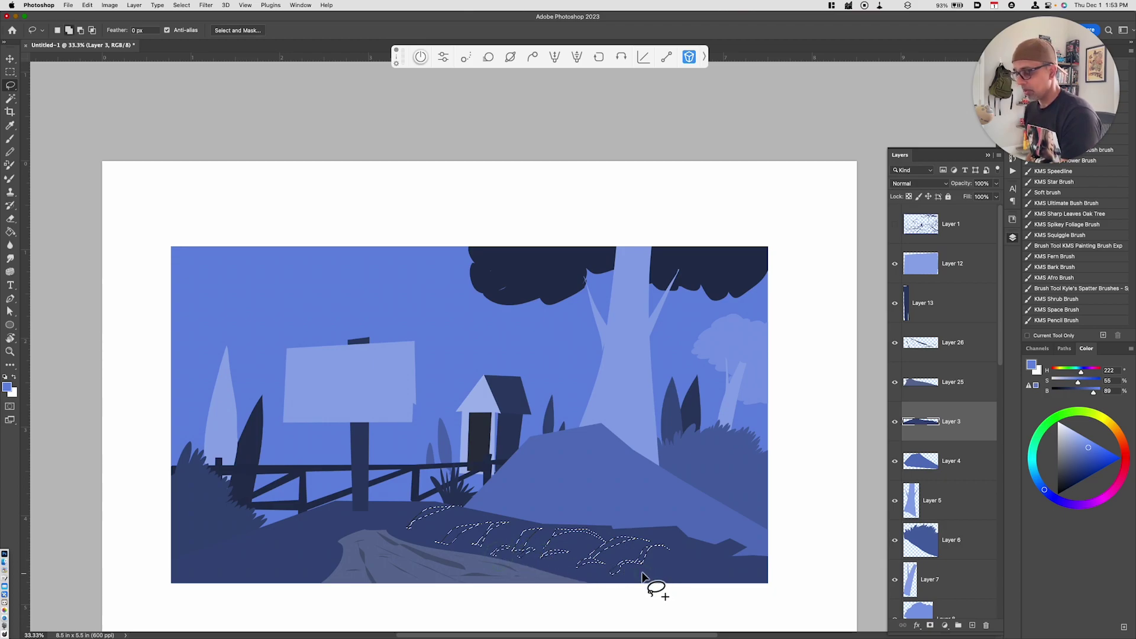
{"action": "mouse_move", "coordinate": [674, 560]}
{"action": "left_mouse_down"}
{"action": "mouse_move", "coordinate": [646, 577]}
{"action": "mouse_move", "coordinate": [714, 547]}
{"action": "mouse_move", "coordinate": [723, 561]}
{"action": "mouse_move", "coordinate": [706, 549]}
{"action": "mouse_move", "coordinate": [669, 585]}
{"action": "left_mouse_up"}
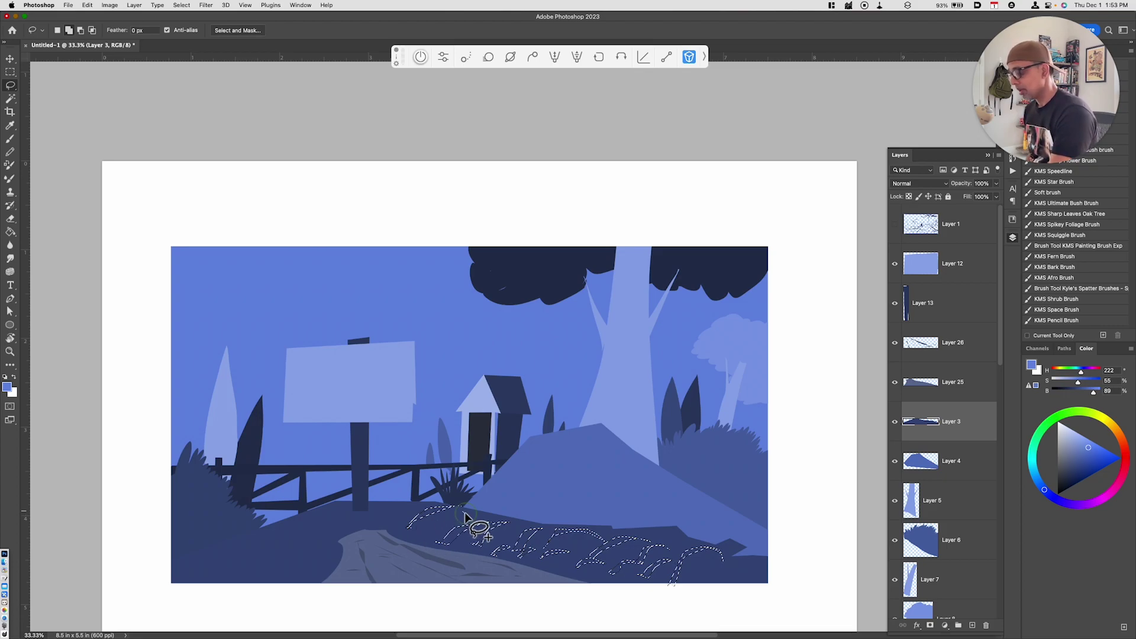
{"action": "mouse_move", "coordinate": [404, 537]}
{"action": "left_mouse_down"}
{"action": "mouse_move", "coordinate": [445, 524]}
{"action": "mouse_move", "coordinate": [415, 550]}
{"action": "mouse_move", "coordinate": [374, 526]}
{"action": "mouse_move", "coordinate": [413, 512]}
{"action": "mouse_move", "coordinate": [395, 535]}
{"action": "left_mouse_up"}
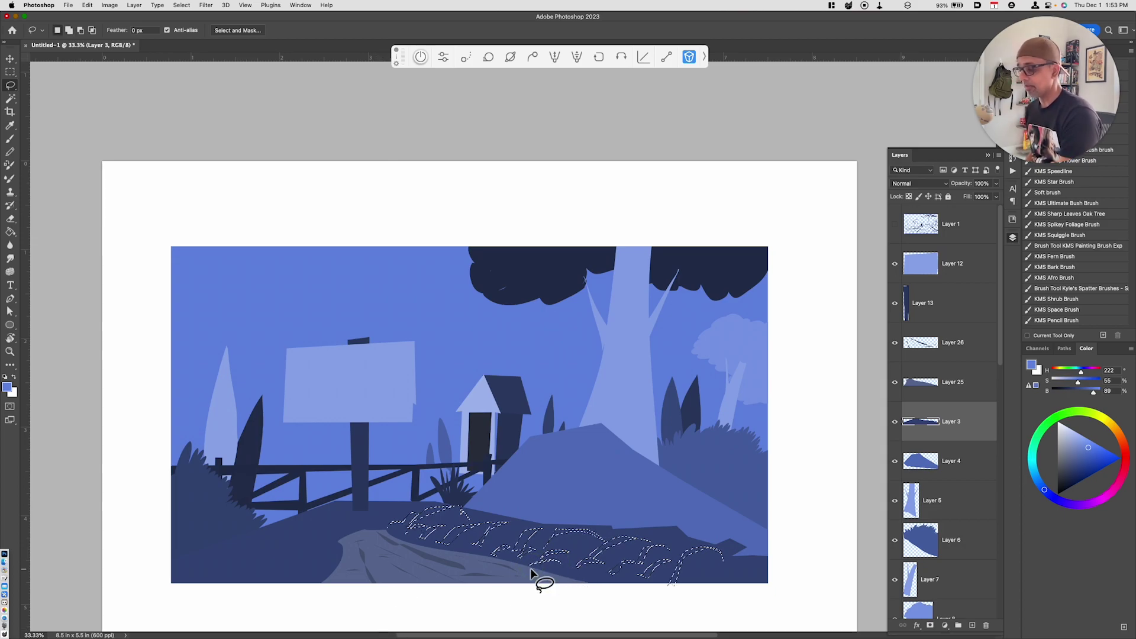
Copy the grass slivers to a new layer, darken them to Lightness -39, and sample that dark colour.
{"action": "key", "text": "super"}
{"action": "key", "text": "super+j"}
{"action": "key", "text": "super+u"}
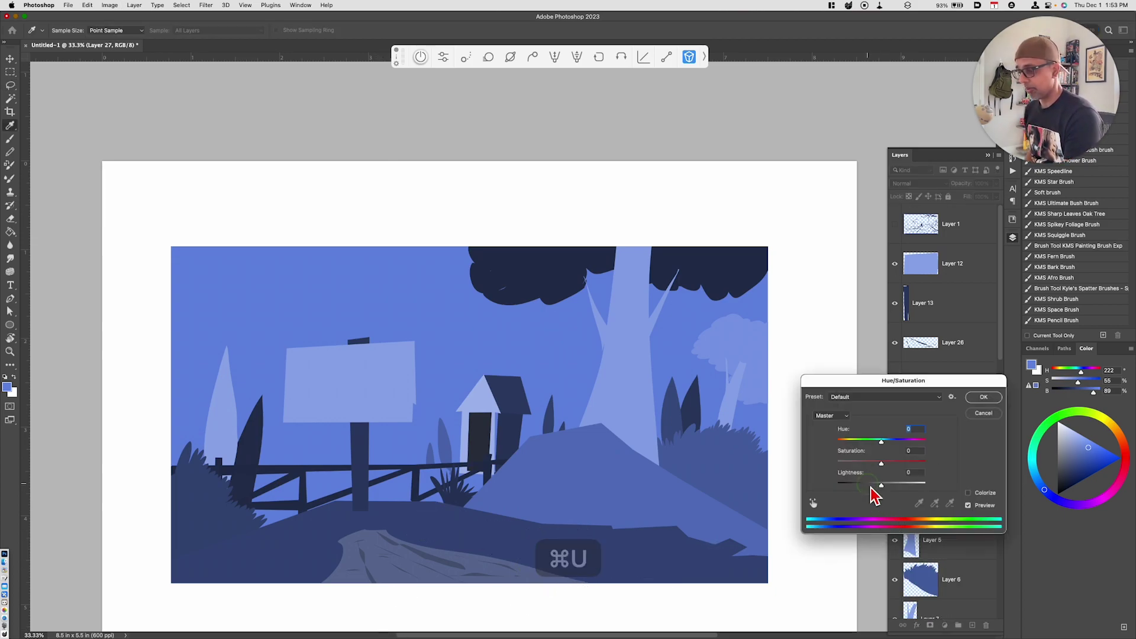
{"action": "left_click_drag", "start_coordinate": [881, 484], "coordinate": [867, 488]}
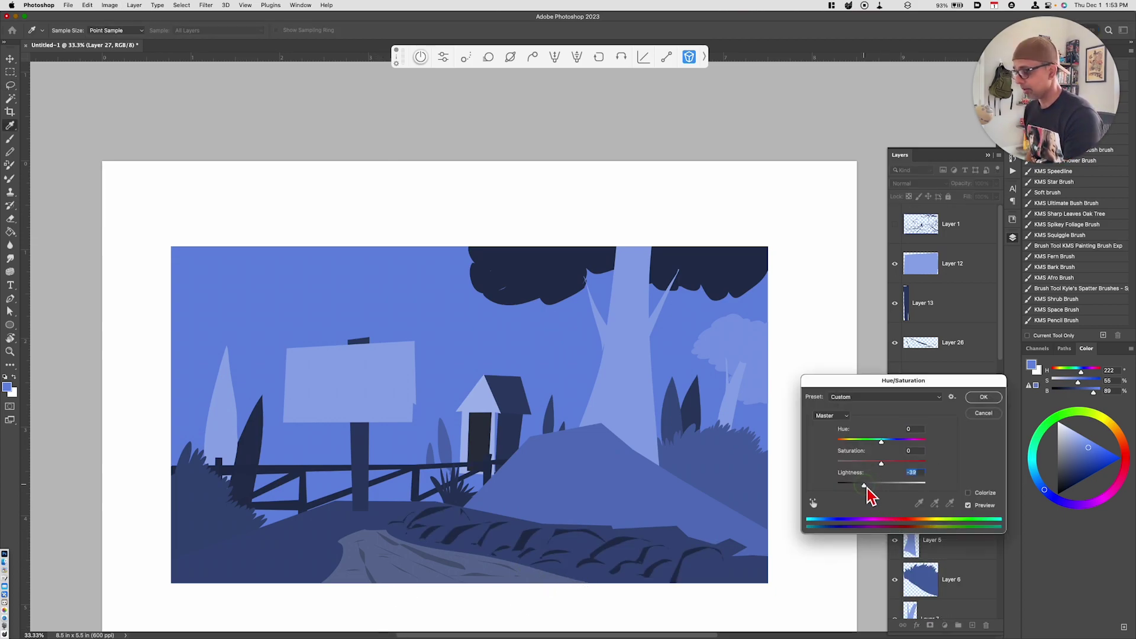
{"action": "left_click", "coordinate": [983, 397]}
{"action": "key", "text": "i"}
{"action": "left_click", "coordinate": [528, 534]}
Brush dark strokes along the path edge, the rocks at the hill base and the bottom-left ground.
{"action": "key", "text": "b"}
{"action": "mouse_move", "coordinate": [463, 521]}
{"action": "left_mouse_down"}
{"action": "mouse_move", "coordinate": [482, 538]}
{"action": "mouse_move", "coordinate": [440, 548]}
{"action": "mouse_move", "coordinate": [518, 531]}
{"action": "left_mouse_up"}
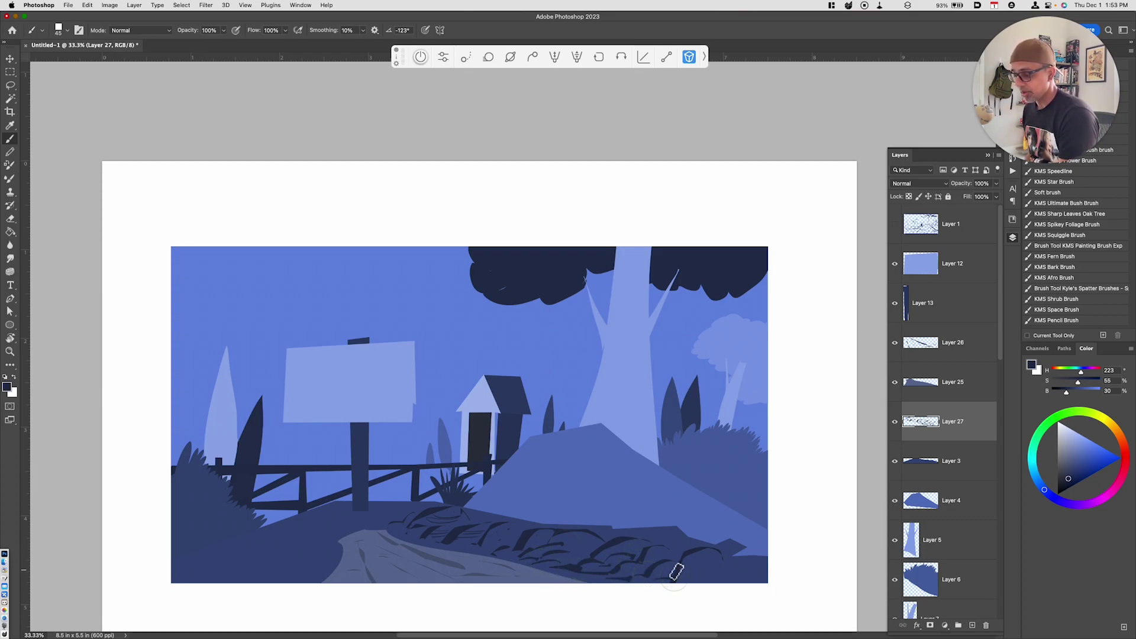
{"action": "mouse_move", "coordinate": [656, 561]}
{"action": "left_mouse_down"}
{"action": "mouse_move", "coordinate": [725, 575]}
{"action": "mouse_move", "coordinate": [679, 586]}
{"action": "mouse_move", "coordinate": [725, 580]}
{"action": "mouse_move", "coordinate": [697, 587]}
{"action": "mouse_move", "coordinate": [759, 581]}
{"action": "left_mouse_up"}
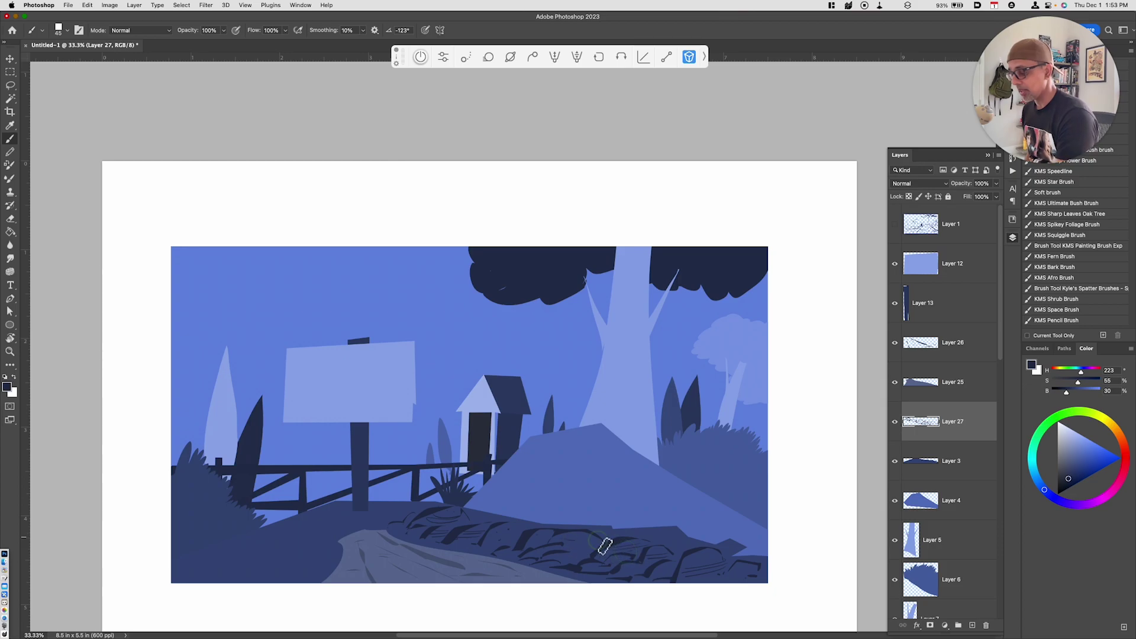
{"action": "mouse_move", "coordinate": [601, 549]}
{"action": "left_mouse_down"}
{"action": "mouse_move", "coordinate": [563, 571]}
{"action": "mouse_move", "coordinate": [543, 540]}
{"action": "left_mouse_up"}
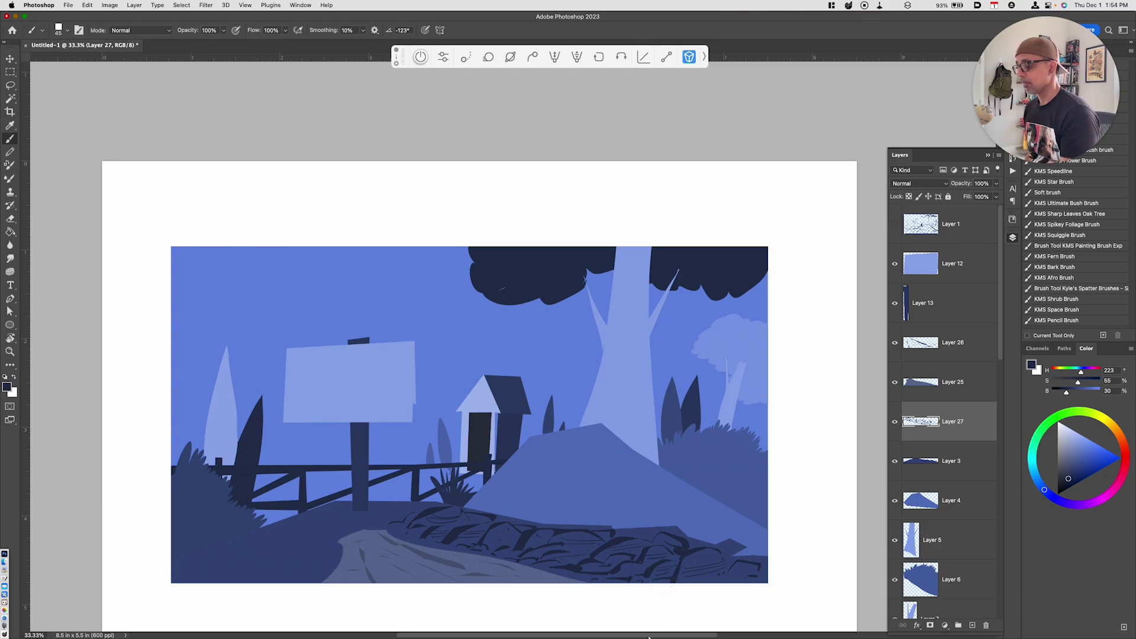
{"action": "mouse_move", "coordinate": [204, 561]}
{"action": "left_mouse_down"}
{"action": "mouse_move", "coordinate": [224, 540]}
{"action": "mouse_move", "coordinate": [271, 562]}
{"action": "mouse_move", "coordinate": [240, 568]}
{"action": "mouse_move", "coordinate": [300, 587]}
{"action": "mouse_move", "coordinate": [206, 578]}
{"action": "mouse_move", "coordinate": [215, 563]}
{"action": "mouse_move", "coordinate": [275, 565]}
{"action": "mouse_move", "coordinate": [257, 588]}
{"action": "mouse_move", "coordinate": [284, 556]}
{"action": "left_mouse_up"}
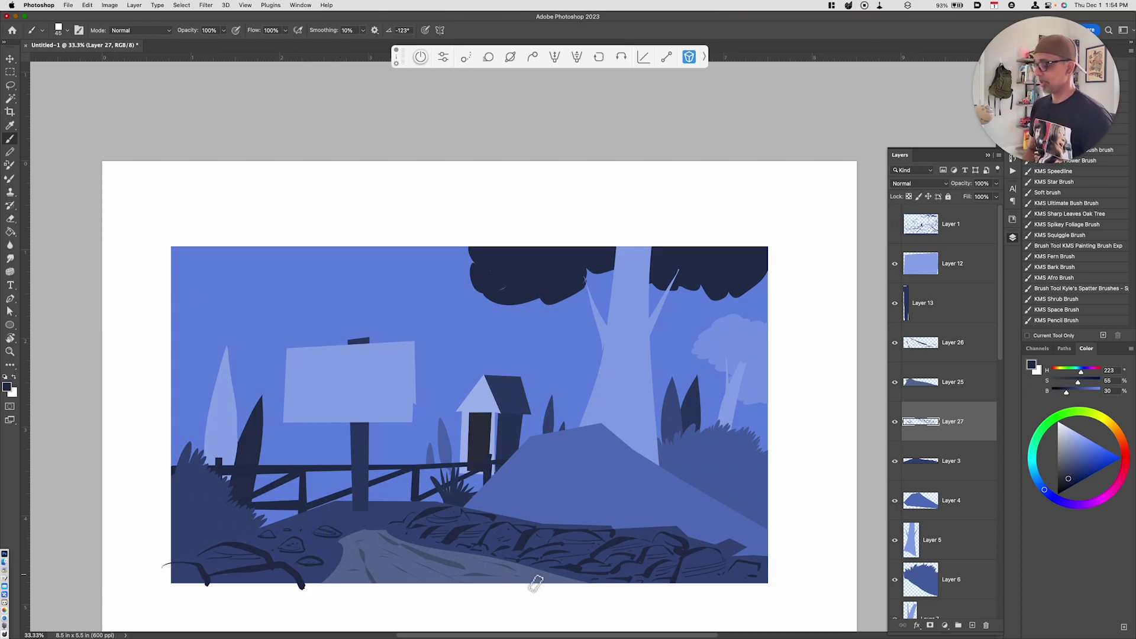
{"action": "key", "text": "super+minus"}
{"action": "key", "text": "super+equal"}
Zoom in on the signpost Layer 13 and check it by toggling its lock and visibility.
{"action": "left_click", "coordinate": [930, 319]}
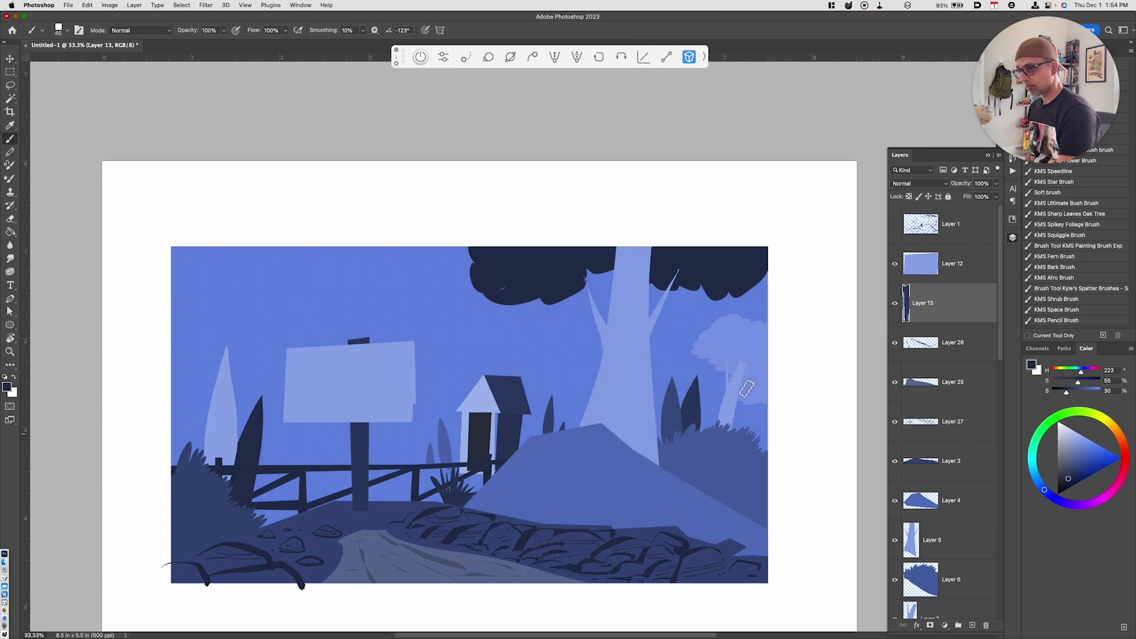
{"action": "left_click_drag", "start_coordinate": [906, 305], "coordinate": [907, 309]}
{"action": "double_click", "coordinate": [907, 308]}
{"action": "key", "text": "Escape"}
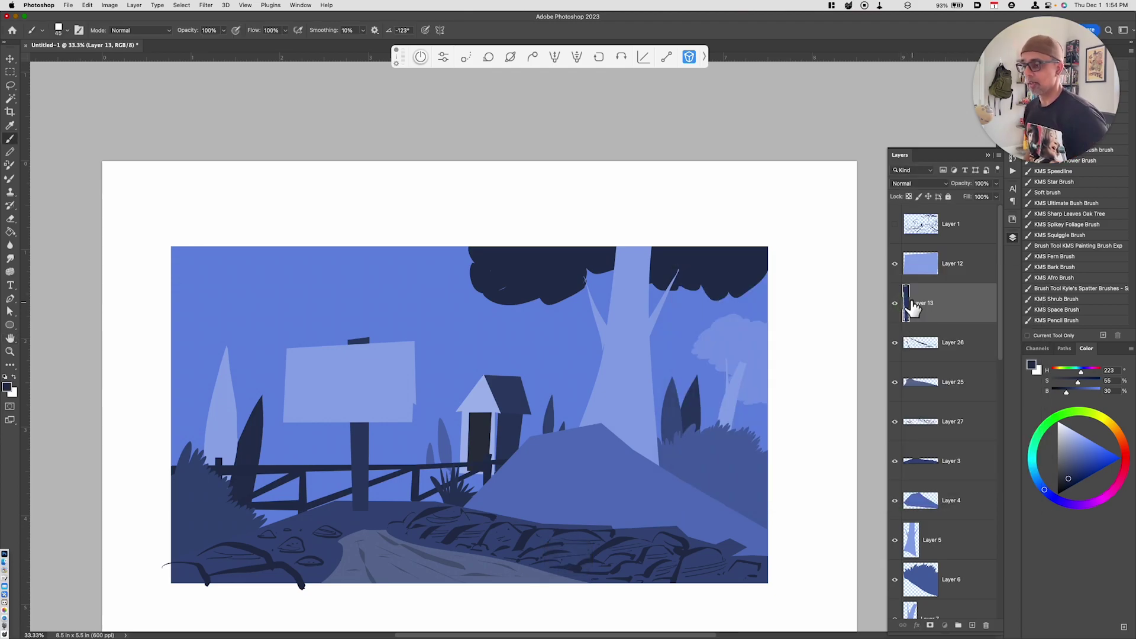
{"action": "left_click", "coordinate": [948, 197]}
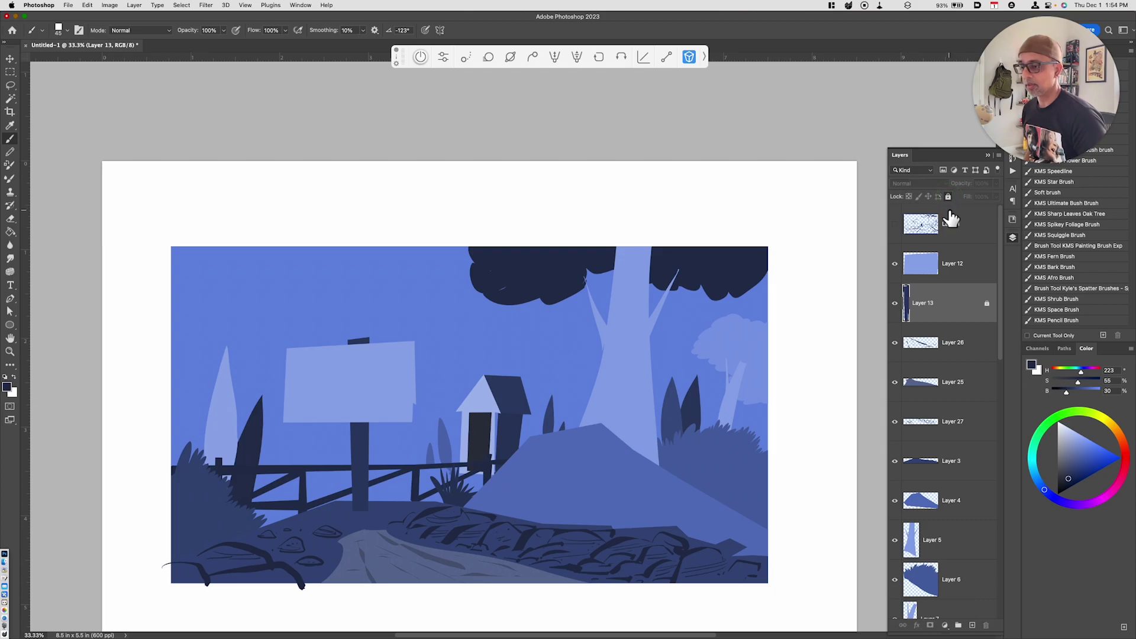
{"action": "key", "text": "super"}
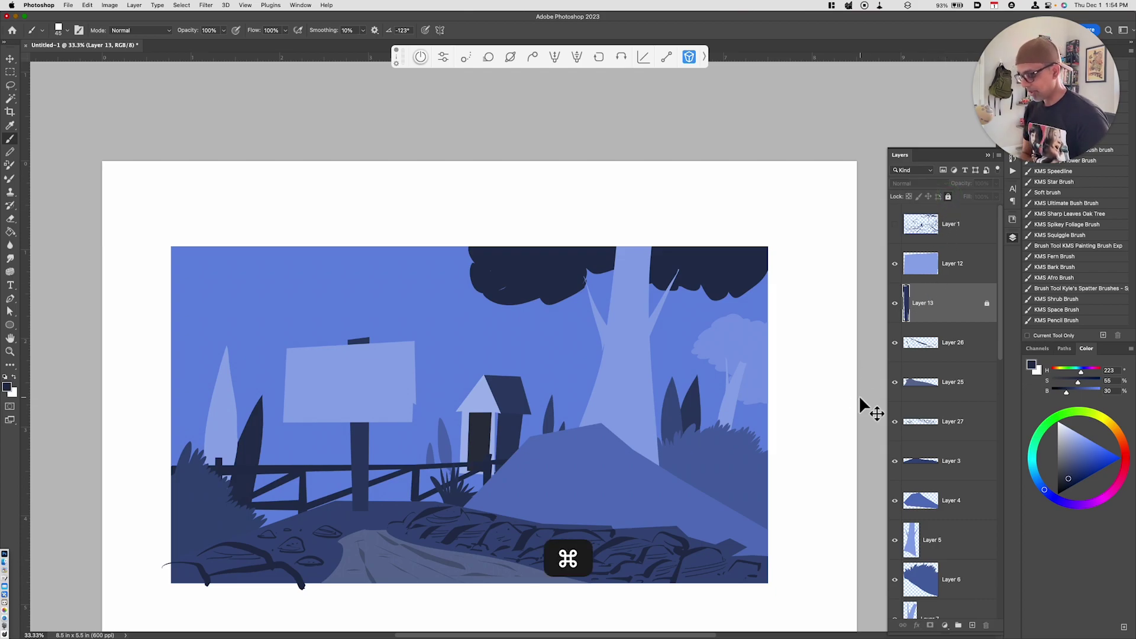
{"action": "key", "text": "super+equal"}
{"action": "left_click_drag", "start_coordinate": [497, 470], "coordinate": [548, 431]}
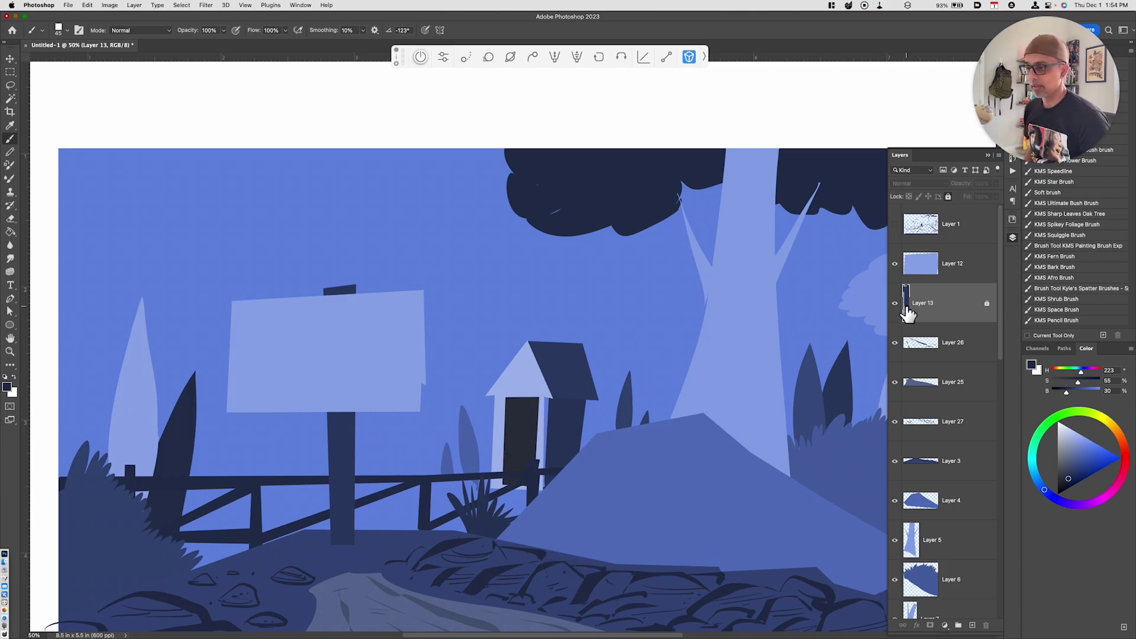
{"action": "left_click", "coordinate": [895, 304]}
{"action": "left_click", "coordinate": [895, 304]}
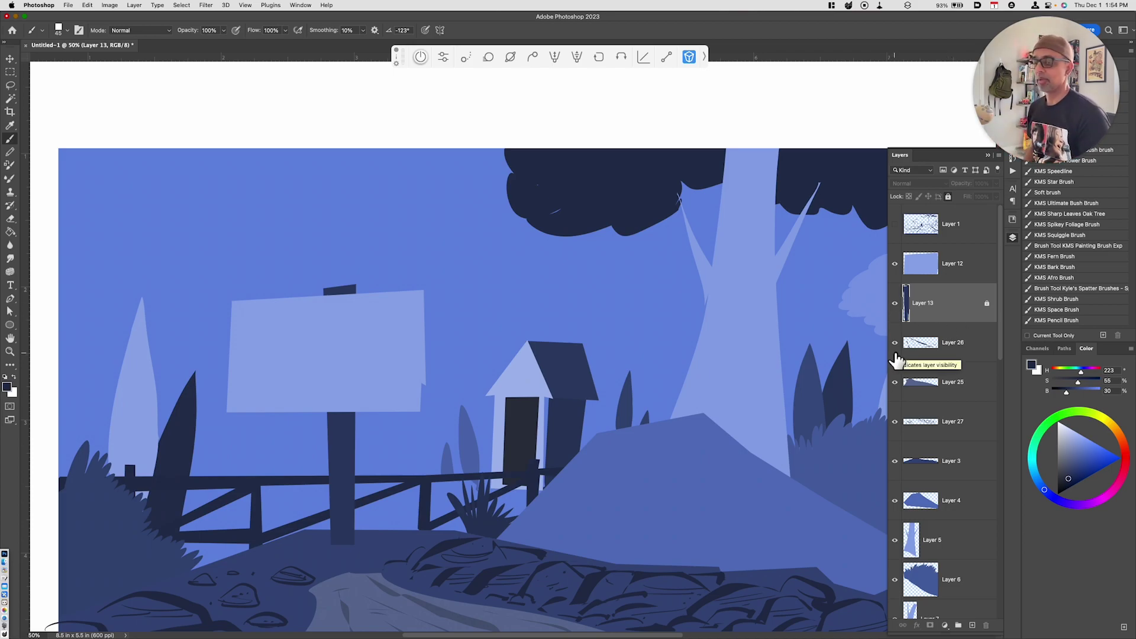
{"action": "left_click", "coordinate": [948, 196]}
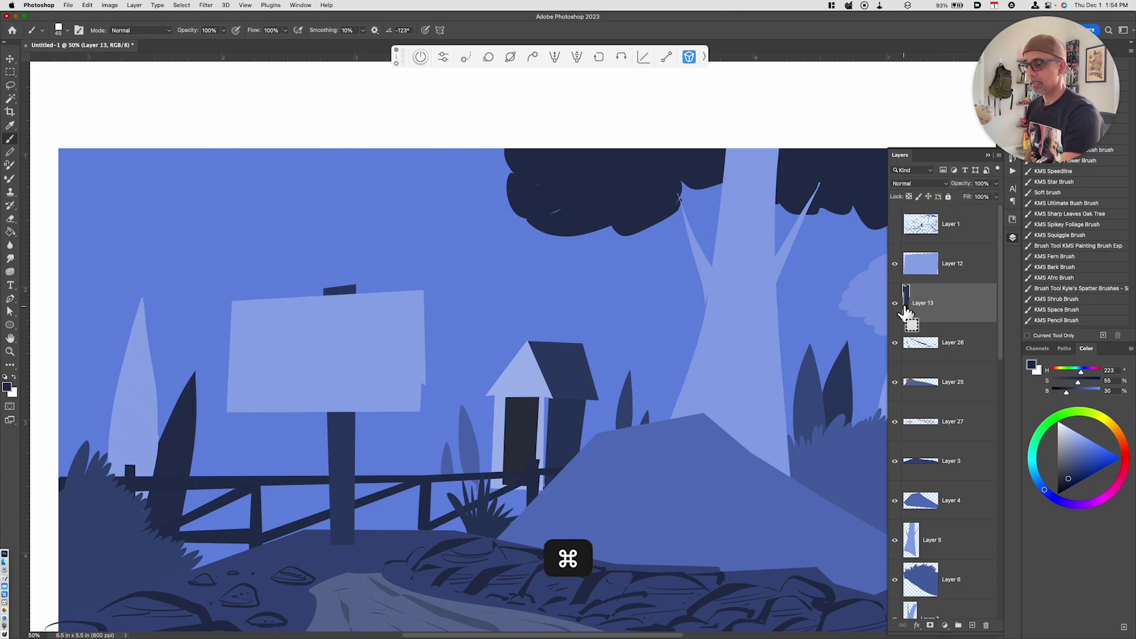
Paint light blue wood-grain streaks down the post within its selection on a new layer.
{"action": "left_click", "coordinate": [907, 305], "text": "super"}
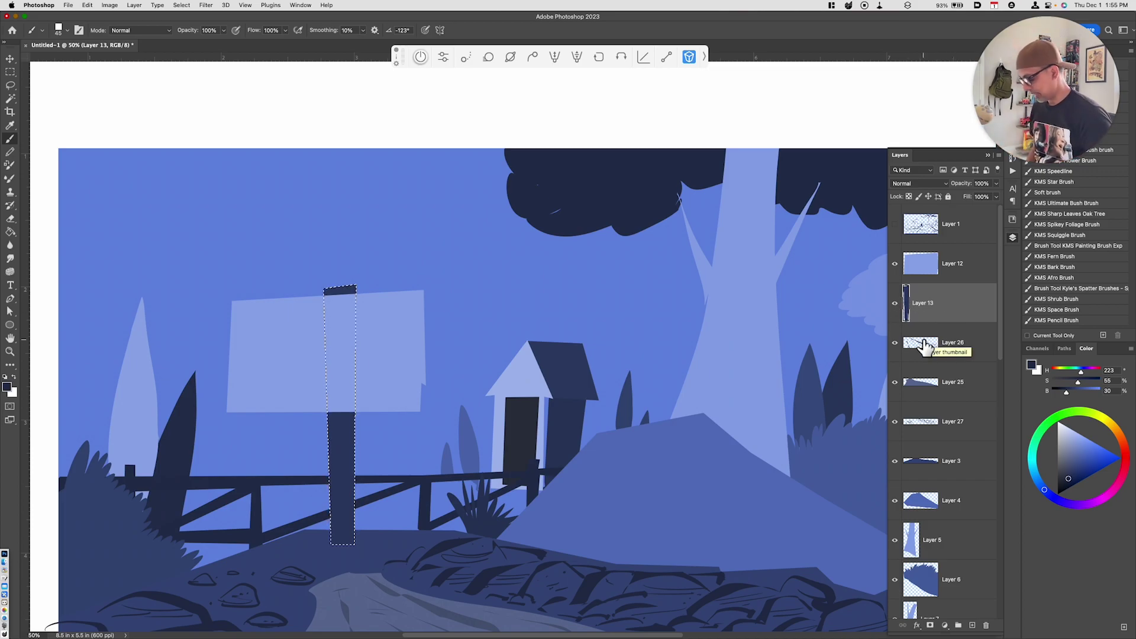
{"action": "key", "text": "alt+shift+super+n"}
{"action": "left_click", "coordinate": [1071, 454]}
{"action": "key", "text": "b"}
{"action": "mouse_move", "coordinate": [345, 388]}
{"action": "left_mouse_down"}
{"action": "mouse_move", "coordinate": [346, 479]}
{"action": "mouse_move", "coordinate": [335, 403]}
{"action": "mouse_move", "coordinate": [343, 517]}
{"action": "mouse_move", "coordinate": [343, 425]}
{"action": "mouse_move", "coordinate": [337, 475]}
{"action": "mouse_move", "coordinate": [331, 411]}
{"action": "mouse_move", "coordinate": [327, 489]}
{"action": "mouse_move", "coordinate": [337, 553]}
{"action": "mouse_move", "coordinate": [324, 516]}
{"action": "mouse_move", "coordinate": [339, 540]}
{"action": "left_mouse_up"}
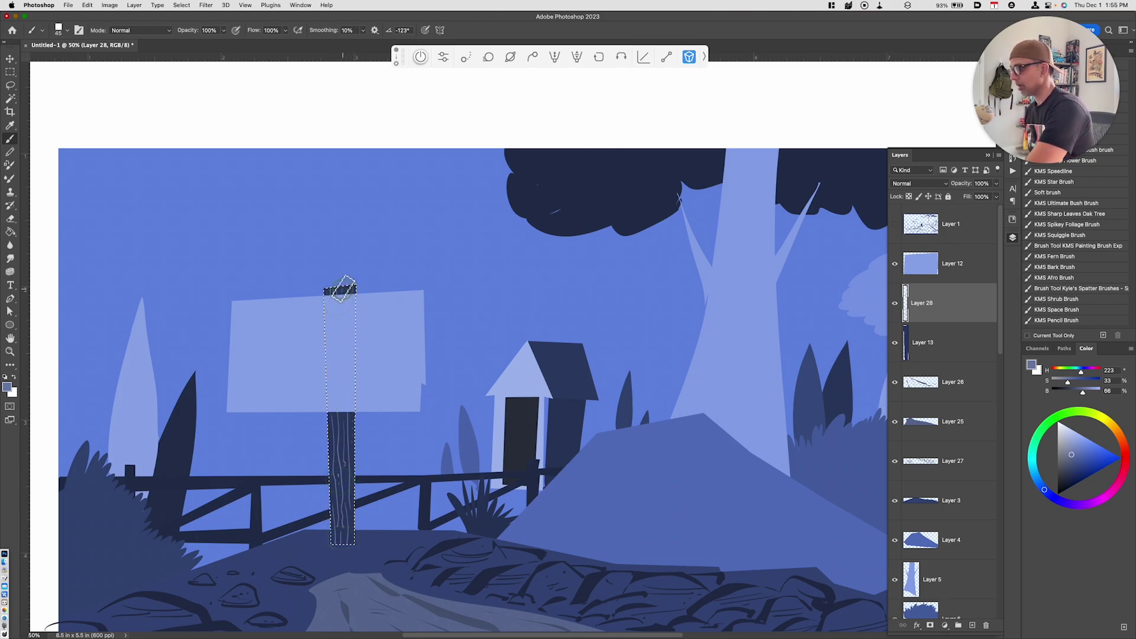
{"action": "key", "text": "super+d"}
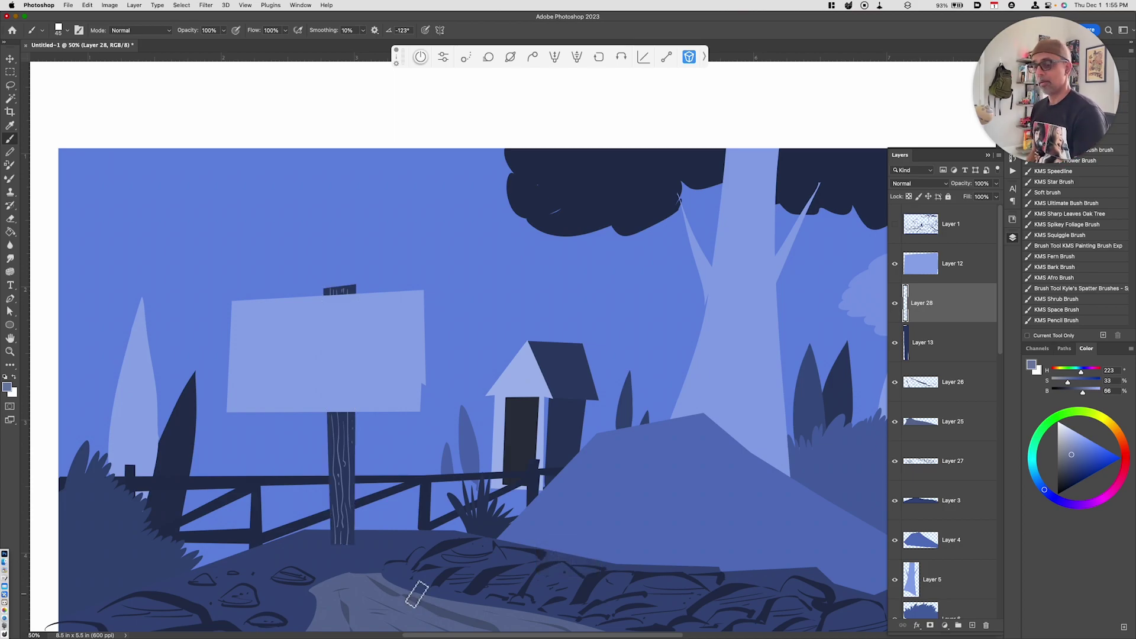
{"action": "left_click", "coordinate": [928, 355]}
Fill a small patch below the post with dark blue on a new layer, then darken it by 54.
{"action": "key", "text": "l"}
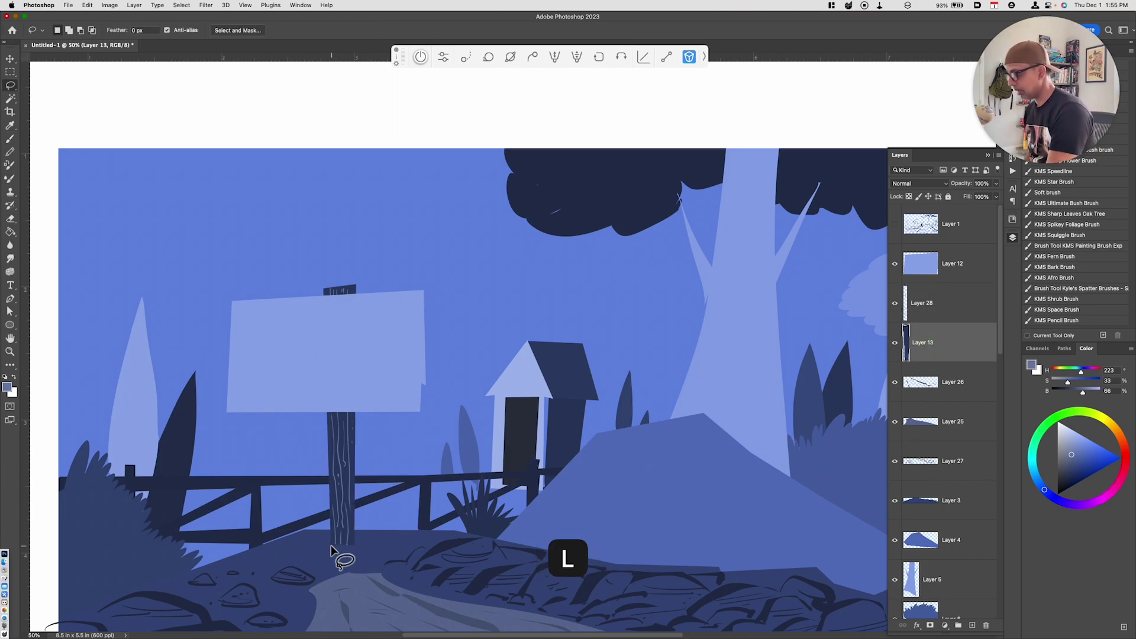
{"action": "mouse_move", "coordinate": [331, 551]}
{"action": "left_mouse_down"}
{"action": "mouse_move", "coordinate": [342, 545]}
{"action": "mouse_move", "coordinate": [320, 543]}
{"action": "mouse_move", "coordinate": [371, 537]}
{"action": "mouse_move", "coordinate": [355, 549]}
{"action": "mouse_move", "coordinate": [306, 542]}
{"action": "mouse_move", "coordinate": [337, 558]}
{"action": "left_mouse_up"}
{"action": "key", "text": "shift"}
{"action": "key", "text": "alt+shift+super+n"}
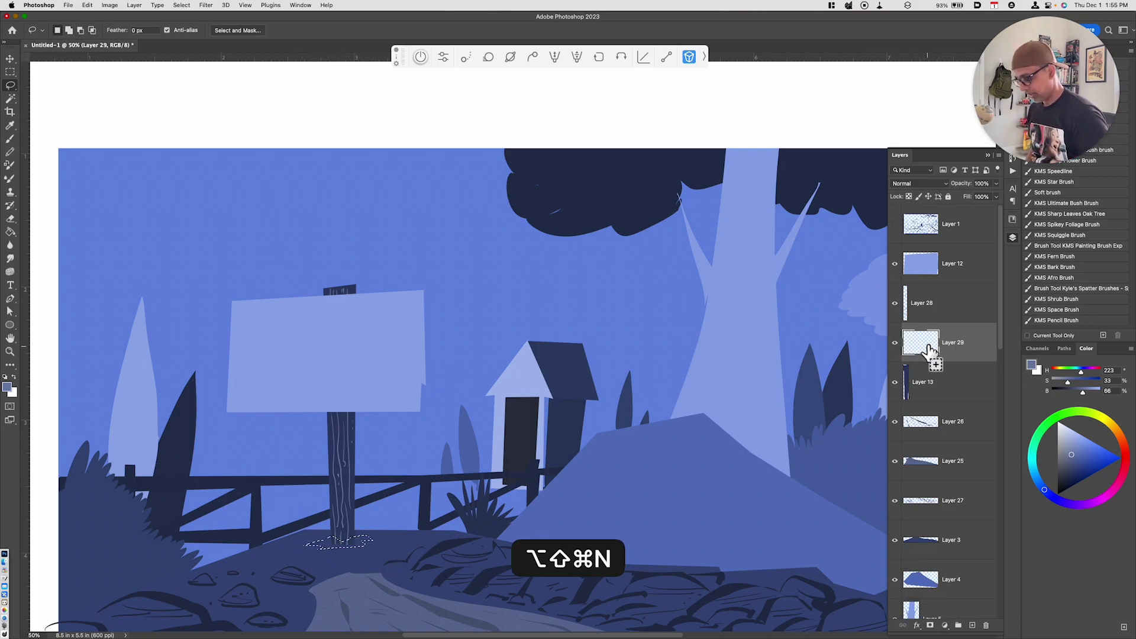
{"action": "key", "text": "shift+super+bracketright"}
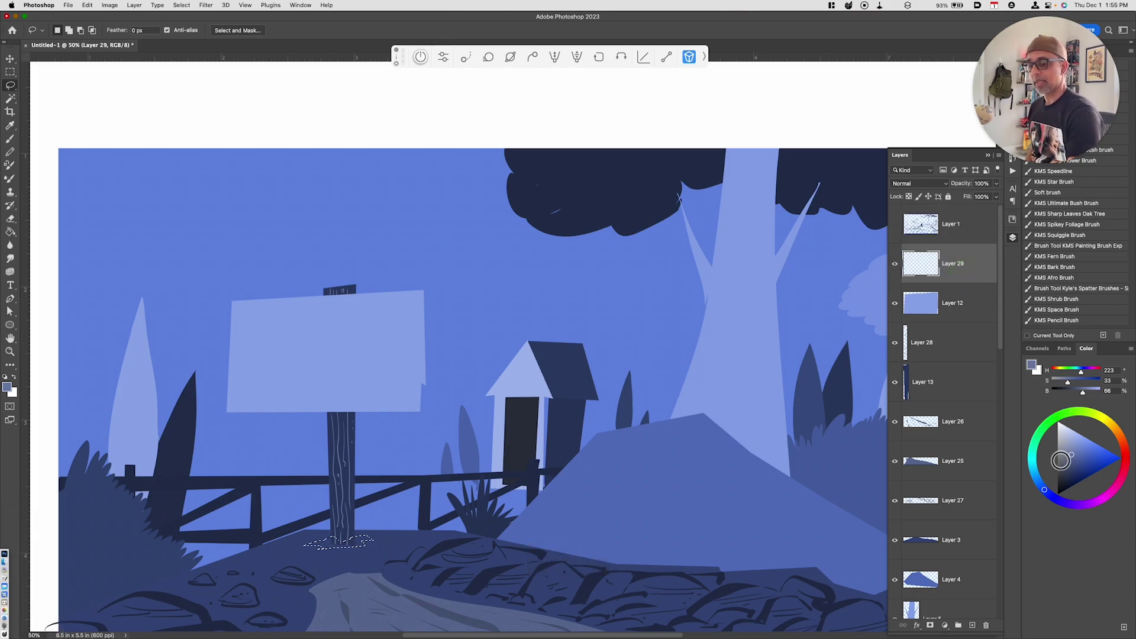
{"action": "left_click_drag", "start_coordinate": [1060, 461], "coordinate": [1056, 480]}
{"action": "key", "text": "alt+BackSpace"}
{"action": "key", "text": "super+d"}
{"action": "key", "text": "super+u"}
{"action": "left_click_drag", "start_coordinate": [881, 484], "coordinate": [858, 485]}
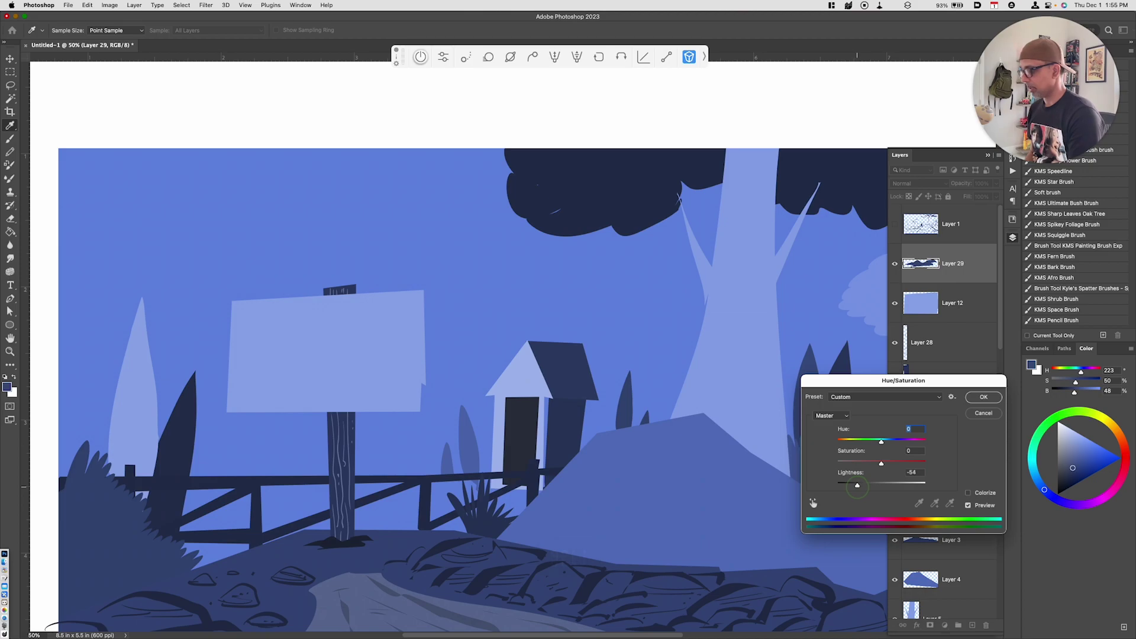
{"action": "key", "text": "Return"}
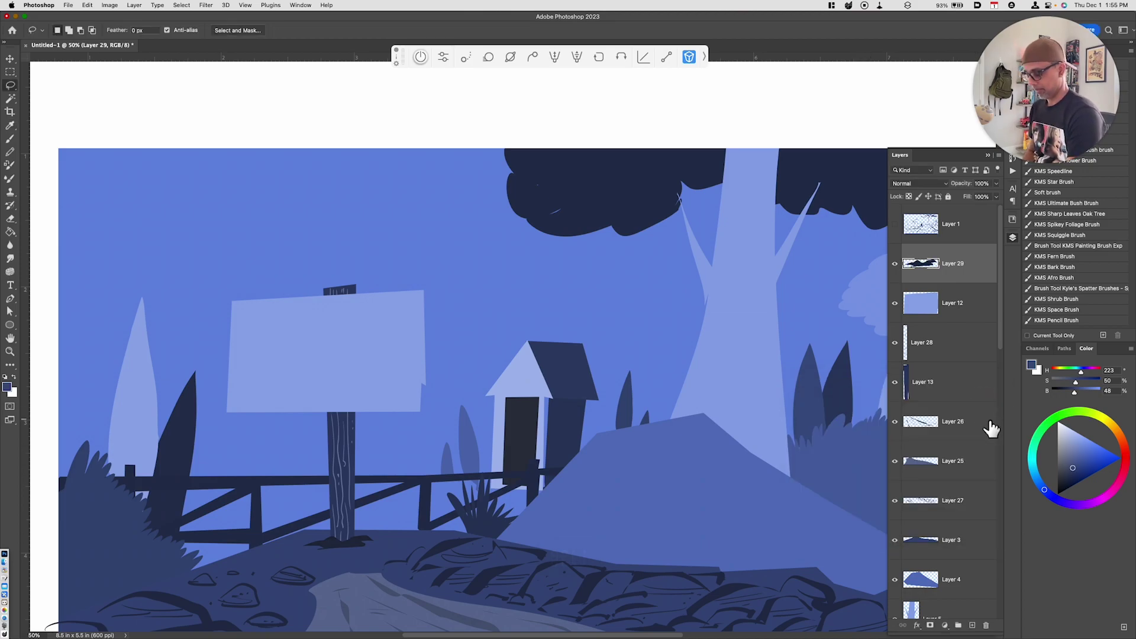
Zoom in and pan so the lower-left bushes and fence fill the view.
{"action": "key", "text": "super+minus"}
{"action": "key", "text": "super+minus"}
{"action": "key", "text": "super+equal"}
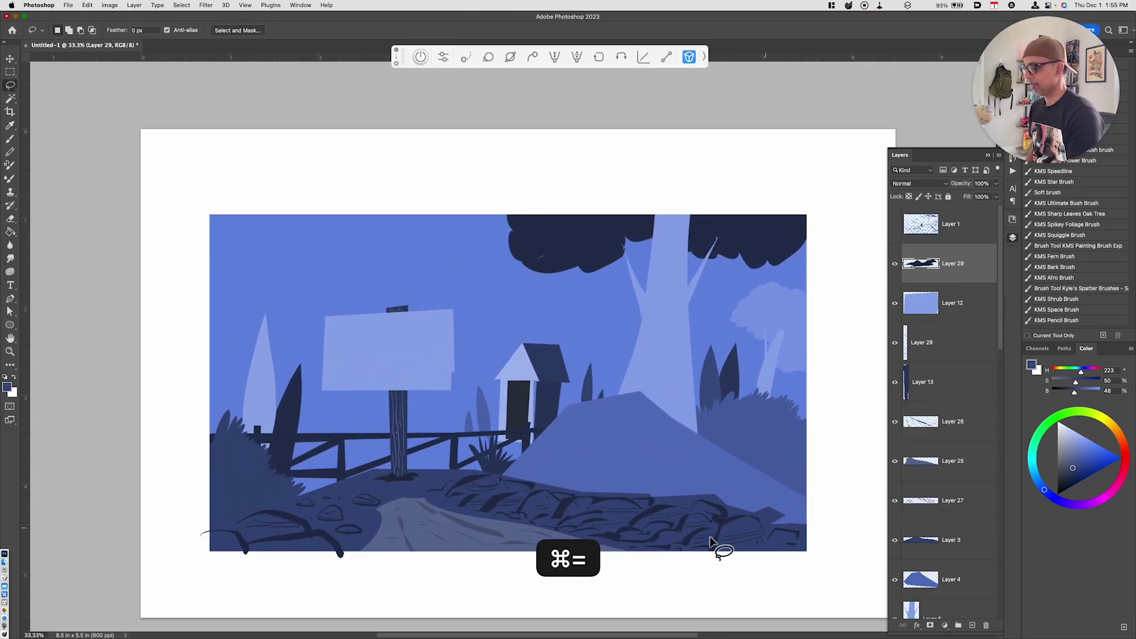
{"action": "key", "text": "super+equal"}
{"action": "left_click_drag", "start_coordinate": [702, 497], "coordinate": [731, 544]}
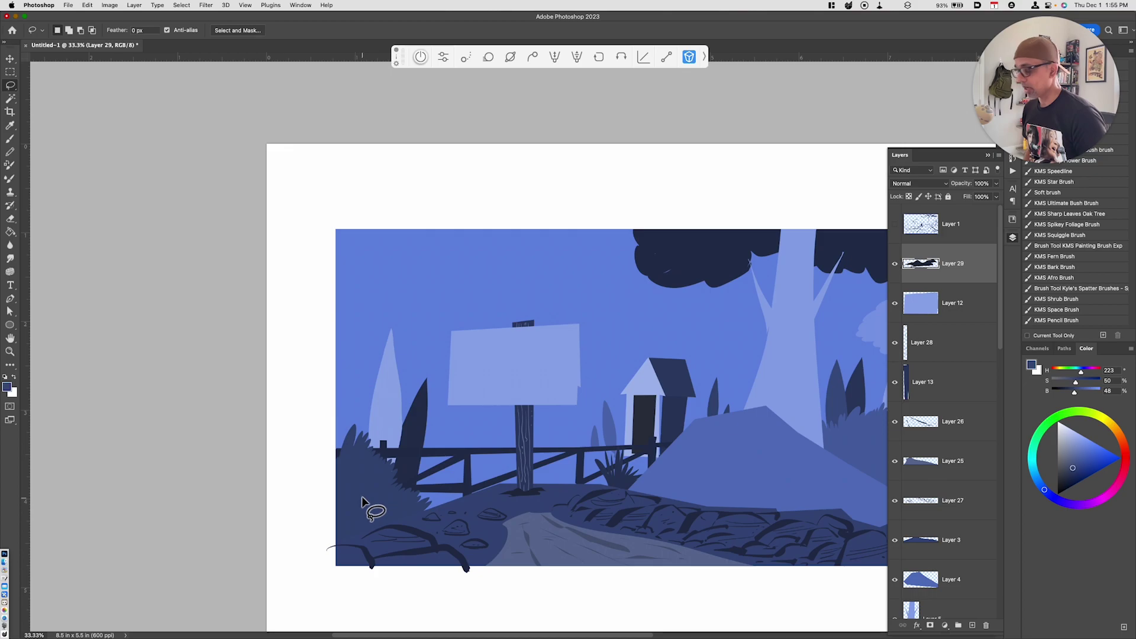
{"action": "key", "text": "v"}
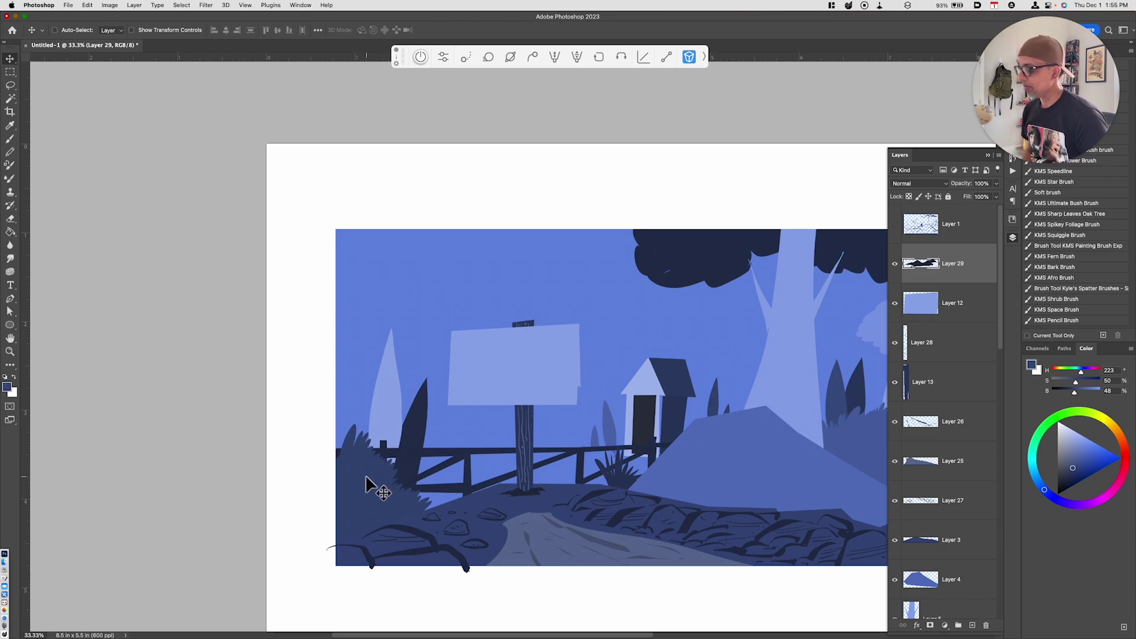
Lighten the lower-left bush Layer 15 to Lightness +13.
{"action": "right_click", "coordinate": [365, 477]}
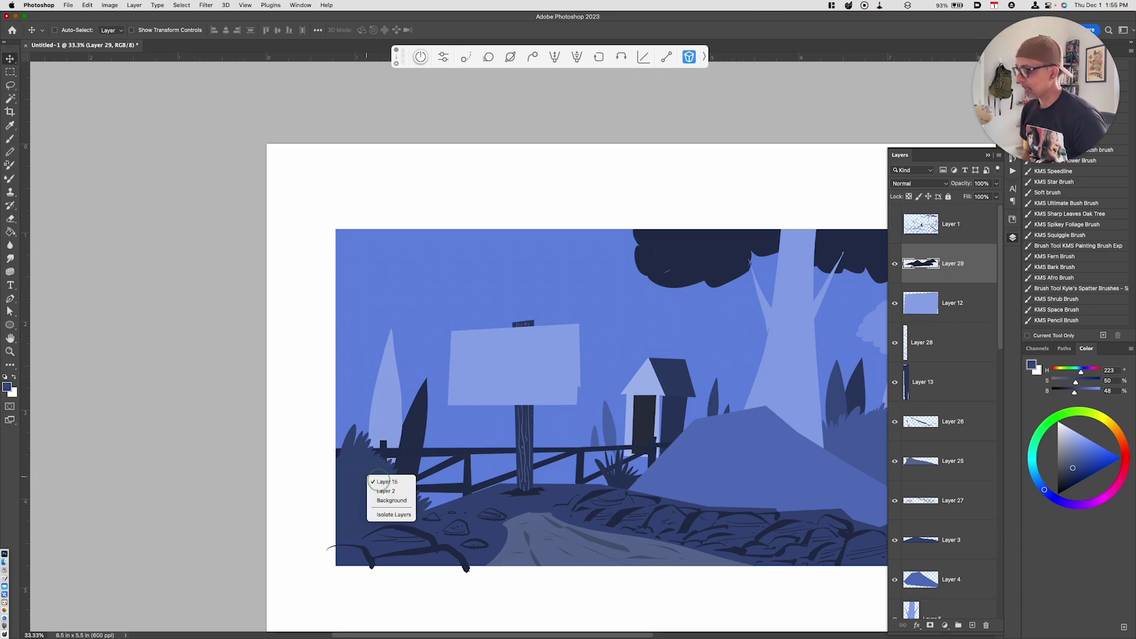
{"action": "left_click", "coordinate": [382, 483]}
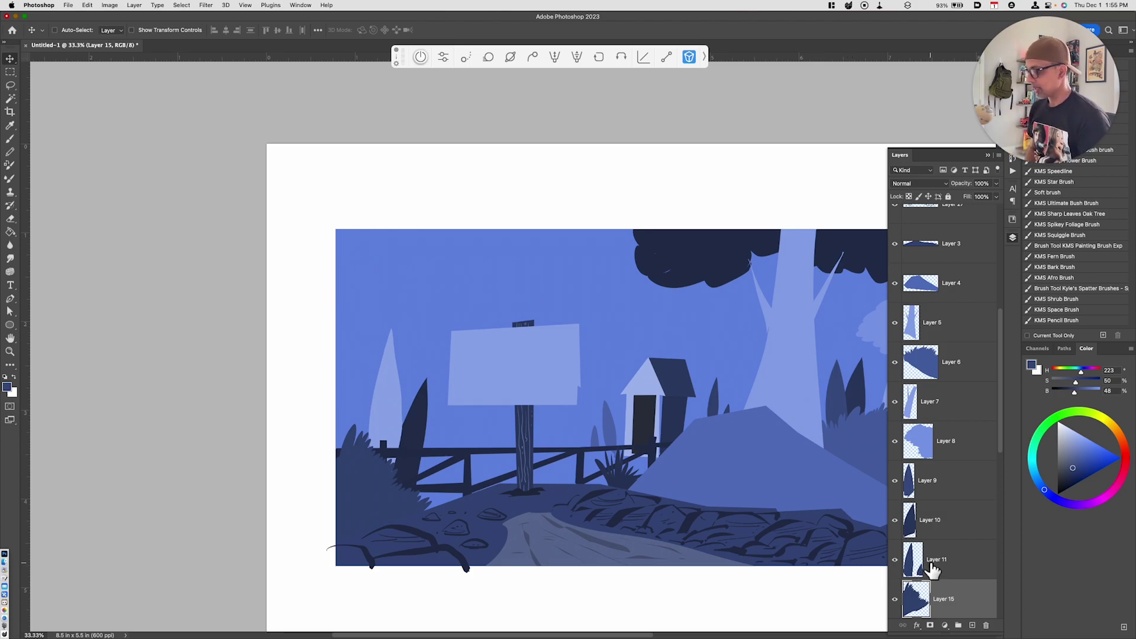
{"action": "key", "text": "super+u"}
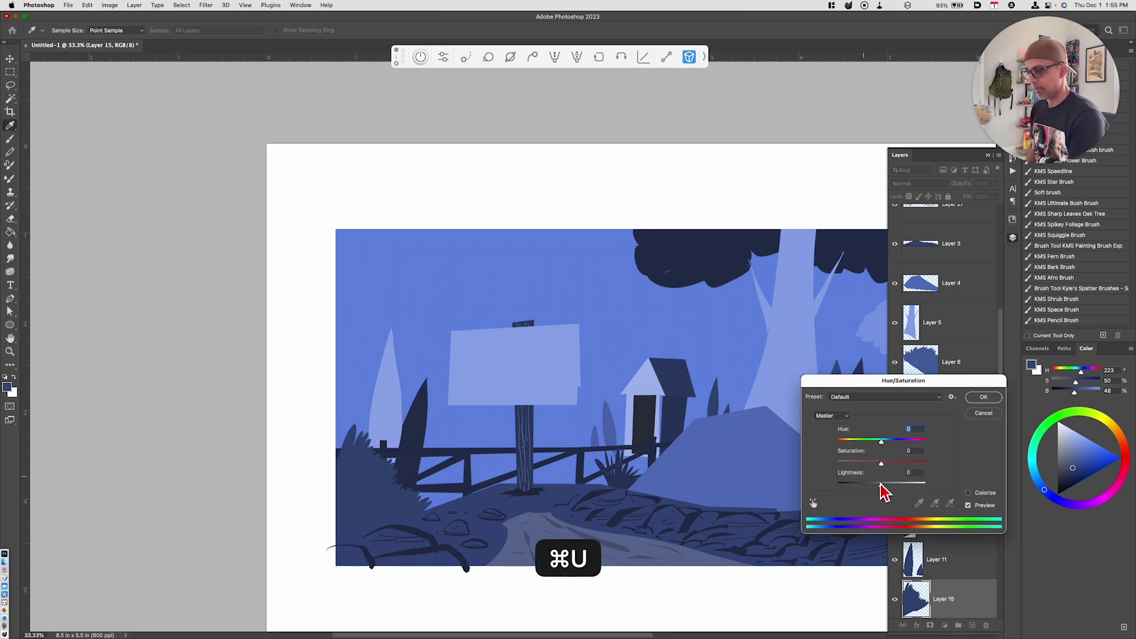
{"action": "left_click_drag", "start_coordinate": [882, 486], "coordinate": [891, 488]}
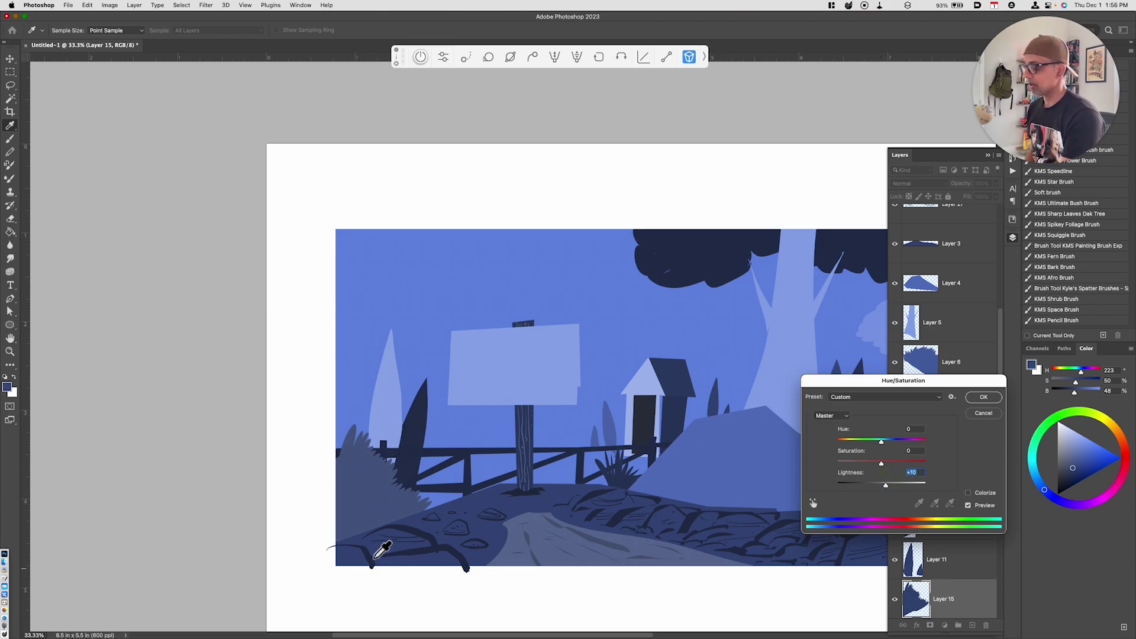
{"action": "left_click", "coordinate": [982, 398]}
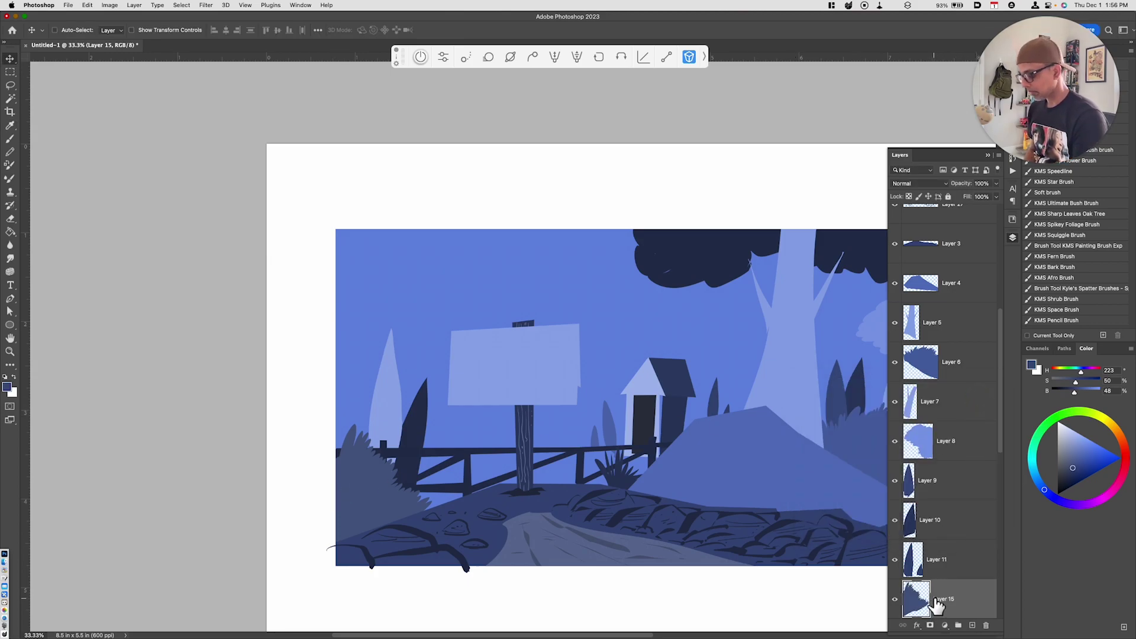
Lasso the bush at the left edge, copy it to a new layer and darken the copy.
{"action": "key", "text": "l"}
{"action": "mouse_move", "coordinate": [341, 475]}
{"action": "left_mouse_down"}
{"action": "mouse_move", "coordinate": [395, 475]}
{"action": "mouse_move", "coordinate": [378, 513]}
{"action": "mouse_move", "coordinate": [394, 505]}
{"action": "mouse_move", "coordinate": [348, 496]}
{"action": "mouse_move", "coordinate": [358, 515]}
{"action": "mouse_move", "coordinate": [369, 461]}
{"action": "left_mouse_up"}
{"action": "key", "text": "super+j"}
{"action": "key", "text": "super+u"}
{"action": "left_click_drag", "start_coordinate": [887, 495], "coordinate": [879, 497]}
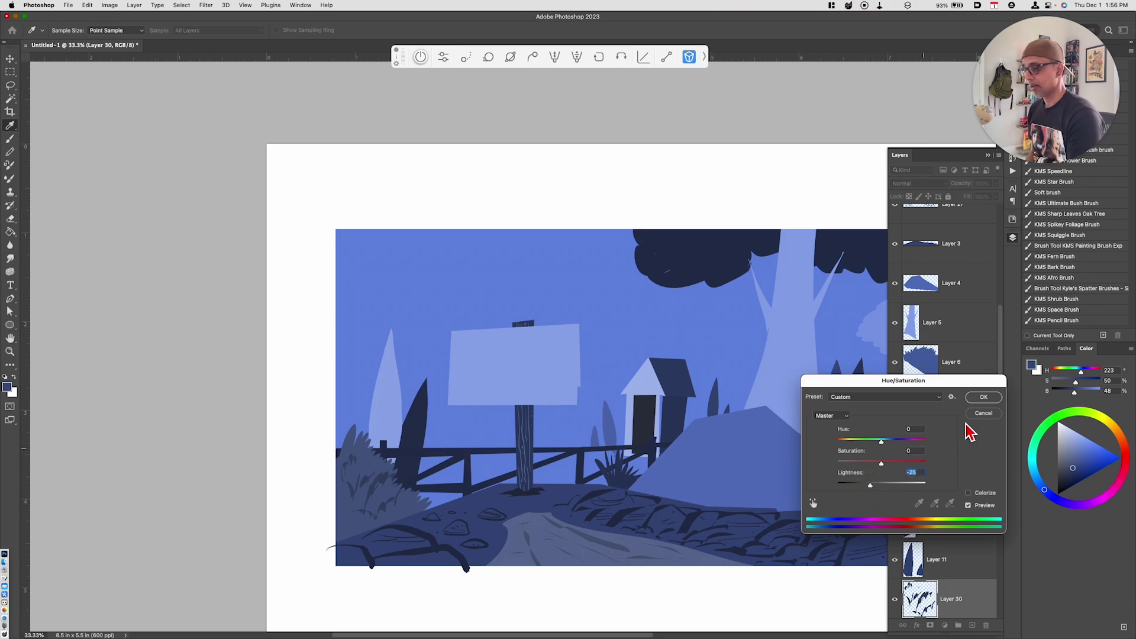
{"action": "left_click", "coordinate": [983, 397]}
Sample a dark bush tone and paint grass-blade strokes over the lower-left bushes.
{"action": "key", "text": "i"}
{"action": "left_click", "coordinate": [387, 476]}
{"action": "key", "text": "b"}
{"action": "mouse_move", "coordinate": [352, 515]}
{"action": "left_mouse_down"}
{"action": "mouse_move", "coordinate": [359, 532]}
{"action": "mouse_move", "coordinate": [442, 508]}
{"action": "left_mouse_up"}
{"action": "left_click_drag", "start_coordinate": [371, 464], "coordinate": [366, 504]}
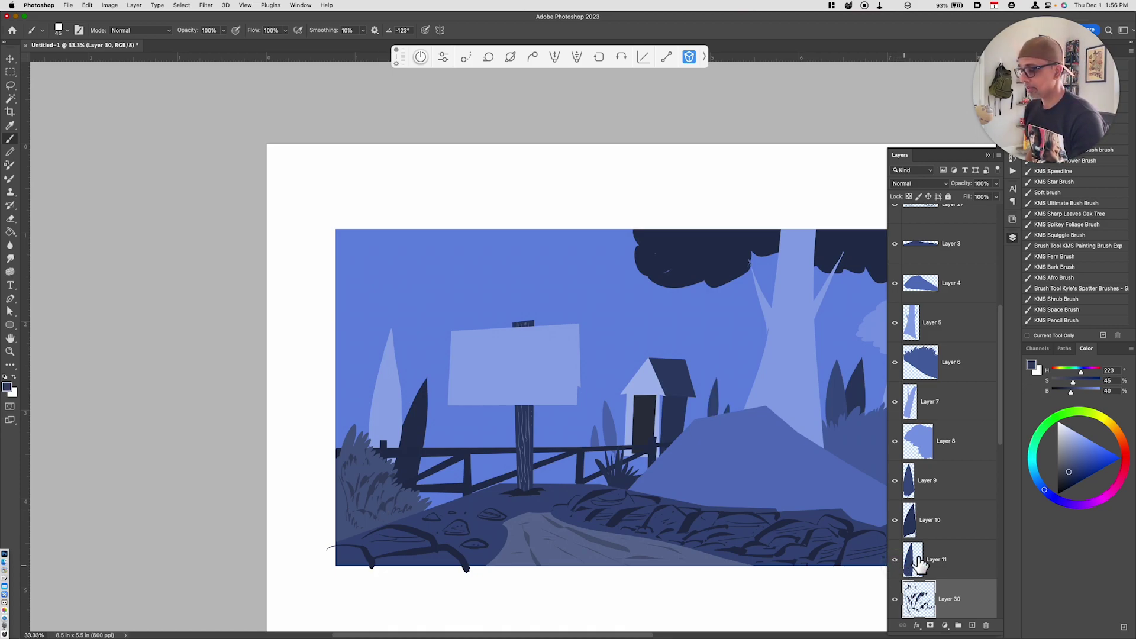
{"action": "key", "text": "space"}
{"action": "left_click_drag", "start_coordinate": [854, 482], "coordinate": [756, 465]}
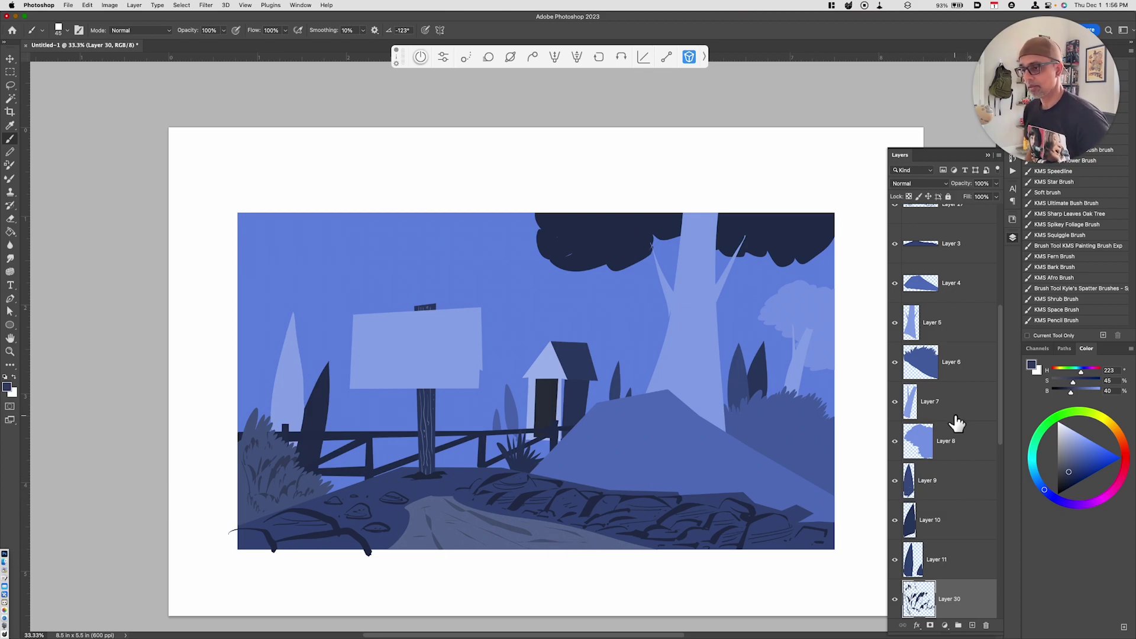
Lasso three curved bands on hill Layer 4, copy them and darken to Lightness -22.
{"action": "left_click", "coordinate": [954, 289]}
{"action": "key", "text": "l"}
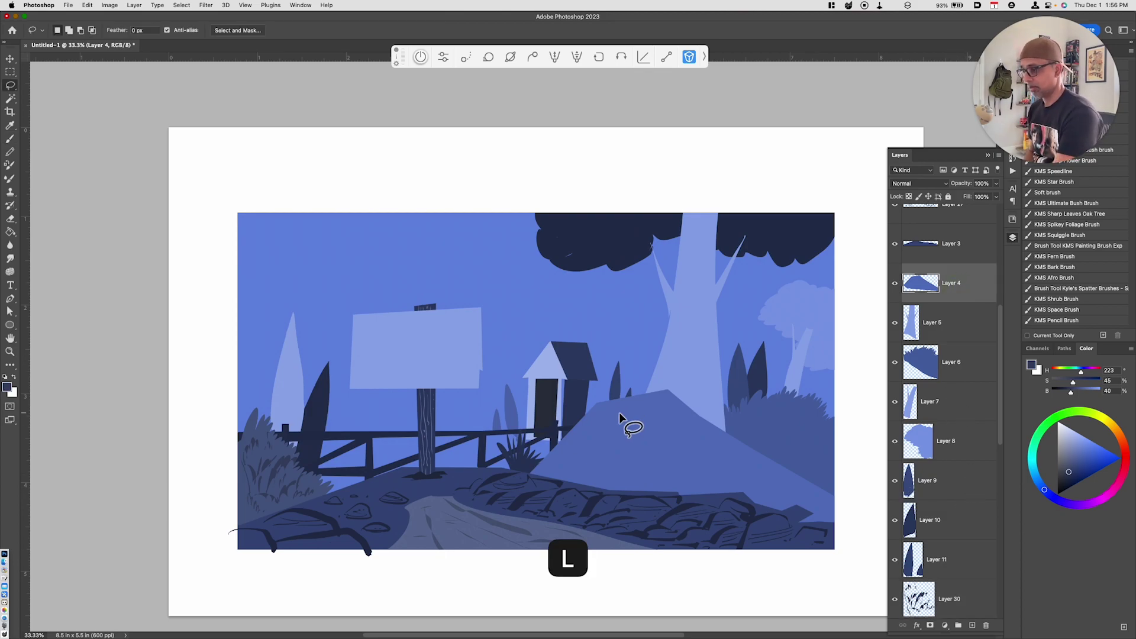
{"action": "mouse_move", "coordinate": [598, 408]}
{"action": "left_mouse_down"}
{"action": "mouse_move", "coordinate": [706, 421]}
{"action": "mouse_move", "coordinate": [595, 416]}
{"action": "mouse_move", "coordinate": [625, 435]}
{"action": "mouse_move", "coordinate": [703, 437]}
{"action": "mouse_move", "coordinate": [563, 430]}
{"action": "mouse_move", "coordinate": [718, 461]}
{"action": "mouse_move", "coordinate": [605, 465]}
{"action": "mouse_move", "coordinate": [539, 451]}
{"action": "mouse_move", "coordinate": [732, 474]}
{"action": "mouse_move", "coordinate": [640, 481]}
{"action": "mouse_move", "coordinate": [531, 460]}
{"action": "mouse_move", "coordinate": [794, 476]}
{"action": "left_mouse_up"}
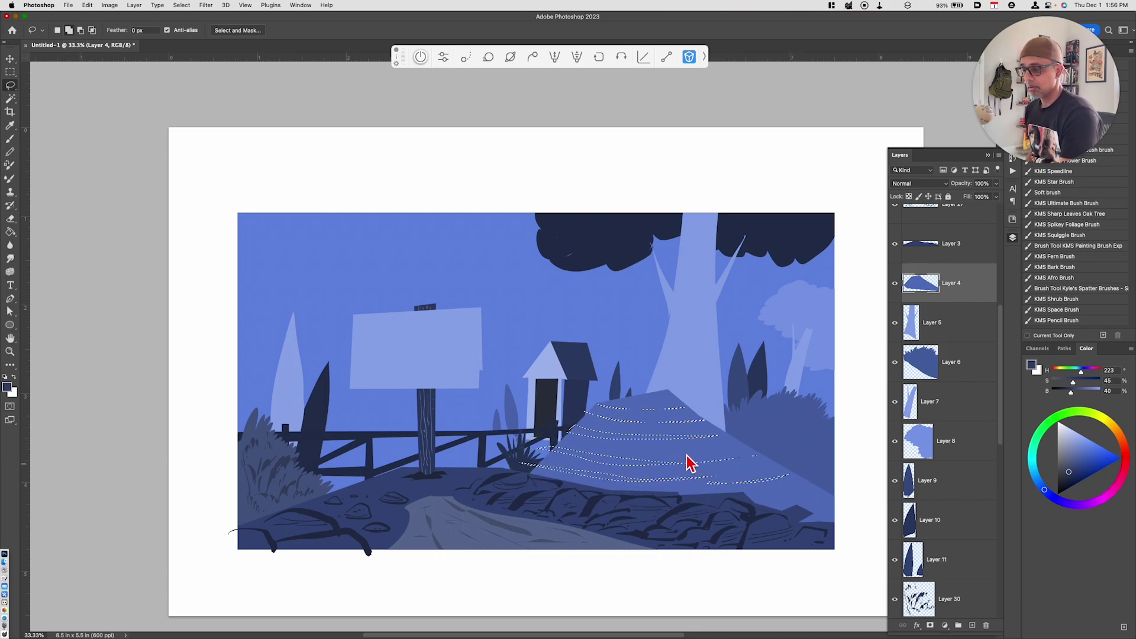
{"action": "left_click_drag", "start_coordinate": [681, 453], "coordinate": [690, 450]}
{"action": "left_click_drag", "start_coordinate": [822, 481], "coordinate": [747, 495]}
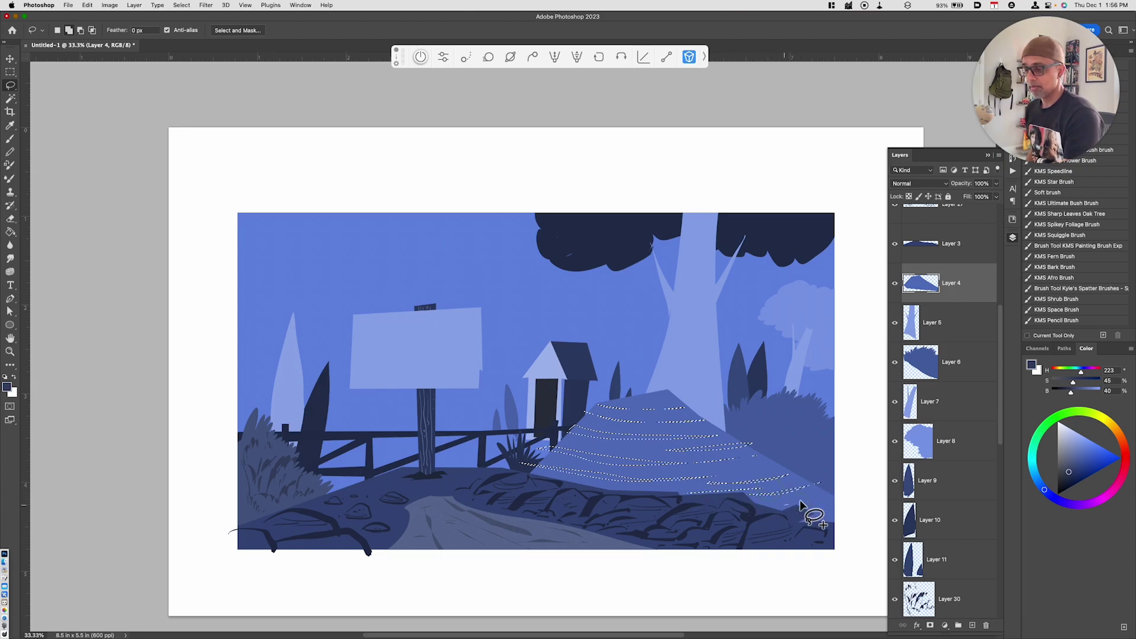
{"action": "key", "text": "super+j"}
{"action": "key", "text": "super+u"}
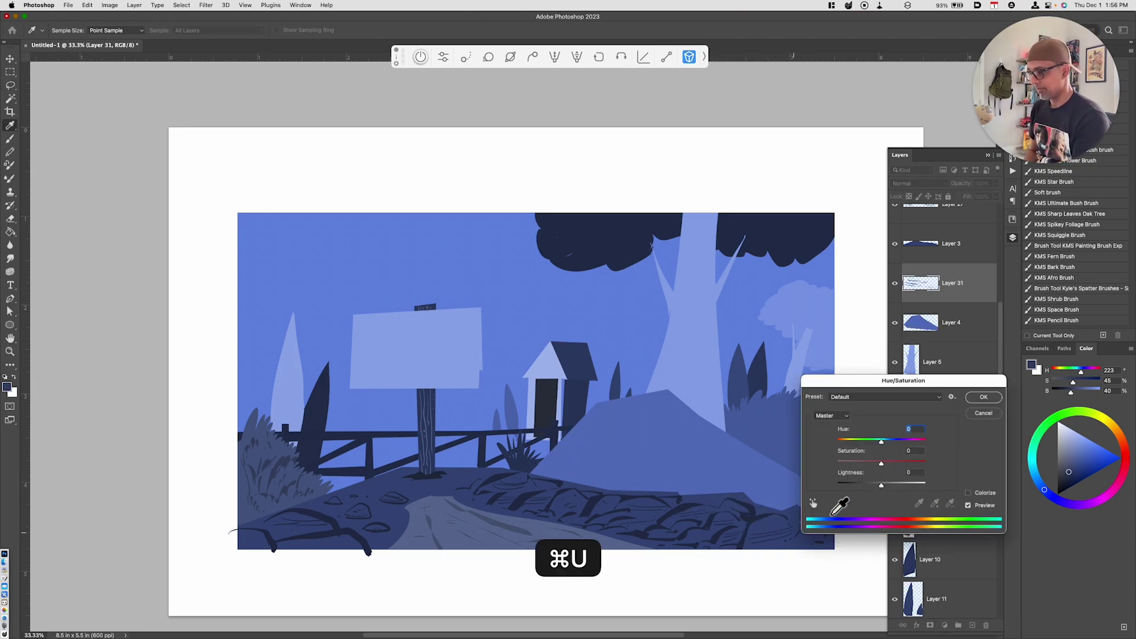
{"action": "left_click_drag", "start_coordinate": [881, 485], "coordinate": [876, 489]}
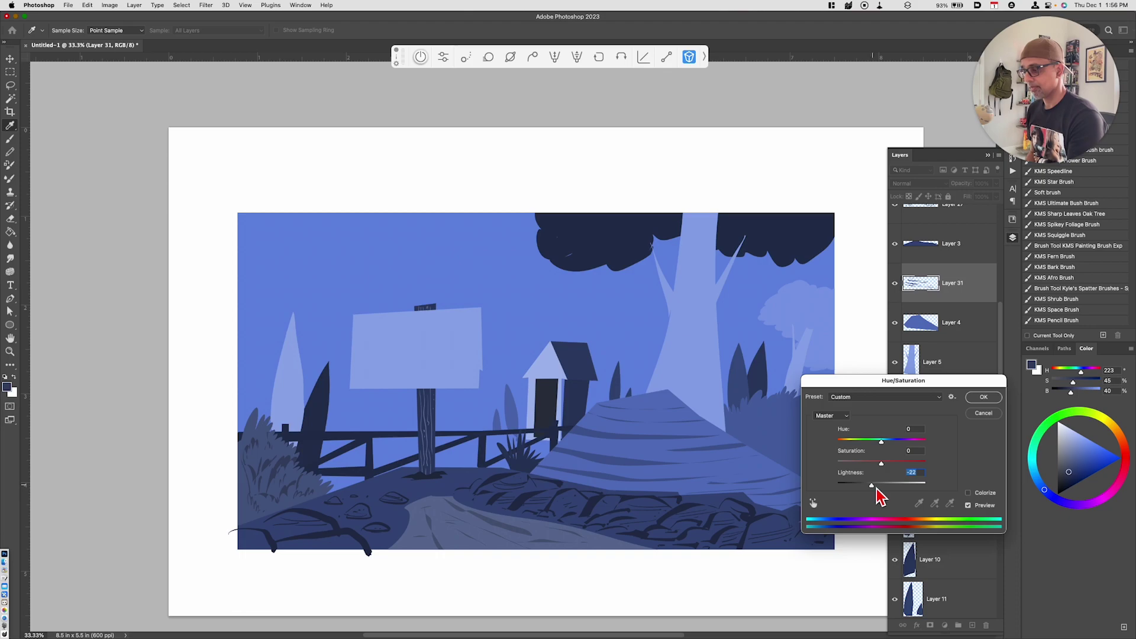
{"action": "left_click", "coordinate": [982, 398]}
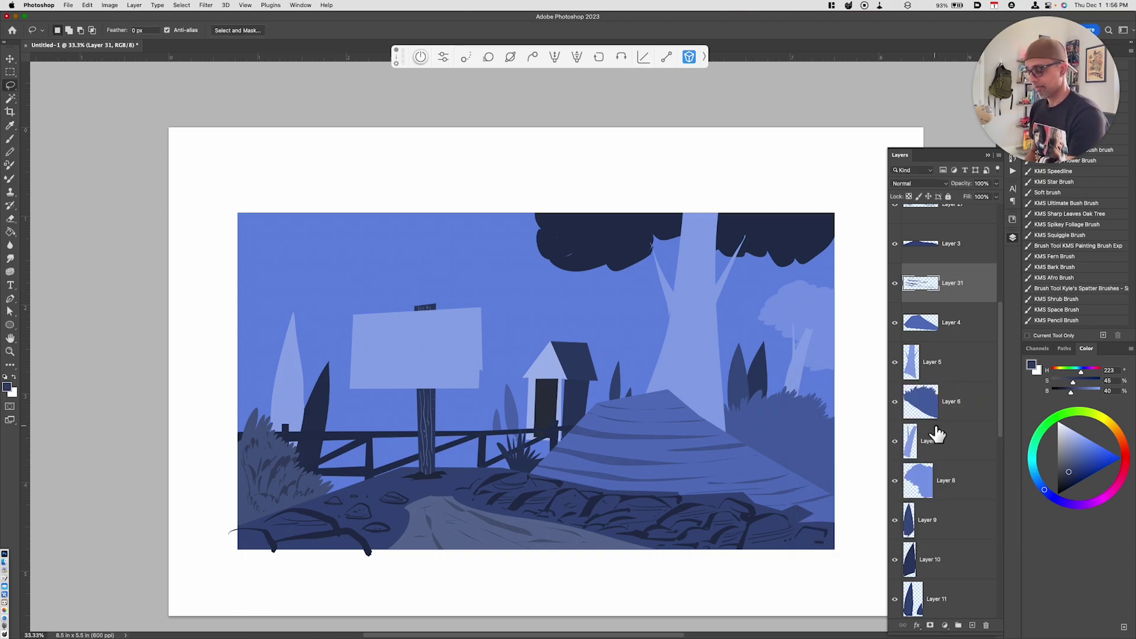
Sample a lighter blue and paint a few small strokes on the ground near the hill.
{"action": "key", "text": "i"}
{"action": "left_click", "coordinate": [702, 448]}
{"action": "key", "text": "b"}
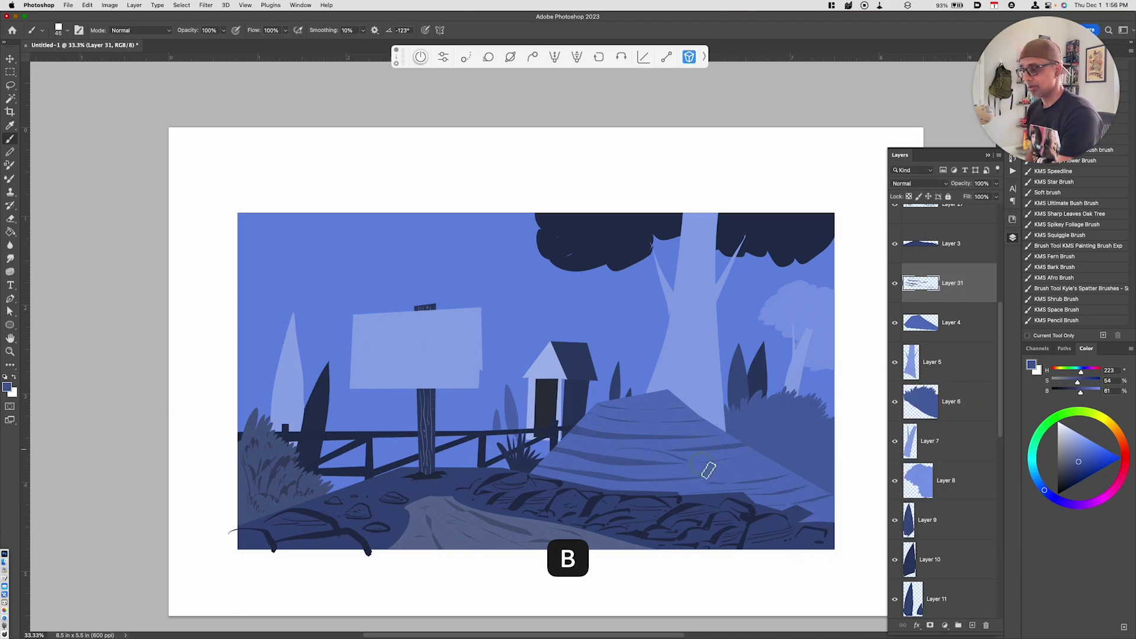
{"action": "key", "text": "super+z"}
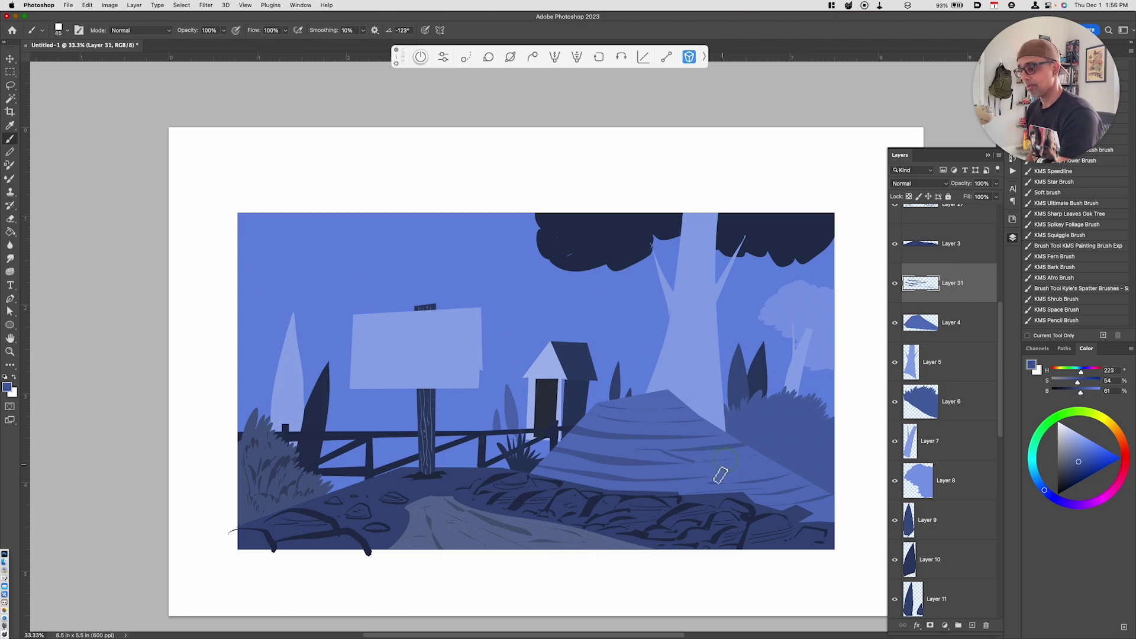
{"action": "left_click_drag", "start_coordinate": [666, 401], "coordinate": [676, 406]}
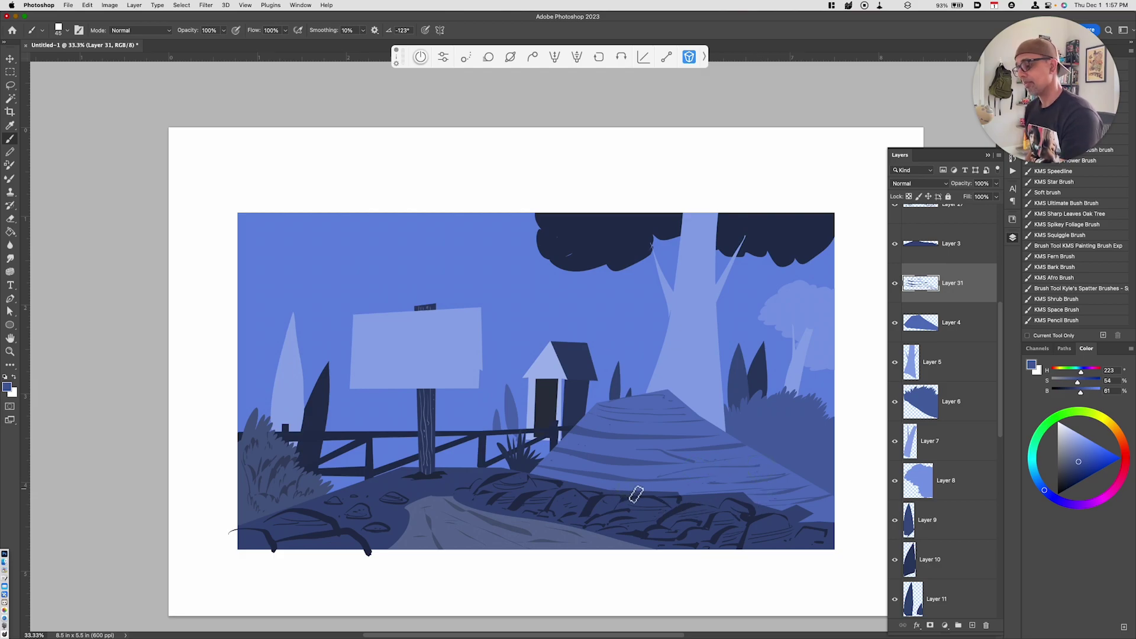
{"action": "left_click_drag", "start_coordinate": [822, 510], "coordinate": [829, 529]}
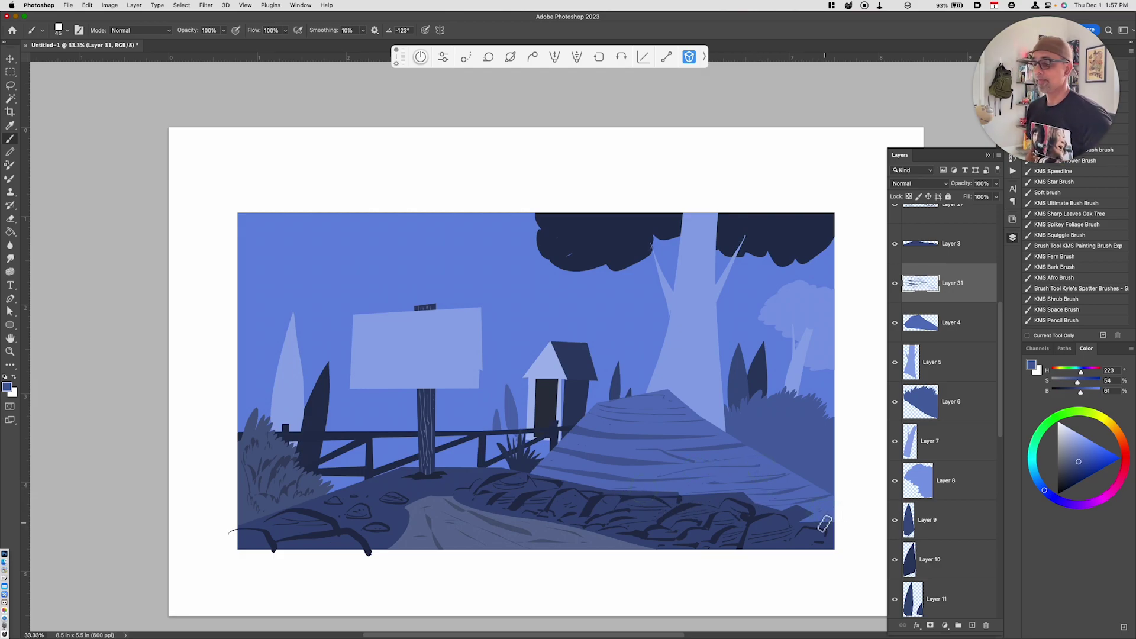
On the right-hand bushes Layer 6, start lassoing a jagged grass shape.
{"action": "left_click", "coordinate": [946, 417]}
{"action": "key", "text": "l"}
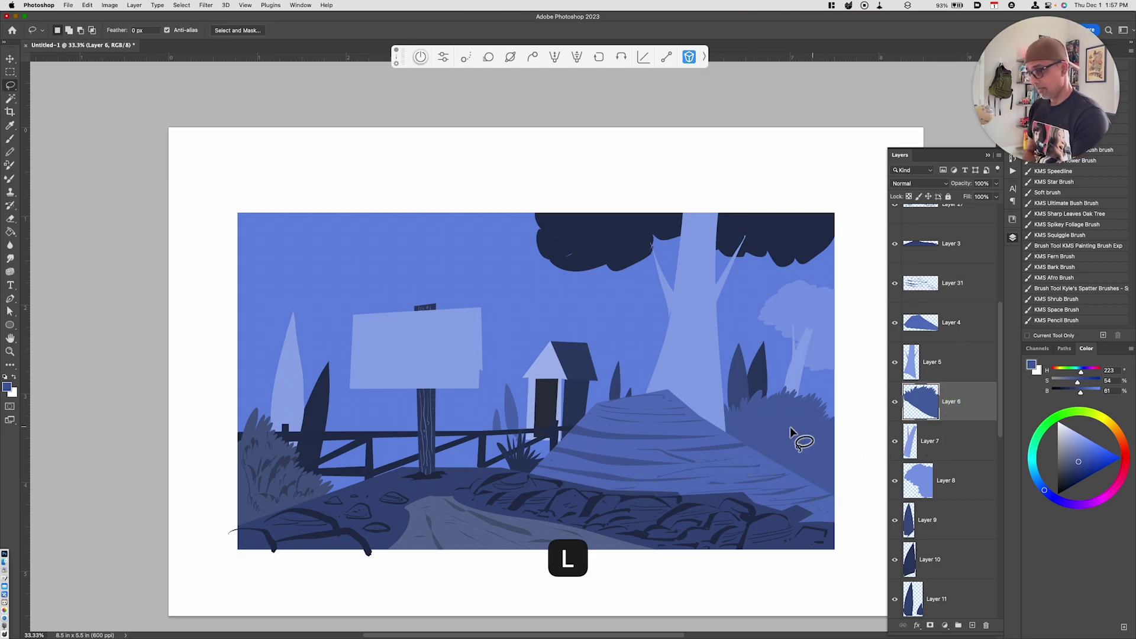
{"action": "mouse_move", "coordinate": [740, 428]}
{"action": "left_mouse_down"}
{"action": "mouse_move", "coordinate": [754, 408]}
{"action": "mouse_move", "coordinate": [740, 436]}
{"action": "mouse_move", "coordinate": [762, 428]}
{"action": "mouse_move", "coordinate": [769, 408]}
{"action": "mouse_move", "coordinate": [763, 439]}
{"action": "mouse_move", "coordinate": [788, 411]}
{"action": "mouse_move", "coordinate": [804, 458]}
{"action": "mouse_move", "coordinate": [810, 435]}
{"action": "mouse_move", "coordinate": [791, 410]}
{"action": "mouse_move", "coordinate": [778, 447]}
{"action": "mouse_move", "coordinate": [785, 465]}
{"action": "mouse_move", "coordinate": [821, 477]}
{"action": "left_mouse_up"}
Copy the grass selection to Layer 32 and lower its lightness.
{"action": "key", "text": "super+j"}
{"action": "key", "text": "super+u"}
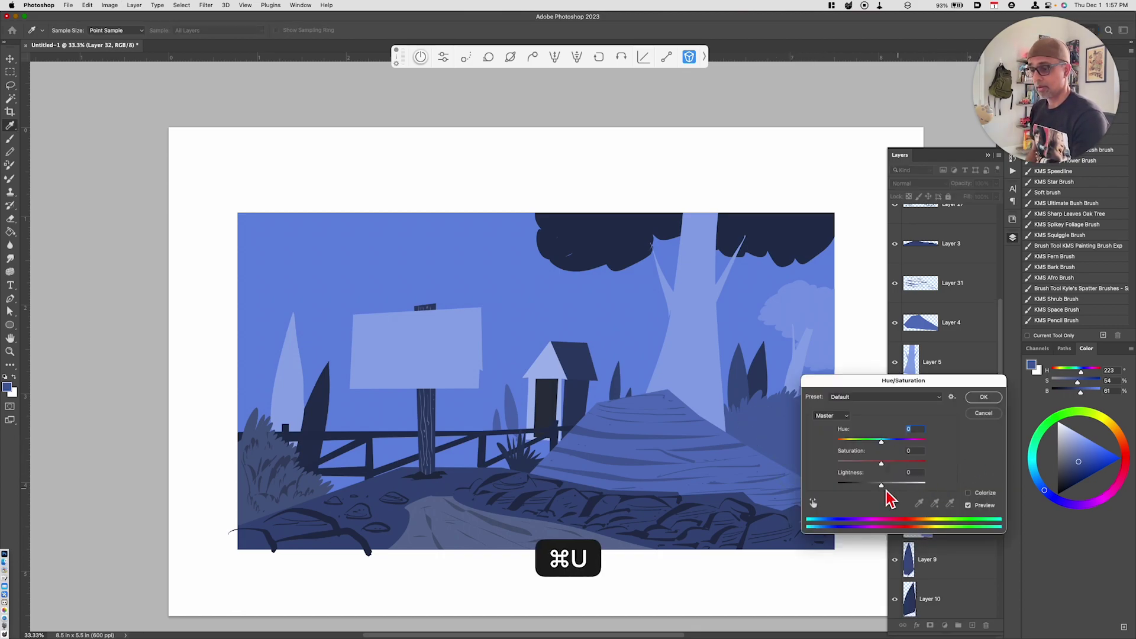
{"action": "left_click_drag", "start_coordinate": [885, 491], "coordinate": [875, 491]}
{"action": "left_click", "coordinate": [983, 396]}
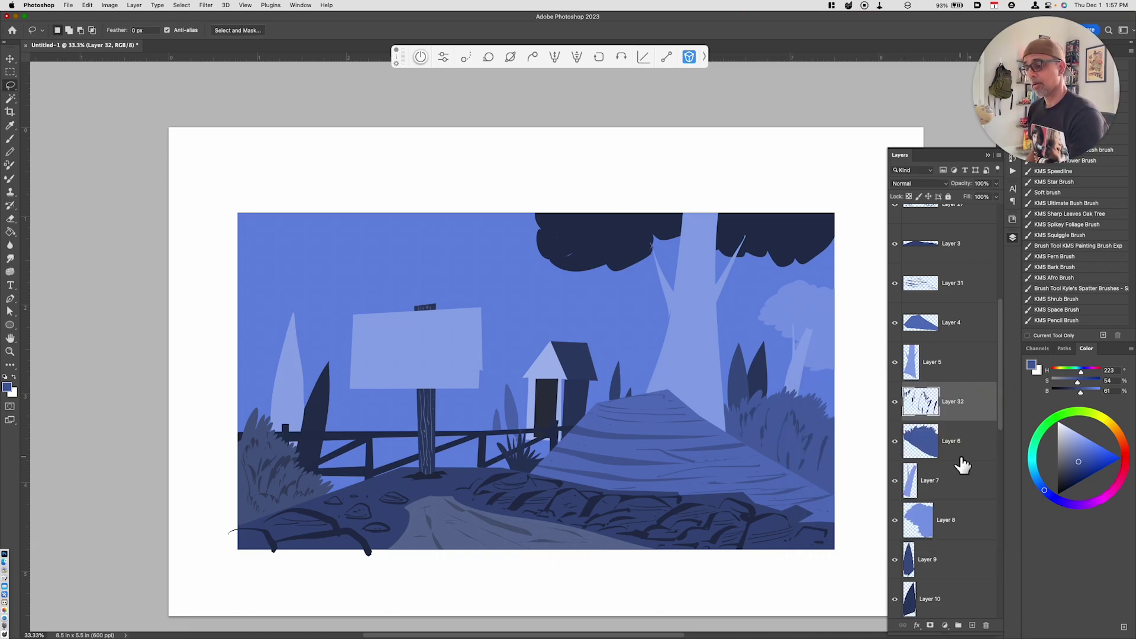
Sample a bush tone and paint grass-blade strokes into the right-hand bushes.
{"action": "key", "text": "i"}
{"action": "left_click", "coordinate": [774, 420]}
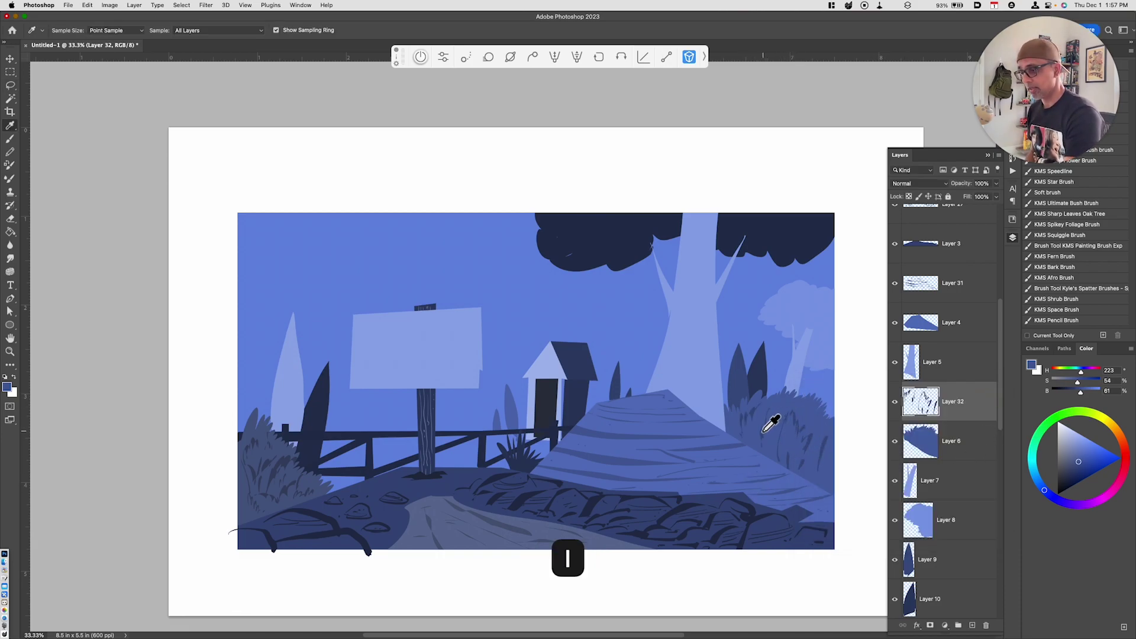
{"action": "key", "text": "b"}
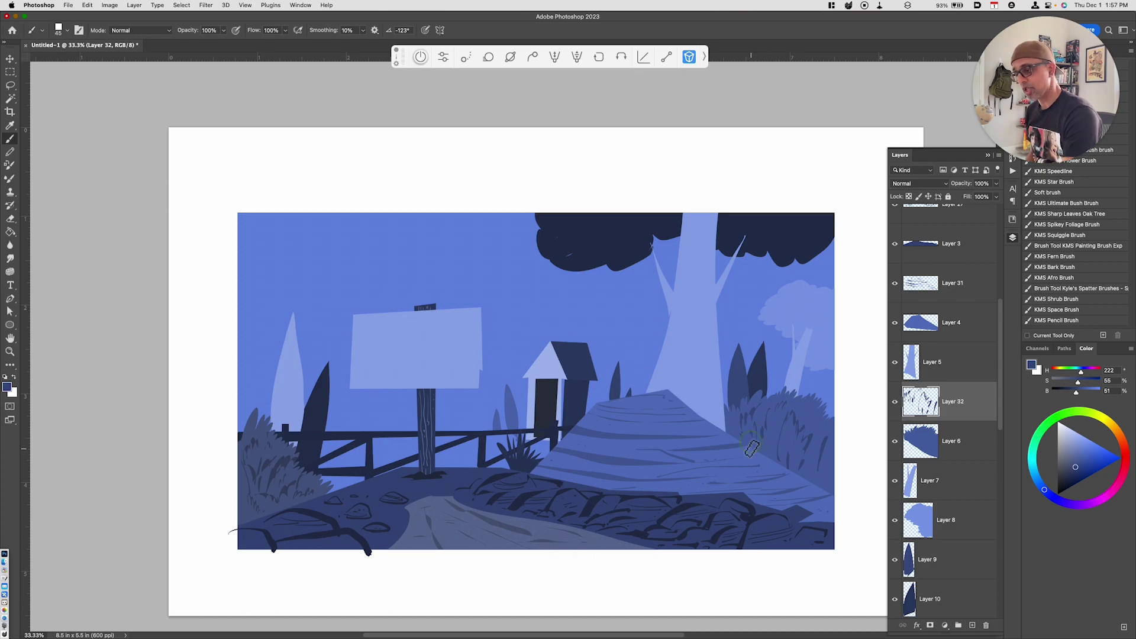
{"action": "left_click_drag", "start_coordinate": [749, 447], "coordinate": [772, 440]}
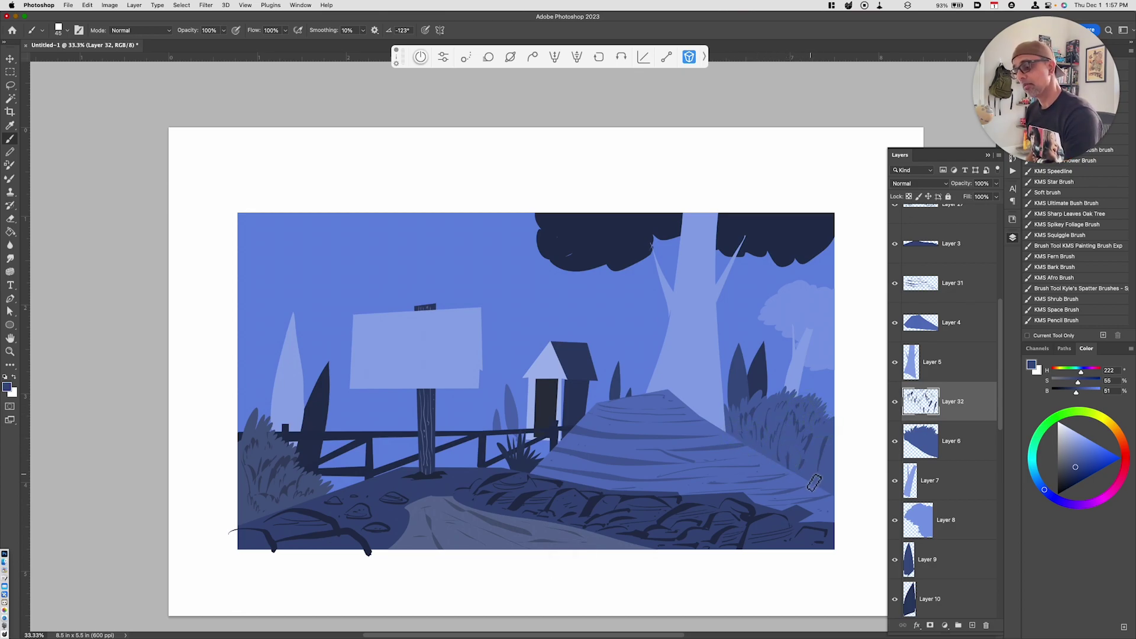
{"action": "left_click_drag", "start_coordinate": [822, 481], "coordinate": [827, 469]}
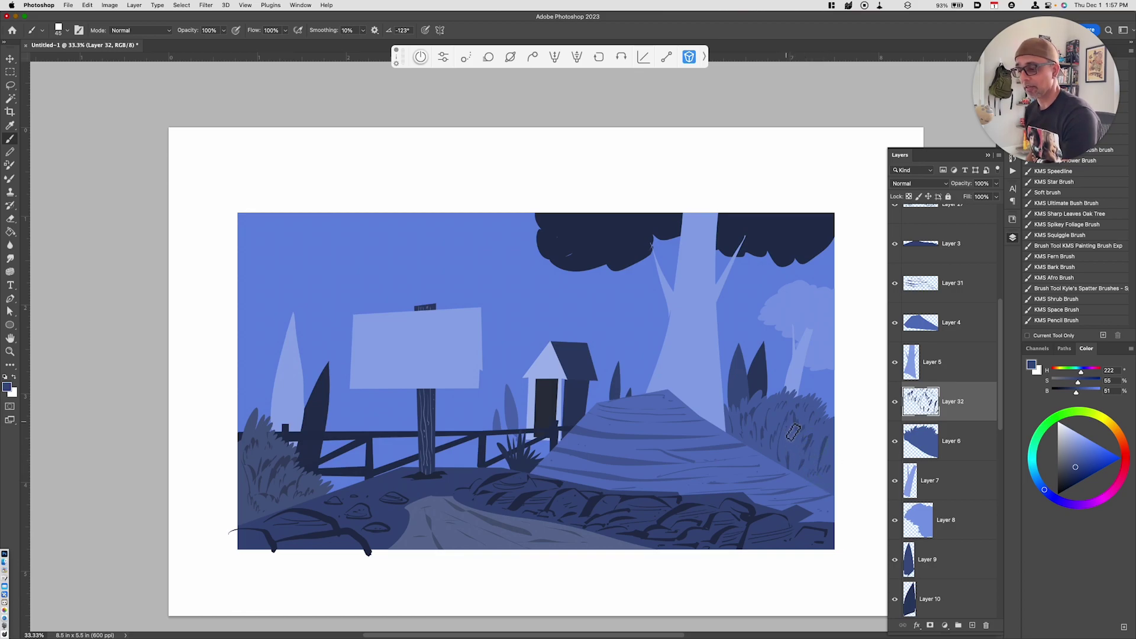
{"action": "mouse_move", "coordinate": [776, 410]}
{"action": "left_mouse_down"}
{"action": "mouse_move", "coordinate": [780, 445]}
{"action": "mouse_move", "coordinate": [808, 412]}
{"action": "mouse_move", "coordinate": [796, 406]}
{"action": "mouse_move", "coordinate": [785, 437]}
{"action": "left_mouse_up"}
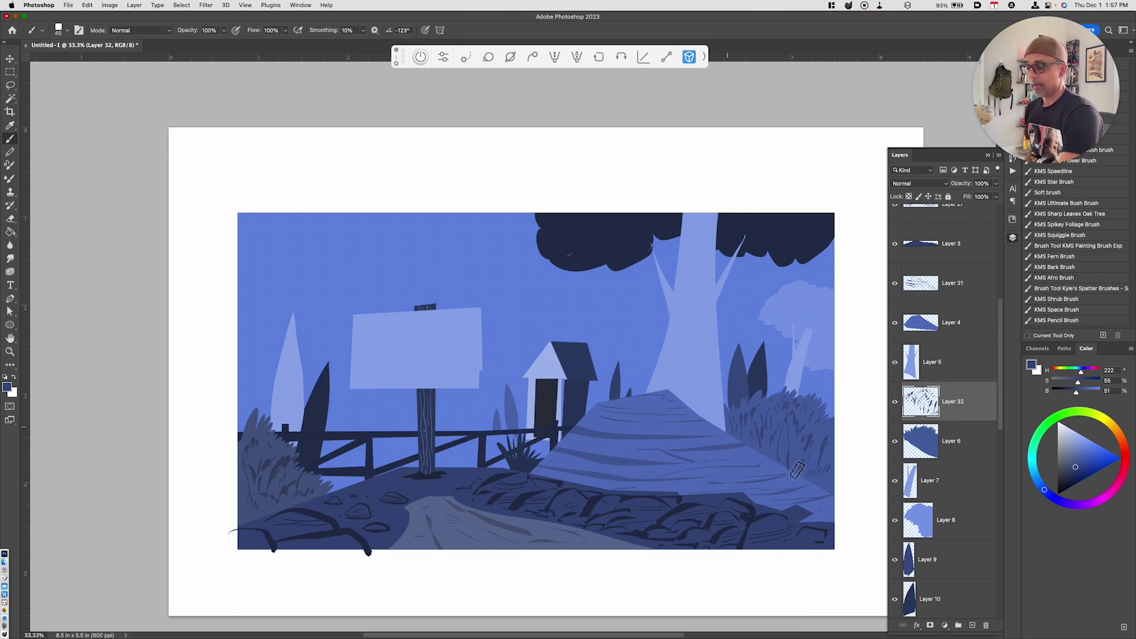
Load the Layer 5 trunk selection and brush thin lighter-blue vertical bark lines on a new layer.
{"action": "left_click", "coordinate": [941, 369]}
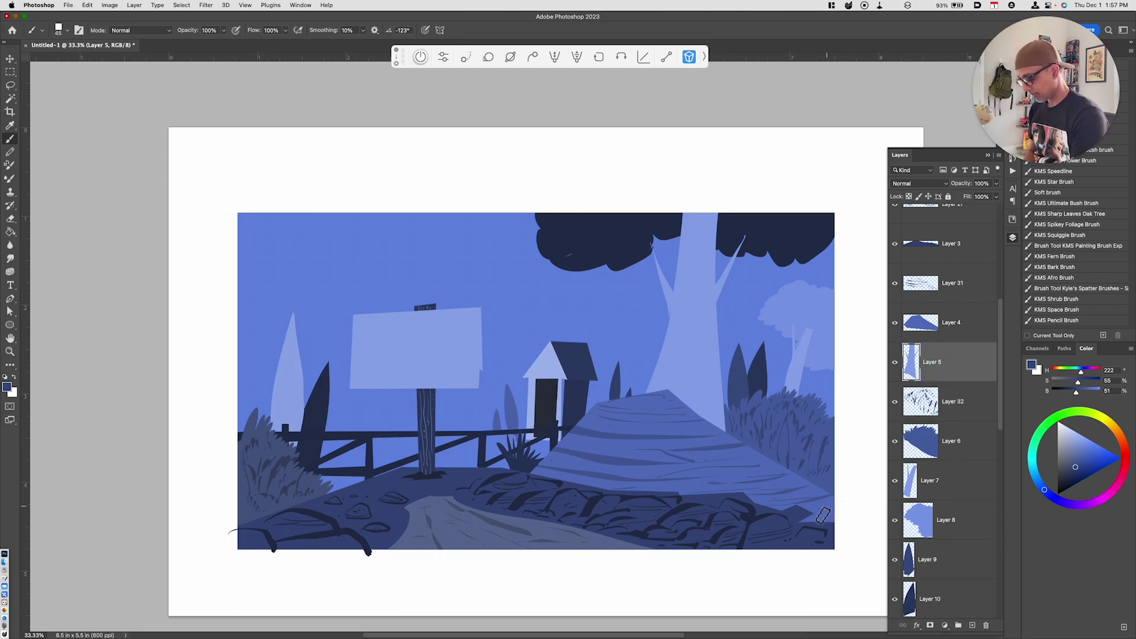
{"action": "left_click", "coordinate": [911, 368], "text": "super"}
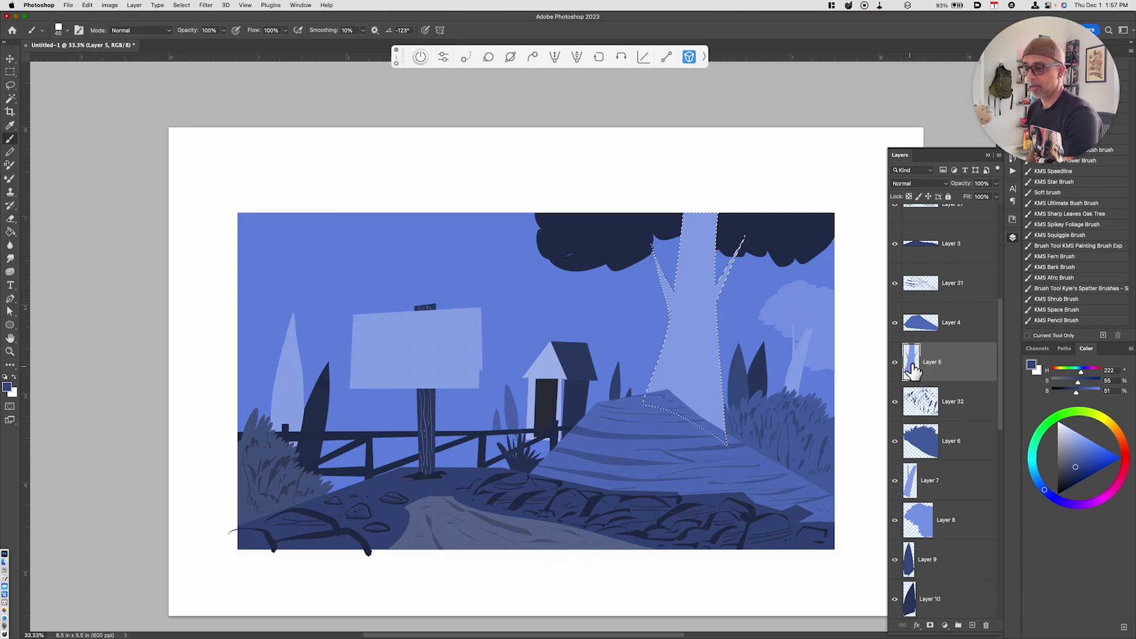
{"action": "key", "text": "alt+shift+super+n"}
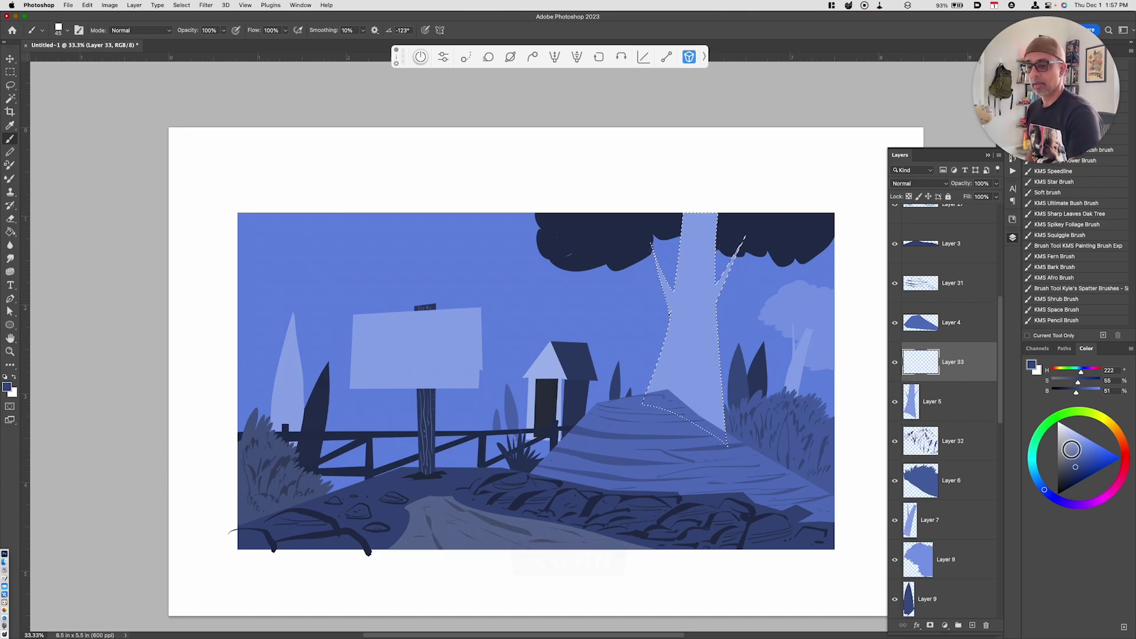
{"action": "left_click", "coordinate": [660, 273], "text": "alt"}
{"action": "key", "text": "b"}
{"action": "left_click_drag", "start_coordinate": [712, 225], "coordinate": [721, 438]}
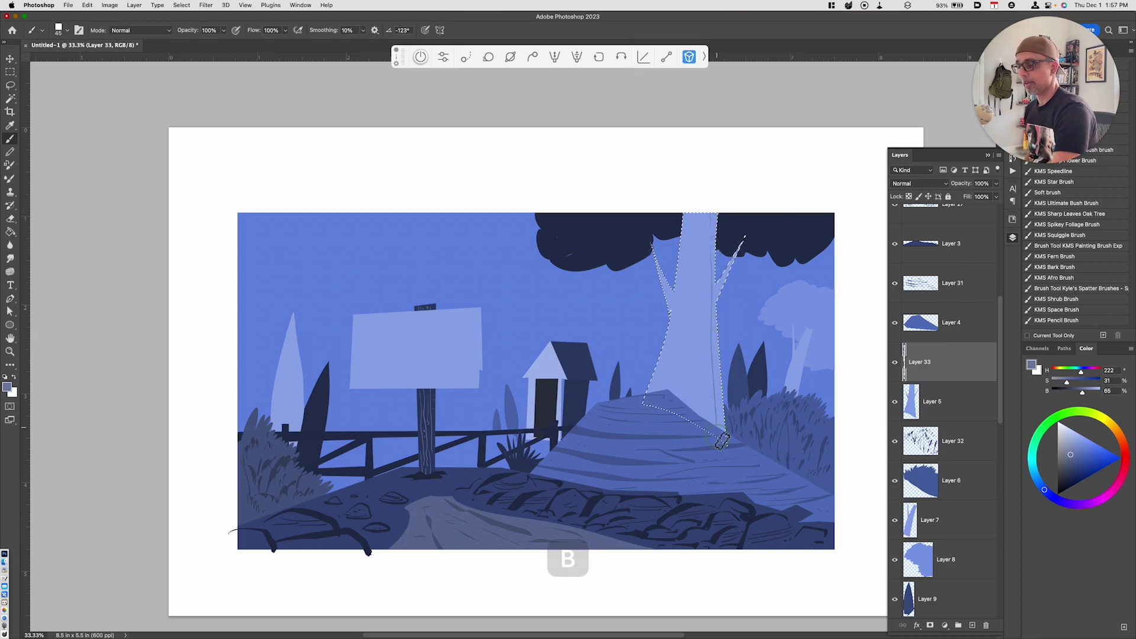
{"action": "left_click_drag", "start_coordinate": [713, 212], "coordinate": [702, 417]}
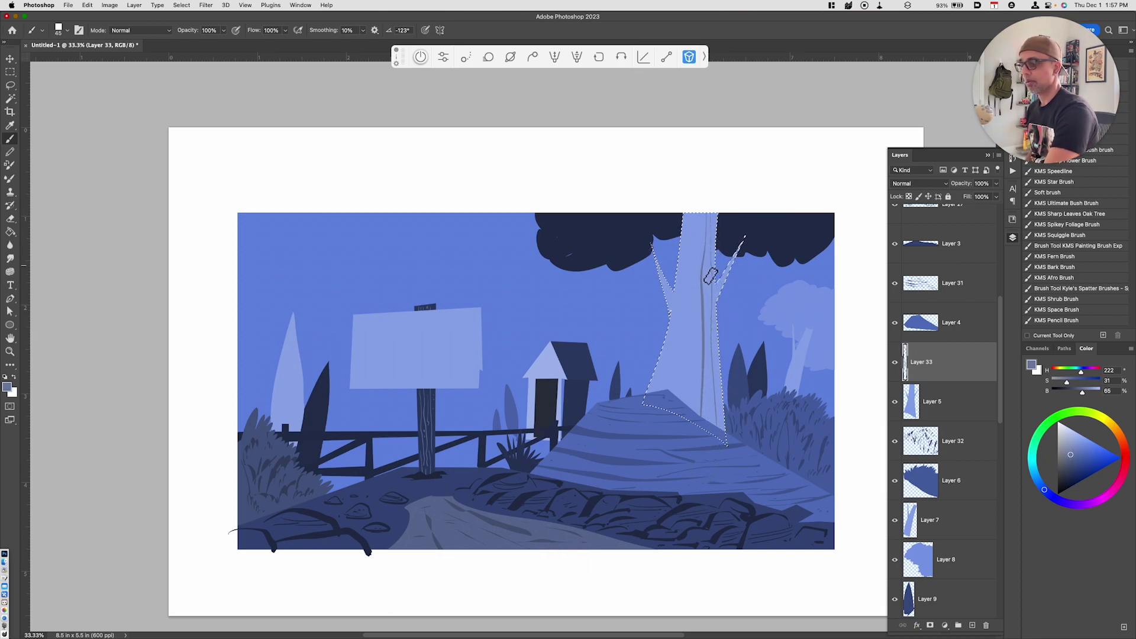
{"action": "mouse_move", "coordinate": [702, 224]}
{"action": "left_mouse_down"}
{"action": "mouse_move", "coordinate": [691, 361]}
{"action": "mouse_move", "coordinate": [681, 388]}
{"action": "mouse_move", "coordinate": [690, 212]}
{"action": "mouse_move", "coordinate": [666, 441]}
{"action": "left_mouse_up"}
{"action": "left_click_drag", "start_coordinate": [653, 252], "coordinate": [676, 316]}
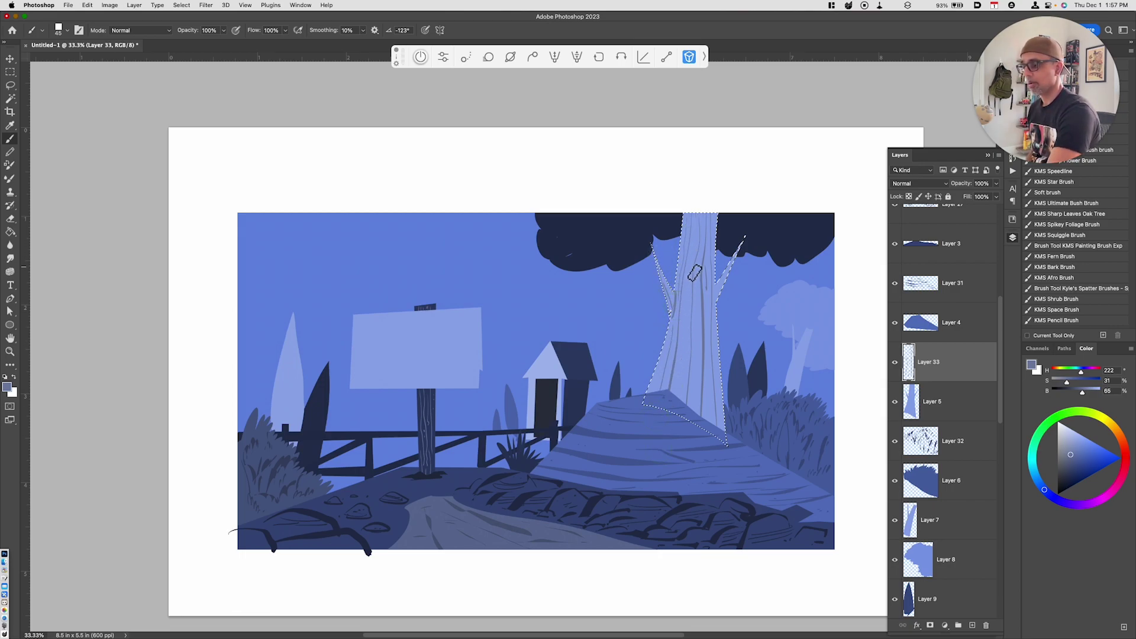
{"action": "left_click_drag", "start_coordinate": [731, 282], "coordinate": [717, 318]}
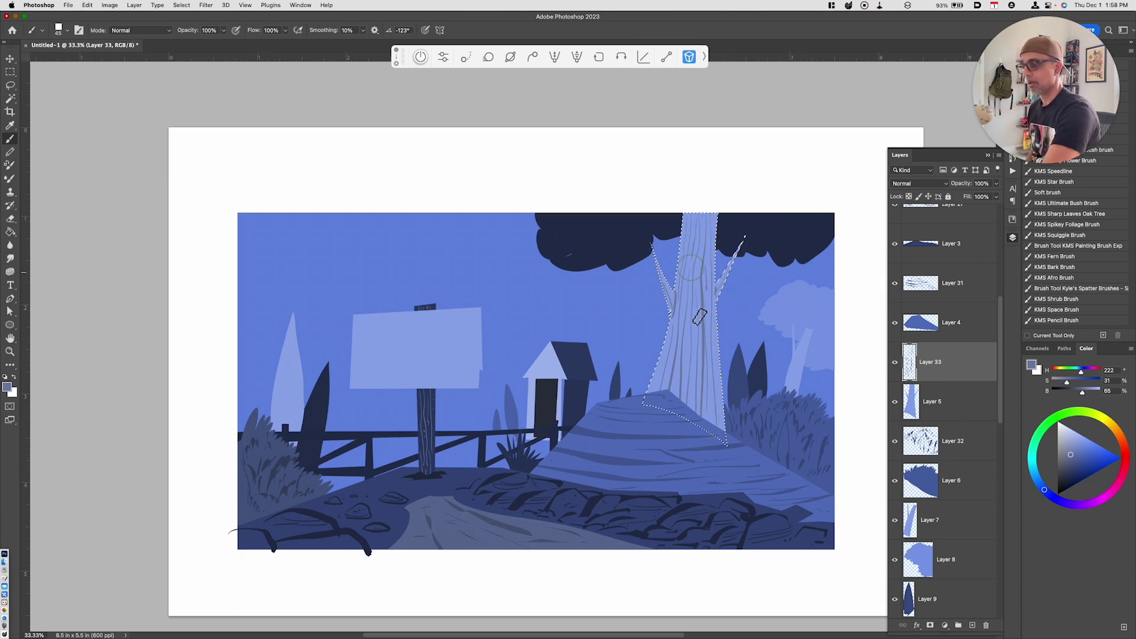
{"action": "key", "text": "super+d"}
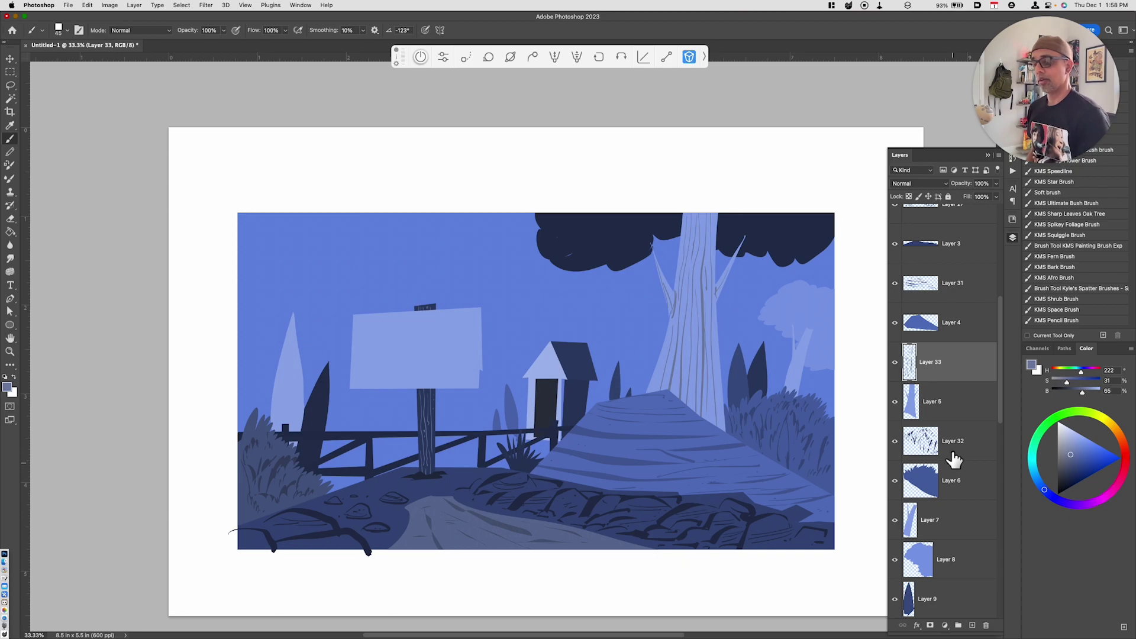
Load the Layer 7 trunk shape and paint pale blue bark streaks, undoing missed strokes.
{"action": "key", "text": "super"}
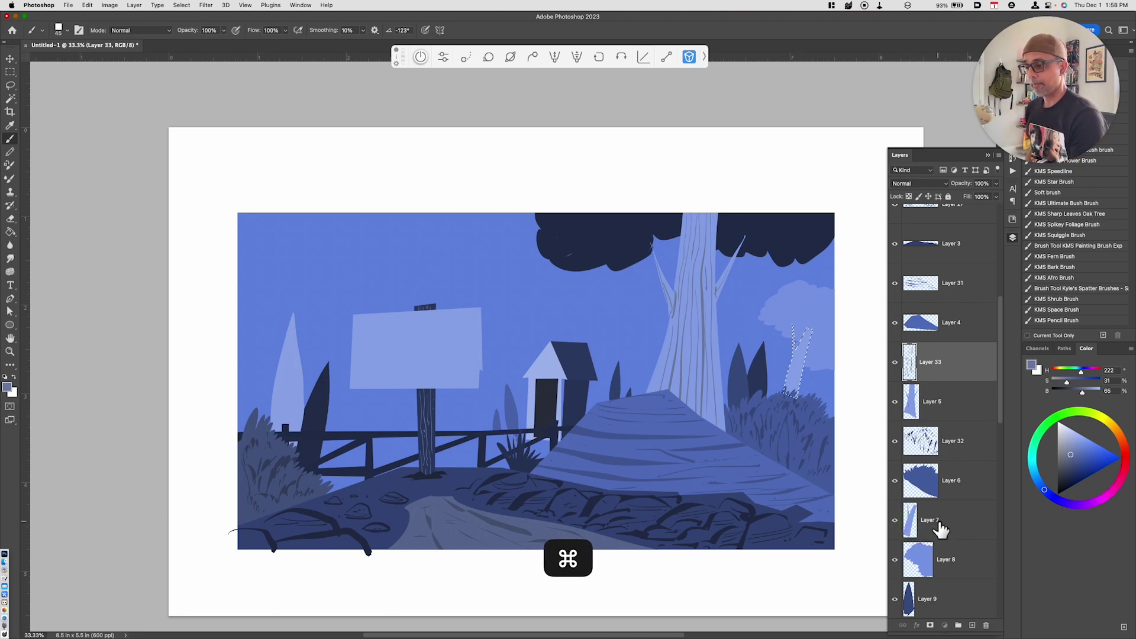
{"action": "left_click", "coordinate": [914, 522], "text": "super"}
{"action": "left_click_drag", "start_coordinate": [1070, 460], "coordinate": [1068, 439]}
{"action": "key", "text": "b"}
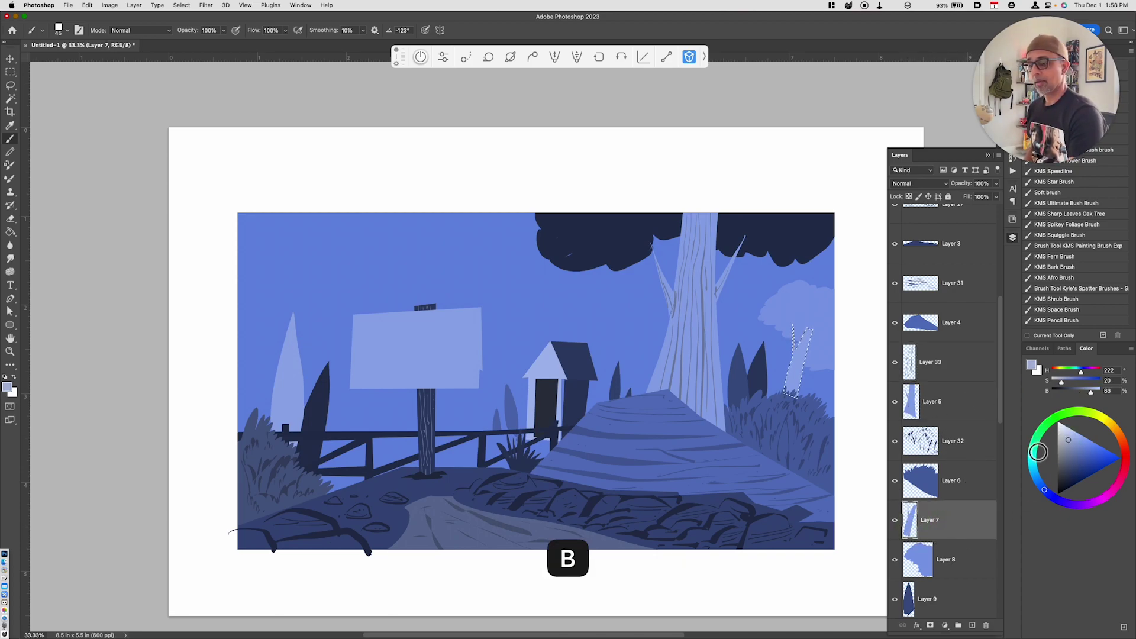
{"action": "key", "text": "super+z"}
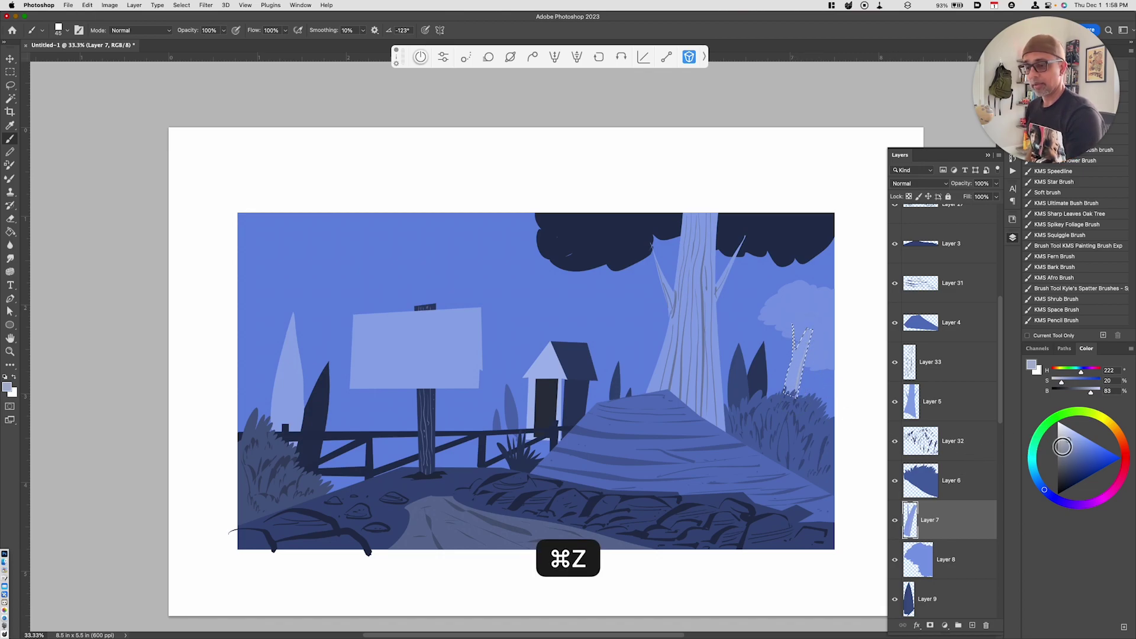
{"action": "left_click", "coordinate": [1065, 449]}
{"action": "left_click_drag", "start_coordinate": [1065, 449], "coordinate": [1064, 448]}
{"action": "key", "text": "super+z"}
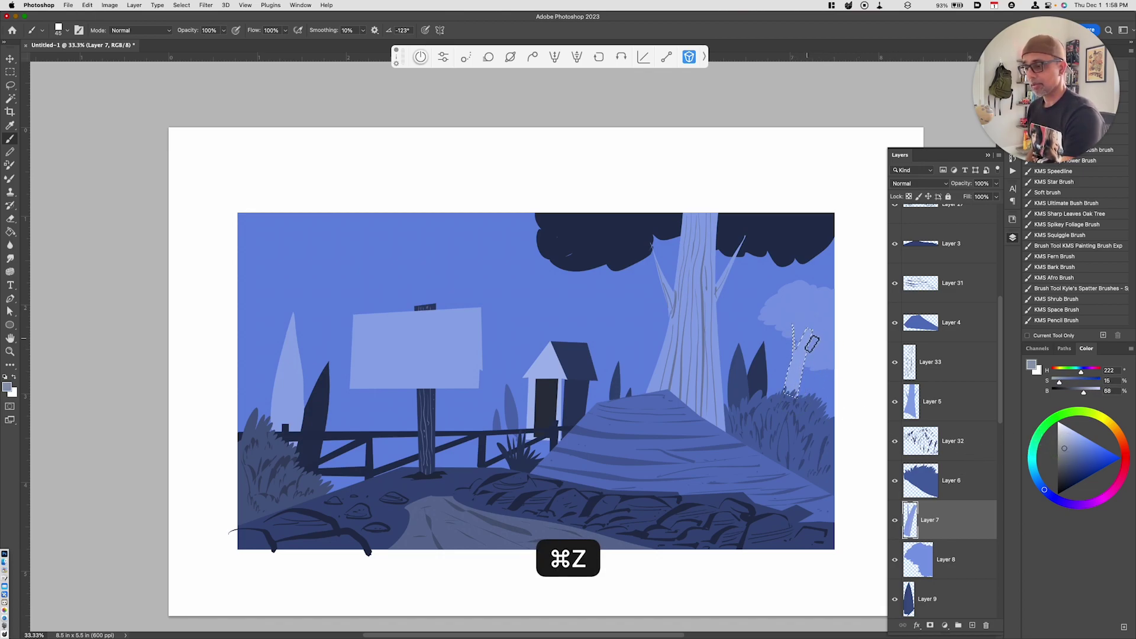
{"action": "key", "text": "super+z"}
{"action": "left_click_drag", "start_coordinate": [1059, 455], "coordinate": [1077, 461]}
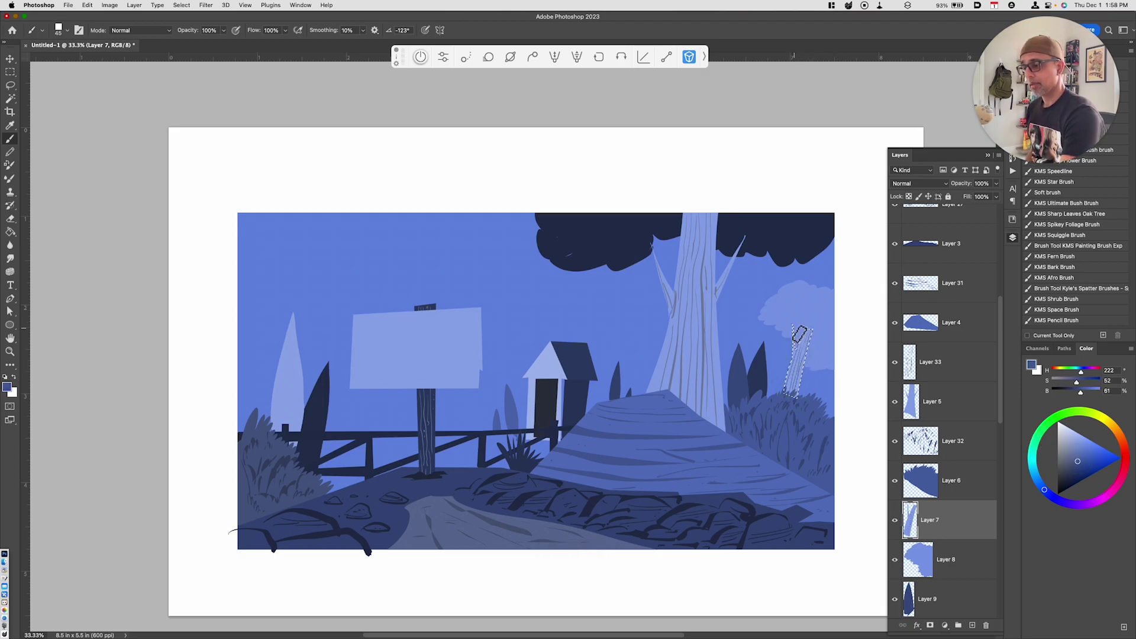
{"action": "key", "text": "super+d"}
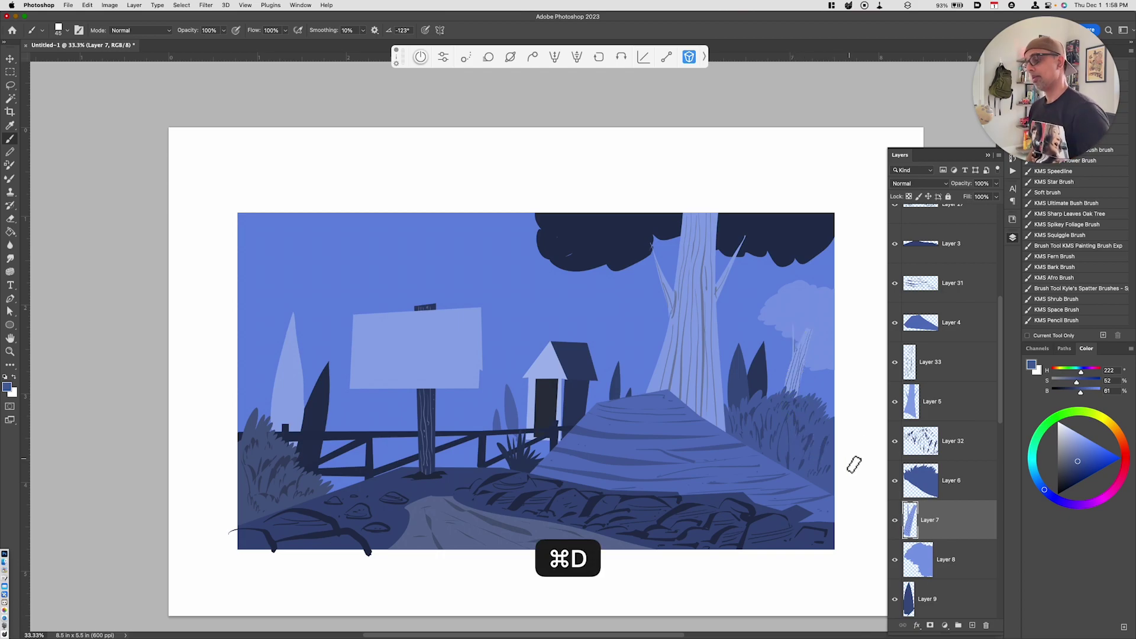
Lasso part of the small tree's foliage on Layer 8, copy it and darken it.
{"action": "left_click", "coordinate": [941, 562]}
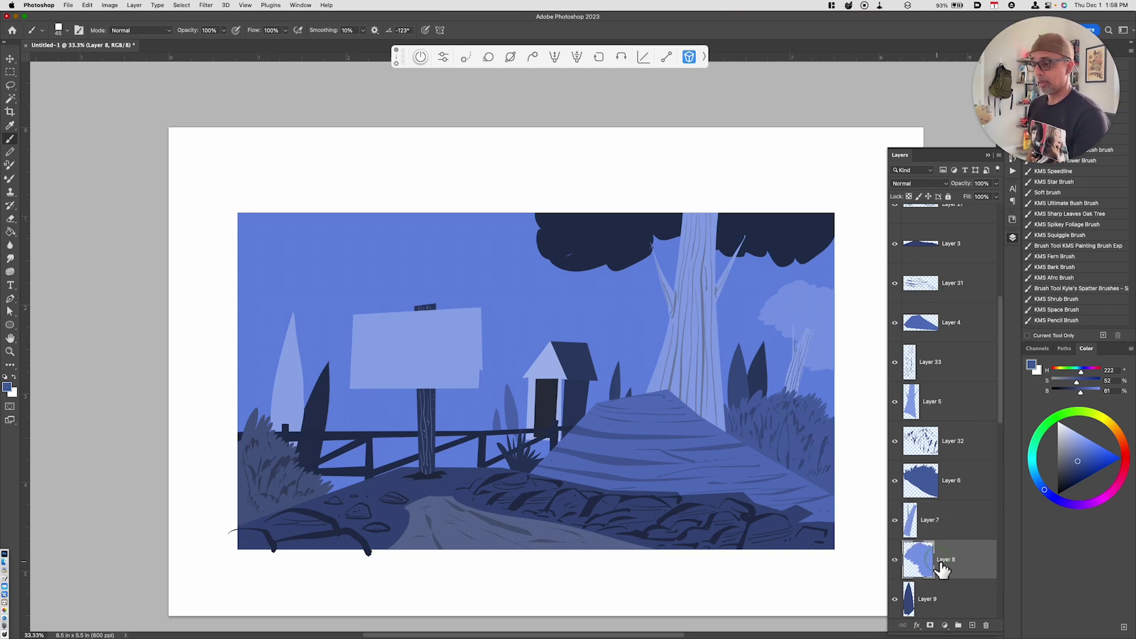
{"action": "key", "text": "l"}
{"action": "mouse_move", "coordinate": [775, 317]}
{"action": "left_mouse_down"}
{"action": "mouse_move", "coordinate": [833, 349]}
{"action": "mouse_move", "coordinate": [811, 346]}
{"action": "mouse_move", "coordinate": [828, 360]}
{"action": "mouse_move", "coordinate": [816, 324]}
{"action": "mouse_move", "coordinate": [877, 338]}
{"action": "left_mouse_up"}
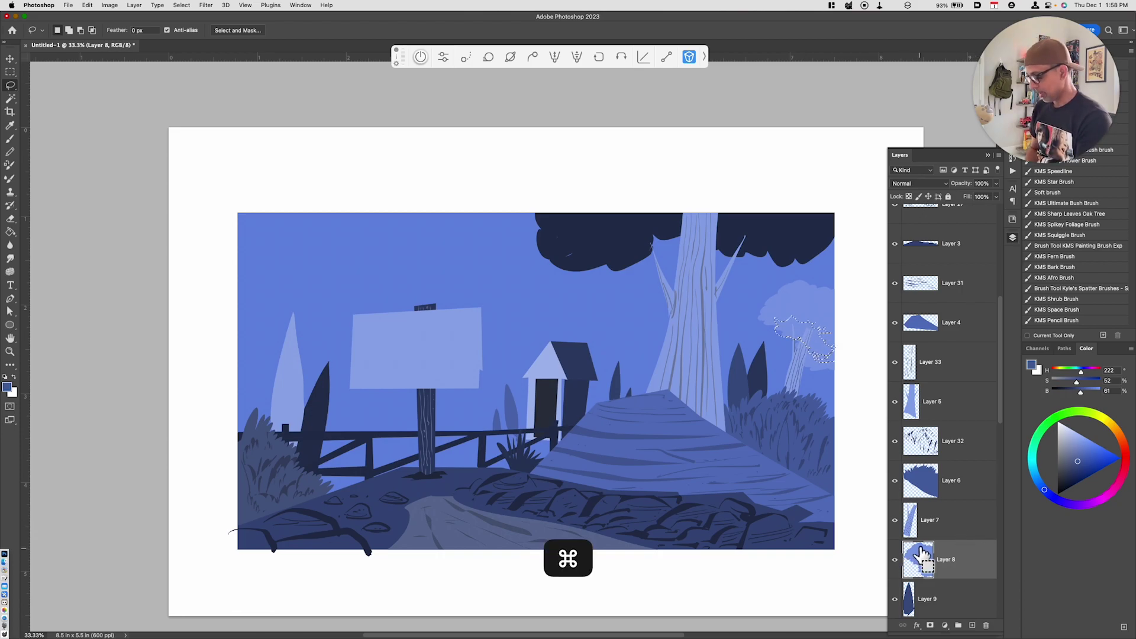
{"action": "key", "text": "super+j"}
{"action": "key", "text": "super+u"}
{"action": "left_click_drag", "start_coordinate": [882, 488], "coordinate": [871, 489]}
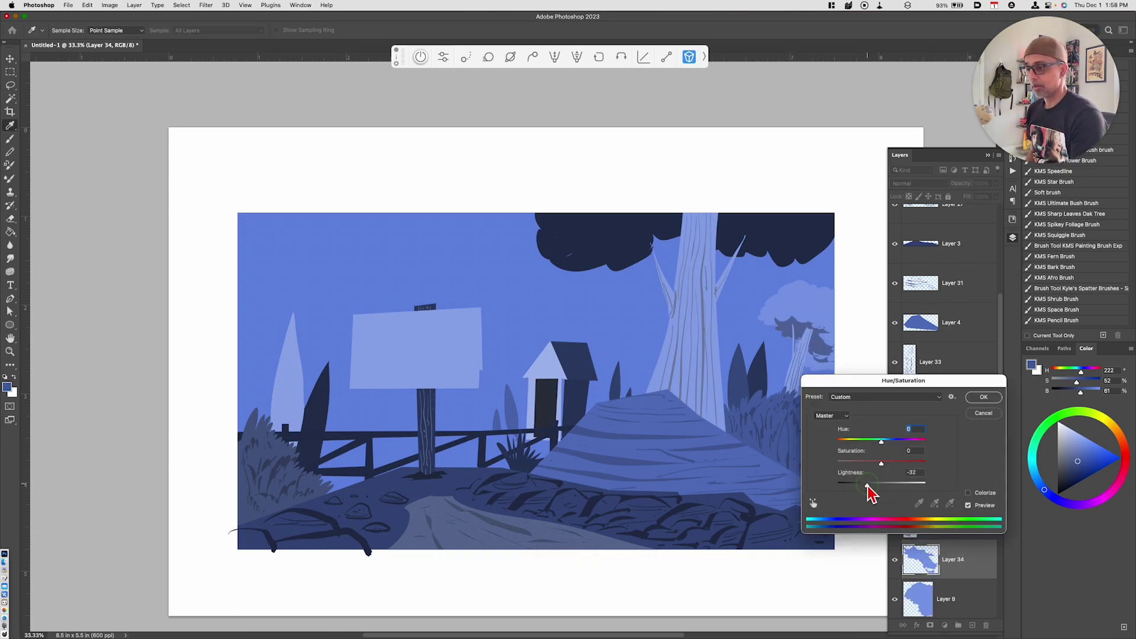
{"action": "left_click", "coordinate": [982, 399]}
Brush darker shading into the small right-hand tree's crown.
{"action": "key", "text": "b"}
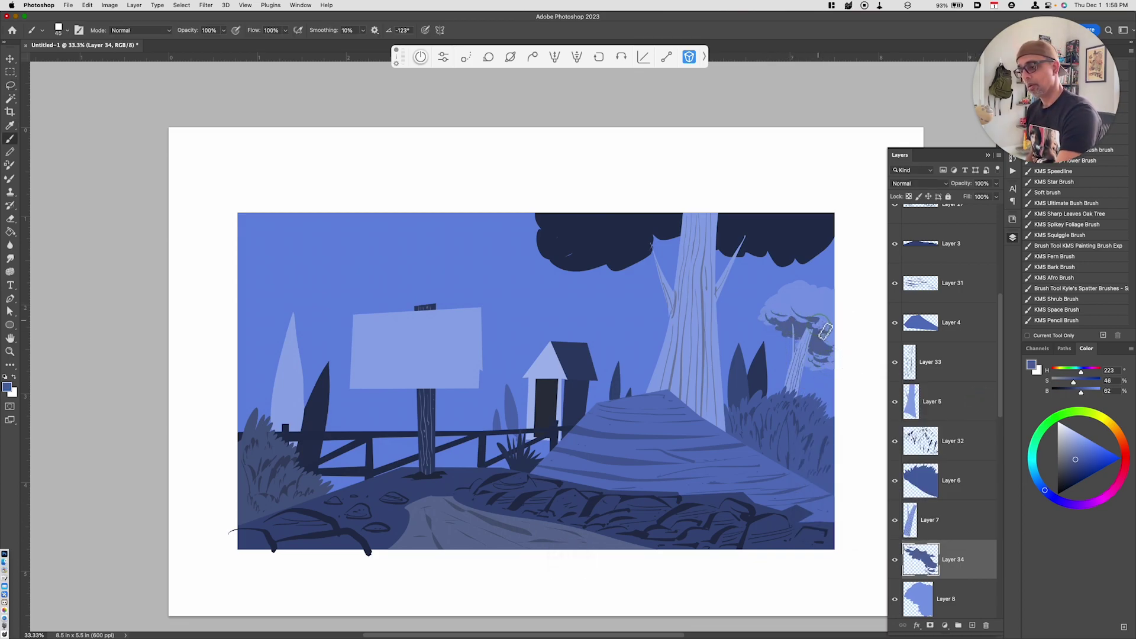
{"action": "left_click_drag", "start_coordinate": [825, 331], "coordinate": [800, 299]}
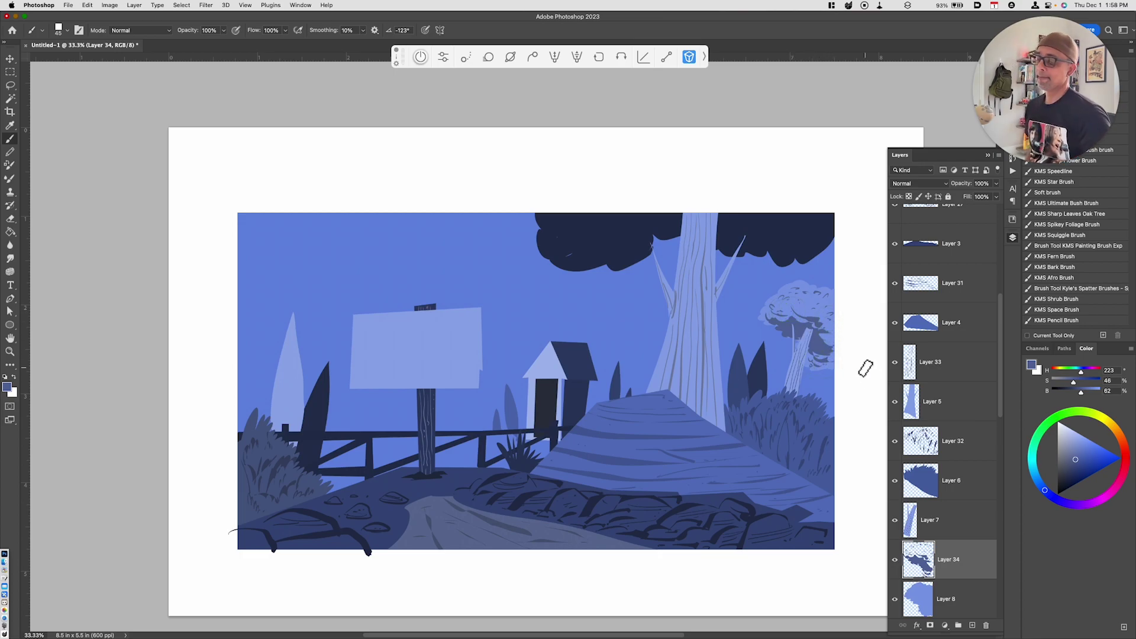
{"action": "key", "text": "super+u"}
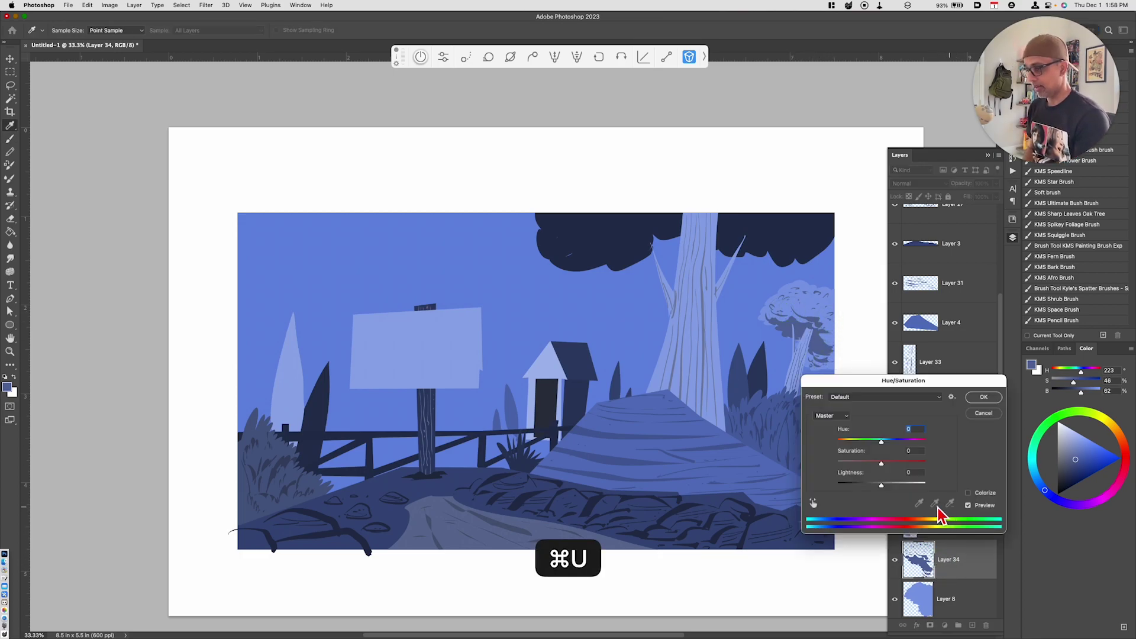
{"action": "left_click", "coordinate": [994, 413]}
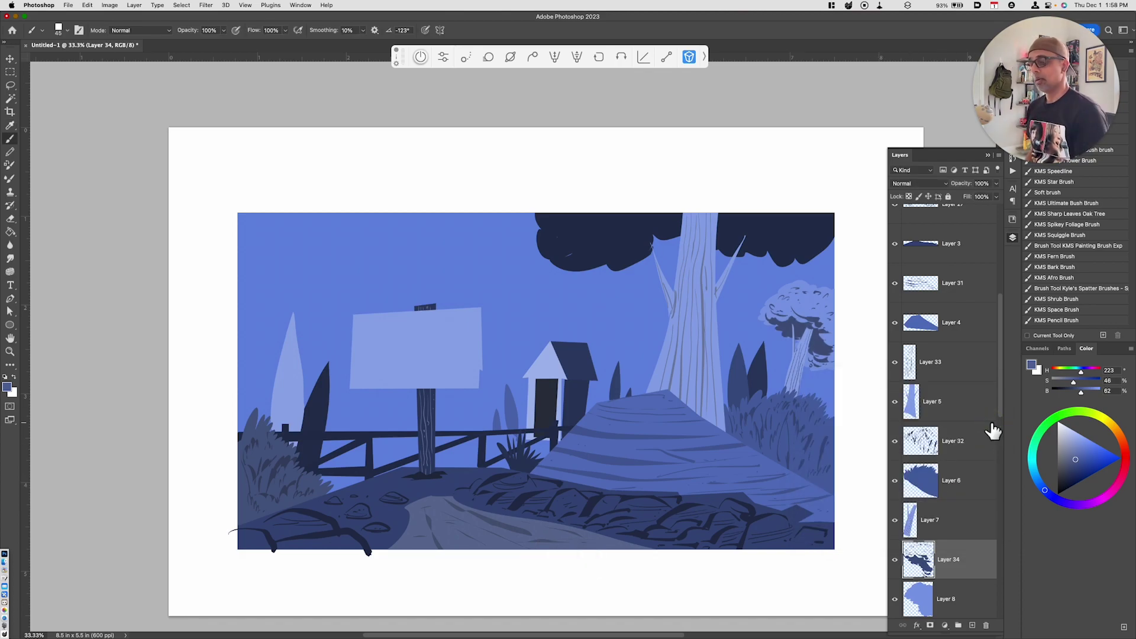
Make canopy Layer 18 active and lasso three sections of the leaf canopy.
{"action": "key", "text": "v"}
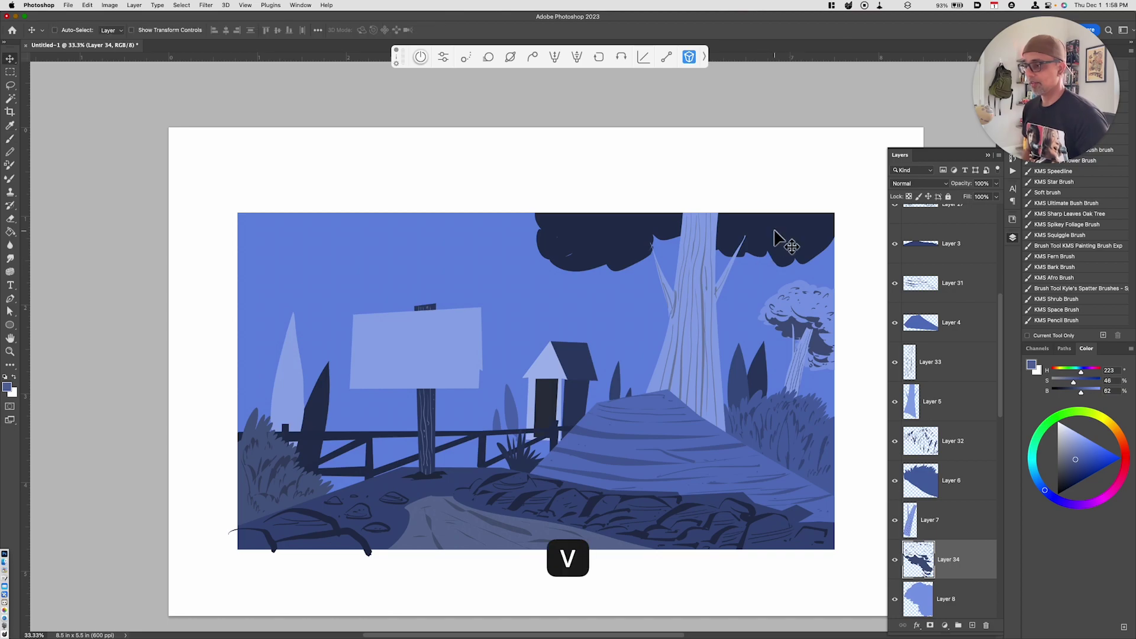
{"action": "right_click", "coordinate": [778, 236]}
{"action": "left_click", "coordinate": [792, 236]}
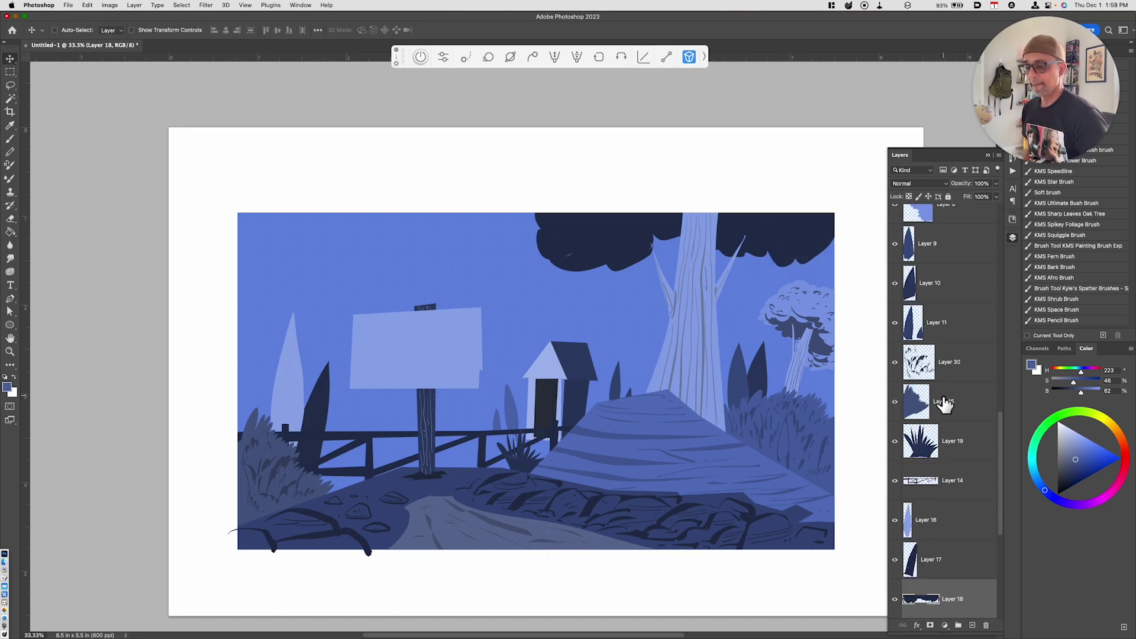
{"action": "key", "text": "l"}
{"action": "mouse_move", "coordinate": [747, 234]}
{"action": "left_mouse_down"}
{"action": "mouse_move", "coordinate": [735, 241]}
{"action": "mouse_move", "coordinate": [786, 228]}
{"action": "mouse_move", "coordinate": [773, 208]}
{"action": "mouse_move", "coordinate": [719, 236]}
{"action": "mouse_move", "coordinate": [622, 241]}
{"action": "mouse_move", "coordinate": [615, 213]}
{"action": "mouse_move", "coordinate": [686, 220]}
{"action": "left_mouse_up"}
{"action": "mouse_move", "coordinate": [587, 243]}
{"action": "left_mouse_down"}
{"action": "mouse_move", "coordinate": [571, 237]}
{"action": "mouse_move", "coordinate": [657, 233]}
{"action": "left_mouse_up"}
{"action": "mouse_move", "coordinate": [775, 228]}
{"action": "left_mouse_down"}
{"action": "mouse_move", "coordinate": [795, 232]}
{"action": "mouse_move", "coordinate": [775, 240]}
{"action": "mouse_move", "coordinate": [828, 216]}
{"action": "left_mouse_up"}
Copy the canopy sections to a new layer and darken them to Lightness -36.
{"action": "key", "text": "super+j"}
{"action": "key", "text": "super+u"}
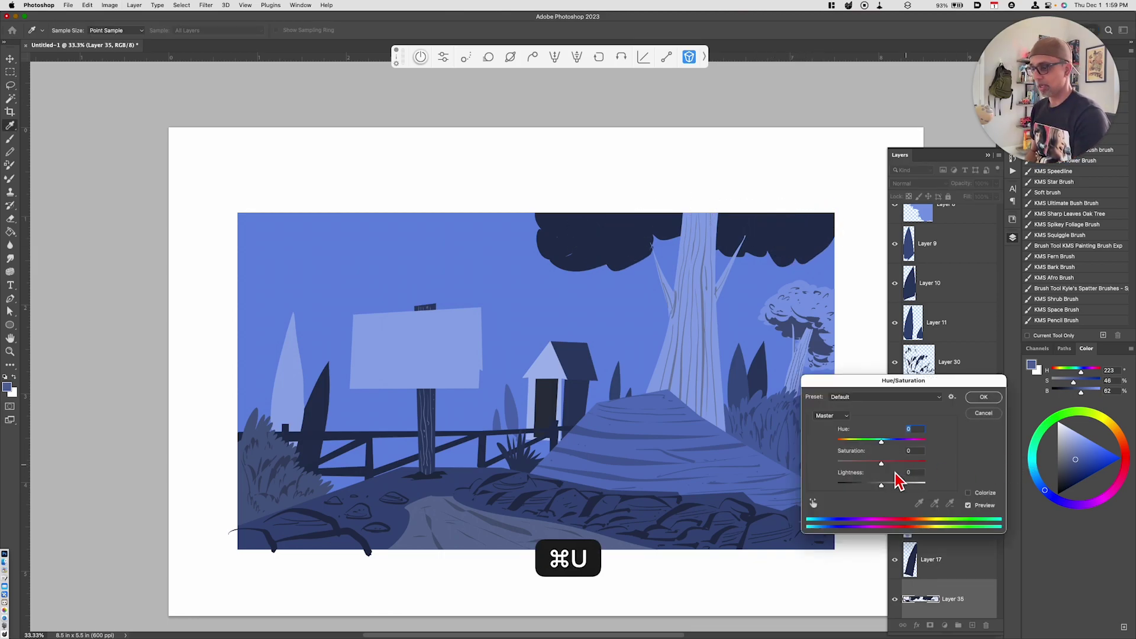
{"action": "left_click_drag", "start_coordinate": [881, 484], "coordinate": [858, 489]}
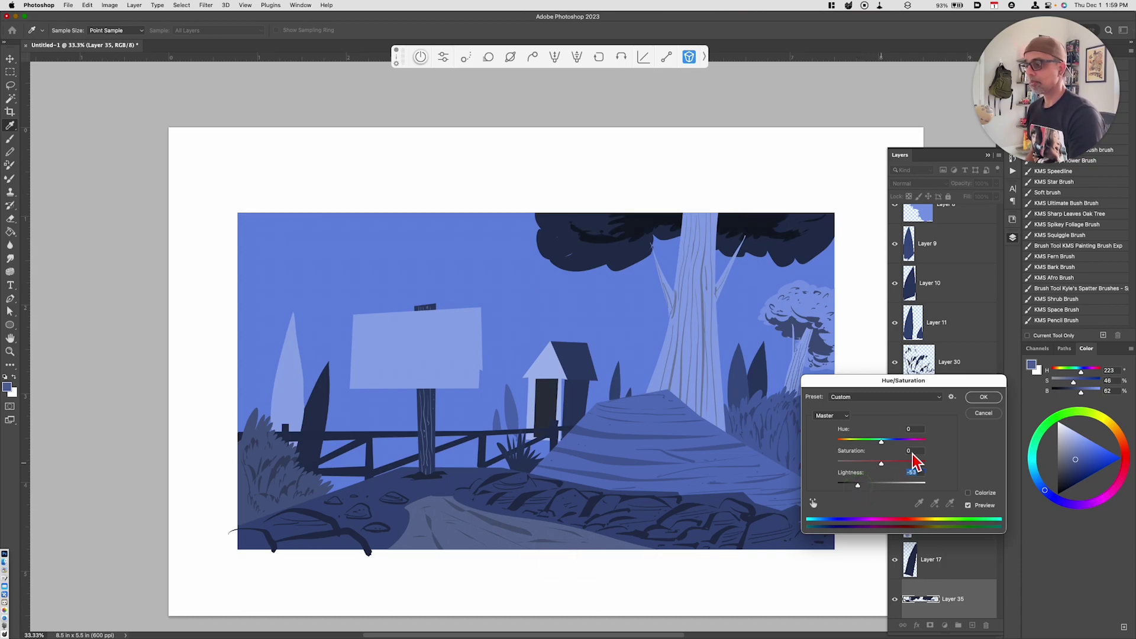
{"action": "left_click", "coordinate": [998, 402]}
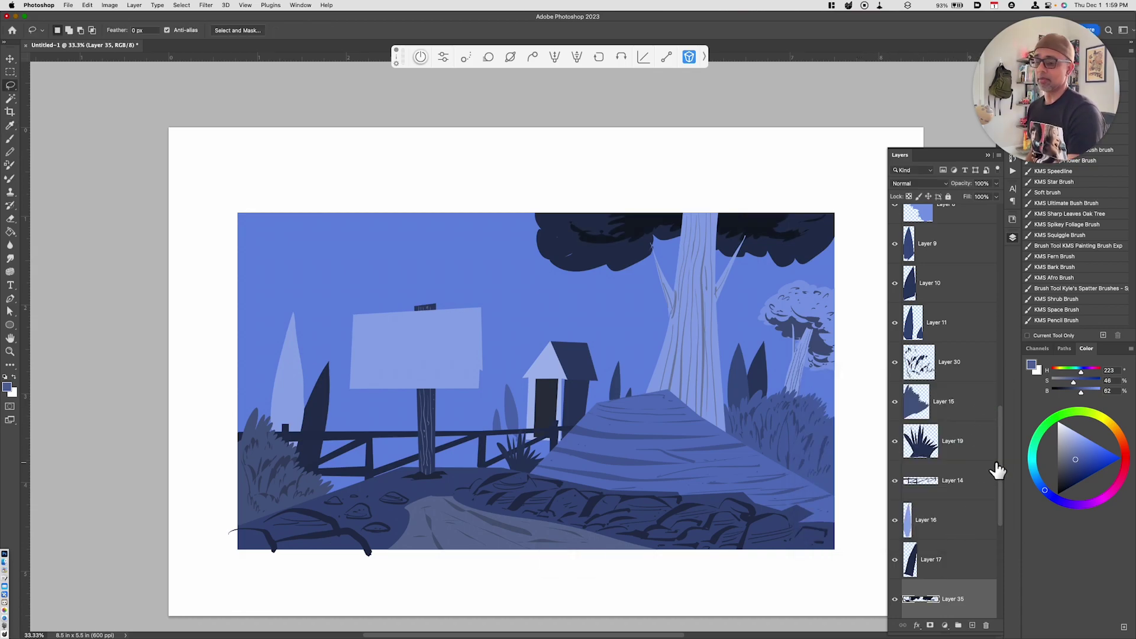
{"action": "left_click_drag", "start_coordinate": [1001, 477], "coordinate": [1014, 321]}
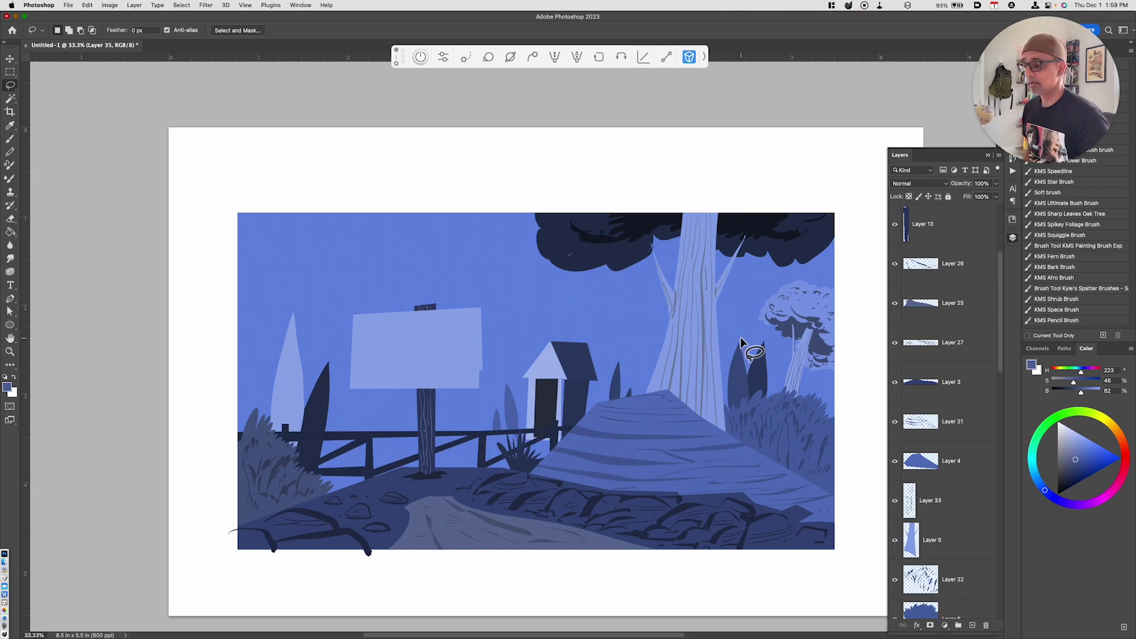
Paint a pale grey-blue light streak on the Layer 9 shape.
{"action": "key", "text": "v"}
{"action": "right_click", "coordinate": [740, 371]}
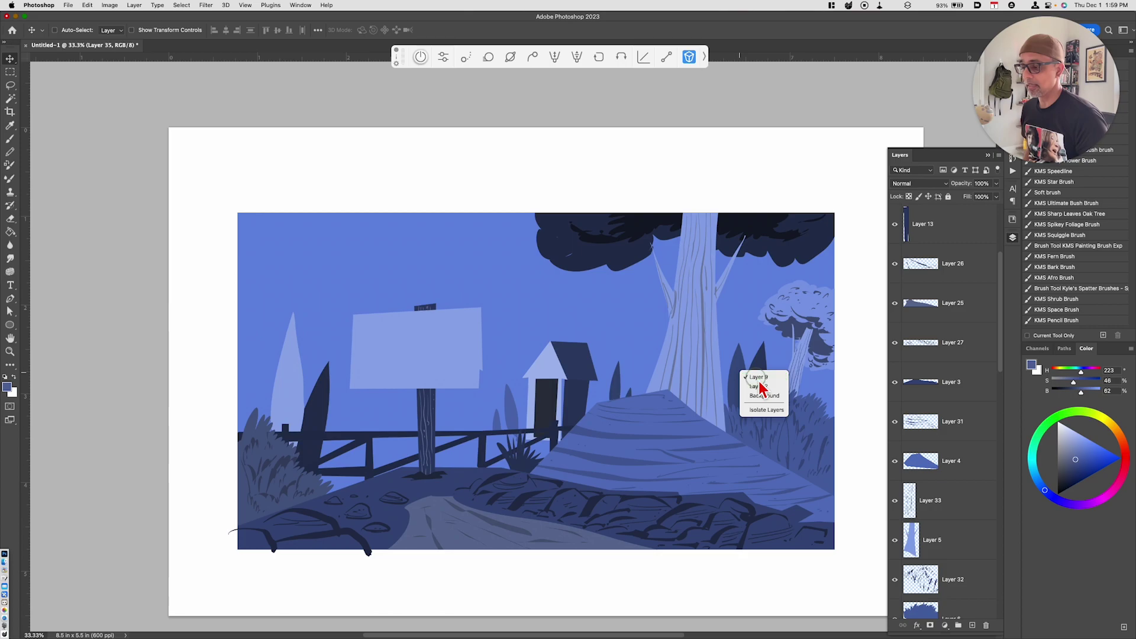
{"action": "left_click", "coordinate": [757, 377]}
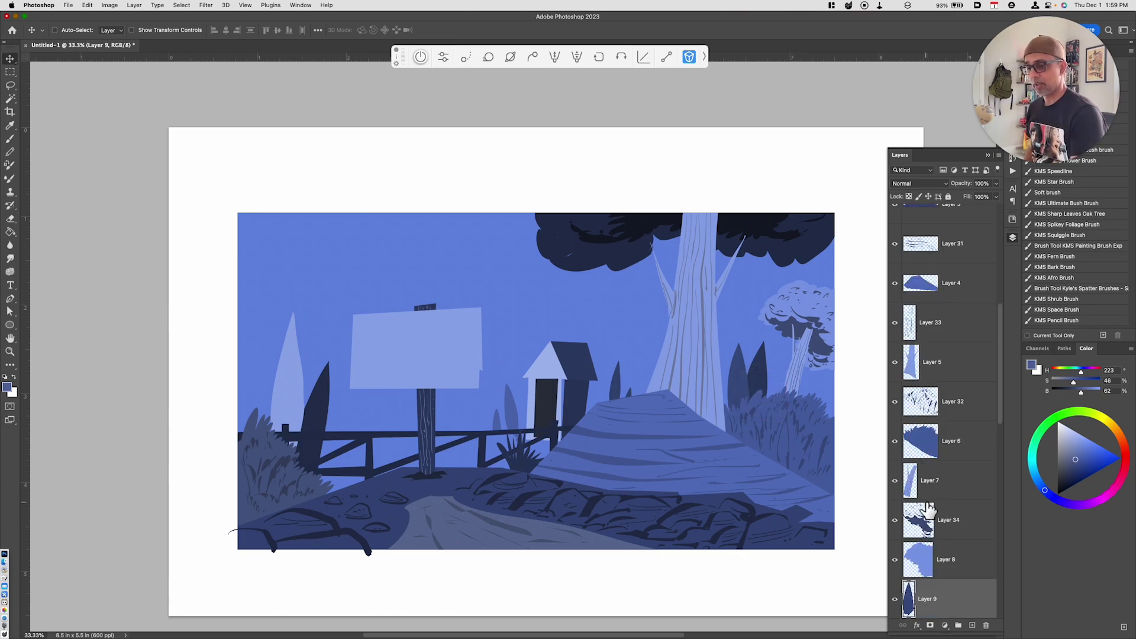
{"action": "left_click", "coordinate": [1057, 446]}
{"action": "key", "text": "b"}
{"action": "left_click_drag", "start_coordinate": [741, 374], "coordinate": [738, 411]}
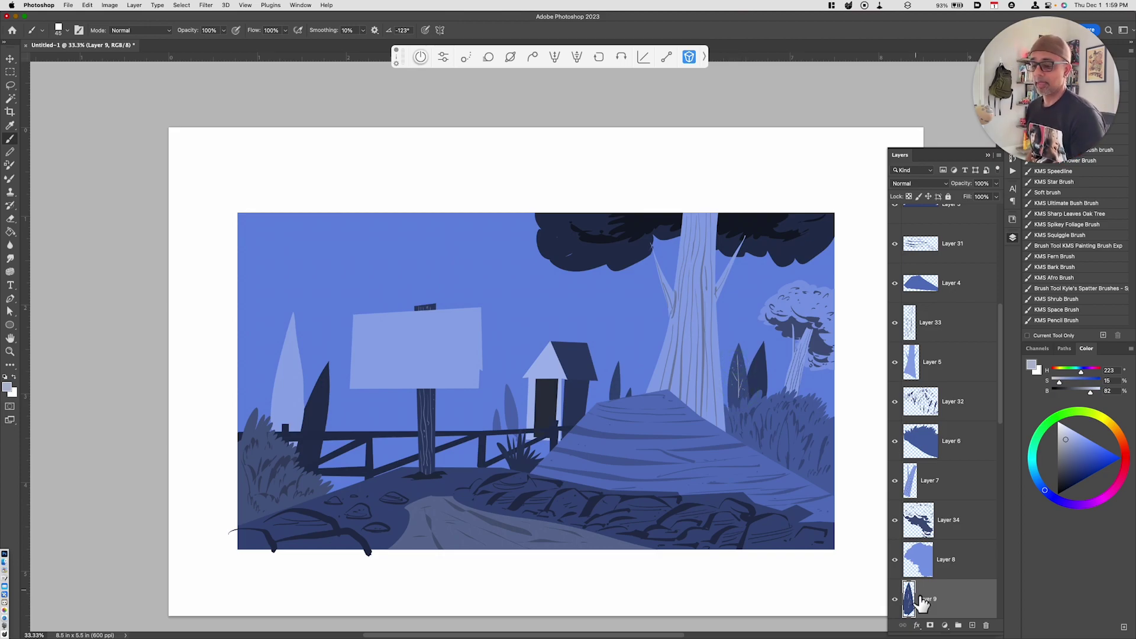
Make Layer 10 active with a darker navy paint colour (H 223, S 43, B 46).
{"action": "left_click_drag", "start_coordinate": [999, 425], "coordinate": [1000, 456]}
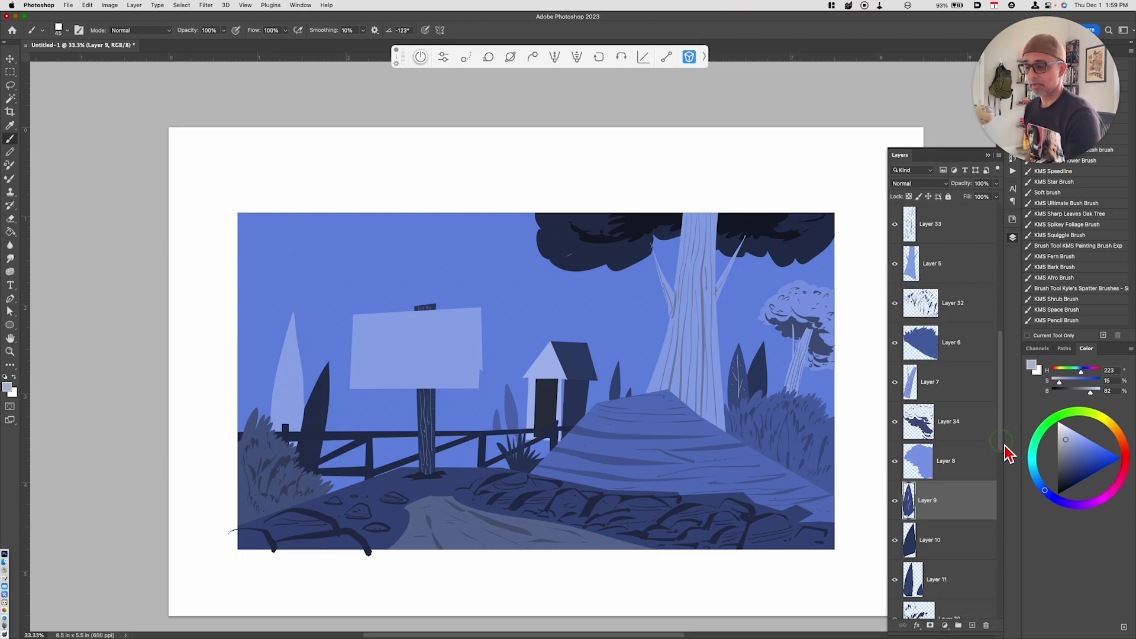
{"action": "left_click", "coordinate": [940, 547]}
{"action": "left_click", "coordinate": [1073, 463]}
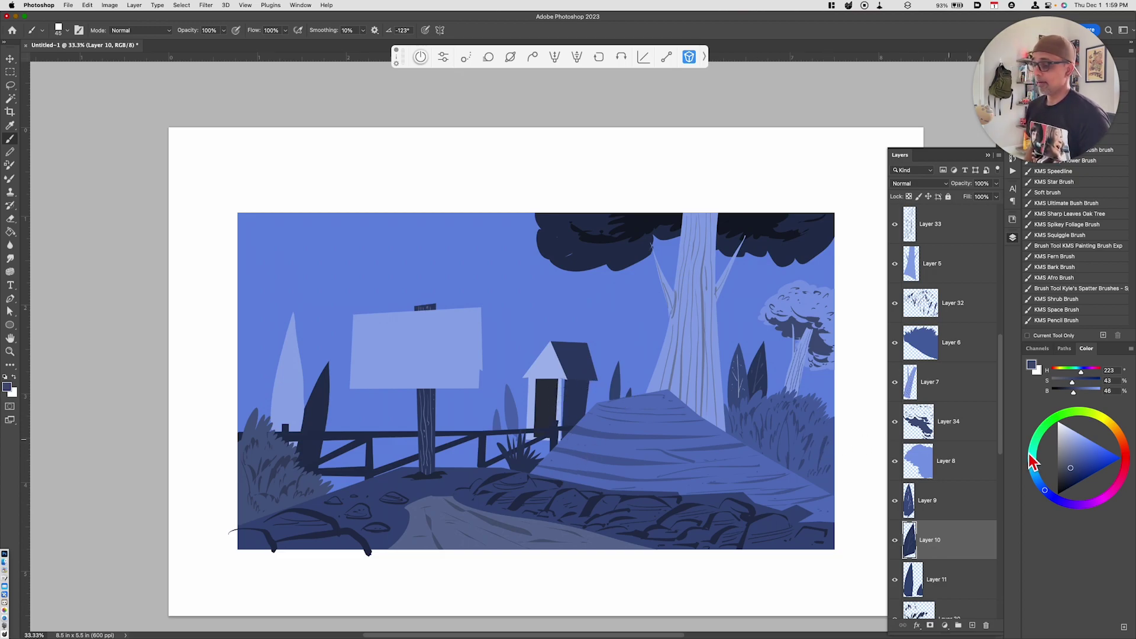
Lighten the outhouse roof on Layer 21 with Hue/Saturation Lightness +16.
{"action": "scroll", "coordinate": [927, 400], "scroll_direction": "up", "scroll_amount": 3}
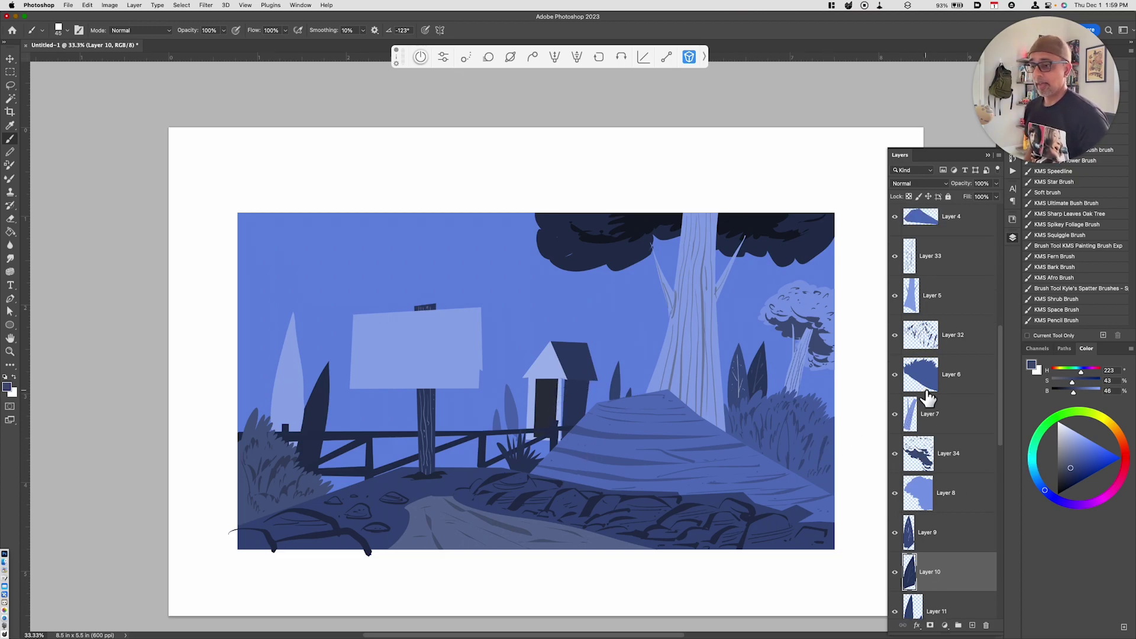
{"action": "key", "text": "v"}
{"action": "right_click", "coordinate": [572, 369]}
{"action": "left_click", "coordinate": [591, 383]}
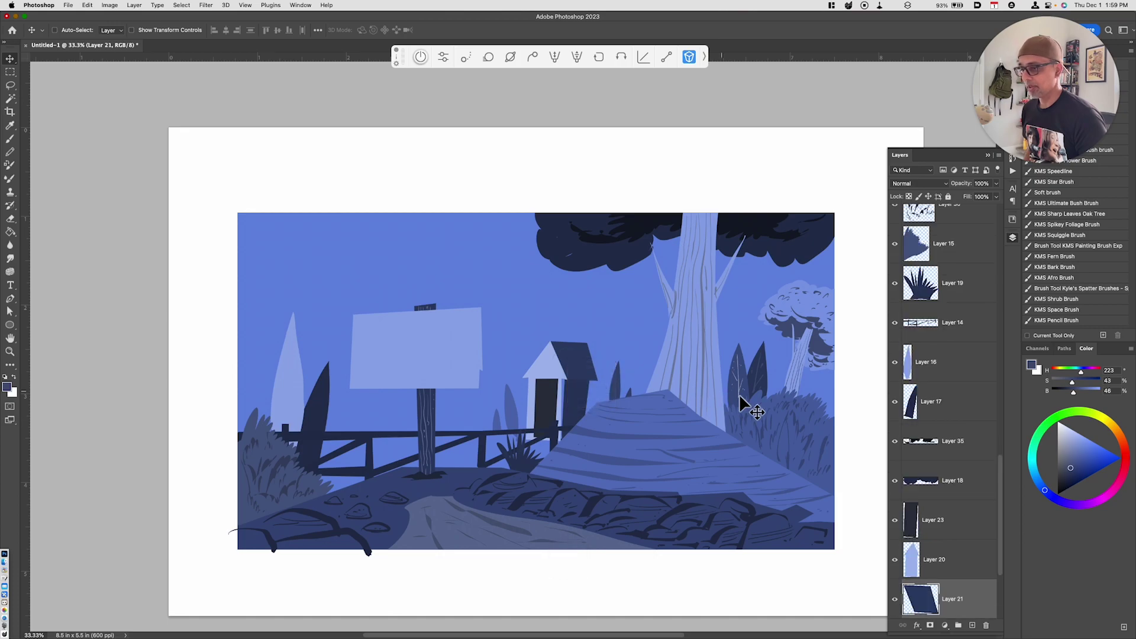
{"action": "scroll", "coordinate": [1006, 583], "scroll_direction": "down", "scroll_amount": 4}
{"action": "key", "text": "shift"}
{"action": "key", "text": "super"}
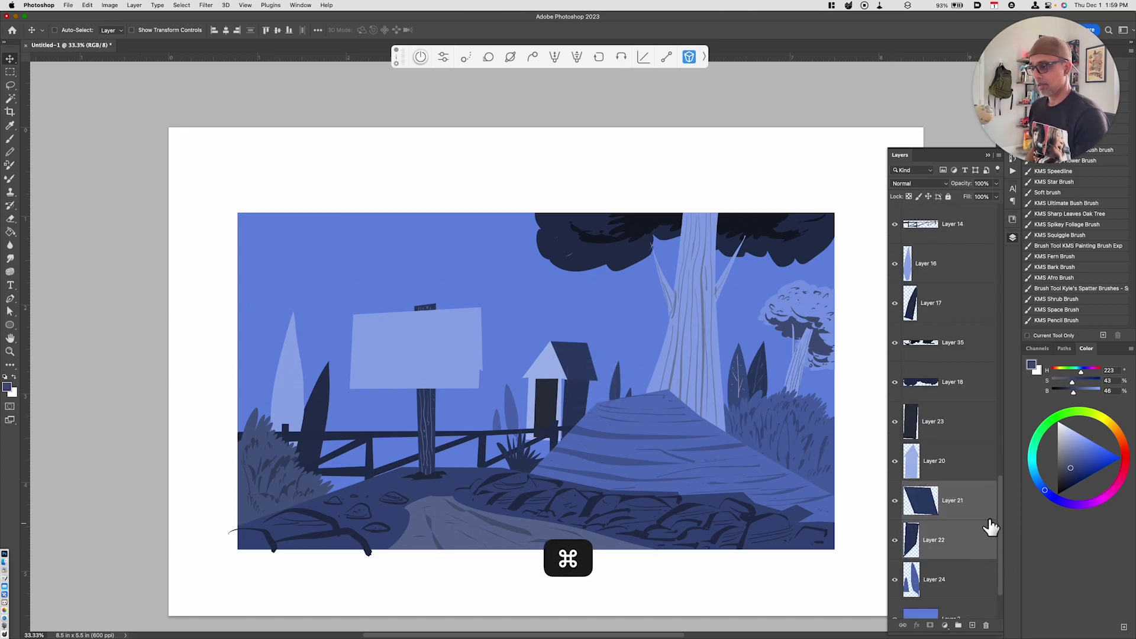
{"action": "key", "text": "super+u"}
{"action": "left_click_drag", "start_coordinate": [881, 486], "coordinate": [892, 488]}
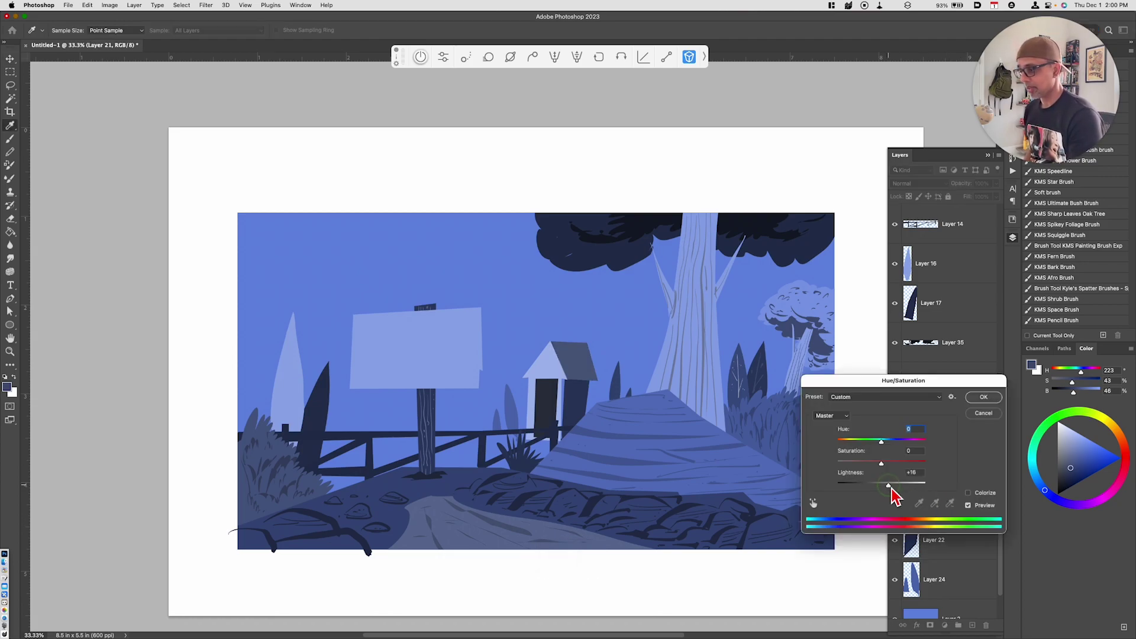
{"action": "left_click", "coordinate": [984, 398]}
Paint darker blue shingle strokes within the Layer 21 roof shape on new Layer 36.
{"action": "key", "text": "super"}
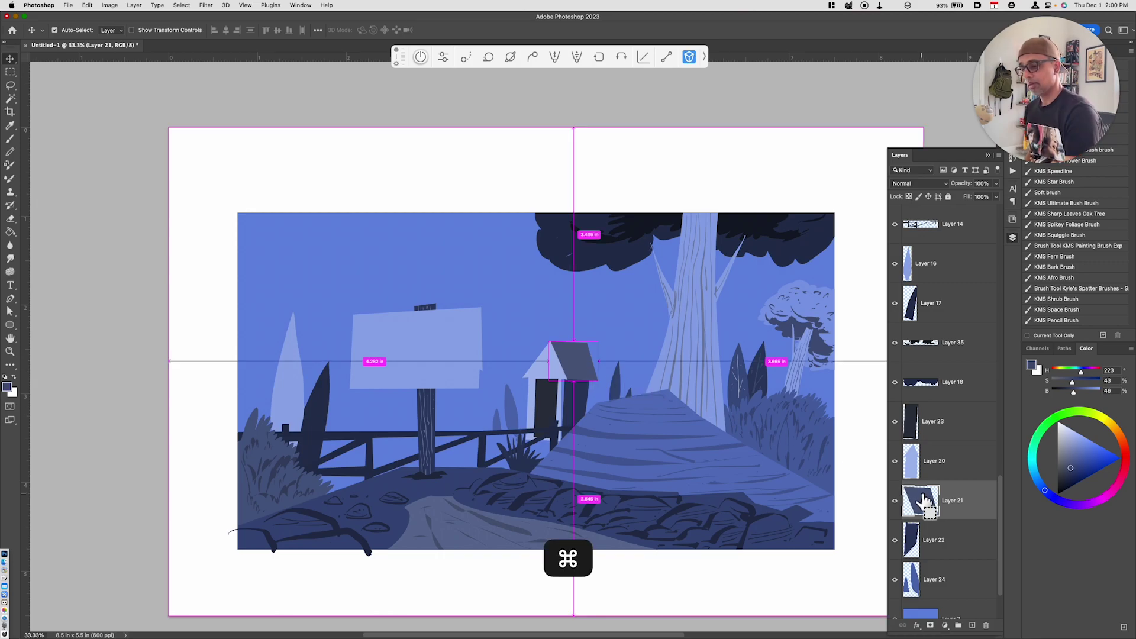
{"action": "left_click", "coordinate": [923, 500], "text": "super"}
{"action": "key", "text": "alt+shift+super+n"}
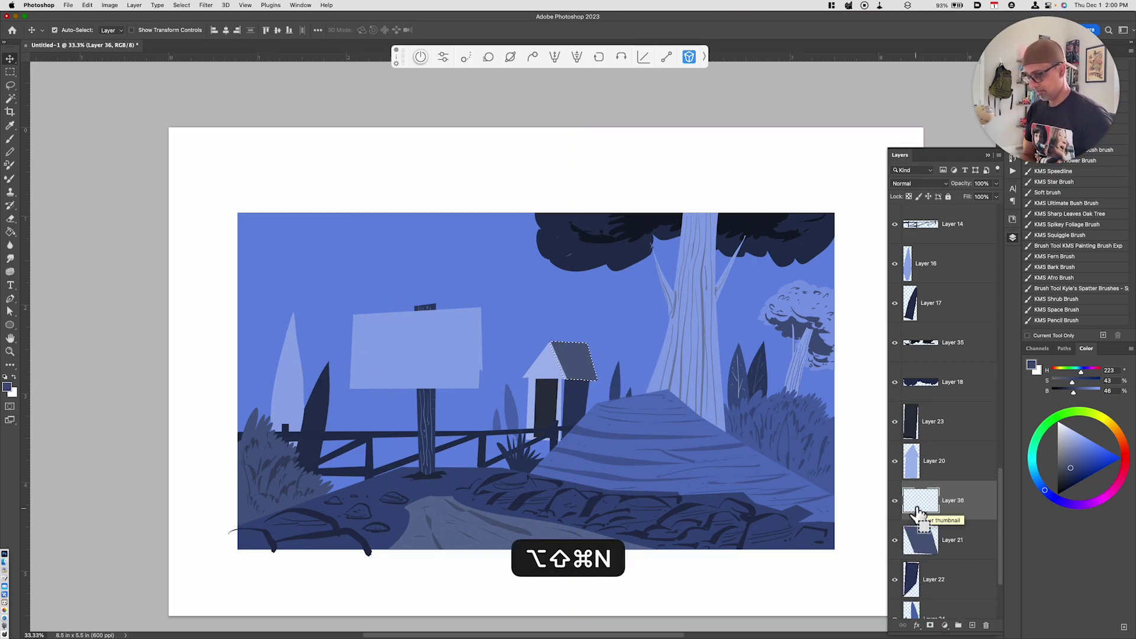
{"action": "key", "text": "super+equal"}
{"action": "key", "text": "super+equal"}
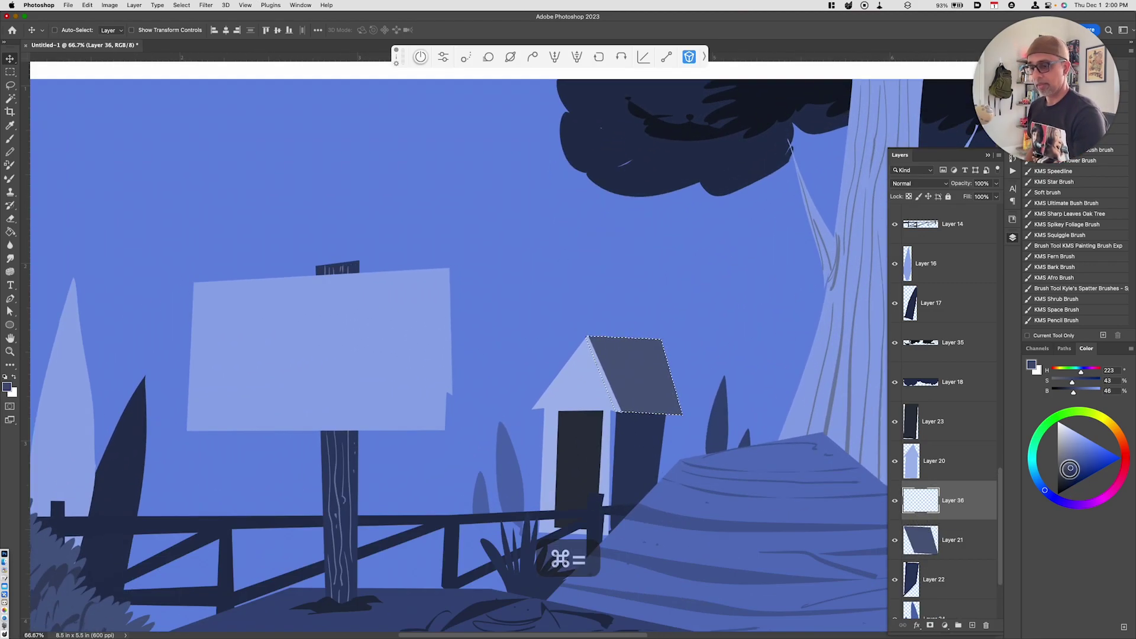
{"action": "left_click", "coordinate": [1070, 470]}
{"action": "key", "text": "b"}
{"action": "mouse_move", "coordinate": [591, 381]}
{"action": "left_mouse_down"}
{"action": "mouse_move", "coordinate": [608, 337]}
{"action": "mouse_move", "coordinate": [601, 355]}
{"action": "mouse_move", "coordinate": [645, 364]}
{"action": "mouse_move", "coordinate": [617, 373]}
{"action": "mouse_move", "coordinate": [650, 376]}
{"action": "mouse_move", "coordinate": [614, 394]}
{"action": "mouse_move", "coordinate": [667, 409]}
{"action": "left_mouse_up"}
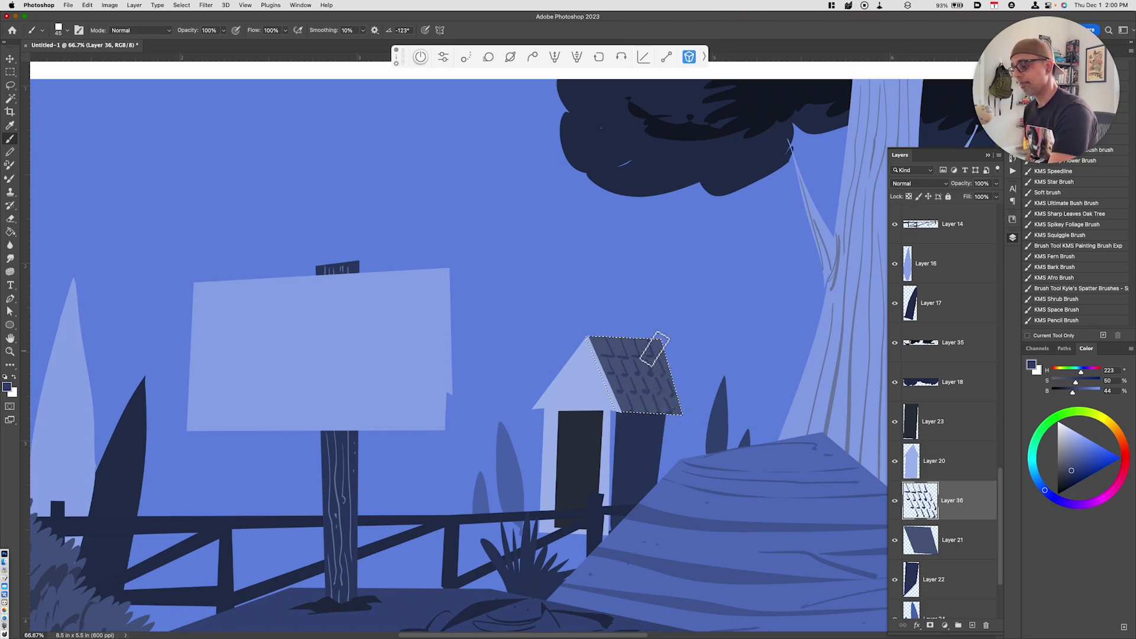
{"action": "key", "text": "super+d"}
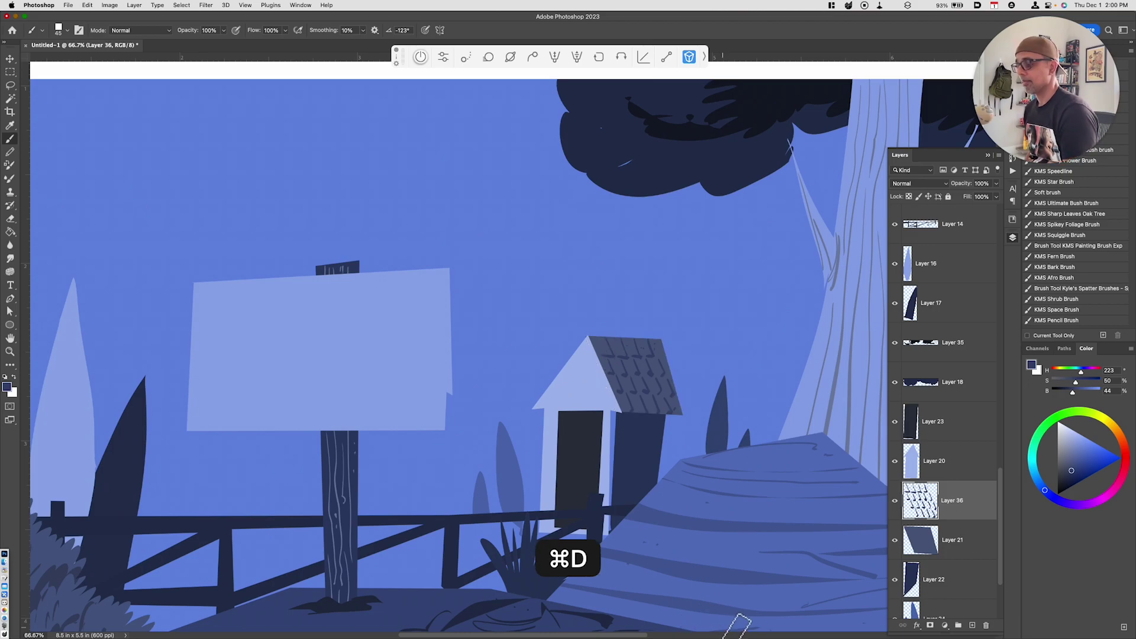
Load the Layer 22 side wall as a selection on a new layer, using dark navy.
{"action": "left_click", "coordinate": [911, 582], "text": "super"}
{"action": "left_click", "coordinate": [938, 587]}
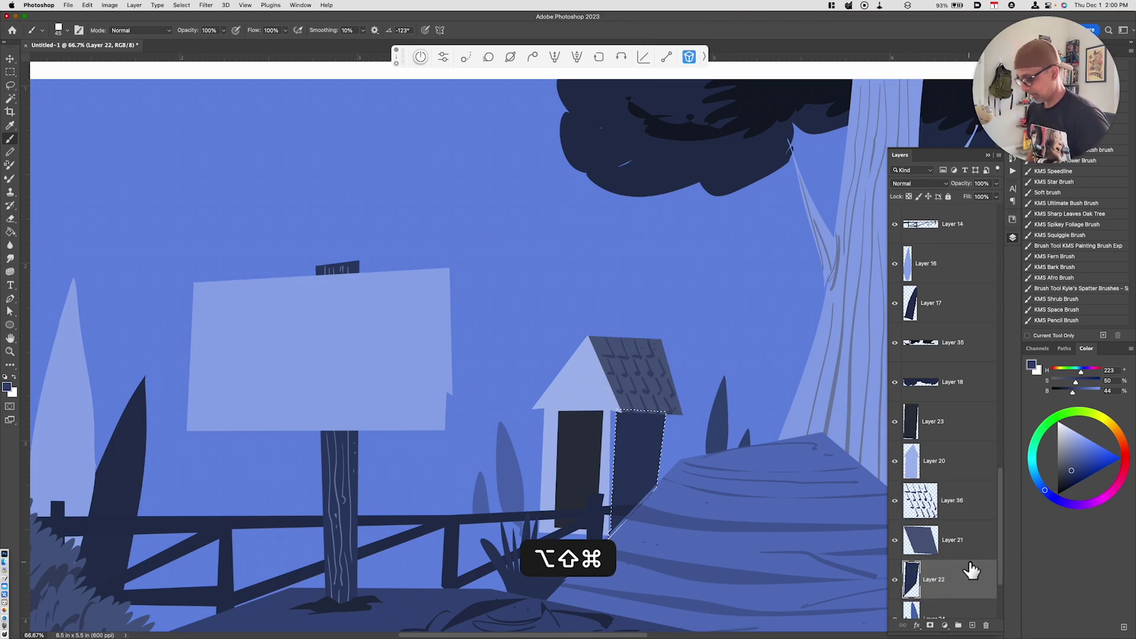
{"action": "key", "text": "alt+shift+super+n"}
{"action": "left_click", "coordinate": [1065, 473]}
{"action": "key", "text": "b"}
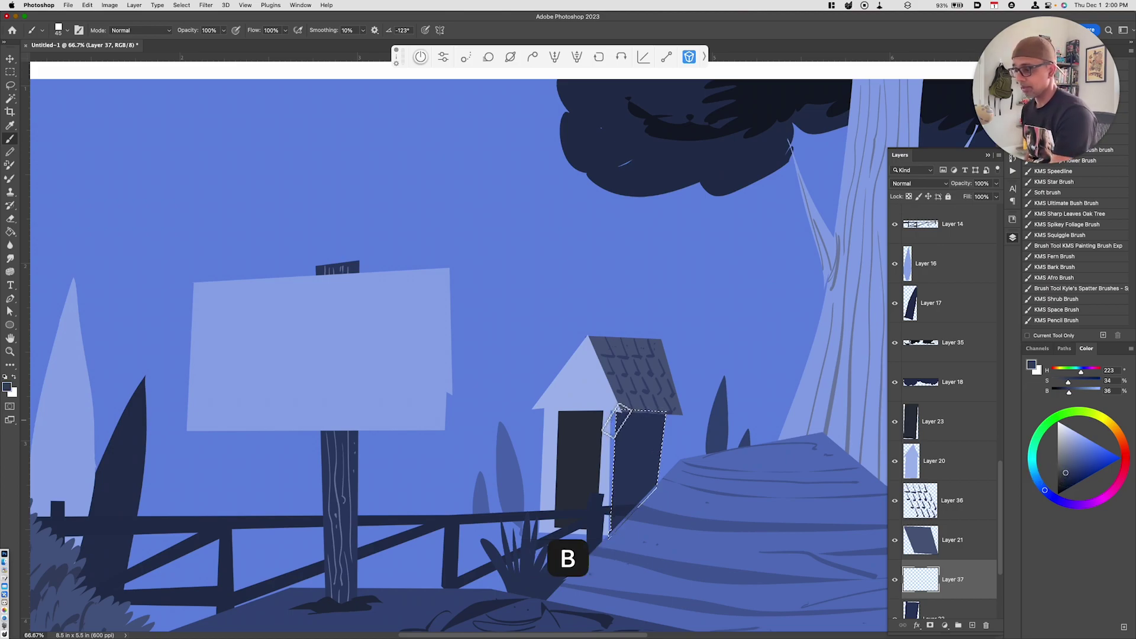
{"action": "key", "text": "super+z"}
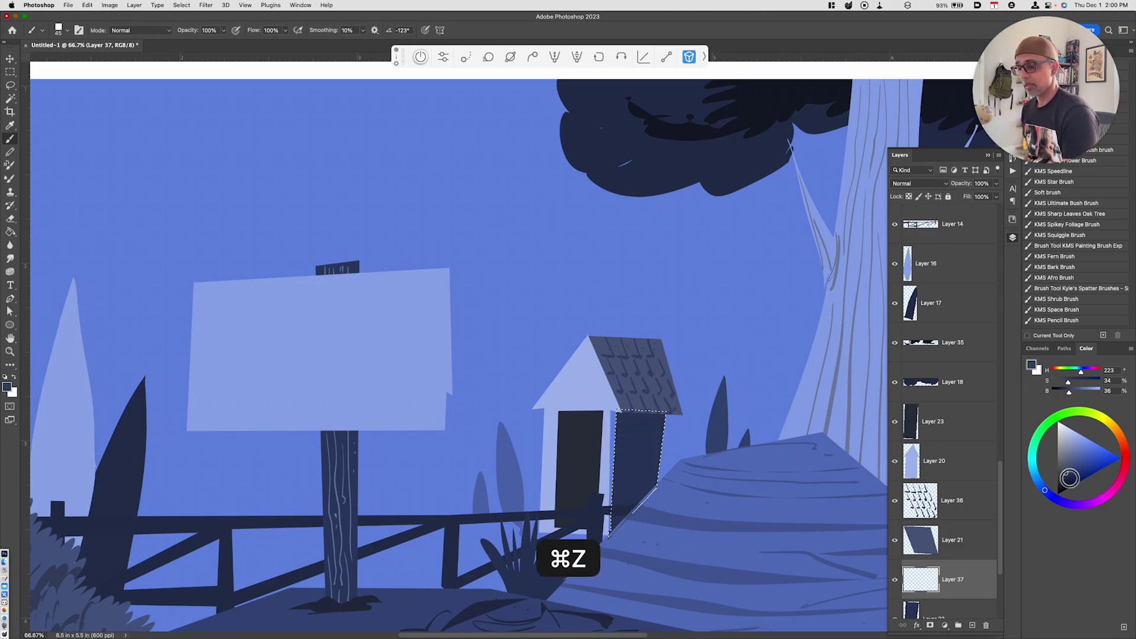
{"action": "left_click", "coordinate": [1062, 484]}
Paint dark horizontal plank lines across the outhouse side wall and deselect.
{"action": "left_click_drag", "start_coordinate": [623, 427], "coordinate": [673, 425]}
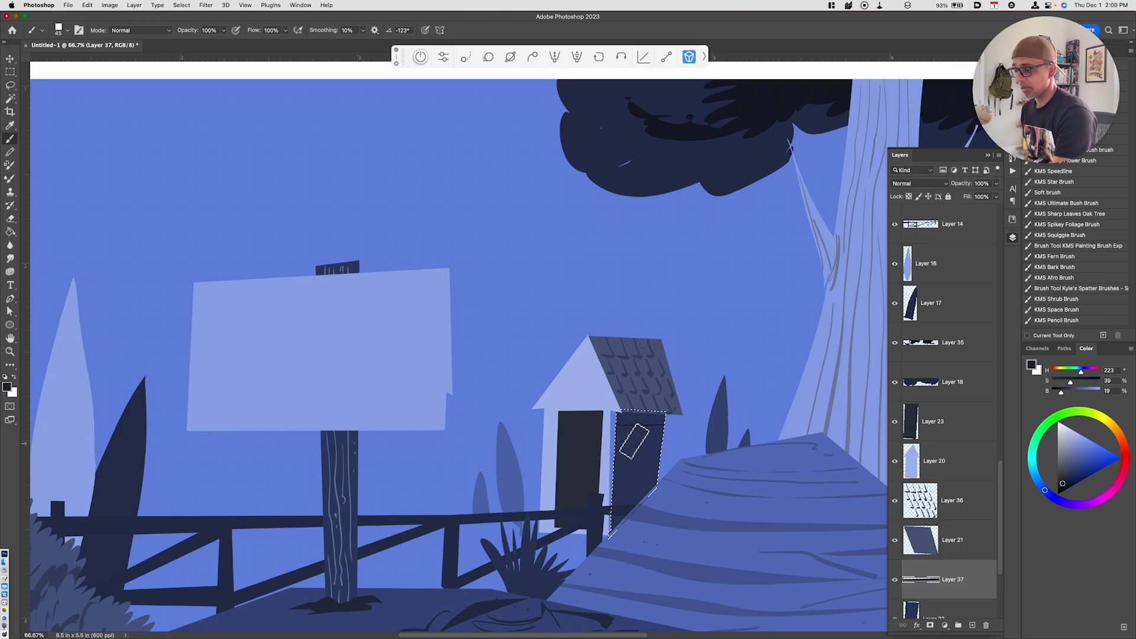
{"action": "left_click_drag", "start_coordinate": [610, 468], "coordinate": [669, 456]}
{"action": "left_click_drag", "start_coordinate": [627, 490], "coordinate": [667, 477]}
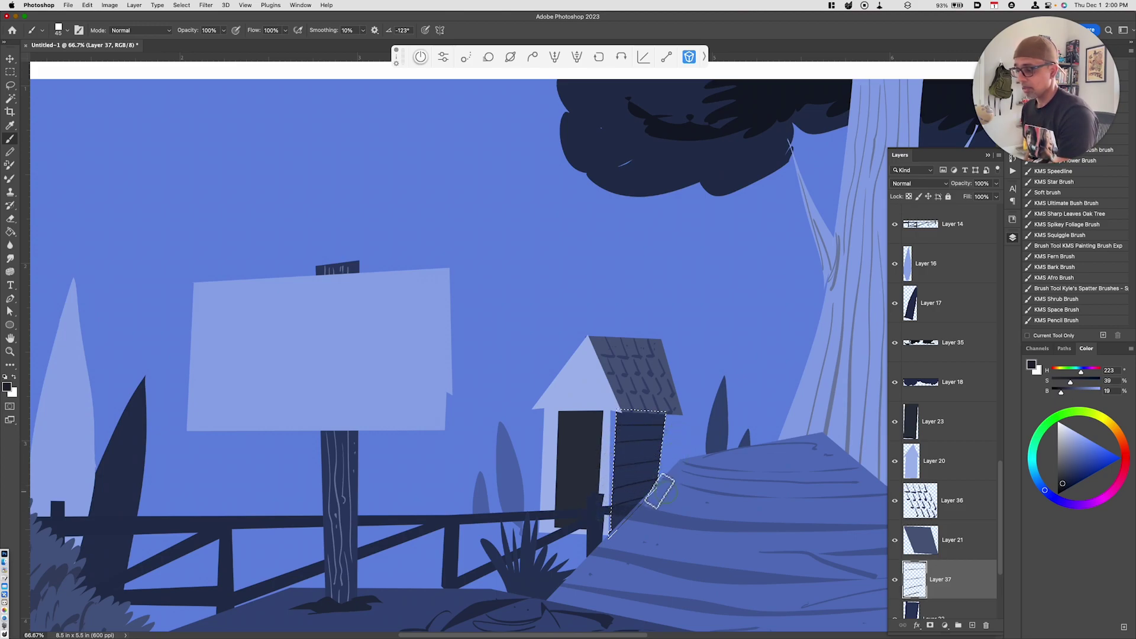
{"action": "mouse_move", "coordinate": [634, 431]}
{"action": "left_mouse_down"}
{"action": "mouse_move", "coordinate": [646, 418]}
{"action": "mouse_move", "coordinate": [640, 447]}
{"action": "mouse_move", "coordinate": [649, 417]}
{"action": "left_mouse_up"}
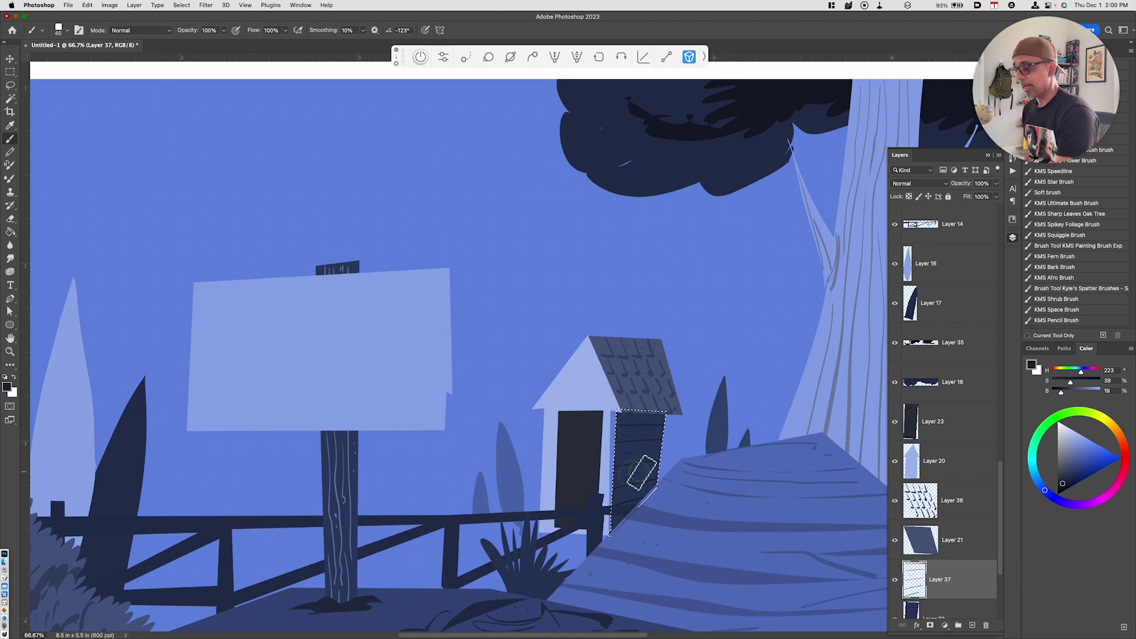
{"action": "mouse_move", "coordinate": [630, 490]}
{"action": "left_mouse_down"}
{"action": "mouse_move", "coordinate": [616, 515]}
{"action": "mouse_move", "coordinate": [616, 477]}
{"action": "mouse_move", "coordinate": [617, 498]}
{"action": "mouse_move", "coordinate": [641, 510]}
{"action": "left_mouse_up"}
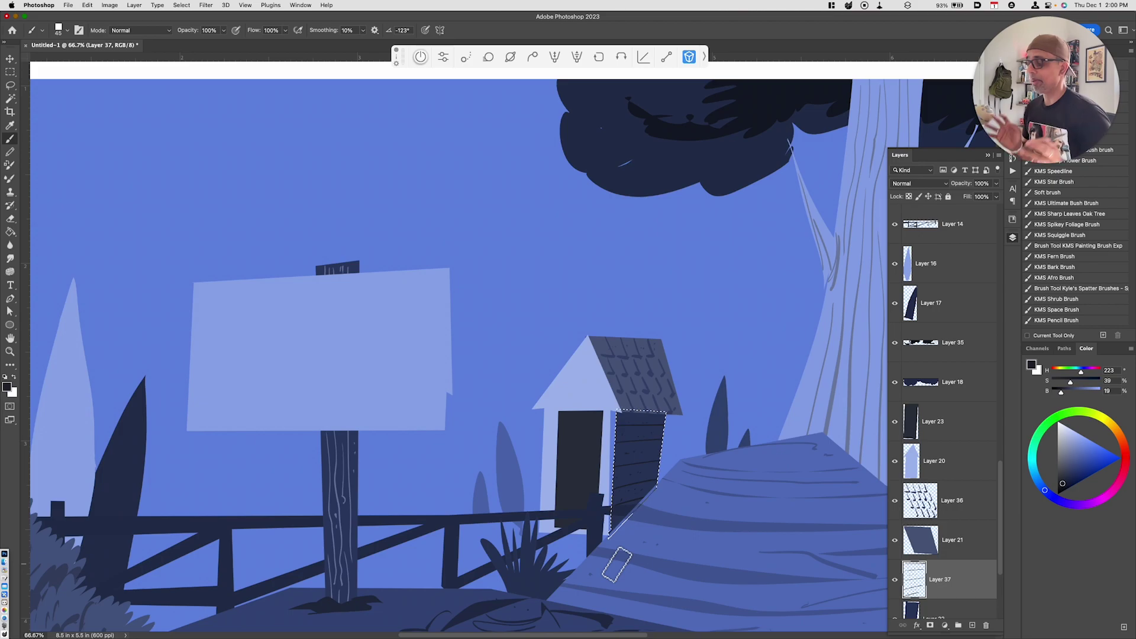
{"action": "key", "text": "super+d"}
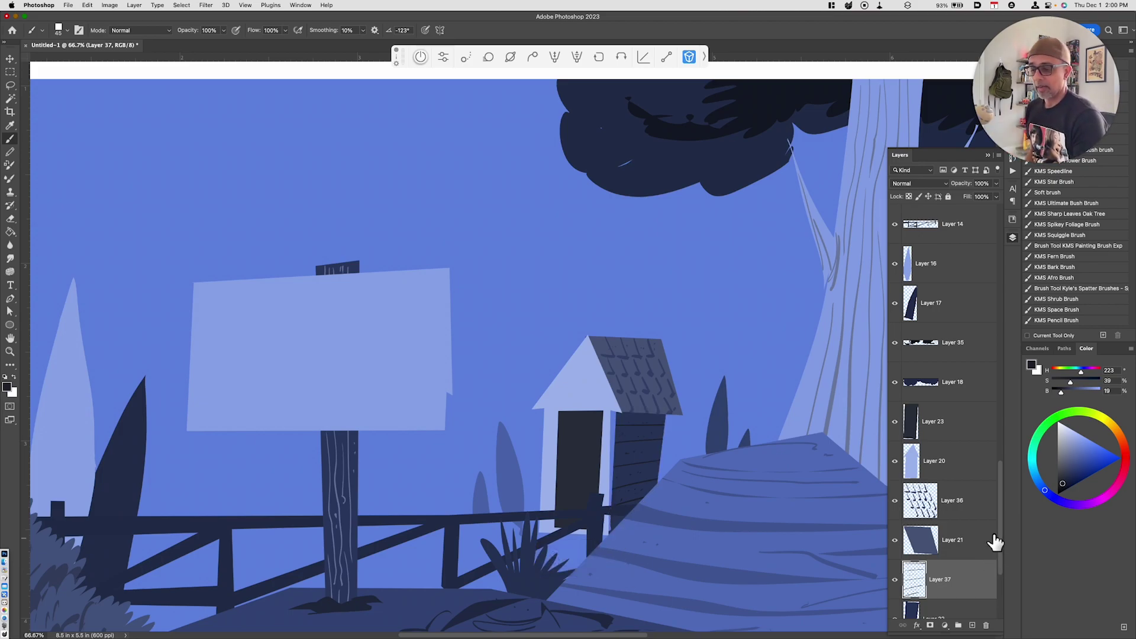
{"action": "left_click", "coordinate": [962, 477]}
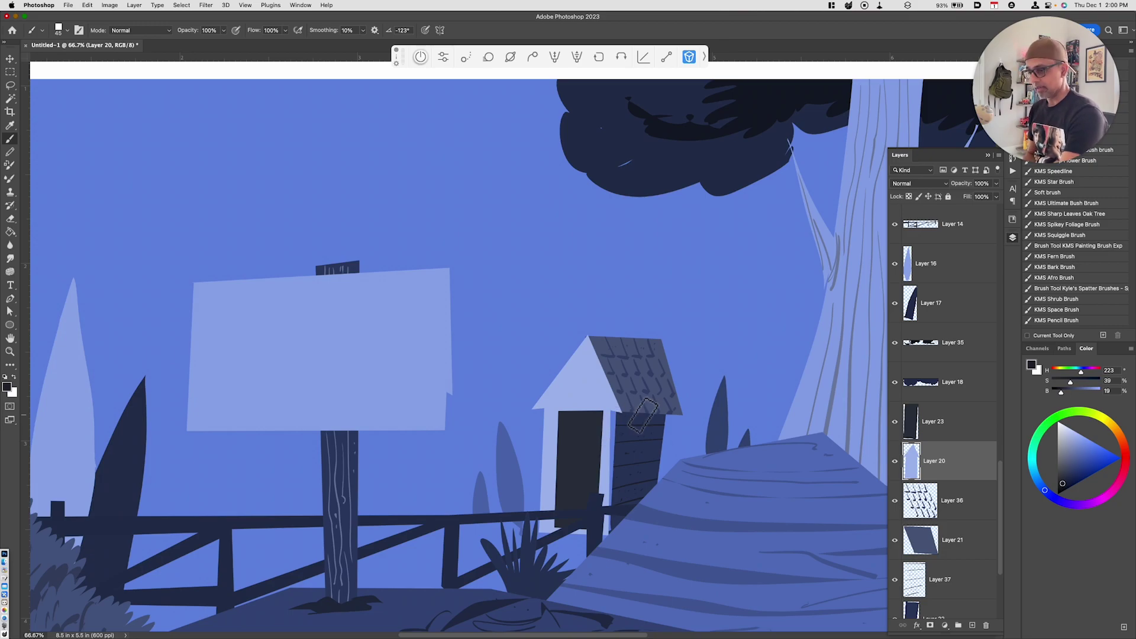
Fill the thin strip beside the door with the gable's sampled light blue.
{"action": "key", "text": "i"}
{"action": "left_click", "coordinate": [608, 395]}
{"action": "key", "text": "b"}
{"action": "left_click_drag", "start_coordinate": [608, 492], "coordinate": [613, 414]}
{"action": "key", "text": "super+z"}
{"action": "key", "text": "w"}
{"action": "left_click", "coordinate": [611, 479]}
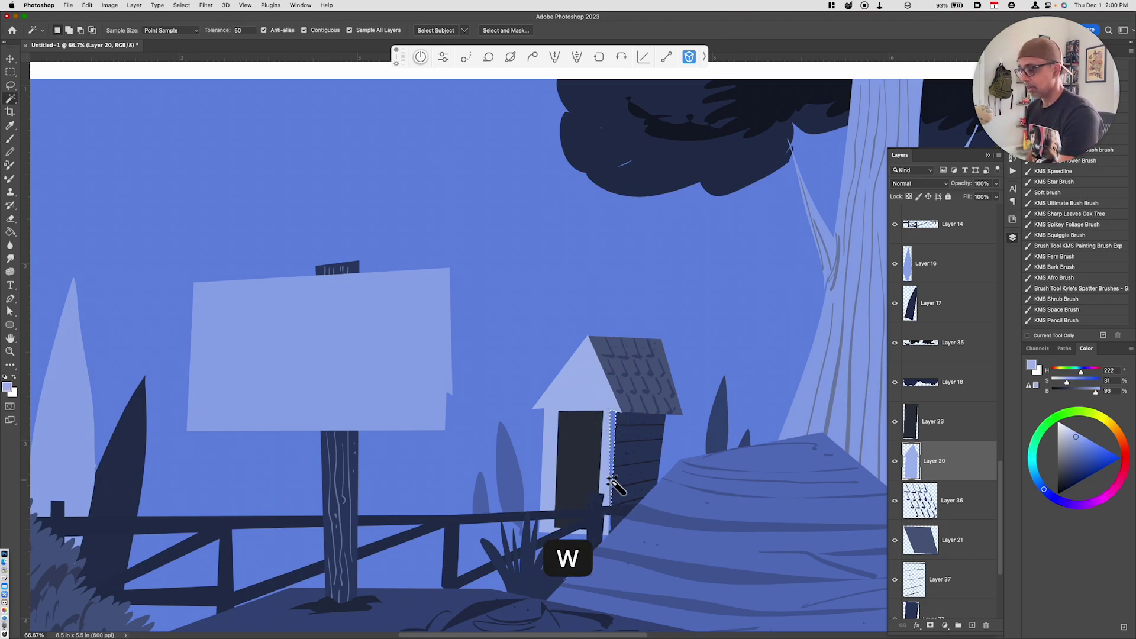
{"action": "left_click", "coordinate": [609, 526], "text": "shift"}
{"action": "key", "text": "alt+BackSpace"}
{"action": "key", "text": "super+d"}
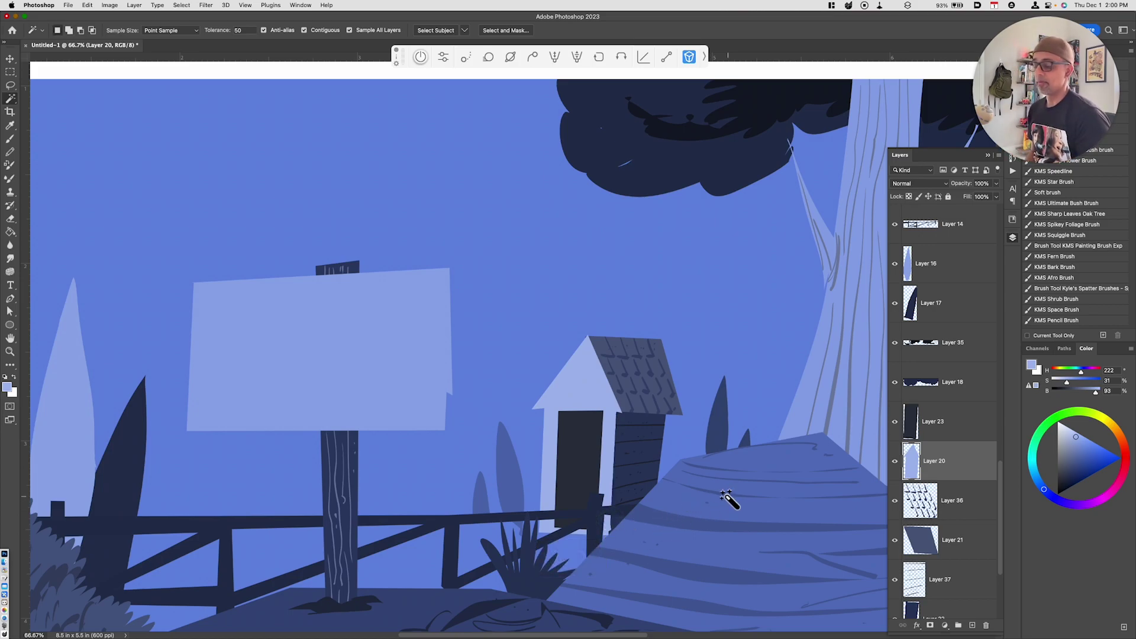
Copy a band under the gable to a new layer and darken it to Lightness -32.
{"action": "key", "text": "shift+l"}
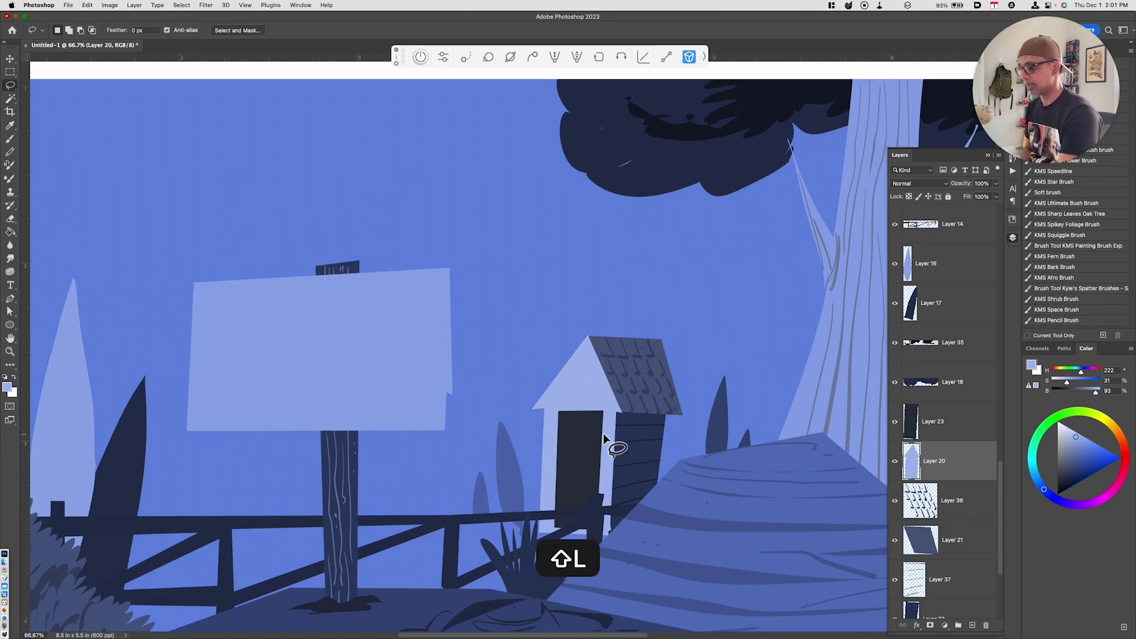
{"action": "left_click", "coordinate": [523, 409]}
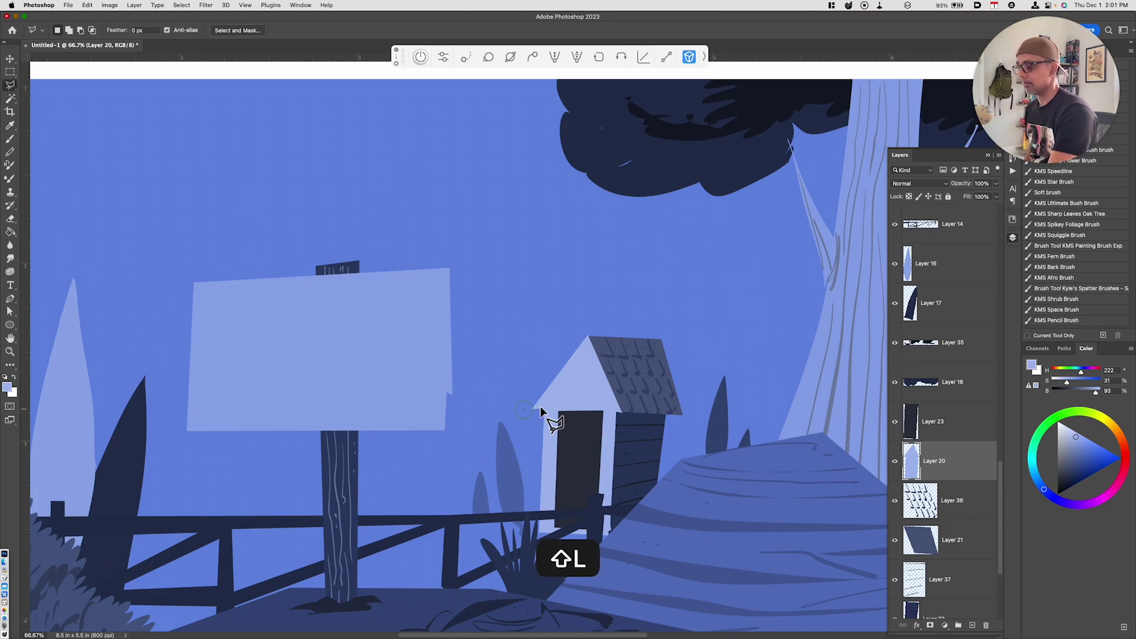
{"action": "left_click", "coordinate": [623, 411]}
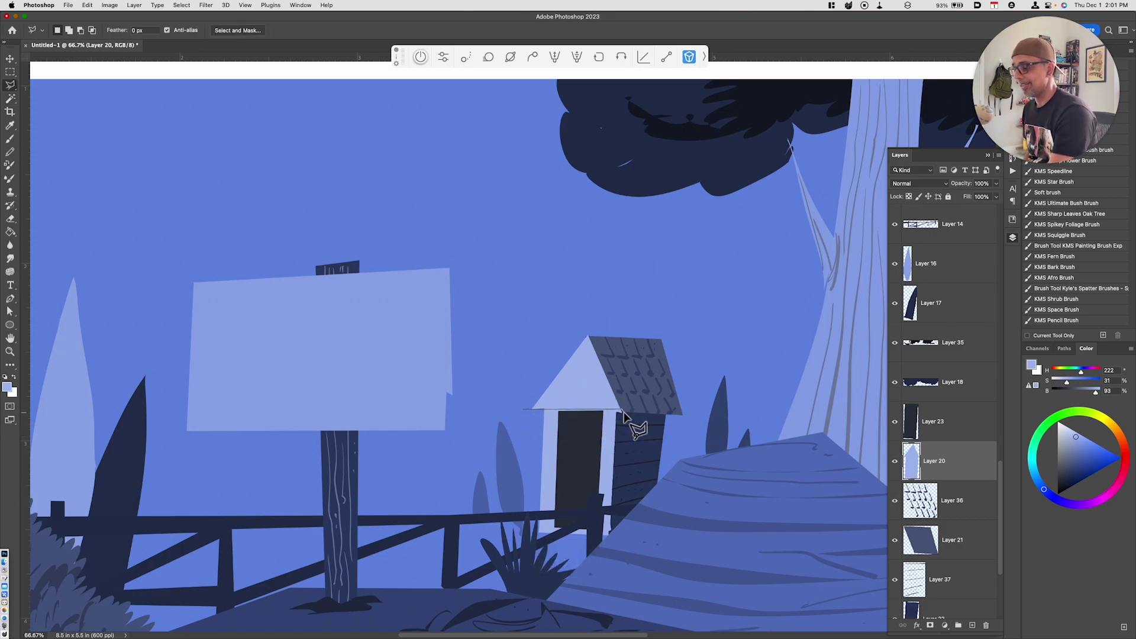
{"action": "left_click", "coordinate": [524, 409]}
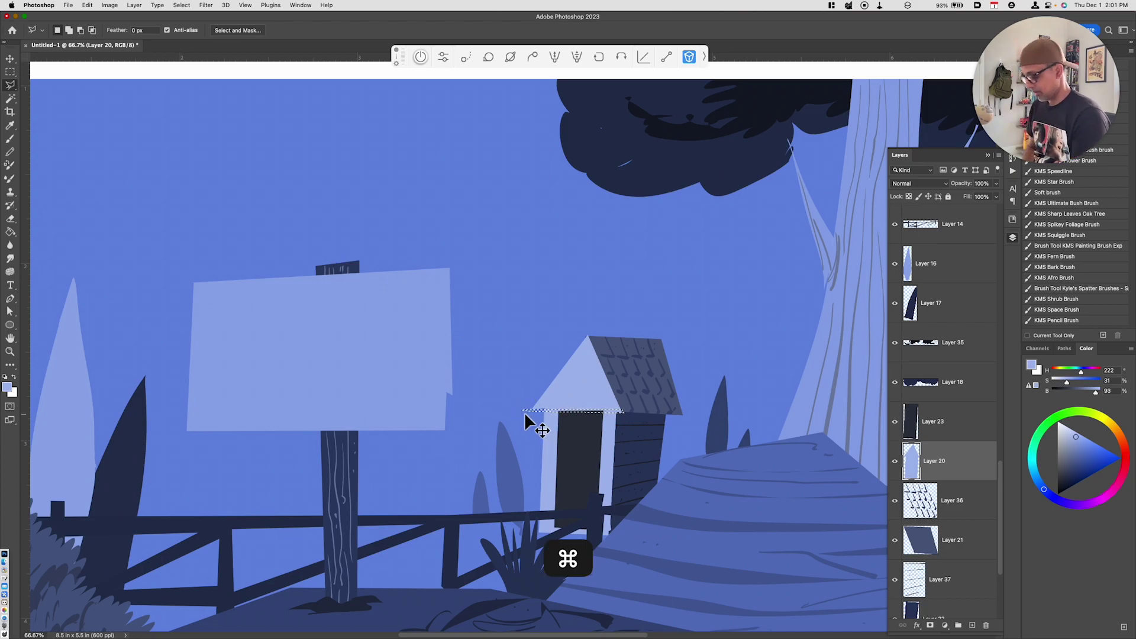
{"action": "key", "text": "super+j"}
{"action": "key", "text": "super+u"}
{"action": "left_click_drag", "start_coordinate": [881, 484], "coordinate": [868, 486]}
{"action": "left_click", "coordinate": [983, 398]}
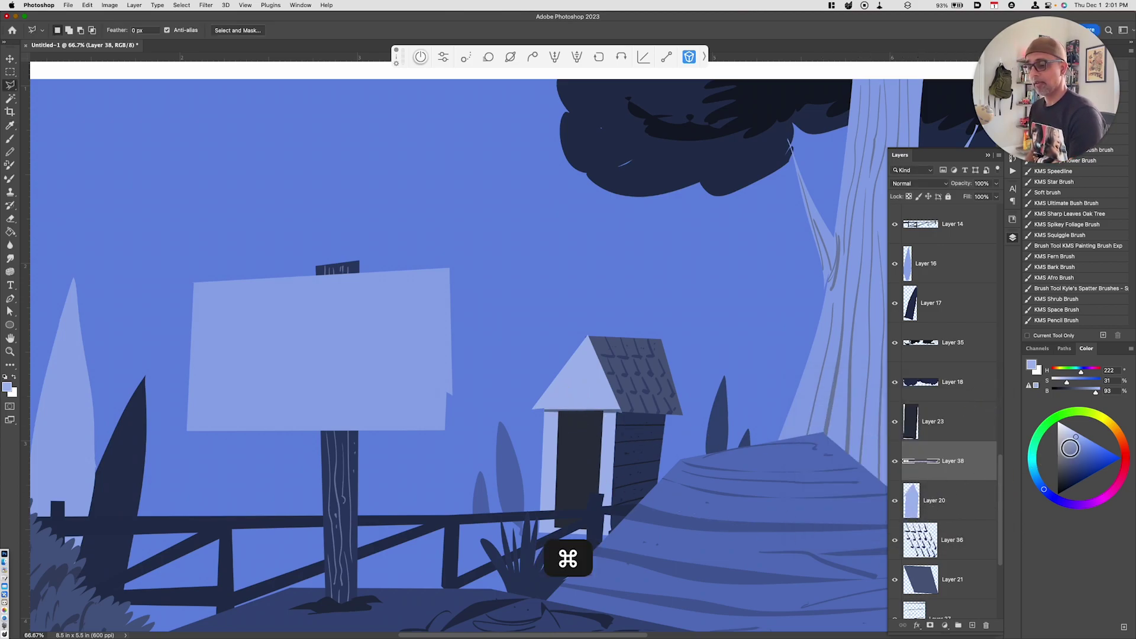
{"action": "left_click", "coordinate": [1061, 423]}
{"action": "key", "text": "b"}
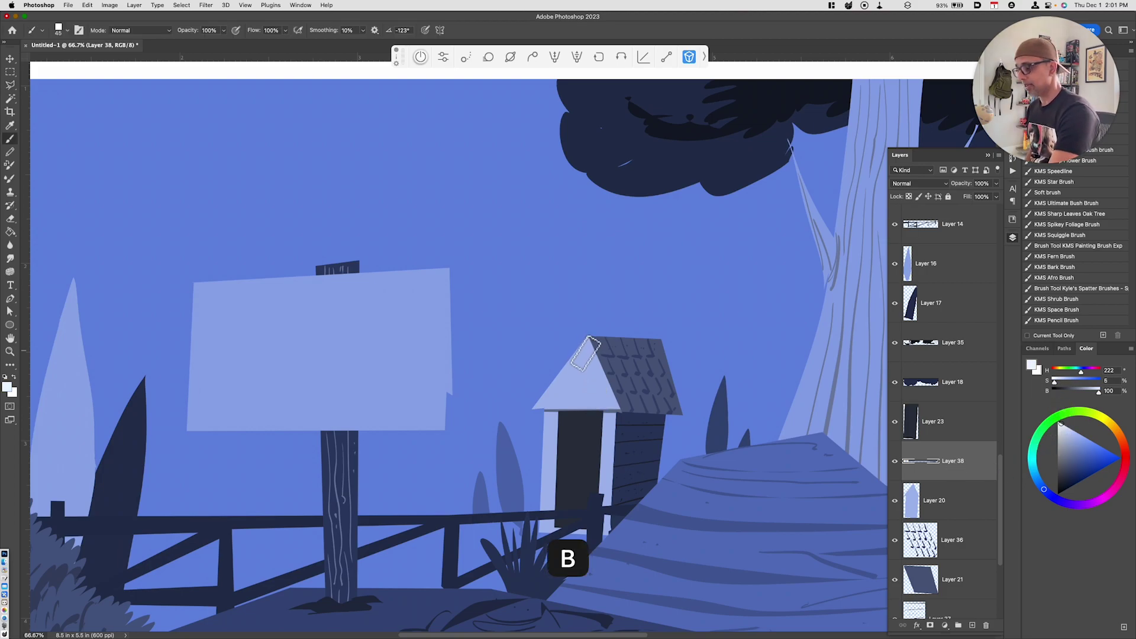
{"action": "mouse_move", "coordinate": [585, 354]}
{"action": "left_mouse_down"}
{"action": "mouse_move", "coordinate": [600, 382]}
{"action": "mouse_move", "coordinate": [595, 400]}
{"action": "left_mouse_up"}
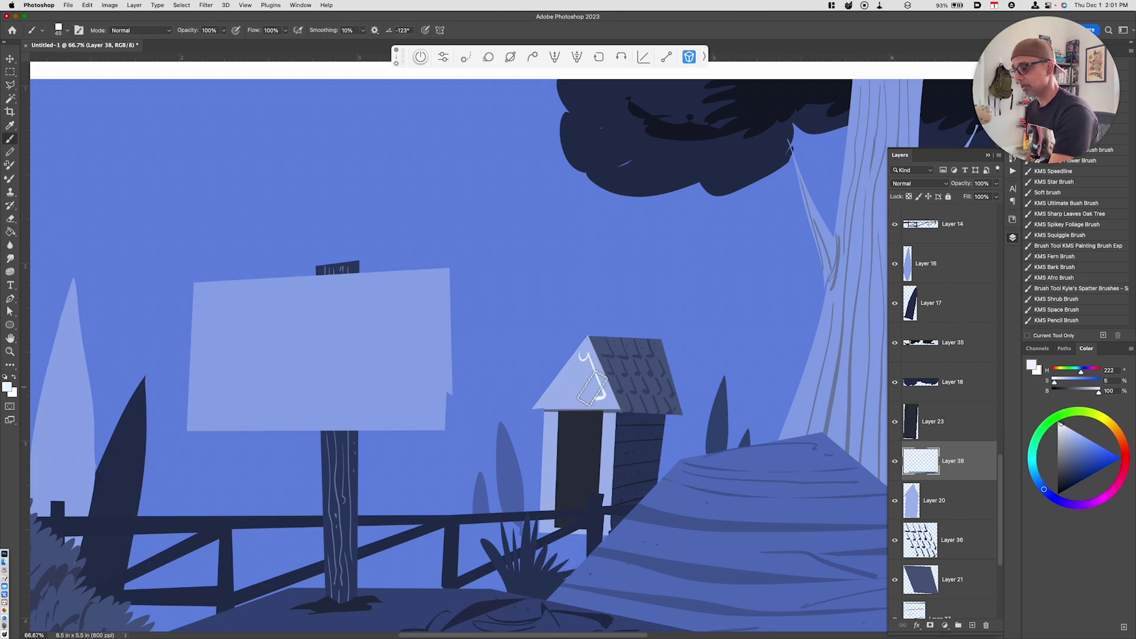
{"action": "left_click_drag", "start_coordinate": [585, 355], "coordinate": [555, 400]}
{"action": "left_click_drag", "start_coordinate": [584, 355], "coordinate": [579, 392]}
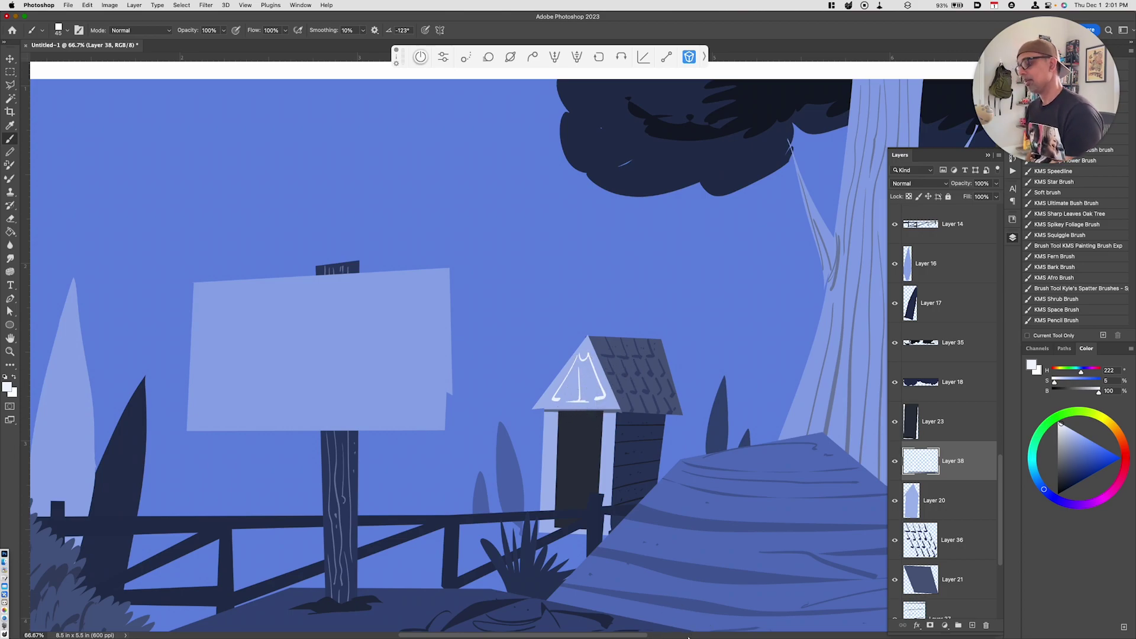
{"action": "key", "text": "super+z"}
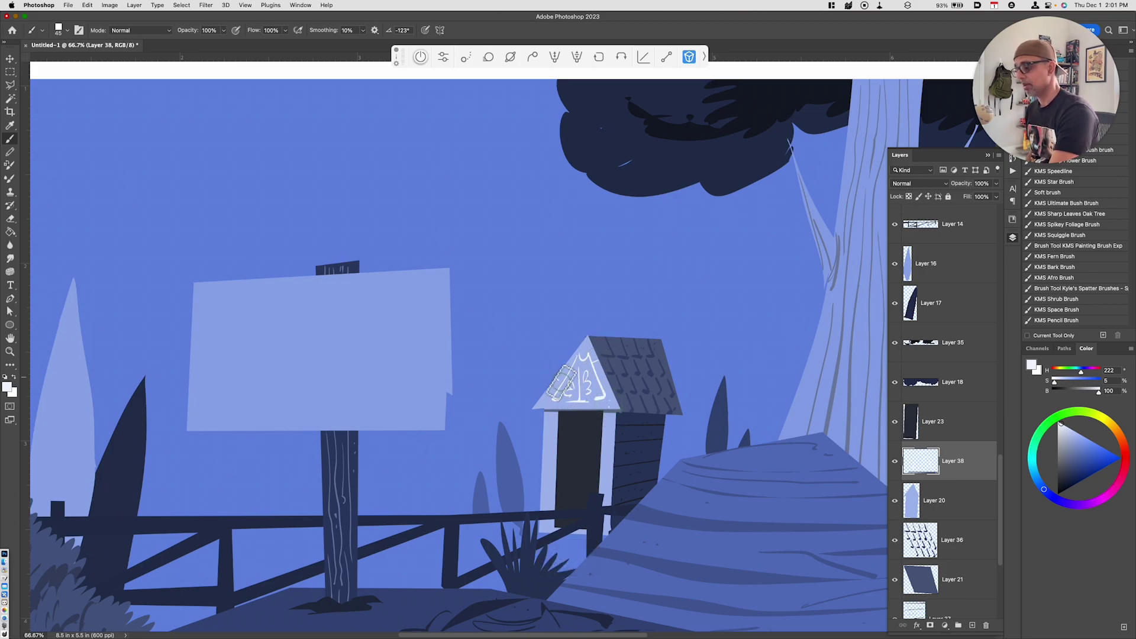
{"action": "key", "text": "super+minus"}
{"action": "key", "text": "super+minus"}
{"action": "key", "text": "super+minus"}
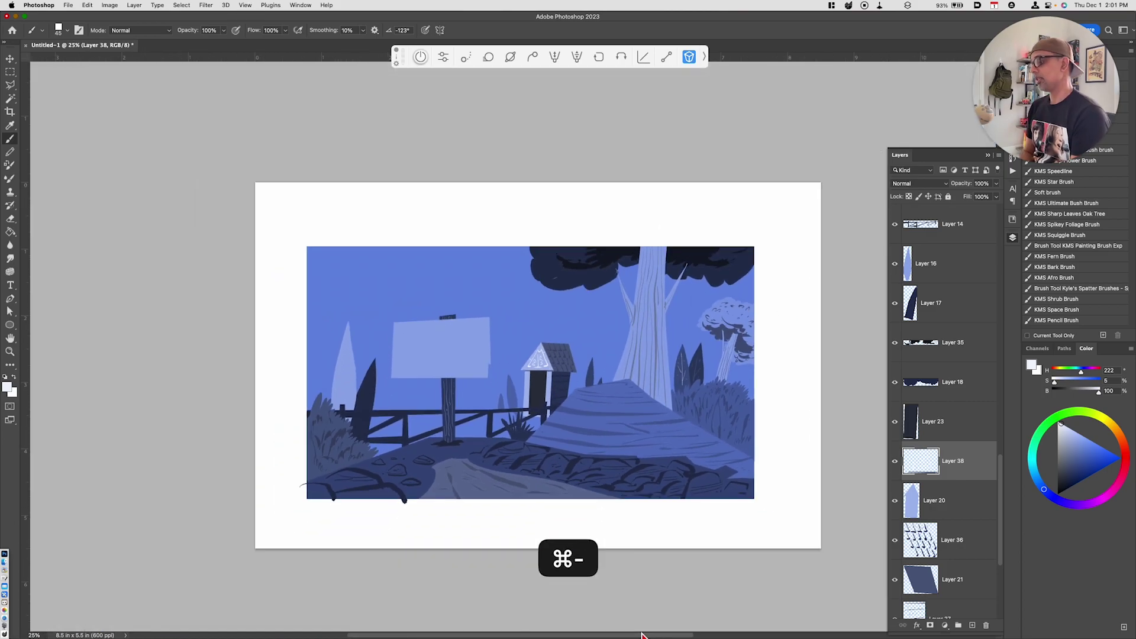
{"action": "key", "text": "super+equal"}
{"action": "key", "text": "super+equal"}
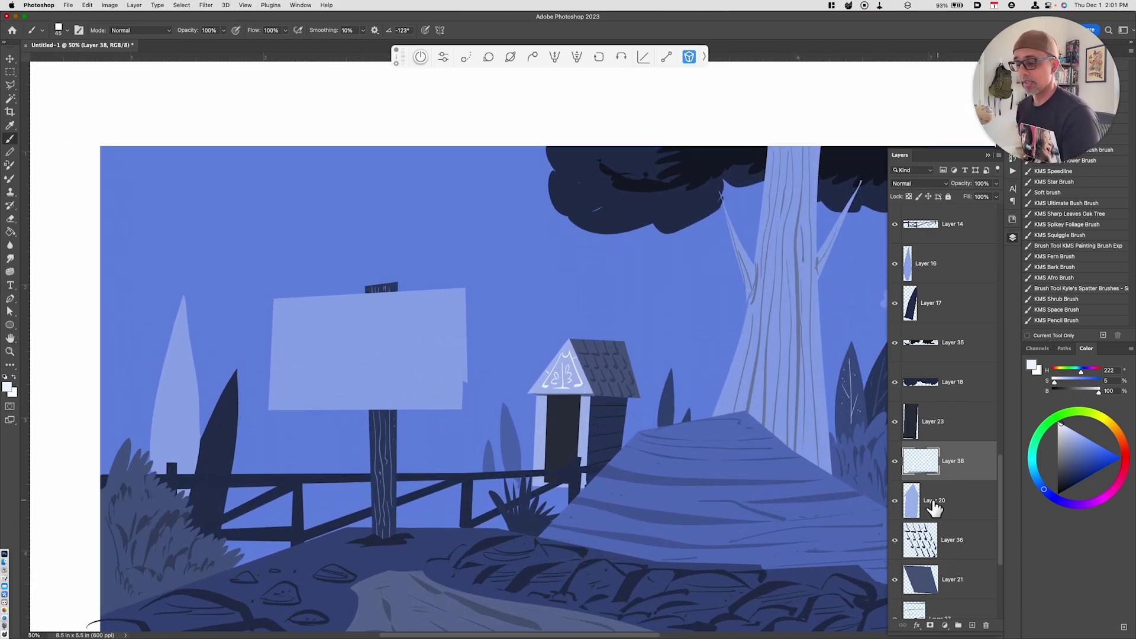
Load the Layer 20 outhouse front as a selection on a new layer, sampling a mid blue.
{"action": "left_click", "coordinate": [911, 500], "text": "super"}
{"action": "key", "text": "alt+shift+super+n"}
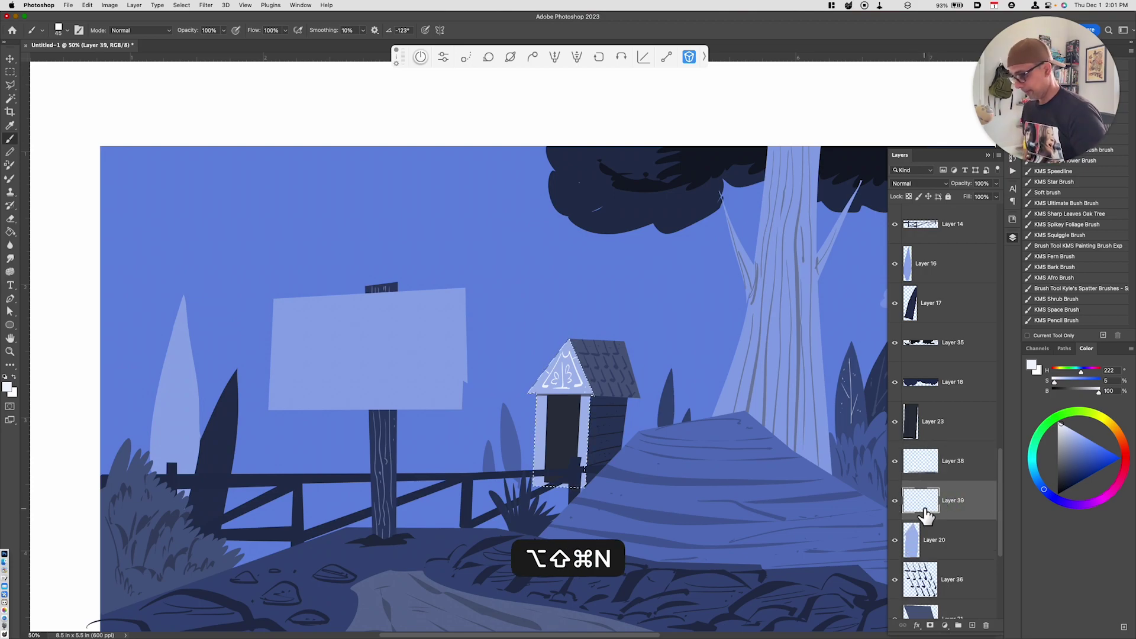
{"action": "key", "text": "i"}
{"action": "left_click", "coordinate": [590, 430]}
{"action": "left_click", "coordinate": [594, 431]}
{"action": "key", "text": "b"}
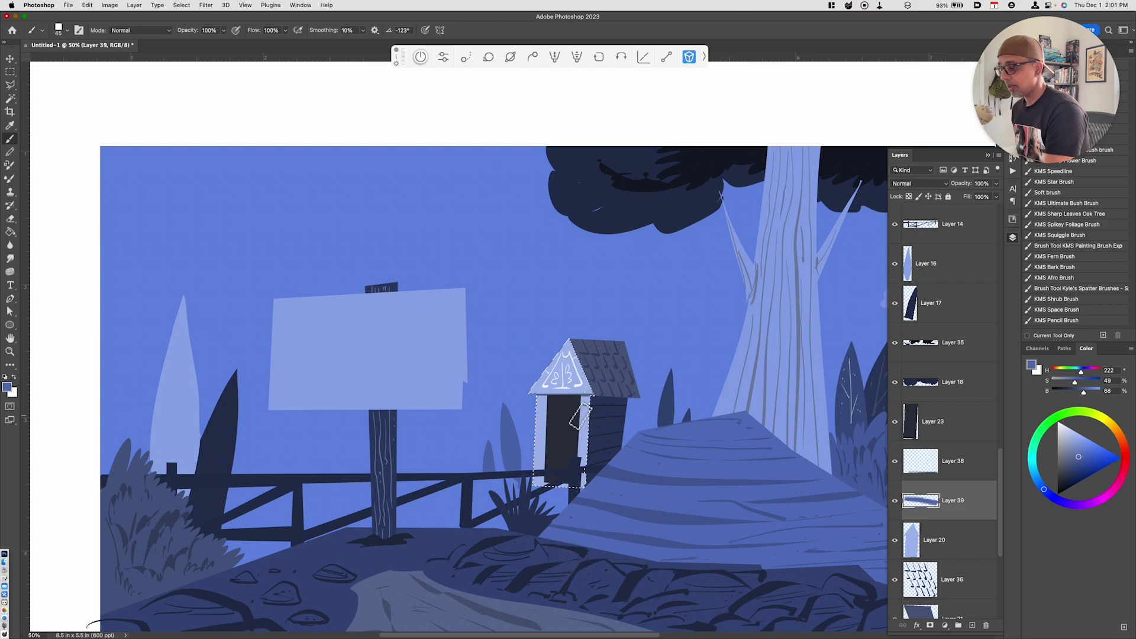
Paint mid-blue plank lines across the outhouse front, deselect, and move door Layer 23 down.
{"action": "left_click_drag", "start_coordinate": [588, 408], "coordinate": [586, 426]}
{"action": "key", "text": "super+z"}
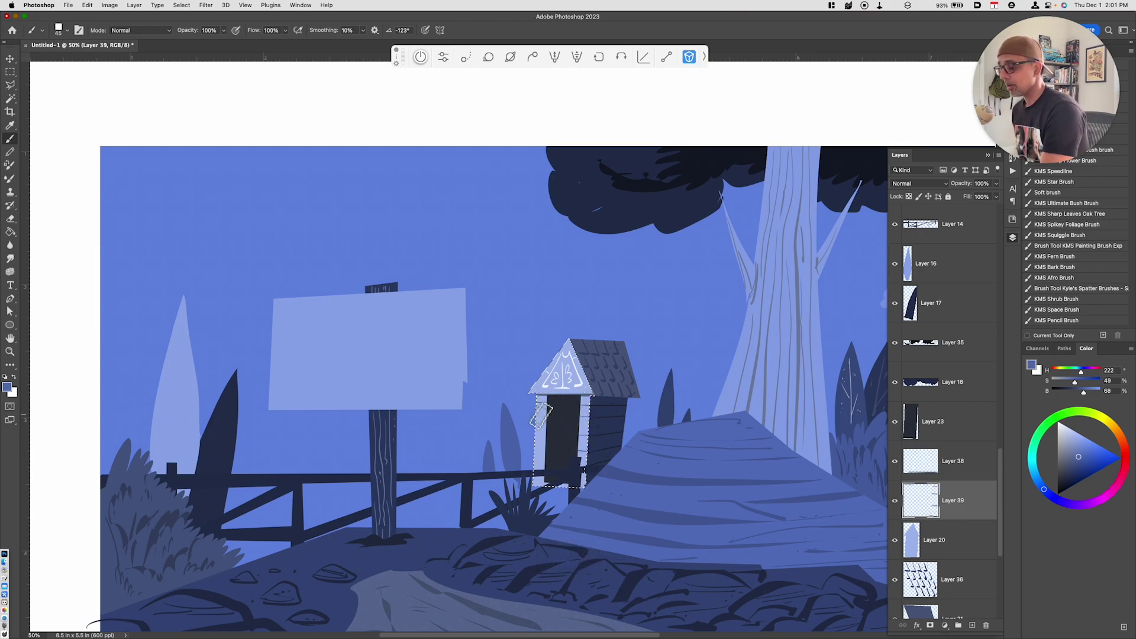
{"action": "left_click_drag", "start_coordinate": [531, 446], "coordinate": [550, 453]}
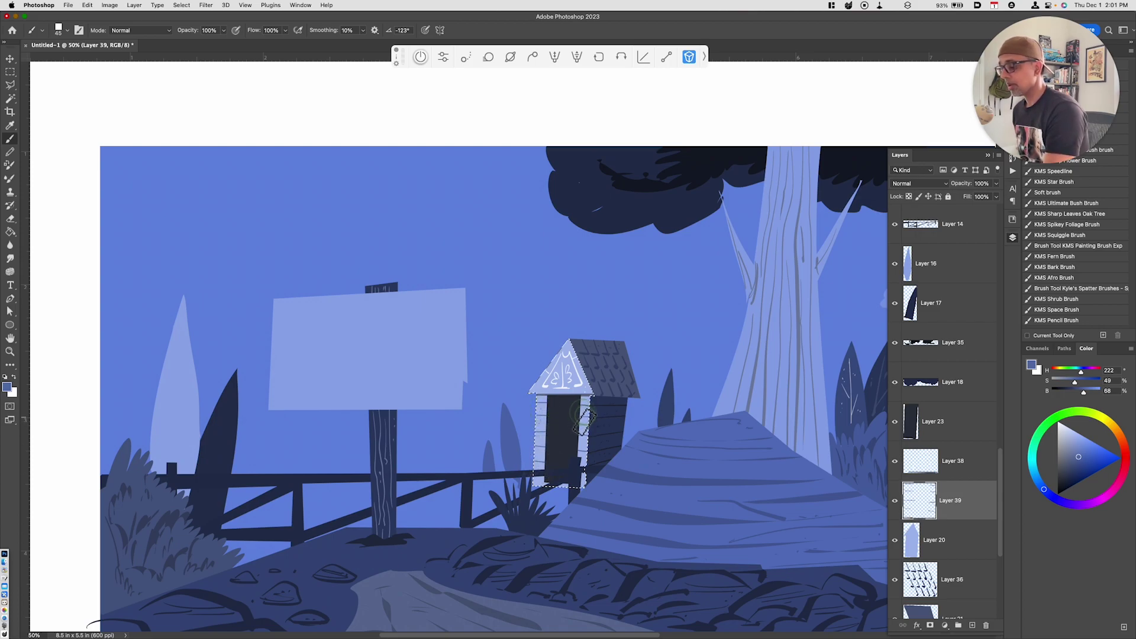
{"action": "mouse_move", "coordinate": [537, 465]}
{"action": "left_mouse_down"}
{"action": "mouse_move", "coordinate": [538, 476]}
{"action": "mouse_move", "coordinate": [573, 482]}
{"action": "left_mouse_up"}
{"action": "key", "text": "super+d"}
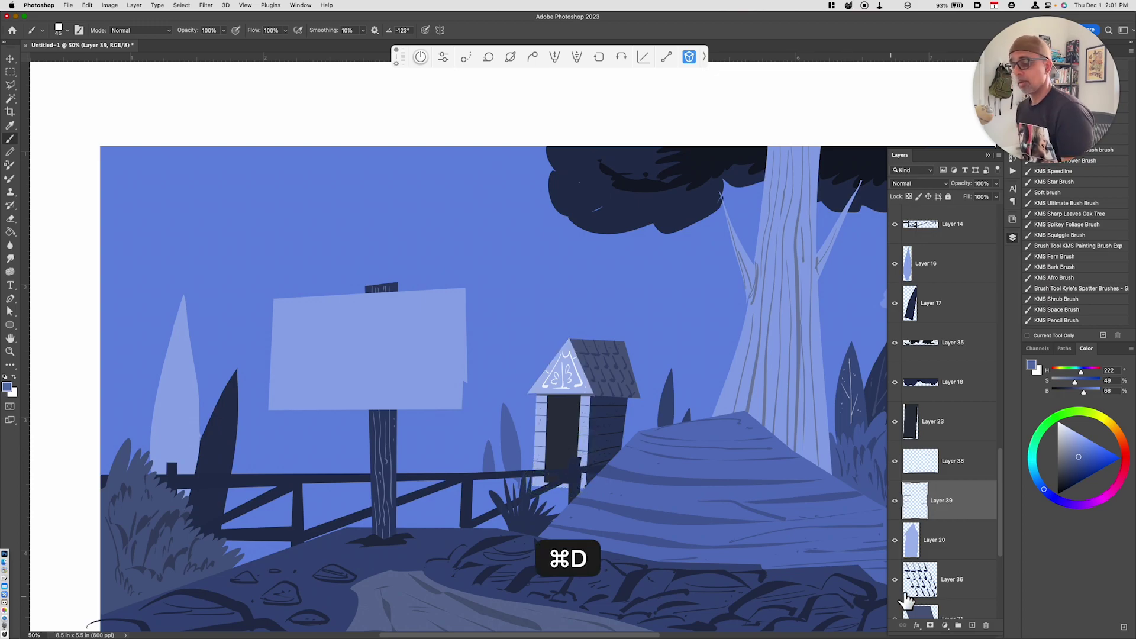
{"action": "left_click", "coordinate": [933, 422]}
{"action": "left_click_drag", "start_coordinate": [911, 422], "coordinate": [856, 484]}
Darken the outhouse door on Layer 23 to near-black with Lightness -63.
{"action": "key", "text": "super+u"}
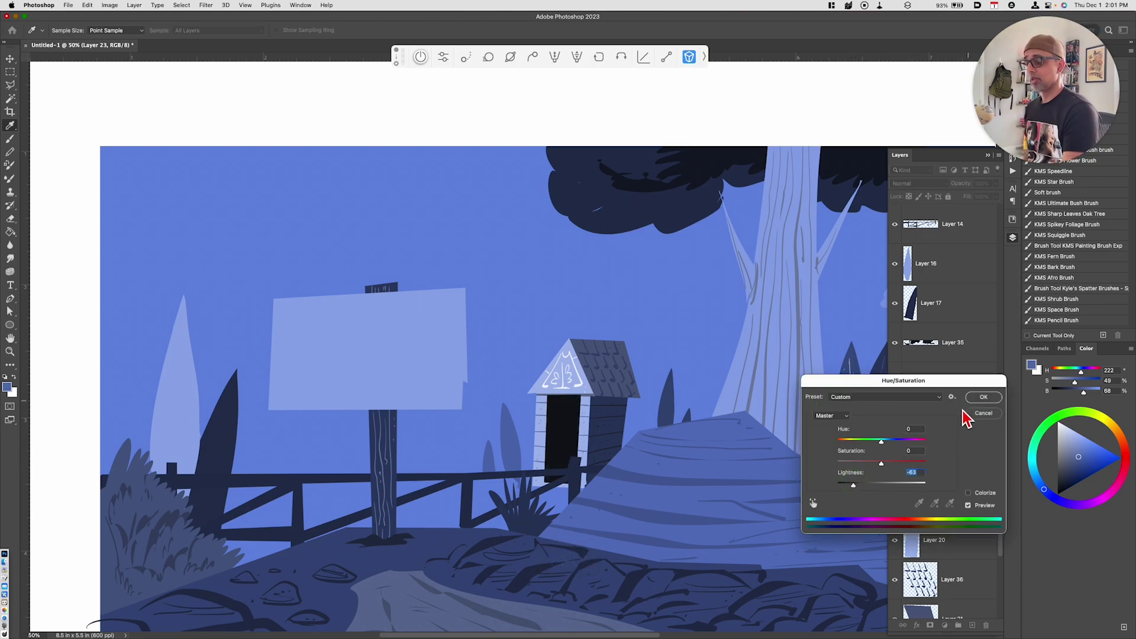
{"action": "left_click", "coordinate": [983, 397]}
{"action": "key", "text": "b"}
{"action": "key", "text": "super+minus"}
{"action": "key", "text": "super+minus"}
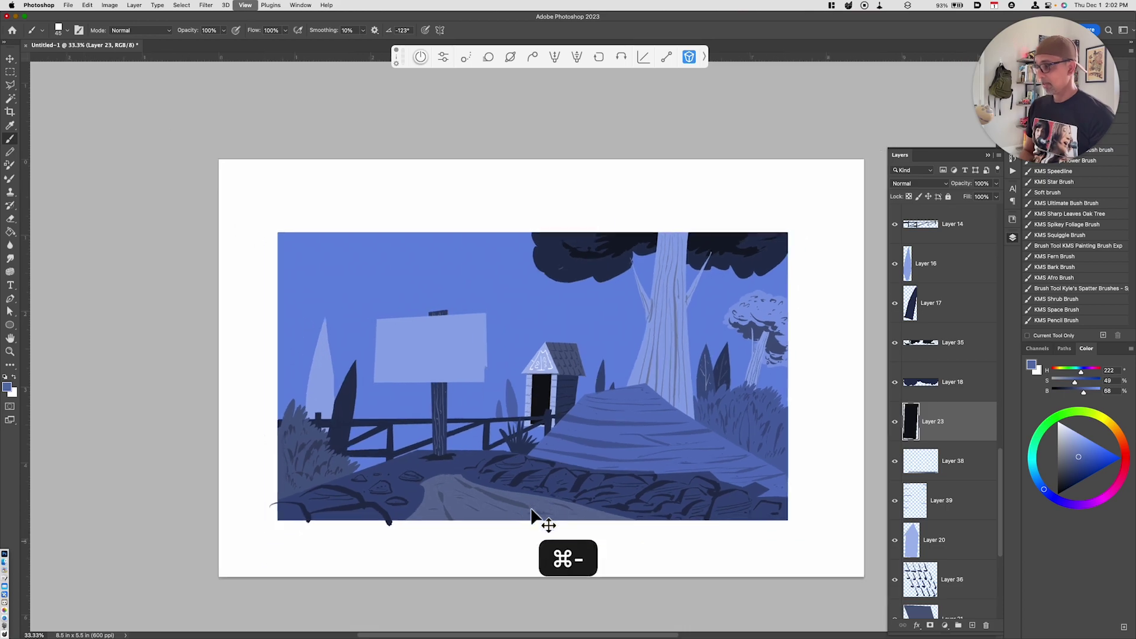
{"action": "key", "text": "super+equal"}
{"action": "key", "text": "super+equal"}
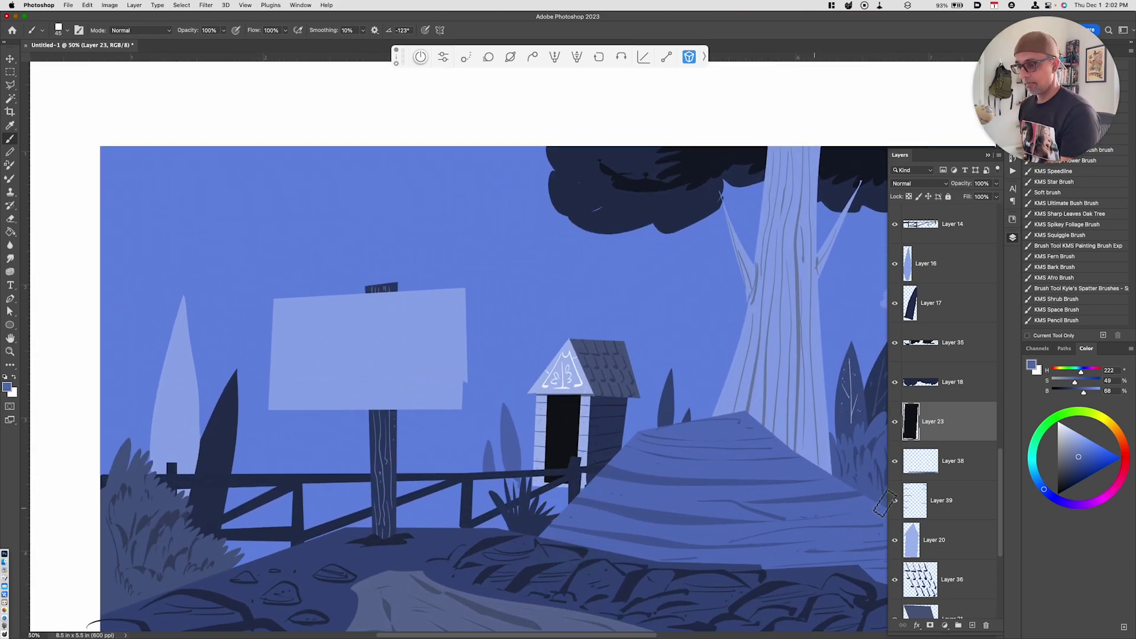
{"action": "left_click_drag", "start_coordinate": [1000, 472], "coordinate": [1002, 247]}
Lasso the fence rail and posts on Layer 14, copy them, and raise Lightness to +16.
{"action": "key", "text": "v"}
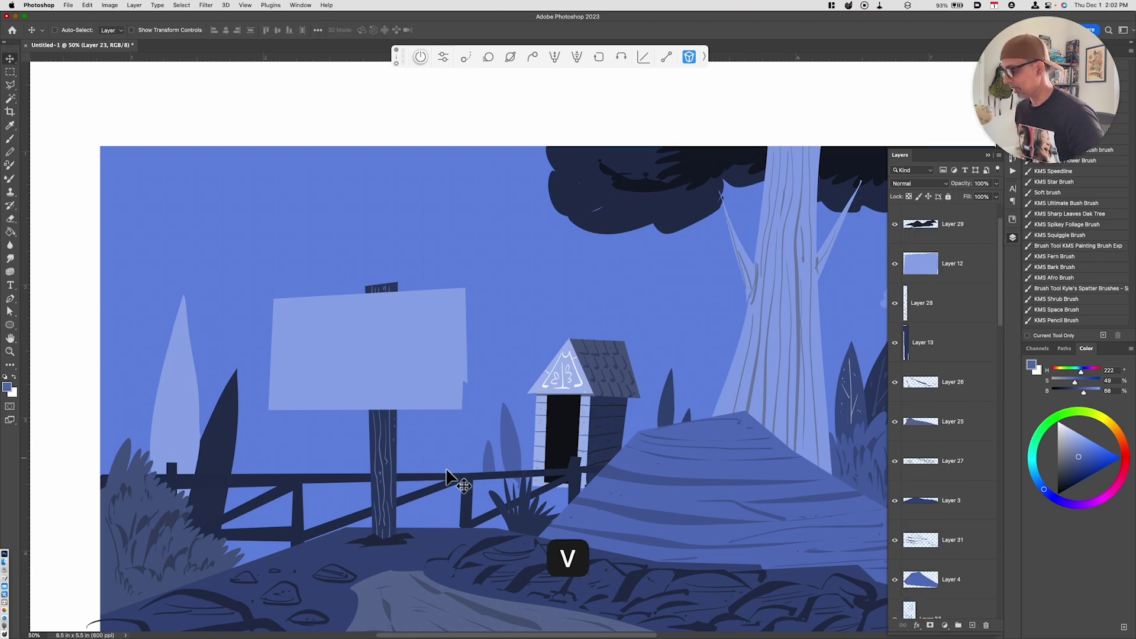
{"action": "right_click", "coordinate": [471, 488]}
{"action": "left_click", "coordinate": [473, 486]}
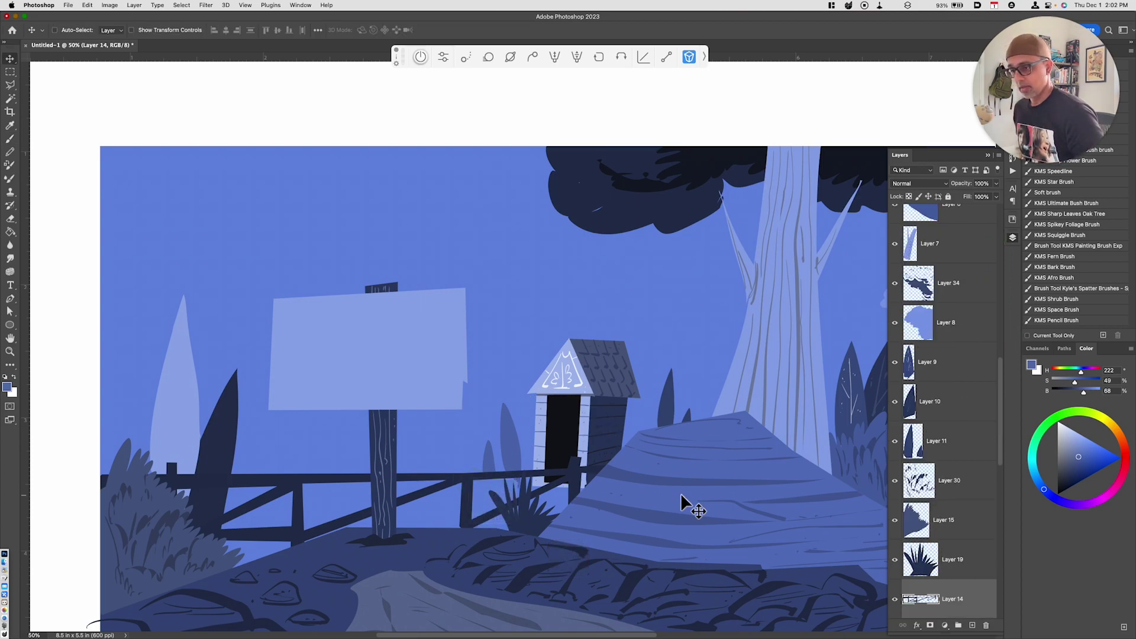
{"action": "key", "text": "l"}
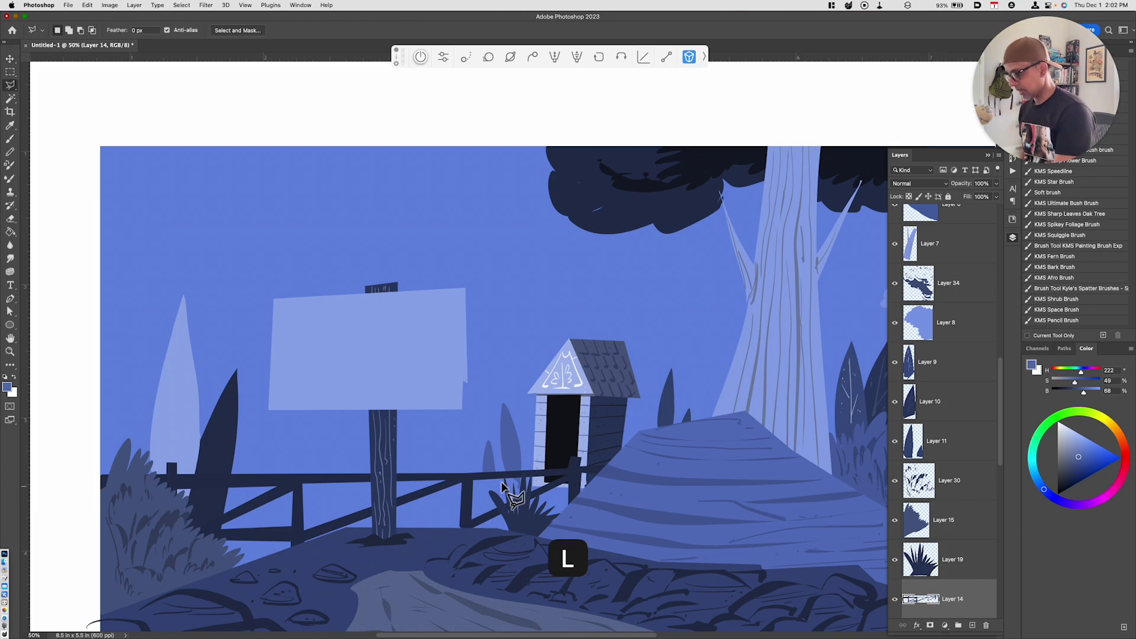
{"action": "key", "text": "shift+l"}
{"action": "key", "text": "shift+l"}
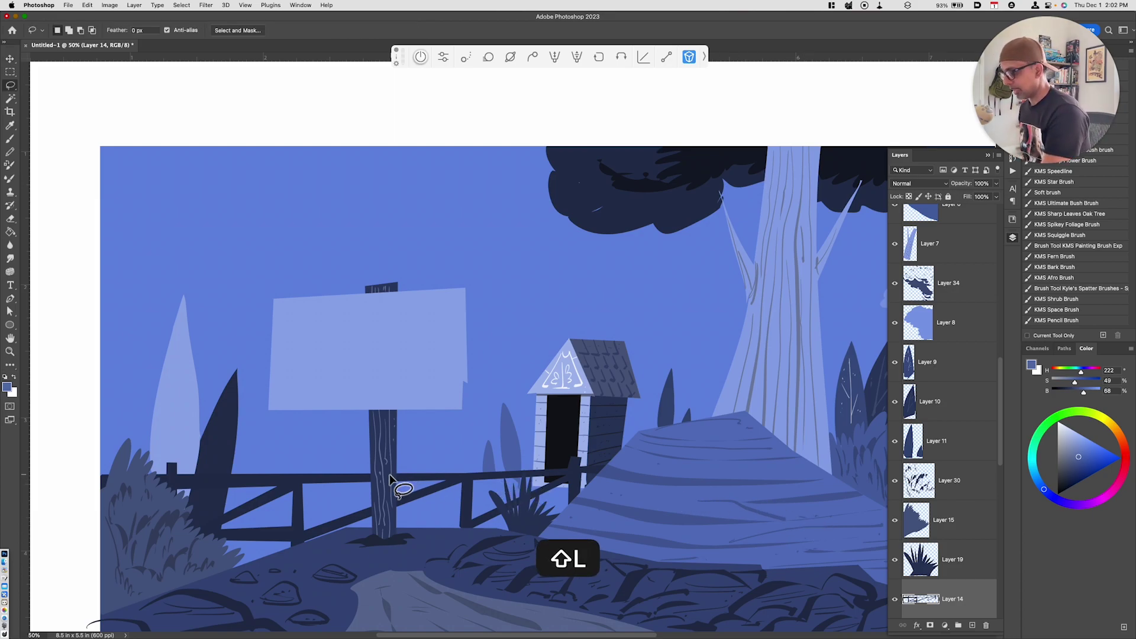
{"action": "mouse_move", "coordinate": [418, 477]}
{"action": "left_mouse_down"}
{"action": "mouse_move", "coordinate": [588, 475]}
{"action": "mouse_move", "coordinate": [422, 488]}
{"action": "mouse_move", "coordinate": [231, 478]}
{"action": "mouse_move", "coordinate": [439, 477]}
{"action": "mouse_move", "coordinate": [165, 477]}
{"action": "mouse_move", "coordinate": [251, 486]}
{"action": "left_mouse_up"}
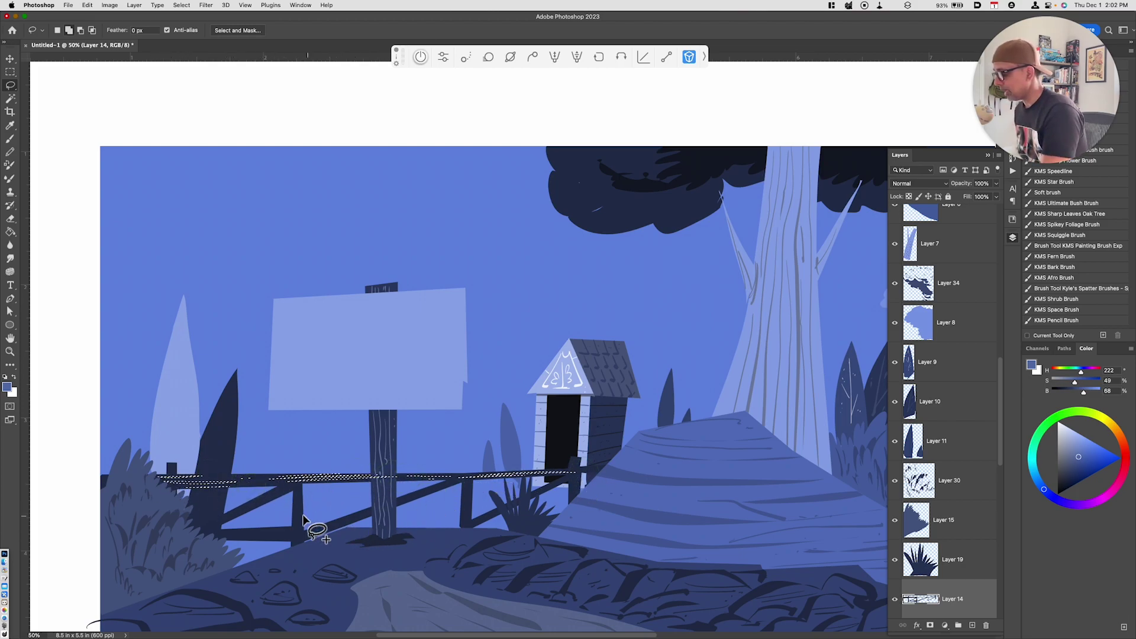
{"action": "mouse_move", "coordinate": [298, 517]}
{"action": "left_mouse_down"}
{"action": "mouse_move", "coordinate": [297, 489]}
{"action": "mouse_move", "coordinate": [297, 567]}
{"action": "mouse_move", "coordinate": [306, 472]}
{"action": "mouse_move", "coordinate": [304, 551]}
{"action": "mouse_move", "coordinate": [297, 469]}
{"action": "mouse_move", "coordinate": [294, 582]}
{"action": "mouse_move", "coordinate": [285, 503]}
{"action": "mouse_move", "coordinate": [208, 525]}
{"action": "mouse_move", "coordinate": [310, 477]}
{"action": "mouse_move", "coordinate": [215, 530]}
{"action": "mouse_move", "coordinate": [318, 487]}
{"action": "mouse_move", "coordinate": [201, 534]}
{"action": "mouse_move", "coordinate": [330, 523]}
{"action": "mouse_move", "coordinate": [215, 536]}
{"action": "mouse_move", "coordinate": [319, 537]}
{"action": "mouse_move", "coordinate": [238, 531]}
{"action": "mouse_move", "coordinate": [338, 526]}
{"action": "mouse_move", "coordinate": [281, 542]}
{"action": "mouse_move", "coordinate": [484, 468]}
{"action": "mouse_move", "coordinate": [465, 531]}
{"action": "mouse_move", "coordinate": [471, 480]}
{"action": "mouse_move", "coordinate": [473, 526]}
{"action": "mouse_move", "coordinate": [580, 466]}
{"action": "mouse_move", "coordinate": [573, 506]}
{"action": "mouse_move", "coordinate": [593, 474]}
{"action": "left_mouse_up"}
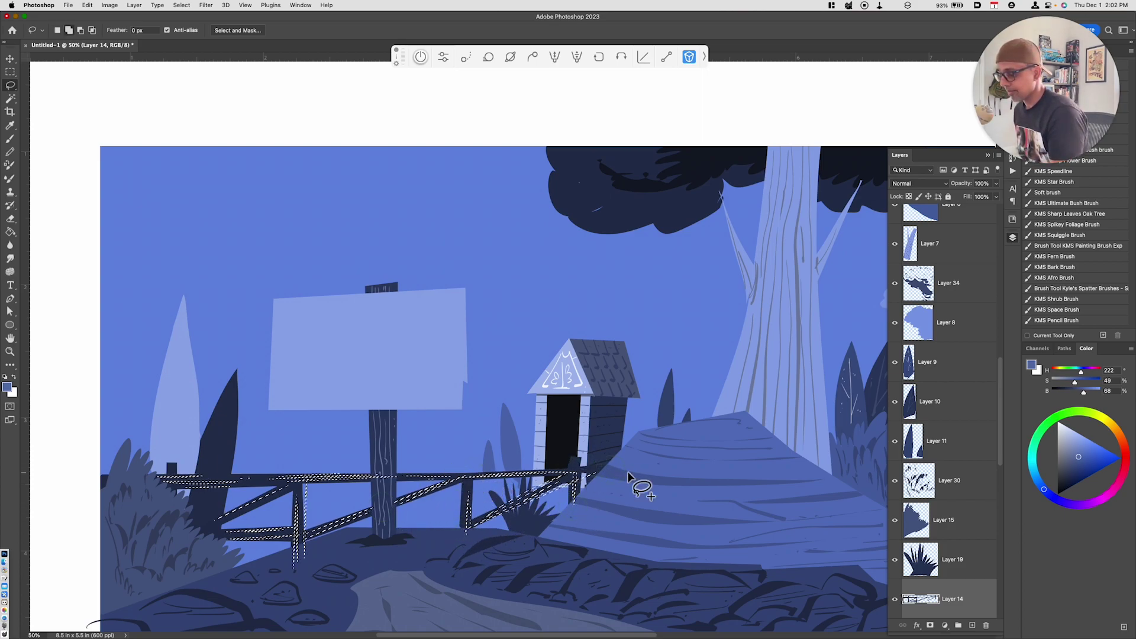
{"action": "key", "text": "super+j"}
{"action": "key", "text": "super+u"}
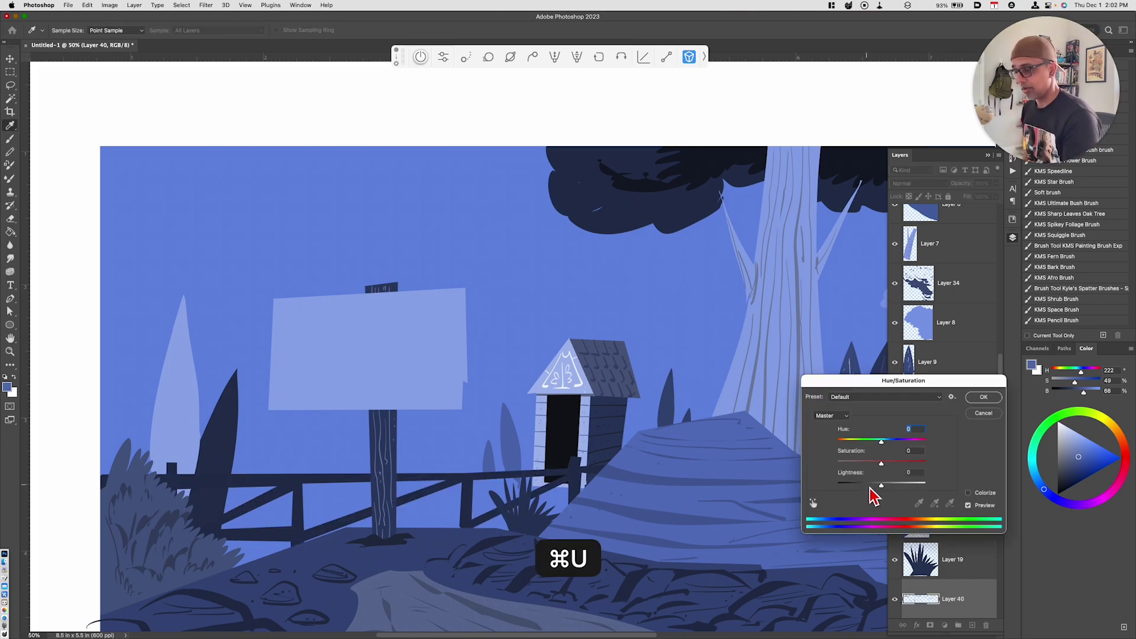
{"action": "left_click_drag", "start_coordinate": [880, 486], "coordinate": [887, 489]}
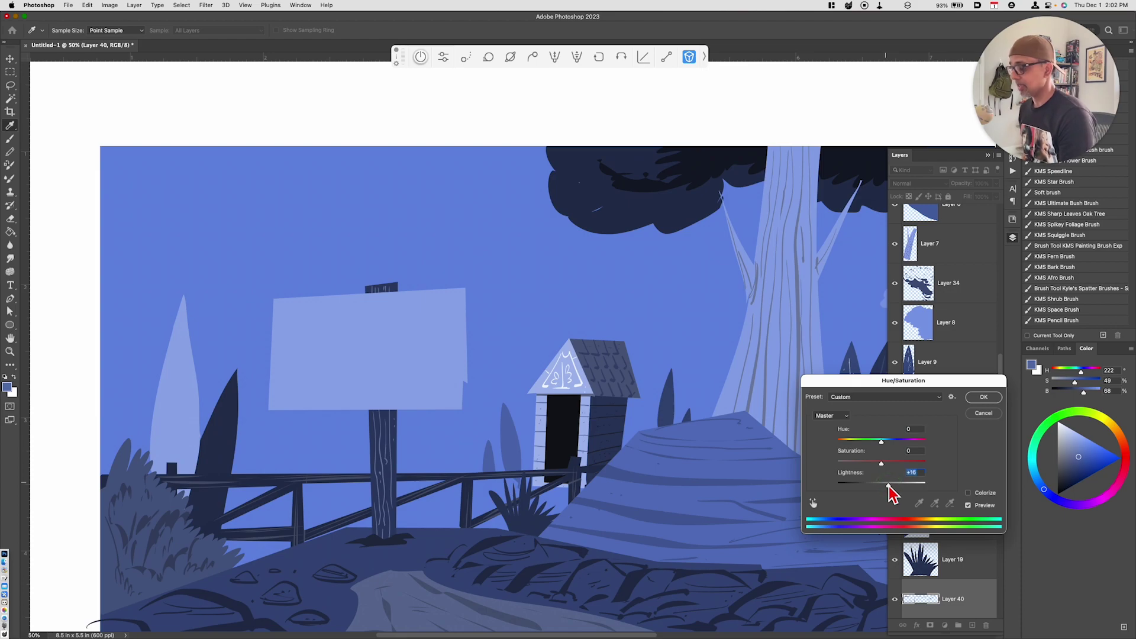
Apply the fence lightening and make sign Layer 12 active.
{"action": "left_click", "coordinate": [983, 407]}
{"action": "key", "text": "super+minus"}
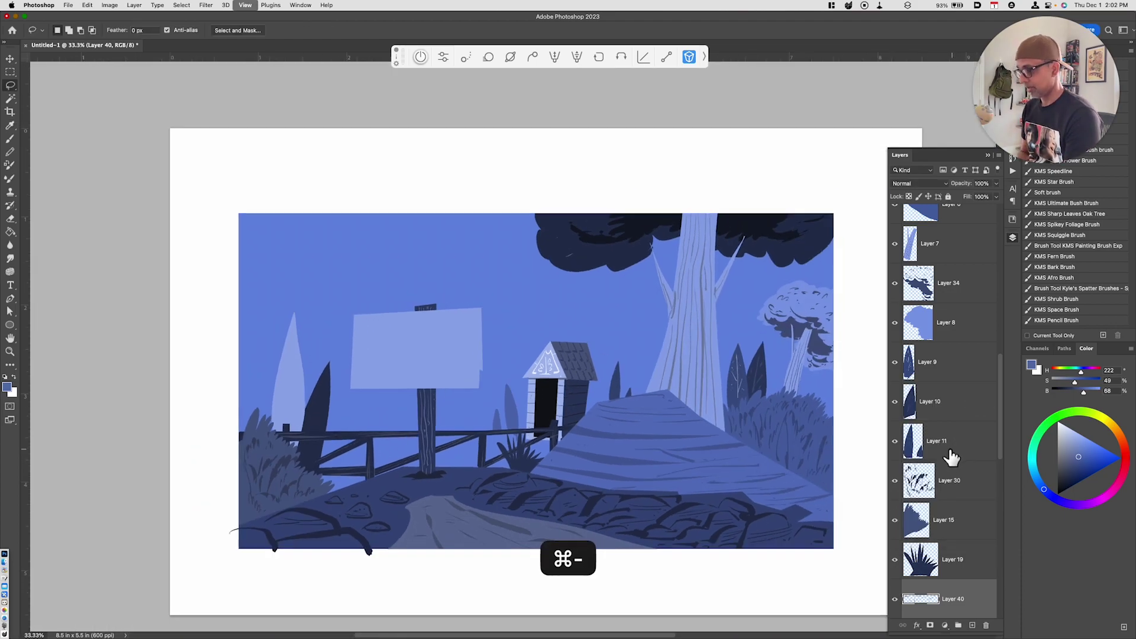
{"action": "key", "text": "super+minus"}
{"action": "key", "text": "super+equal"}
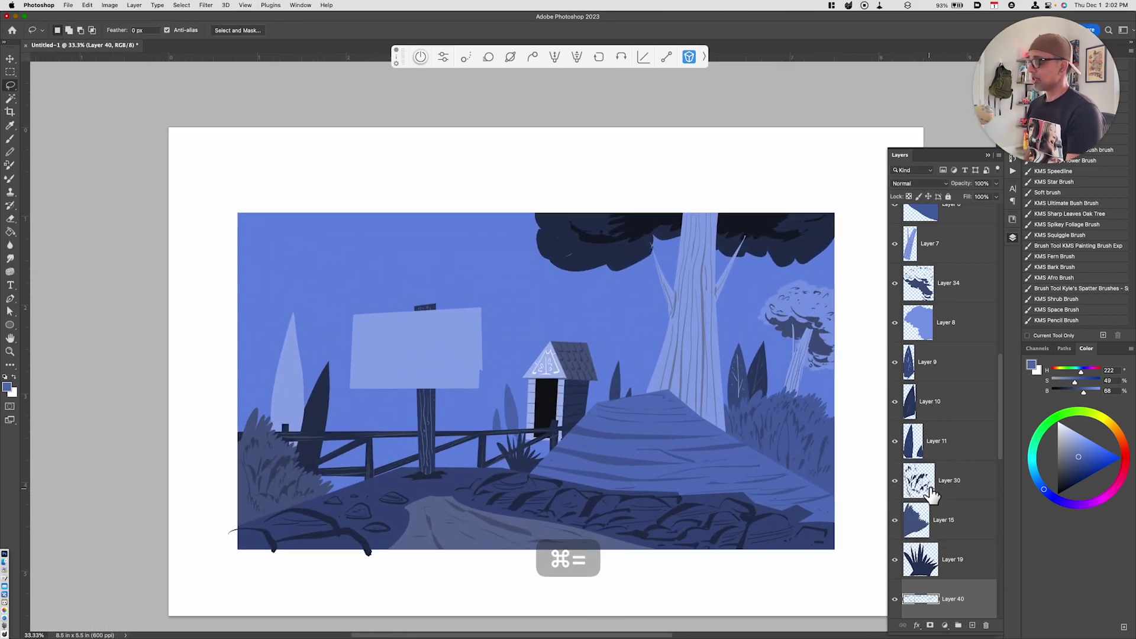
{"action": "scroll", "coordinate": [998, 385], "scroll_direction": "up", "scroll_amount": 10}
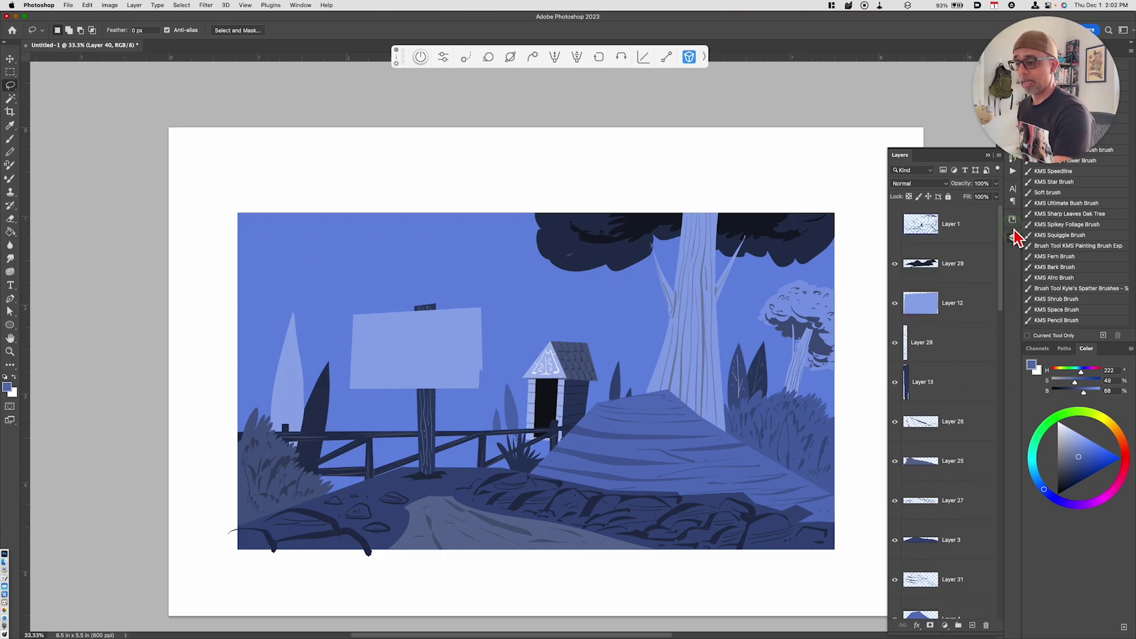
{"action": "left_click", "coordinate": [928, 314]}
Copy thin strips across the sign to a new layer and darken them into plank seams.
{"action": "mouse_move", "coordinate": [354, 336]}
{"action": "left_mouse_down"}
{"action": "mouse_move", "coordinate": [495, 326]}
{"action": "mouse_move", "coordinate": [361, 333]}
{"action": "mouse_move", "coordinate": [443, 364]}
{"action": "mouse_move", "coordinate": [367, 362]}
{"action": "mouse_move", "coordinate": [481, 374]}
{"action": "left_mouse_up"}
{"action": "key", "text": "shift"}
{"action": "key", "text": "super+j"}
{"action": "key", "text": "super+u"}
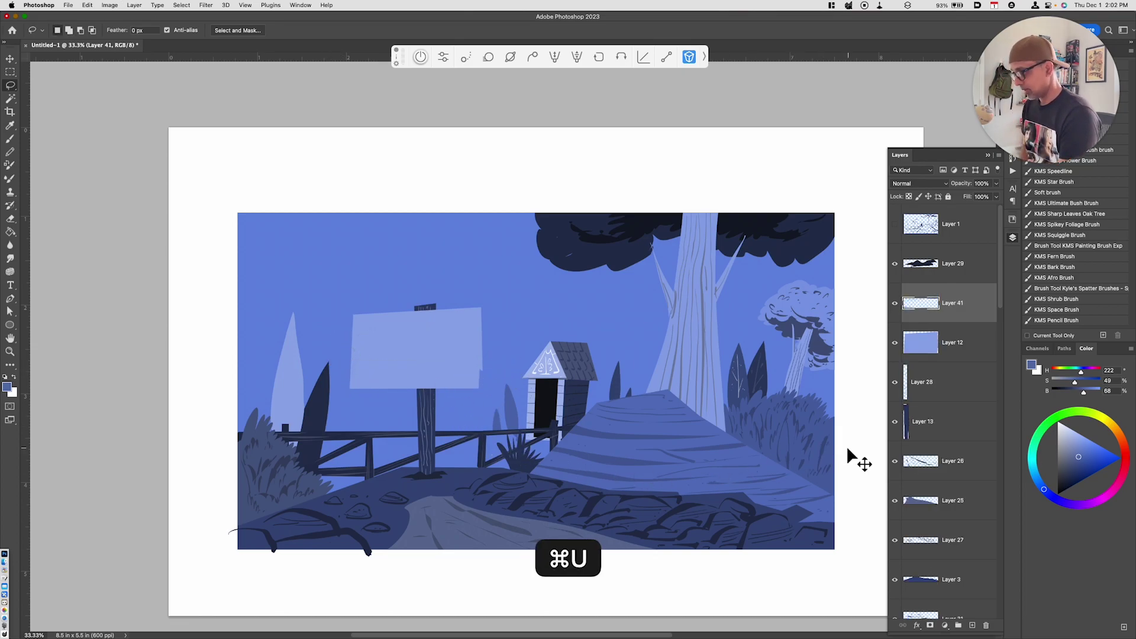
{"action": "left_click_drag", "start_coordinate": [881, 483], "coordinate": [881, 496]}
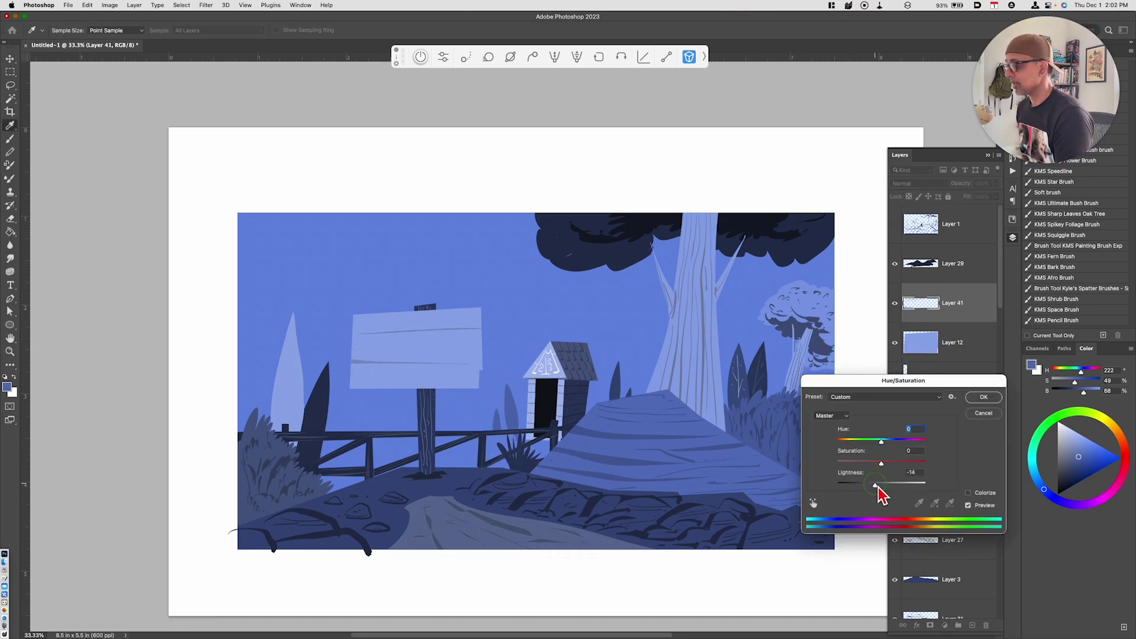
{"action": "left_click", "coordinate": [986, 399]}
Copy nail spots on the sign to a new layer and lighten them to +32.
{"action": "key", "text": "l"}
{"action": "key", "text": "shift"}
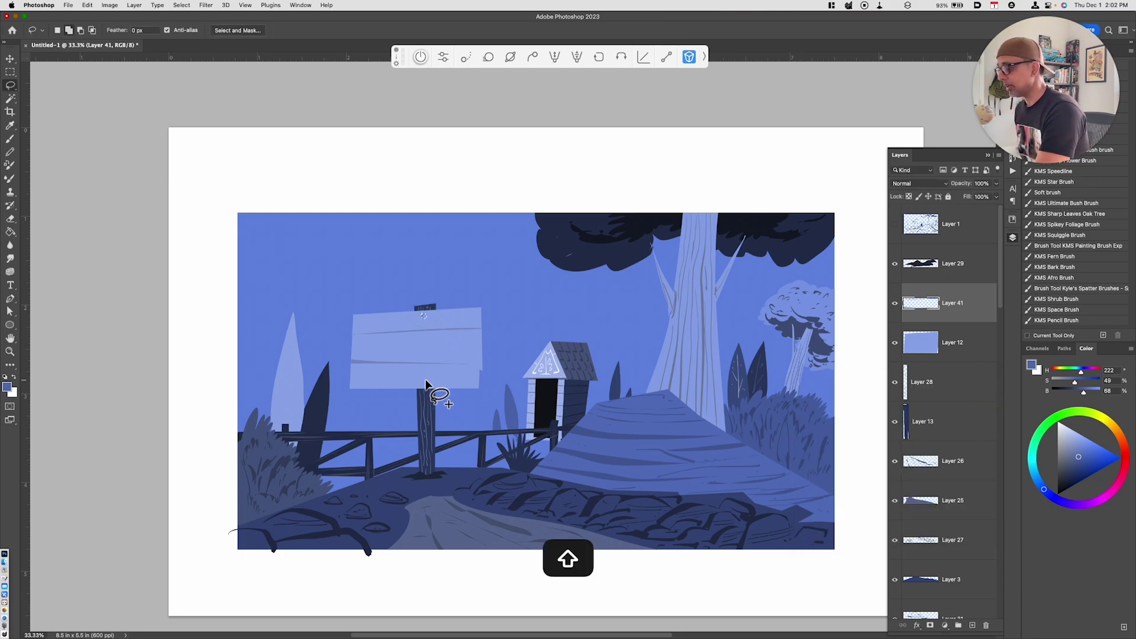
{"action": "left_click", "coordinate": [951, 346]}
{"action": "key", "text": "super+j"}
{"action": "key", "text": "super+u"}
{"action": "left_click_drag", "start_coordinate": [899, 486], "coordinate": [895, 485]}
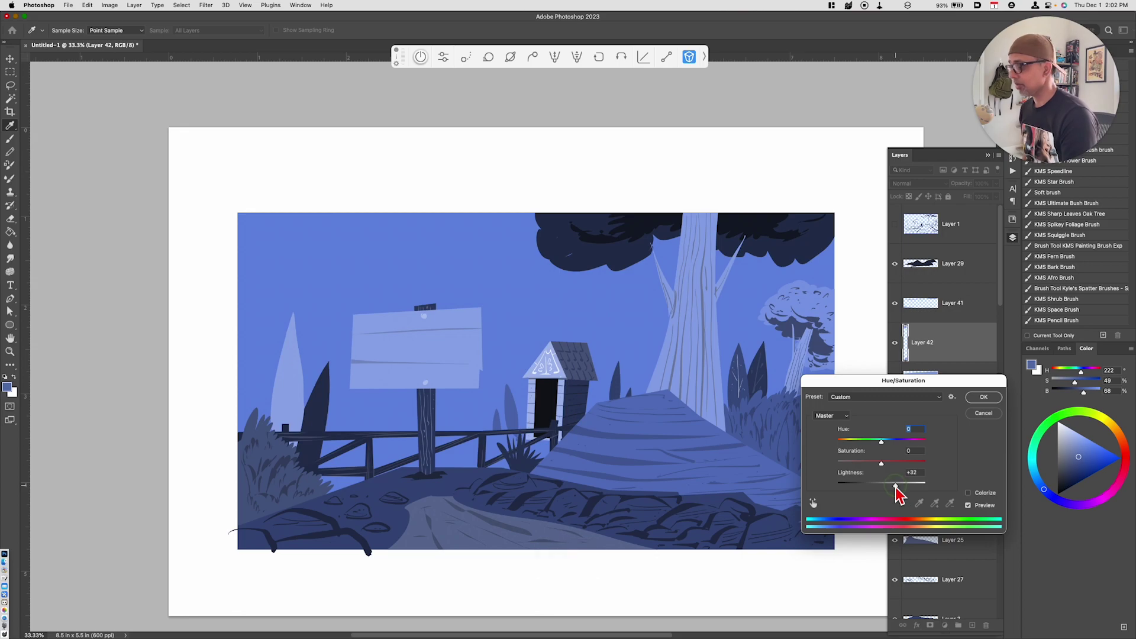
{"action": "left_click", "coordinate": [992, 400]}
{"action": "key", "text": "super+minus"}
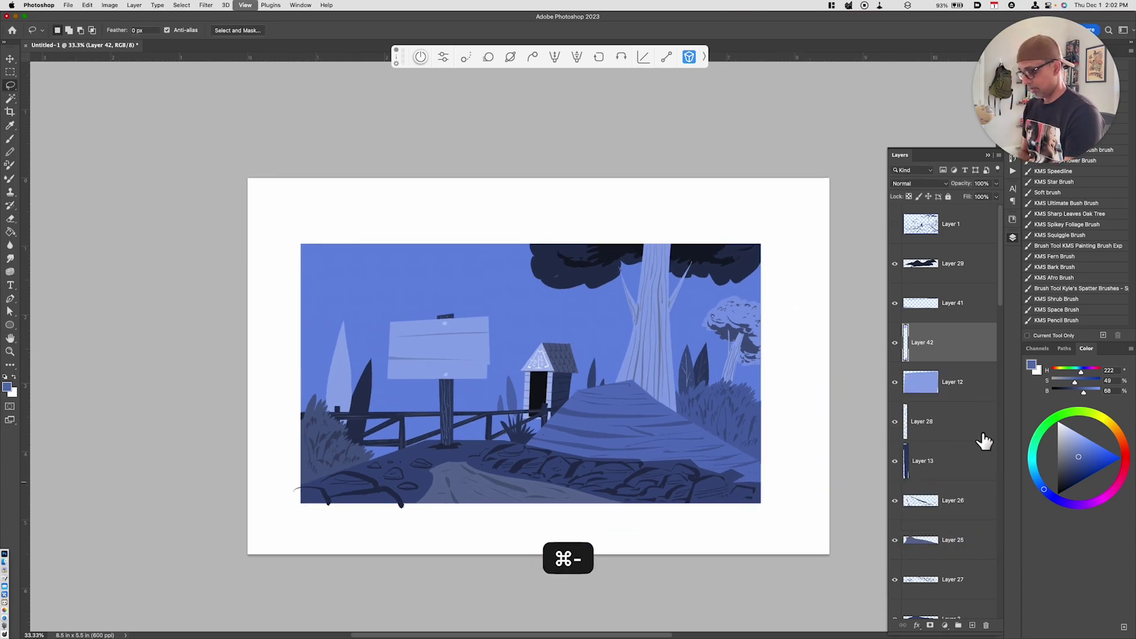
{"action": "key", "text": "super+minus"}
{"action": "key", "text": "super+minus"}
{"action": "key", "text": "super+equal"}
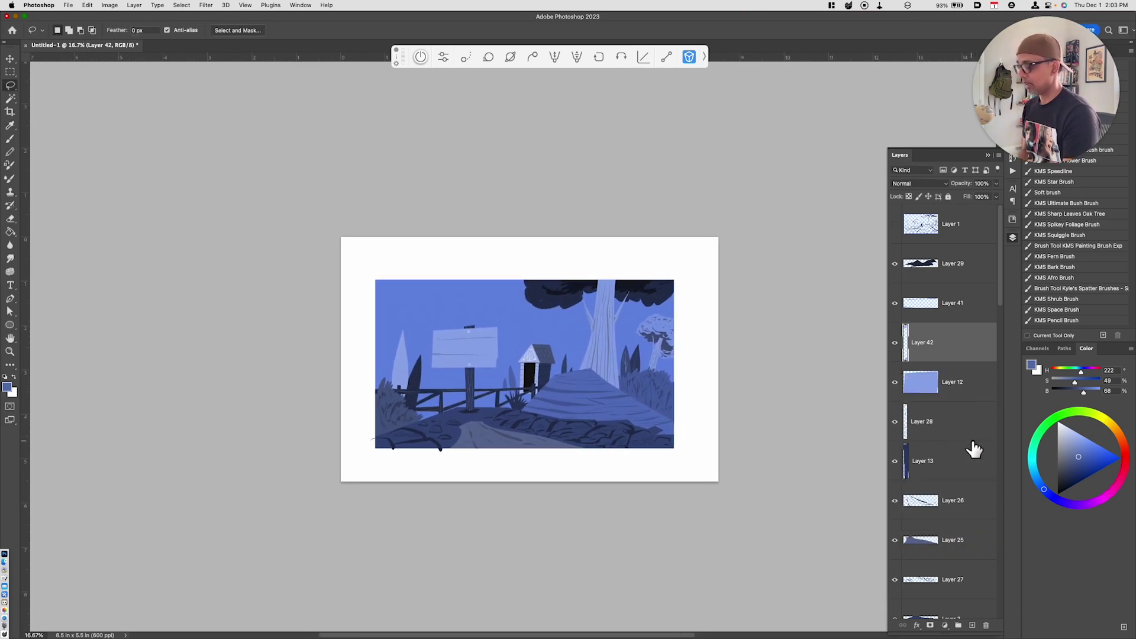
{"action": "key", "text": "super+equal"}
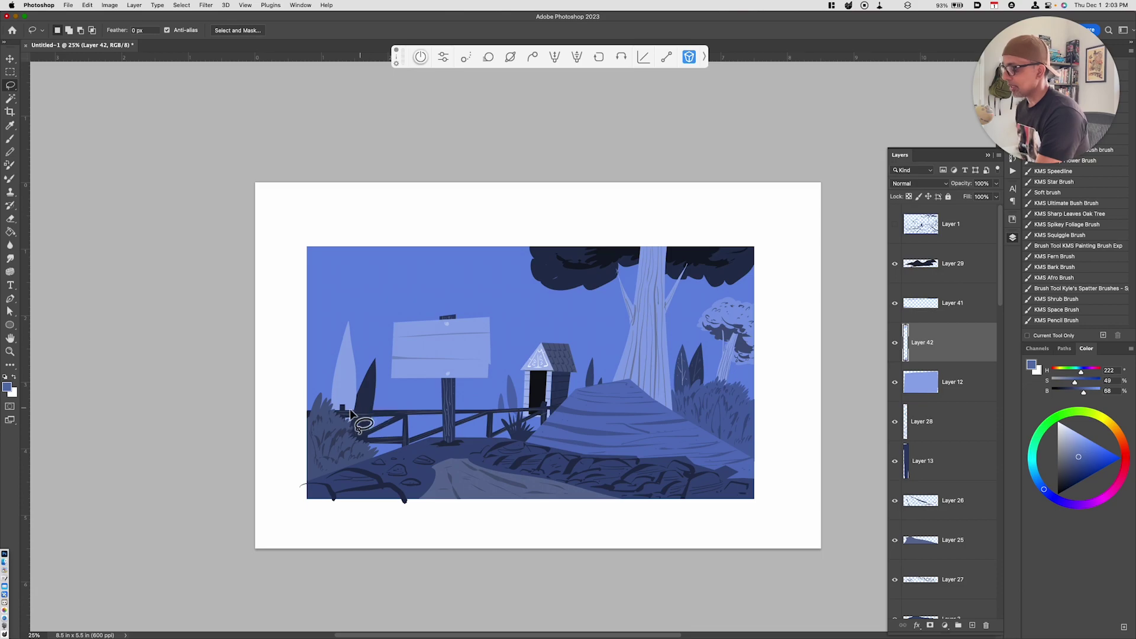
Outline the rolling hill shape behind the fence and copy it to its own layer.
{"action": "mouse_move", "coordinate": [353, 391]}
{"action": "left_mouse_down"}
{"action": "mouse_move", "coordinate": [537, 424]}
{"action": "mouse_move", "coordinate": [557, 415]}
{"action": "mouse_move", "coordinate": [542, 445]}
{"action": "mouse_move", "coordinate": [366, 471]}
{"action": "mouse_move", "coordinate": [274, 413]}
{"action": "left_mouse_up"}
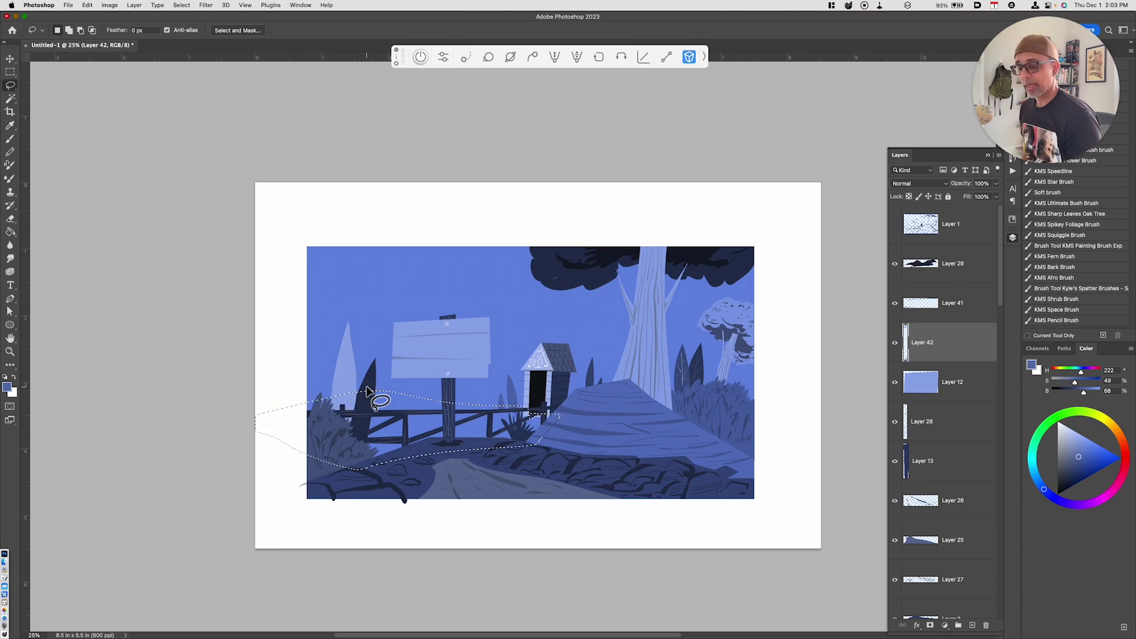
{"action": "scroll", "coordinate": [999, 597], "scroll_direction": "down", "scroll_amount": 5}
{"action": "scroll", "coordinate": [1004, 602], "scroll_direction": "down", "scroll_amount": 5}
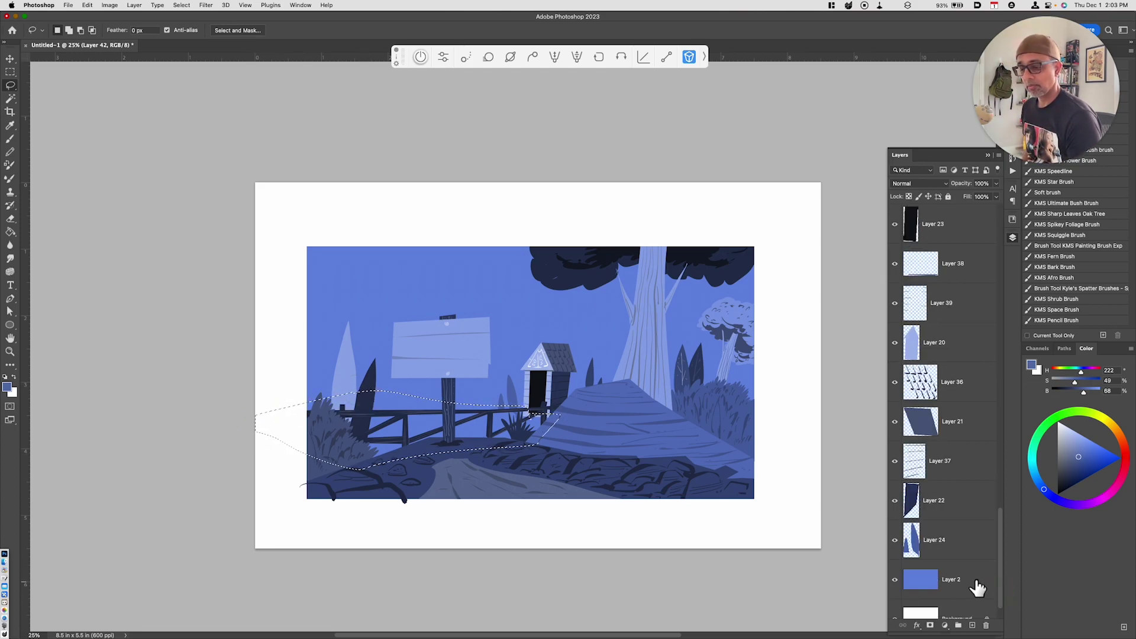
{"action": "key", "text": "super+j"}
Darken the hill copy with a Hue/Saturation Lightness of about -16.
{"action": "key", "text": "super+u"}
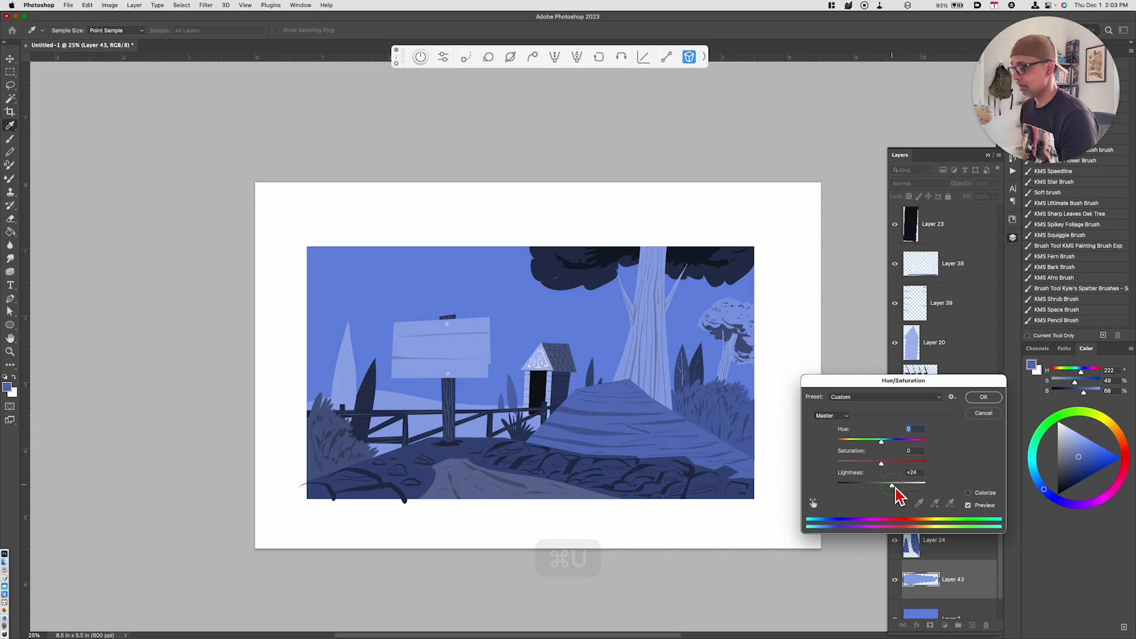
{"action": "left_click_drag", "start_coordinate": [891, 489], "coordinate": [879, 490]}
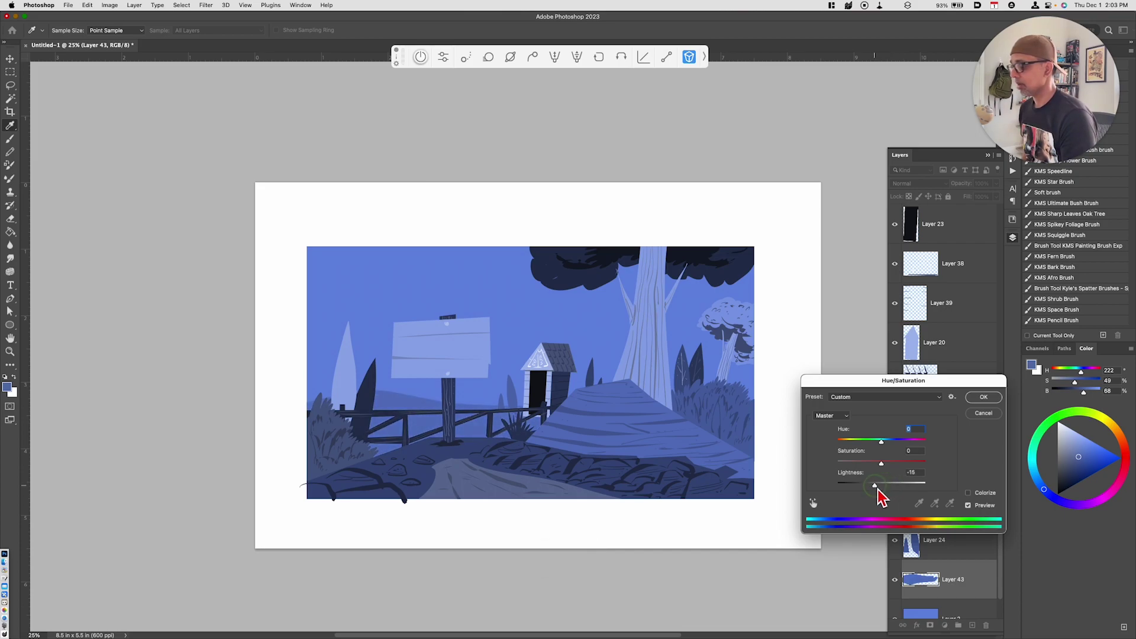
{"action": "left_click", "coordinate": [989, 398]}
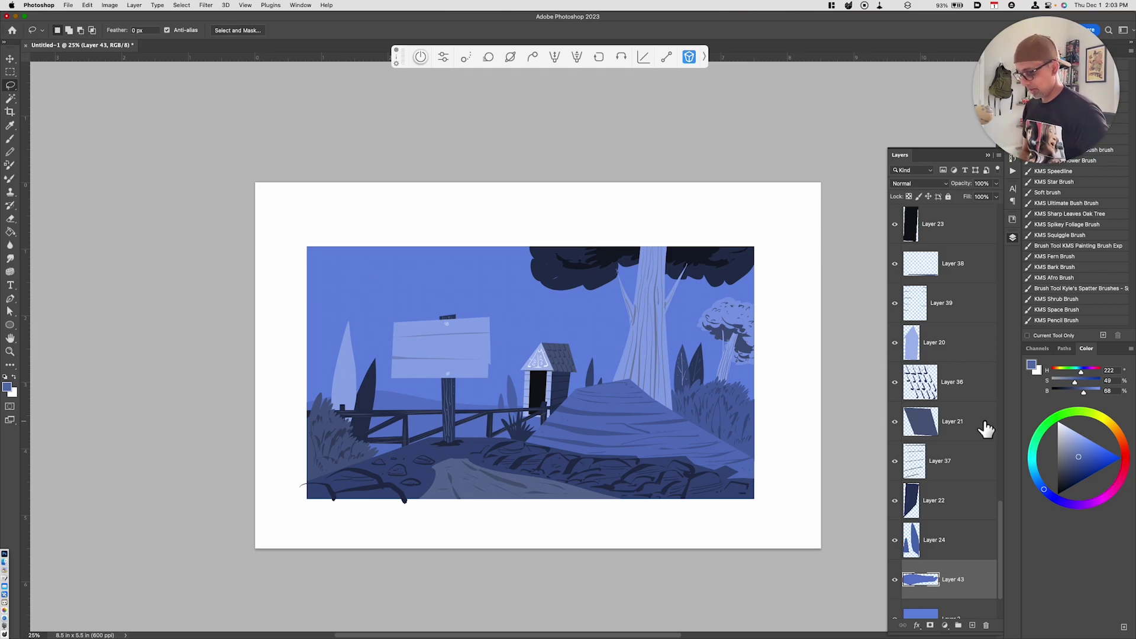
{"action": "key", "text": "super+equal"}
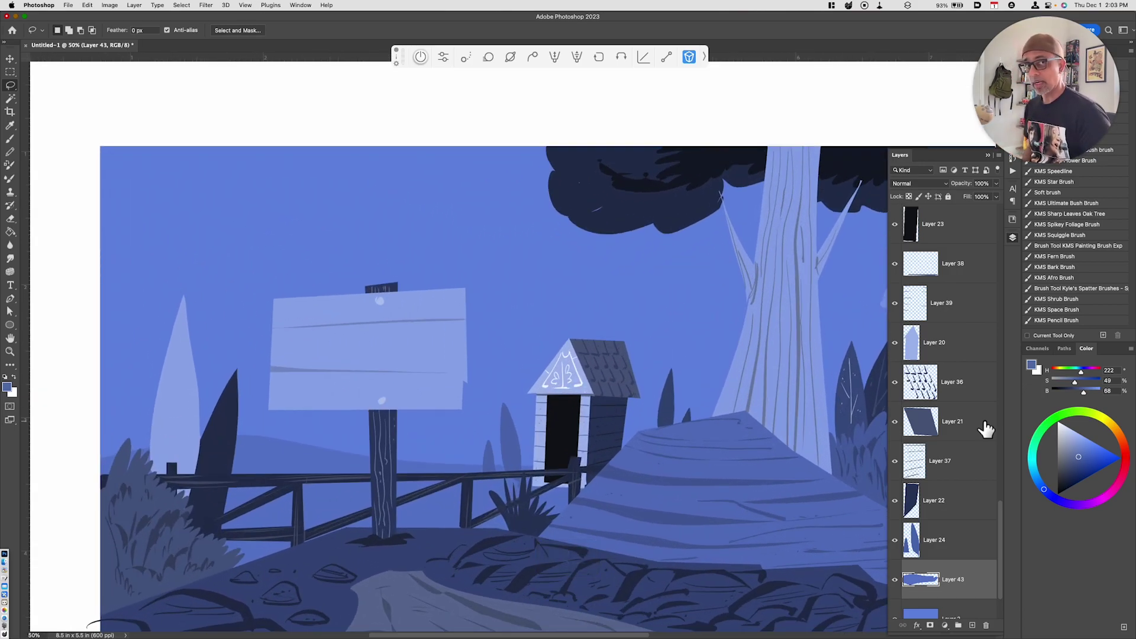
With Layer 23 active, set the foreground colour to a fully saturated bright yellow.
{"action": "key", "text": "super+minus"}
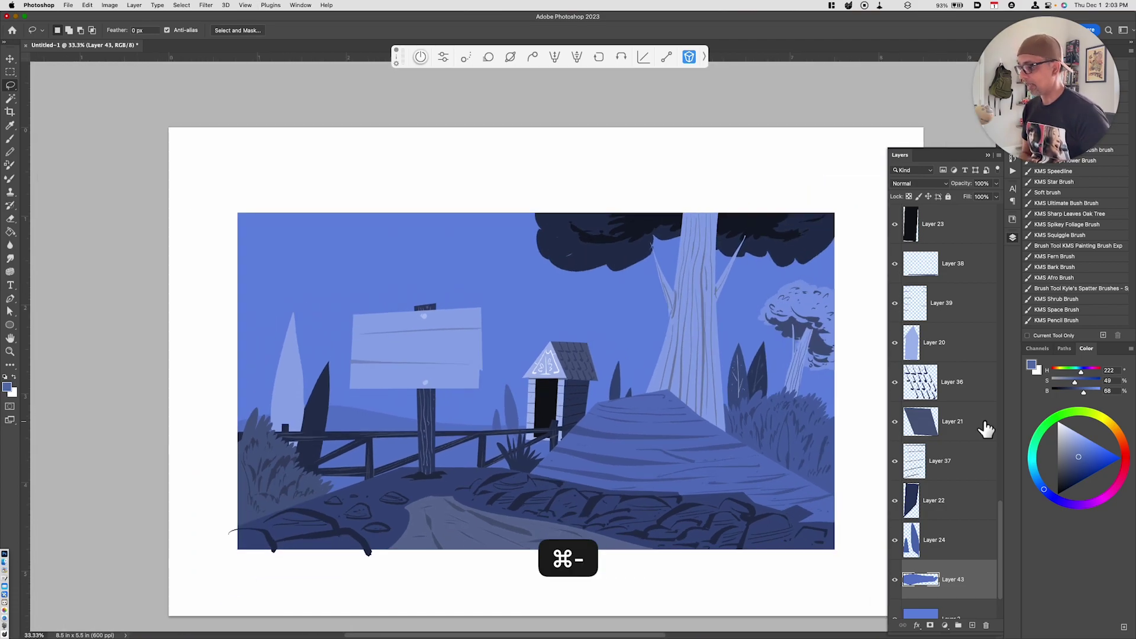
{"action": "left_click", "coordinate": [936, 244]}
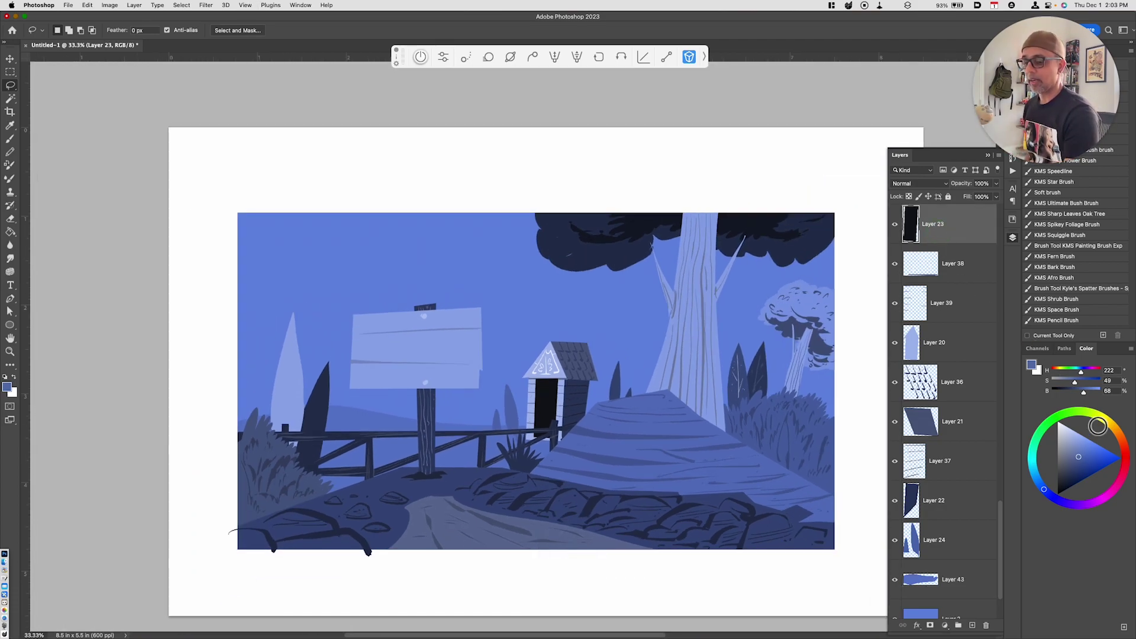
{"action": "left_click", "coordinate": [1100, 419]}
{"action": "left_click_drag", "start_coordinate": [1101, 446], "coordinate": [1111, 441]}
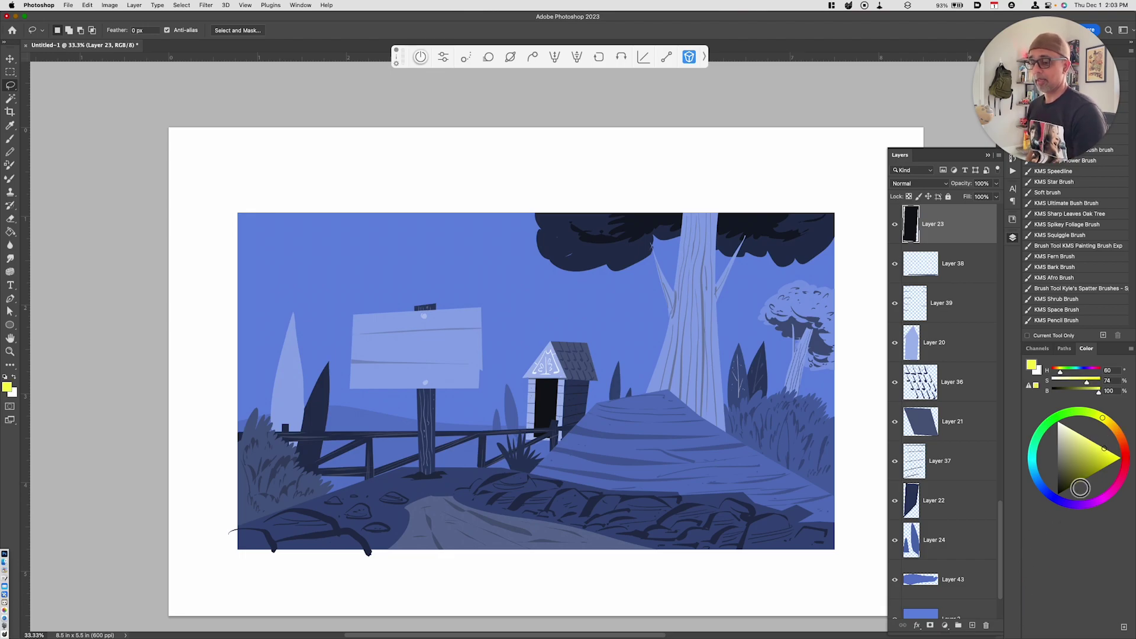
{"action": "left_click_drag", "start_coordinate": [1086, 480], "coordinate": [1110, 472]}
On a new layer, fill a tiny circle inside the outhouse door with yellow.
{"action": "key", "text": "alt+shift+super+n"}
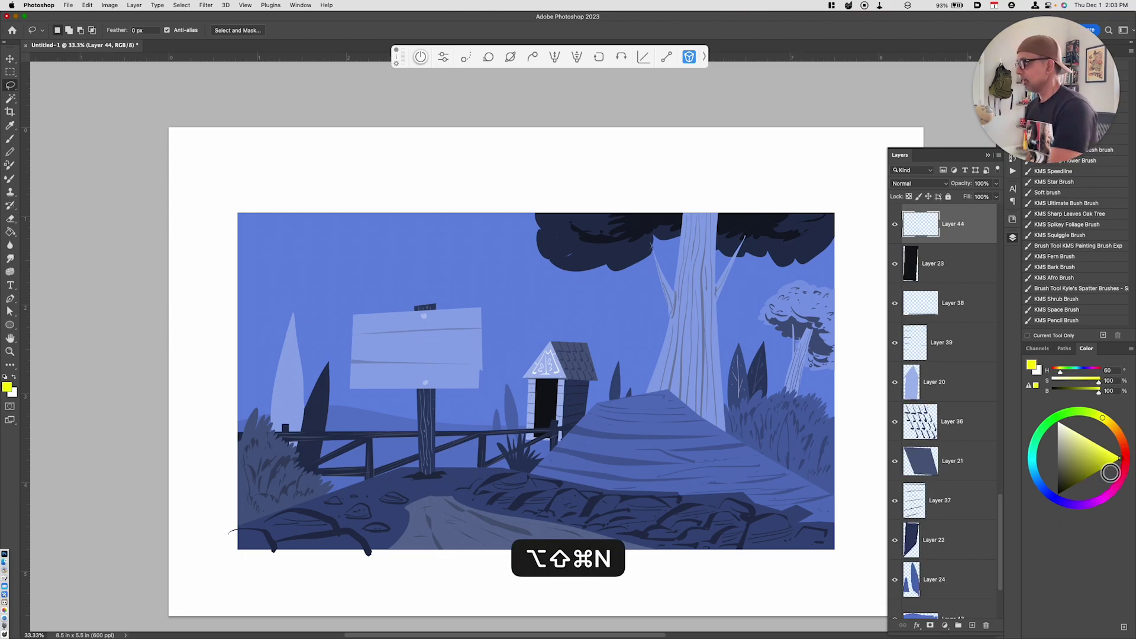
{"action": "left_click", "coordinate": [10, 72]}
{"action": "left_click", "coordinate": [49, 83]}
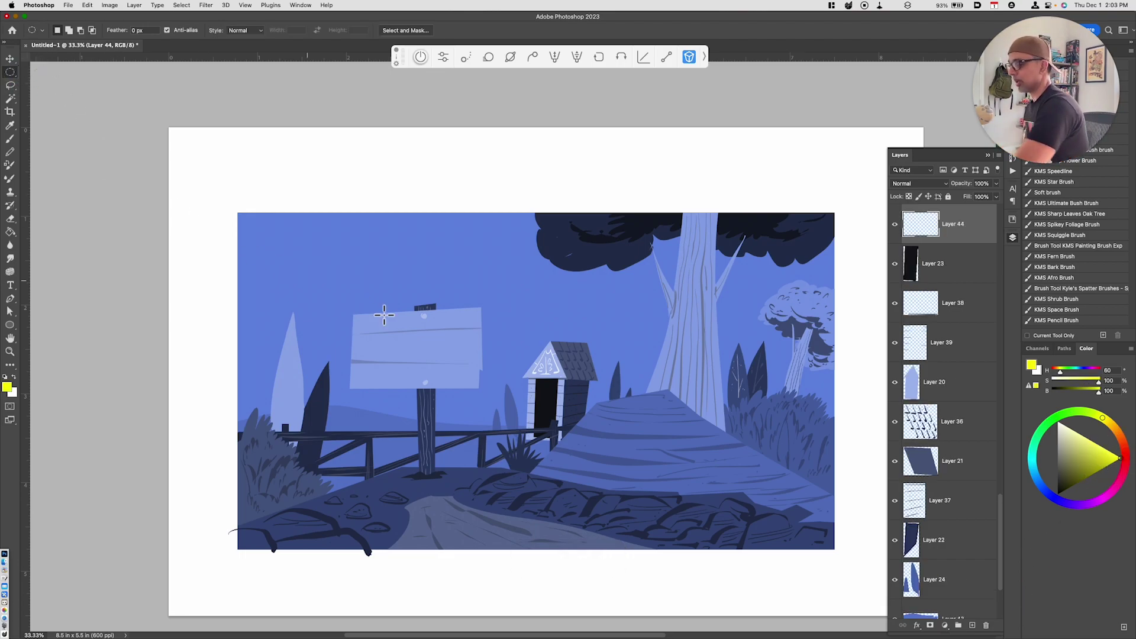
{"action": "key", "text": "shift"}
{"action": "left_click_drag", "start_coordinate": [543, 391], "coordinate": [548, 397]}
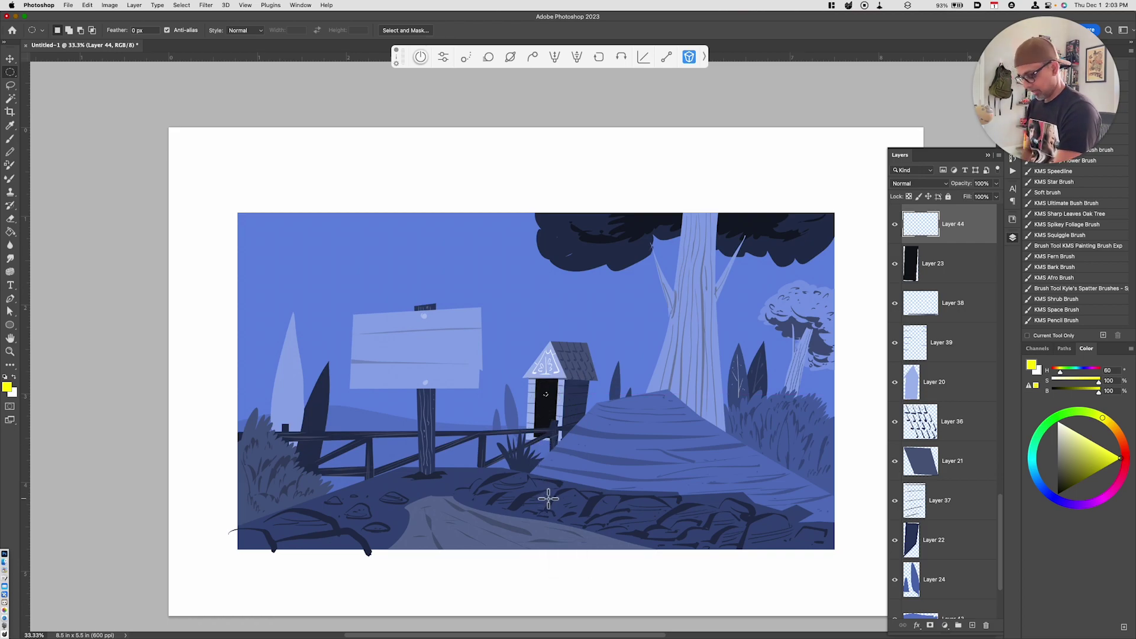
{"action": "key", "text": "alt+BackSpace"}
{"action": "key", "text": "super+d"}
Duplicate the yellow dot as a second eye and nudge both eyes slightly left.
{"action": "key", "text": "v"}
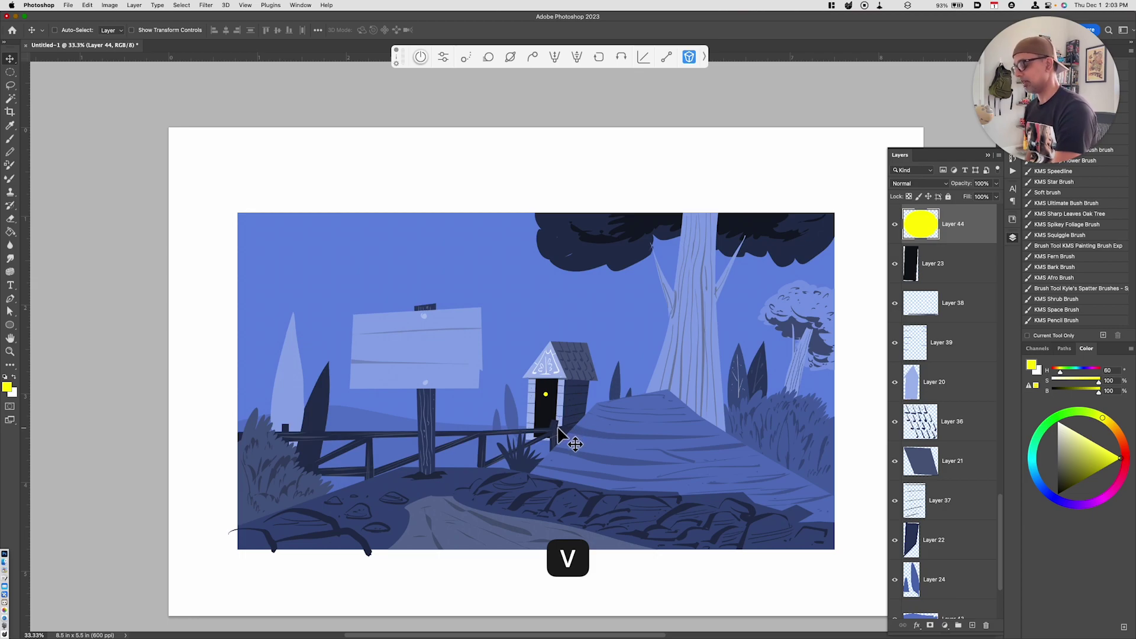
{"action": "left_click_drag", "start_coordinate": [558, 426], "coordinate": [576, 421]}
{"action": "left_click", "coordinate": [943, 264], "text": "shift"}
{"action": "key", "text": "v"}
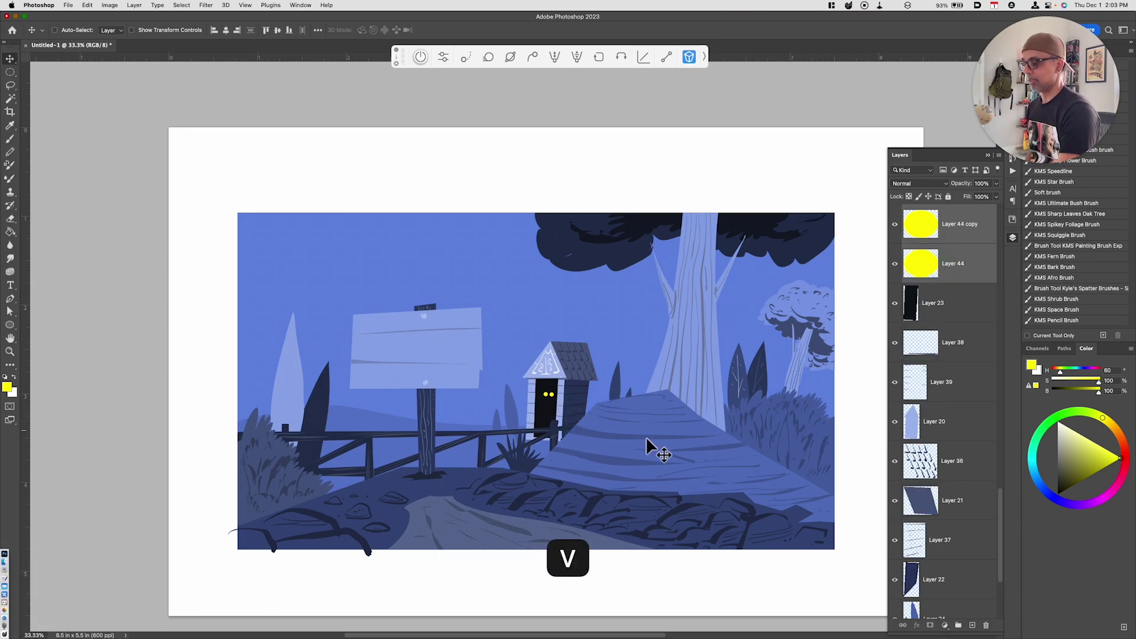
{"action": "left_click_drag", "start_coordinate": [647, 450], "coordinate": [645, 451]}
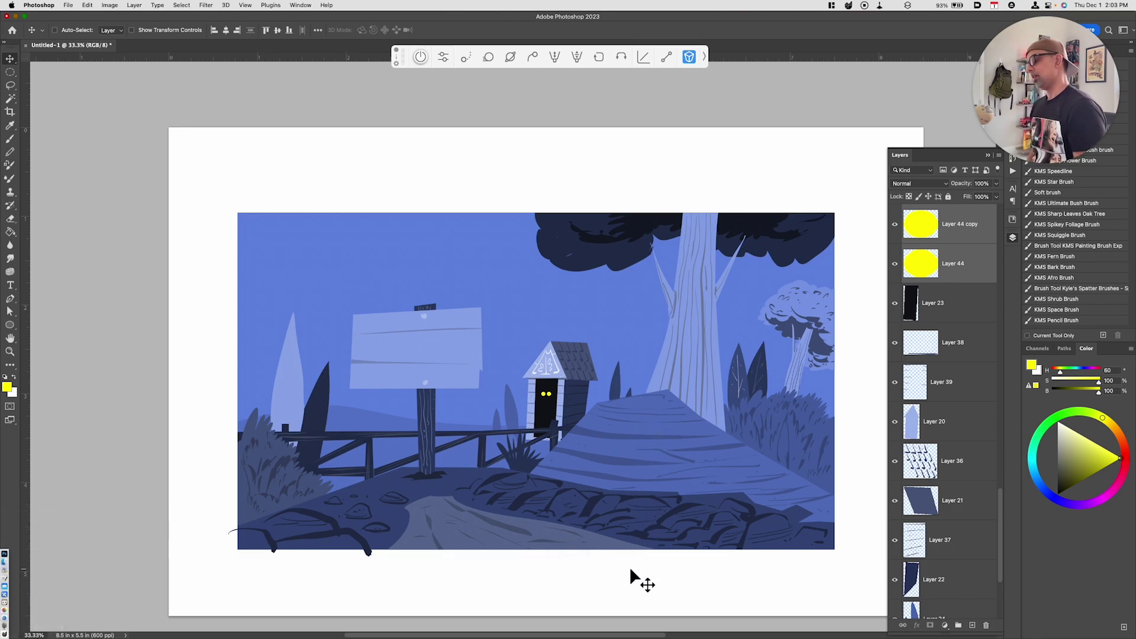
{"action": "key", "text": "super+equal"}
{"action": "key", "text": "super+minus"}
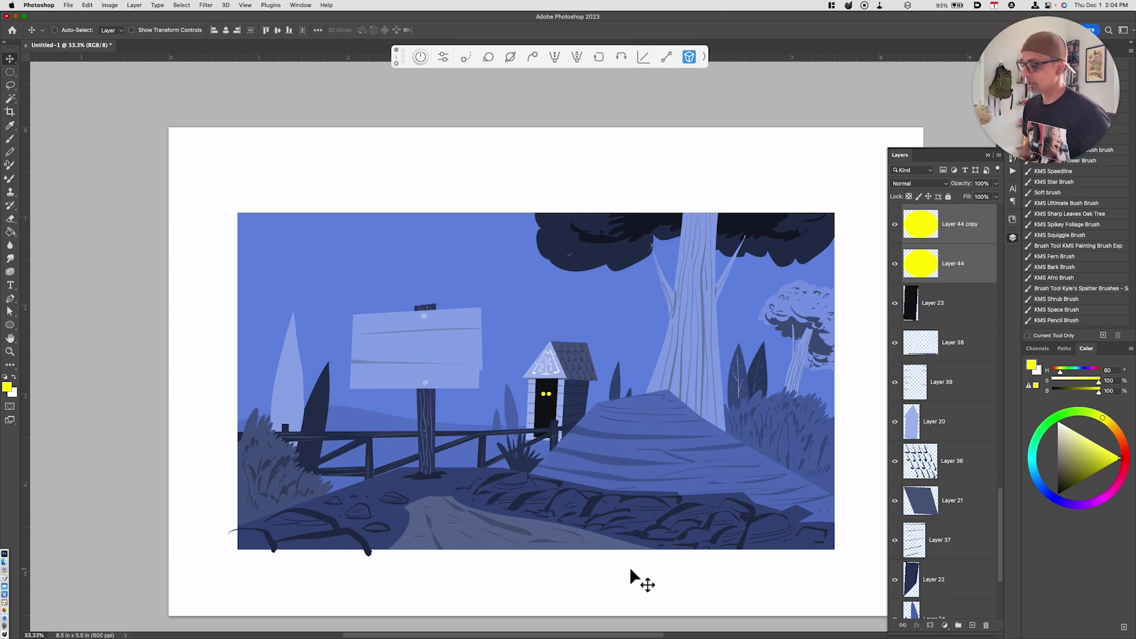
{"action": "key", "text": "super+minus"}
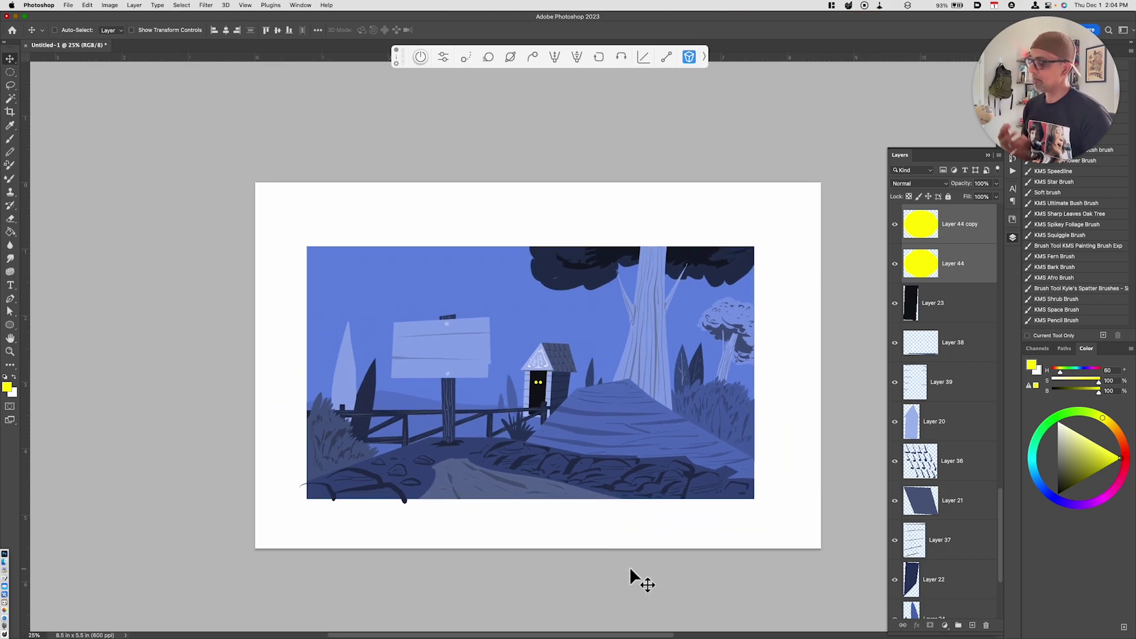
{"action": "scroll", "coordinate": [943, 495], "scroll_direction": "down", "scroll_amount": 4}
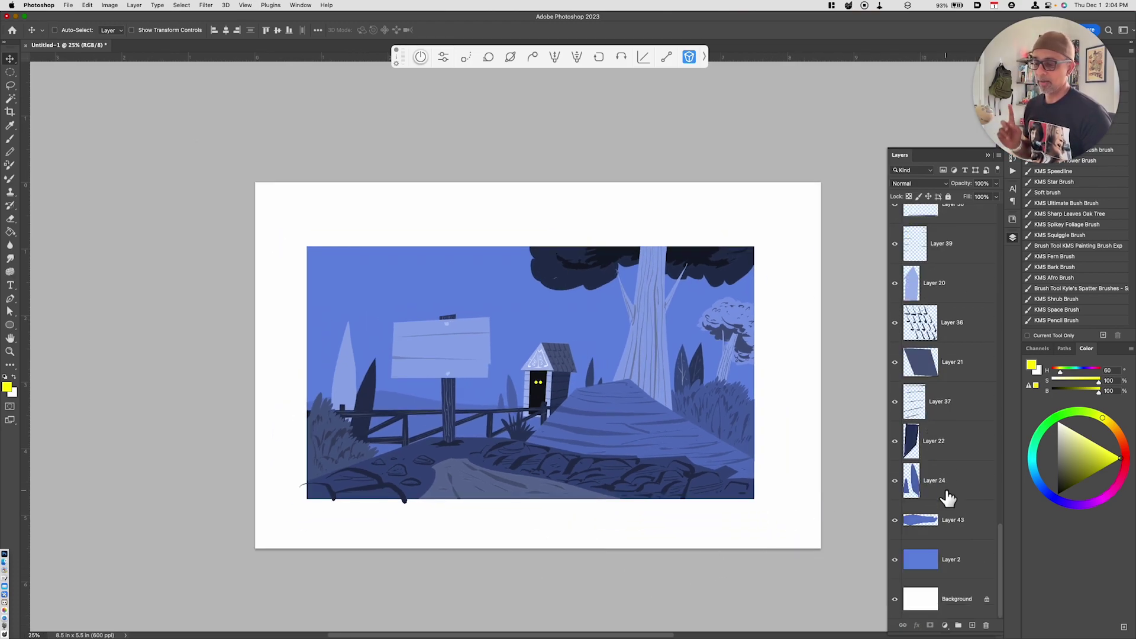
Add a new empty layer above Layer 2, the base sky colour.
{"action": "left_click", "coordinate": [945, 559]}
{"action": "key", "text": "alt+shift+super+n"}
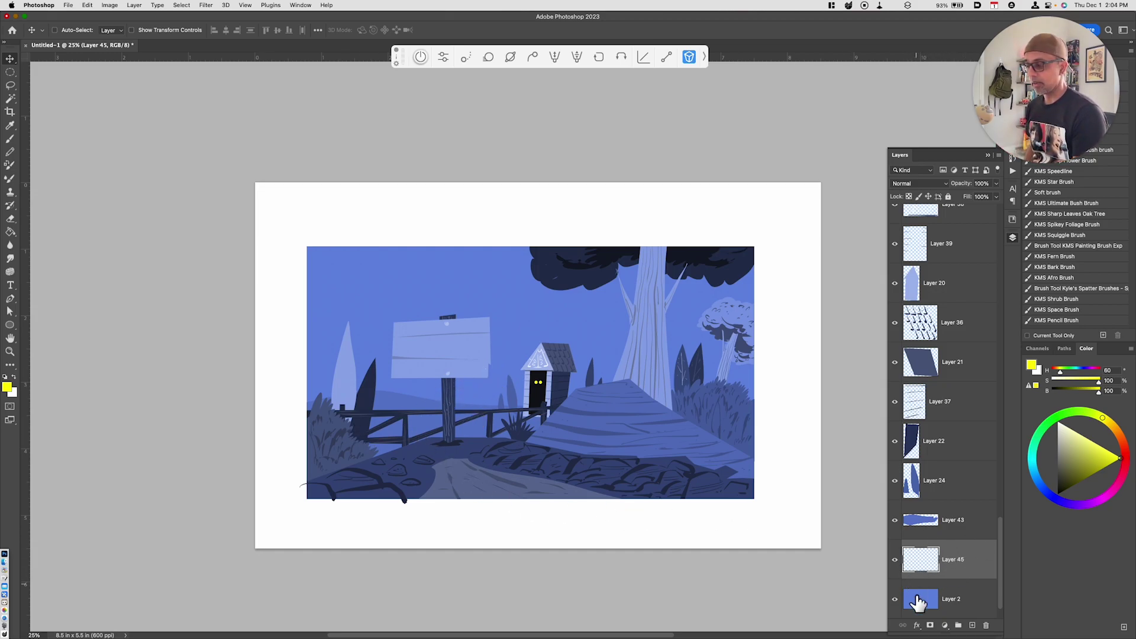
{"action": "left_click", "coordinate": [895, 599]}
{"action": "left_click", "coordinate": [895, 599]}
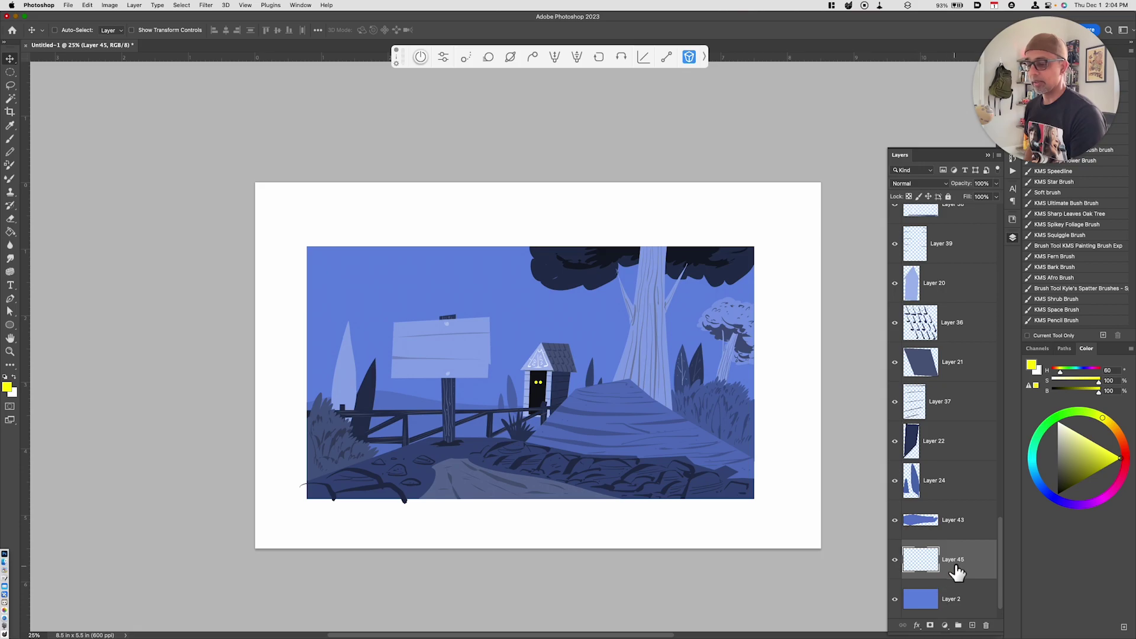
Choose the Big Soft Brush preset at size 1400.
{"action": "key", "text": "b"}
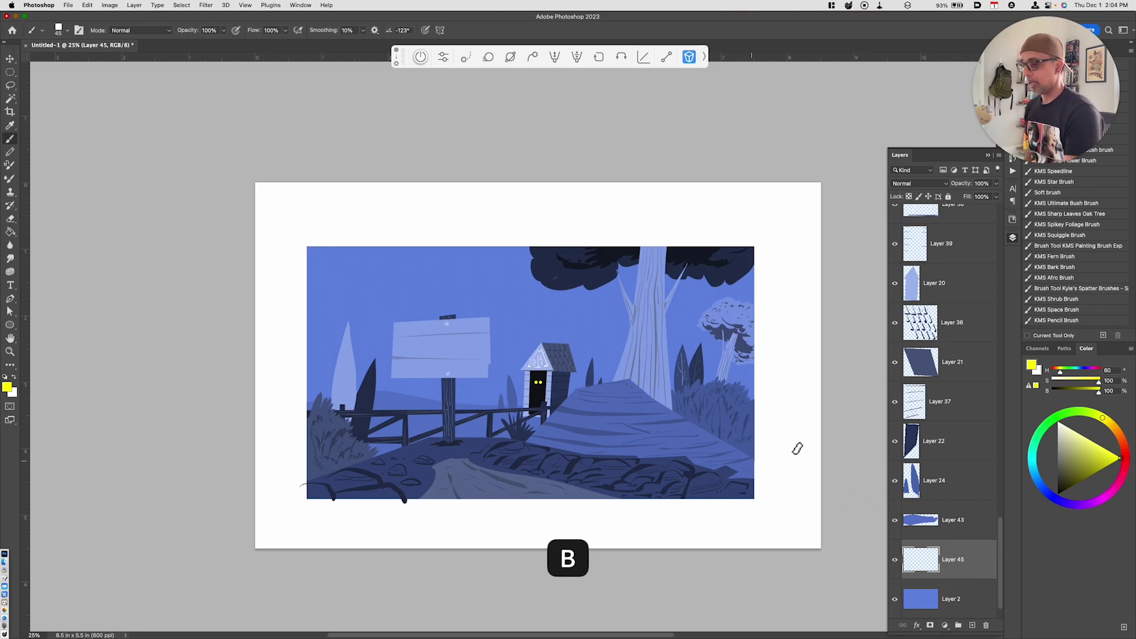
{"action": "left_click", "coordinate": [60, 35]}
{"action": "left_click", "coordinate": [106, 51]}
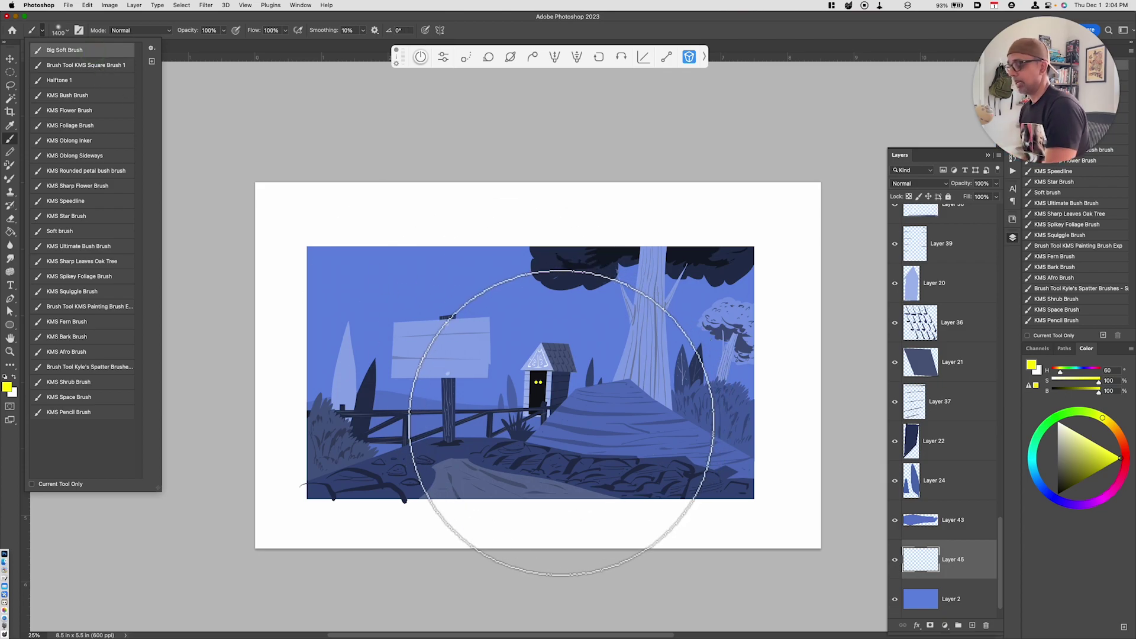
Paint a soft light-blue glow (H 209, S 57) around the image edges.
{"action": "left_click", "coordinate": [1053, 413]}
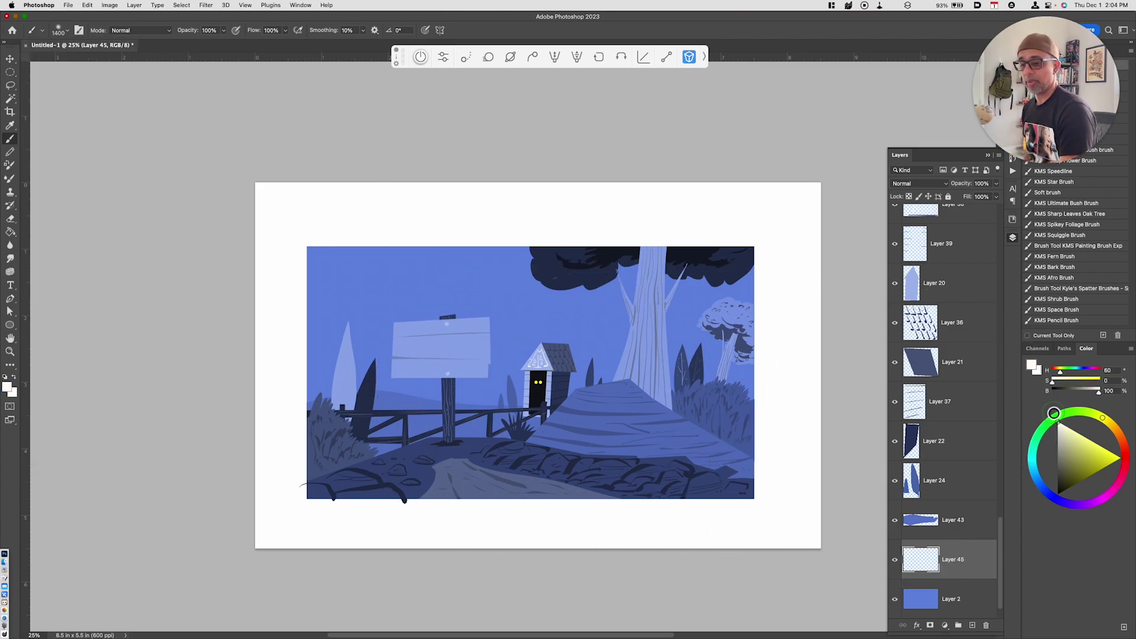
{"action": "left_click_drag", "start_coordinate": [1054, 413], "coordinate": [1058, 421]}
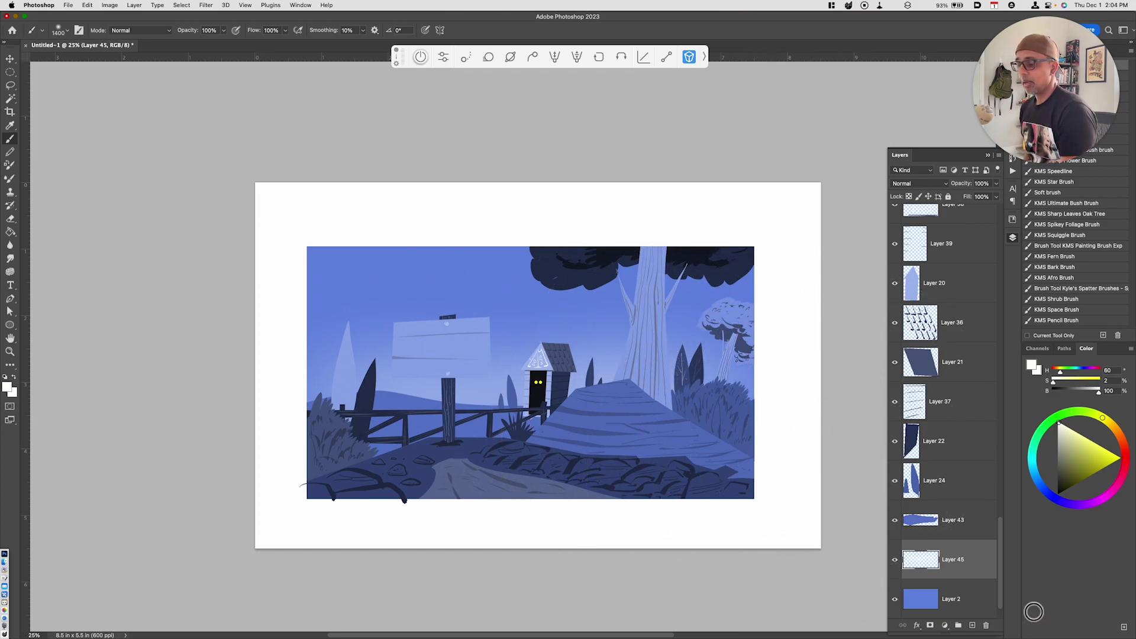
{"action": "left_click", "coordinate": [1039, 479]}
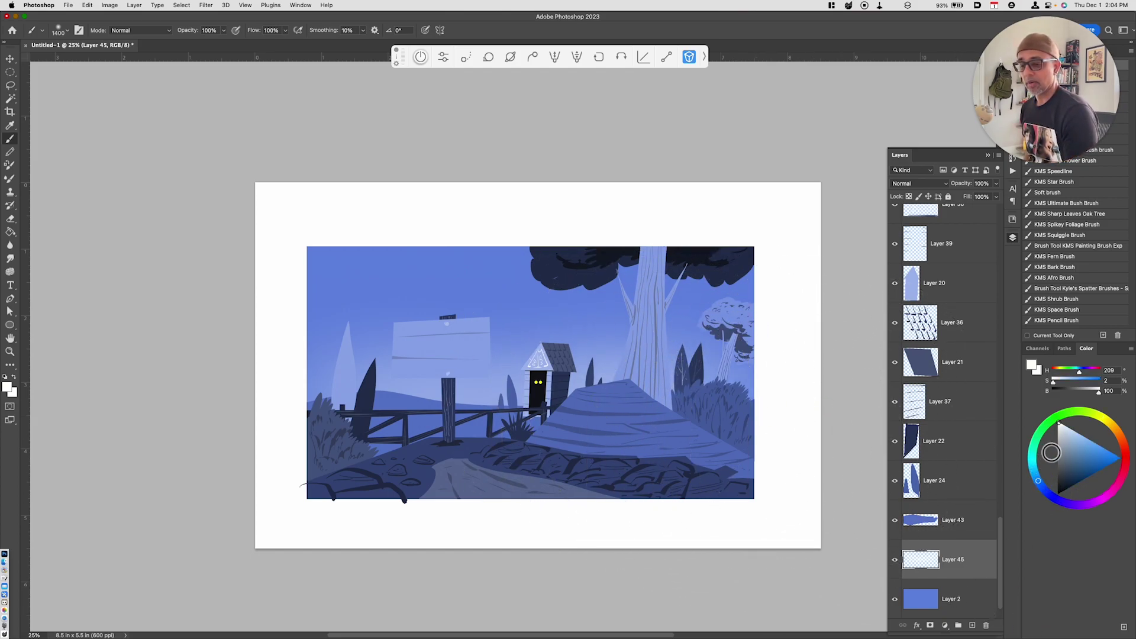
{"action": "left_click_drag", "start_coordinate": [1055, 450], "coordinate": [1094, 441]}
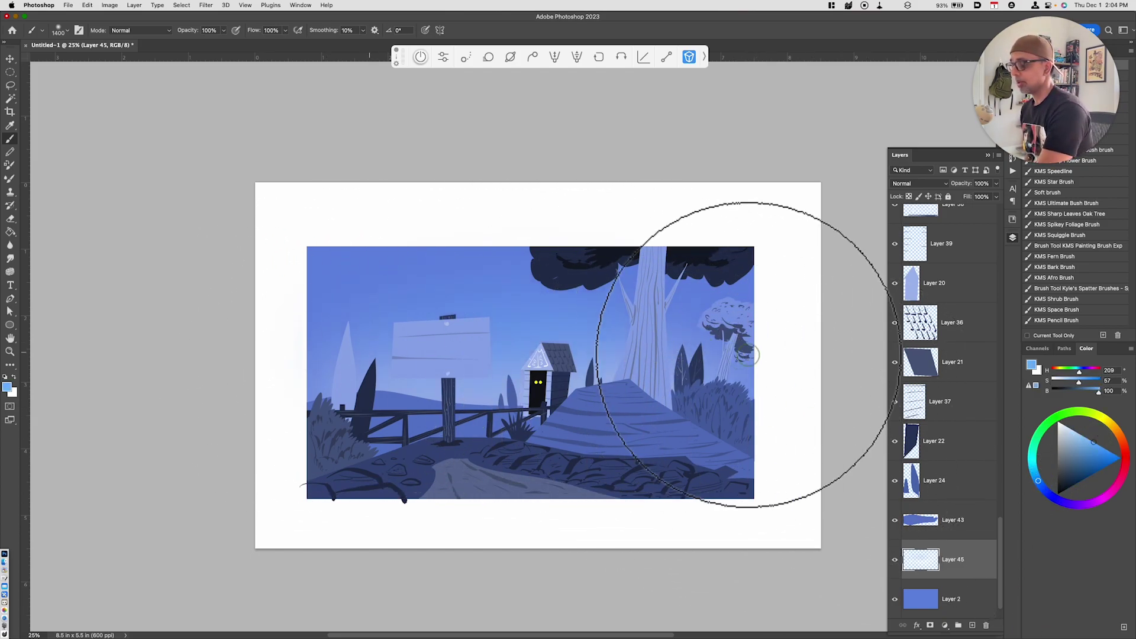
{"action": "mouse_move", "coordinate": [758, 357]}
{"action": "left_mouse_down"}
{"action": "mouse_move", "coordinate": [445, 339]}
{"action": "mouse_move", "coordinate": [710, 346]}
{"action": "mouse_move", "coordinate": [270, 377]}
{"action": "mouse_move", "coordinate": [662, 340]}
{"action": "mouse_move", "coordinate": [407, 346]}
{"action": "mouse_move", "coordinate": [413, 309]}
{"action": "mouse_move", "coordinate": [788, 333]}
{"action": "mouse_move", "coordinate": [367, 350]}
{"action": "mouse_move", "coordinate": [707, 343]}
{"action": "mouse_move", "coordinate": [700, 372]}
{"action": "mouse_move", "coordinate": [788, 394]}
{"action": "mouse_move", "coordinate": [810, 499]}
{"action": "mouse_move", "coordinate": [773, 537]}
{"action": "left_mouse_up"}
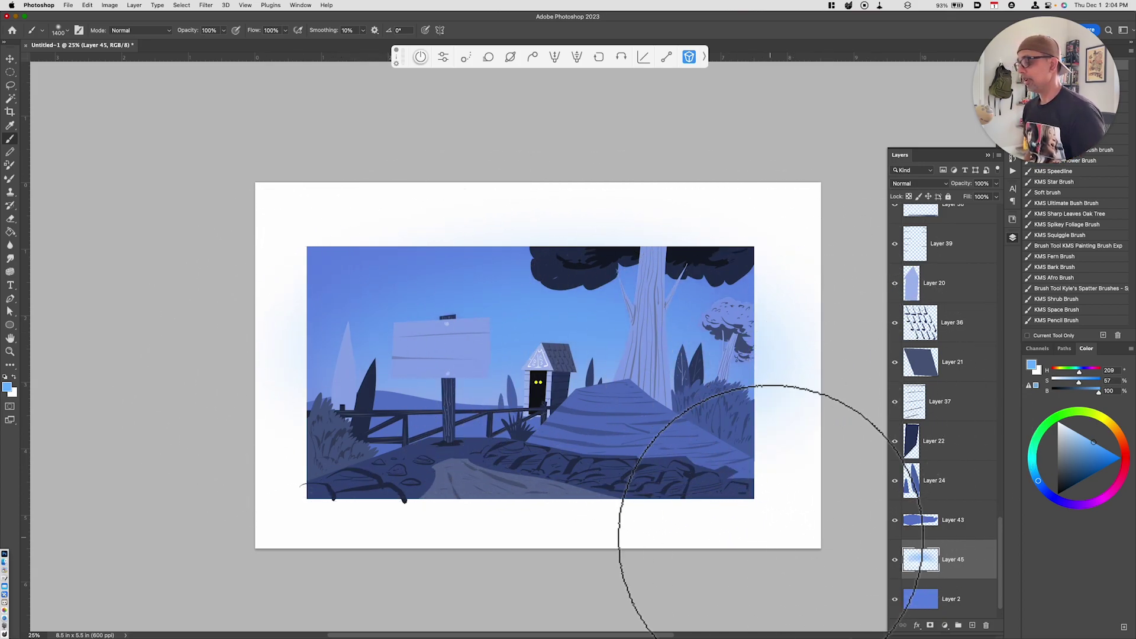
{"action": "key", "text": "v"}
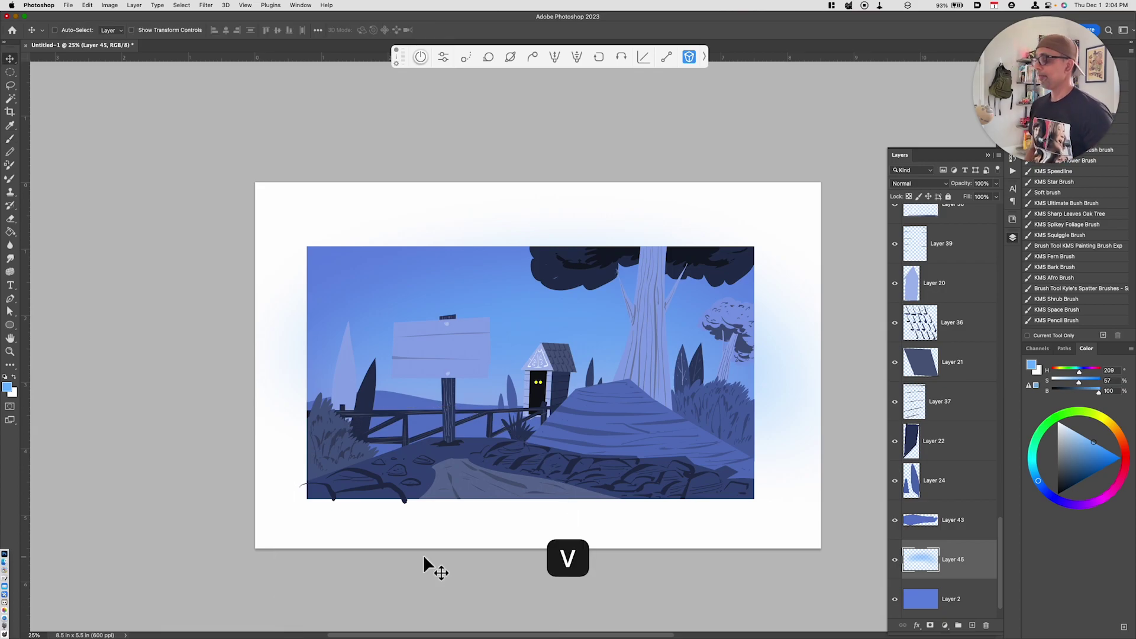